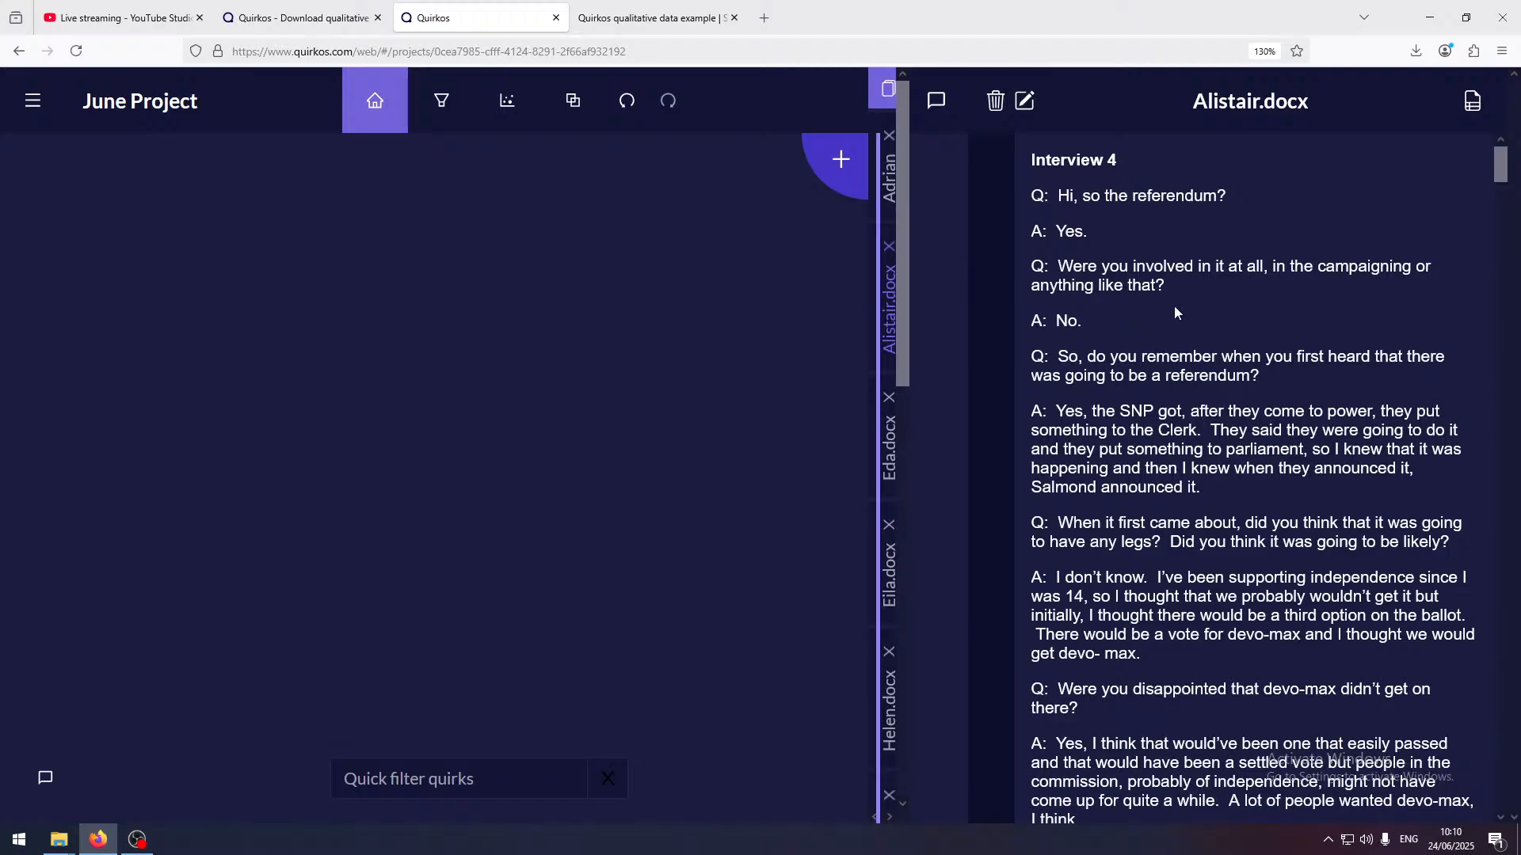
# Open the first interview source and start a new quirk titled "First heard of Referendum" from its opening question and answer
pyautogui.click(888, 182)
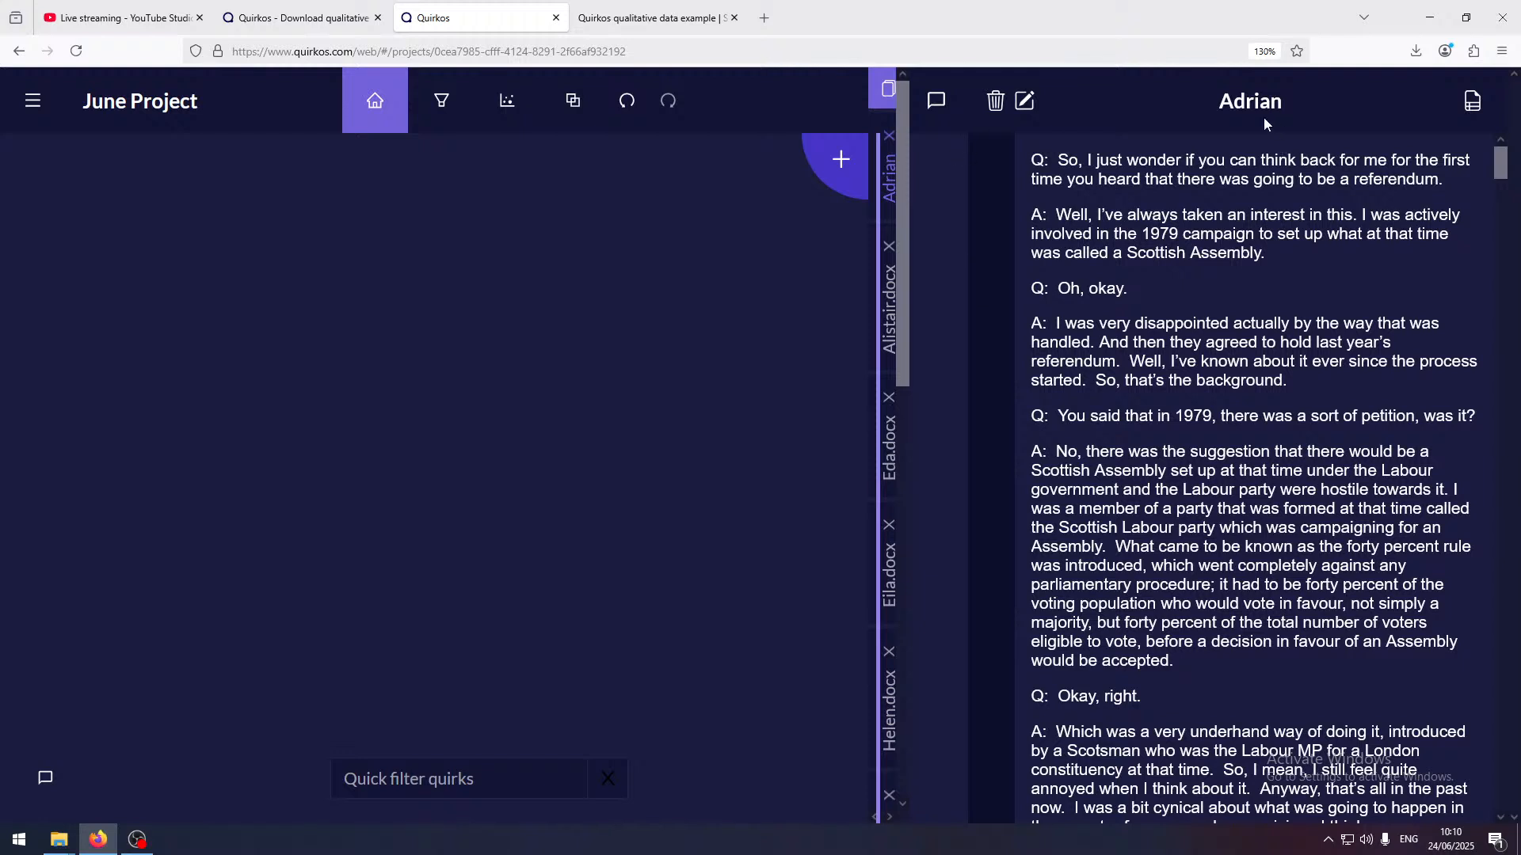
pyautogui.moveTo(1214, 111); pyautogui.dragTo(1333, 98)
pyautogui.moveTo(1035, 158); pyautogui.dragTo(1335, 271)
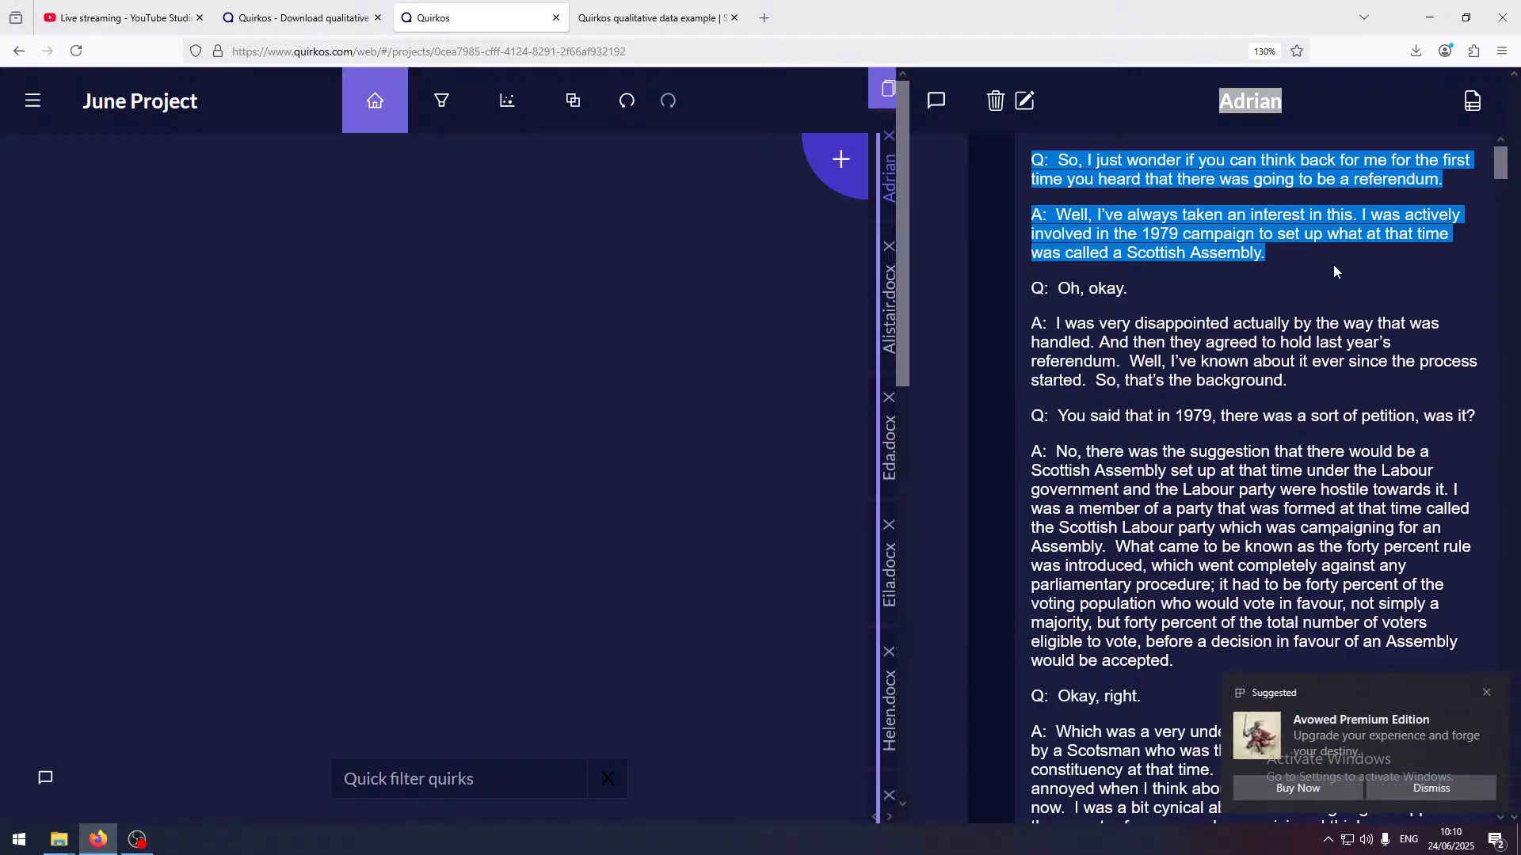
pyautogui.click(1486, 693)
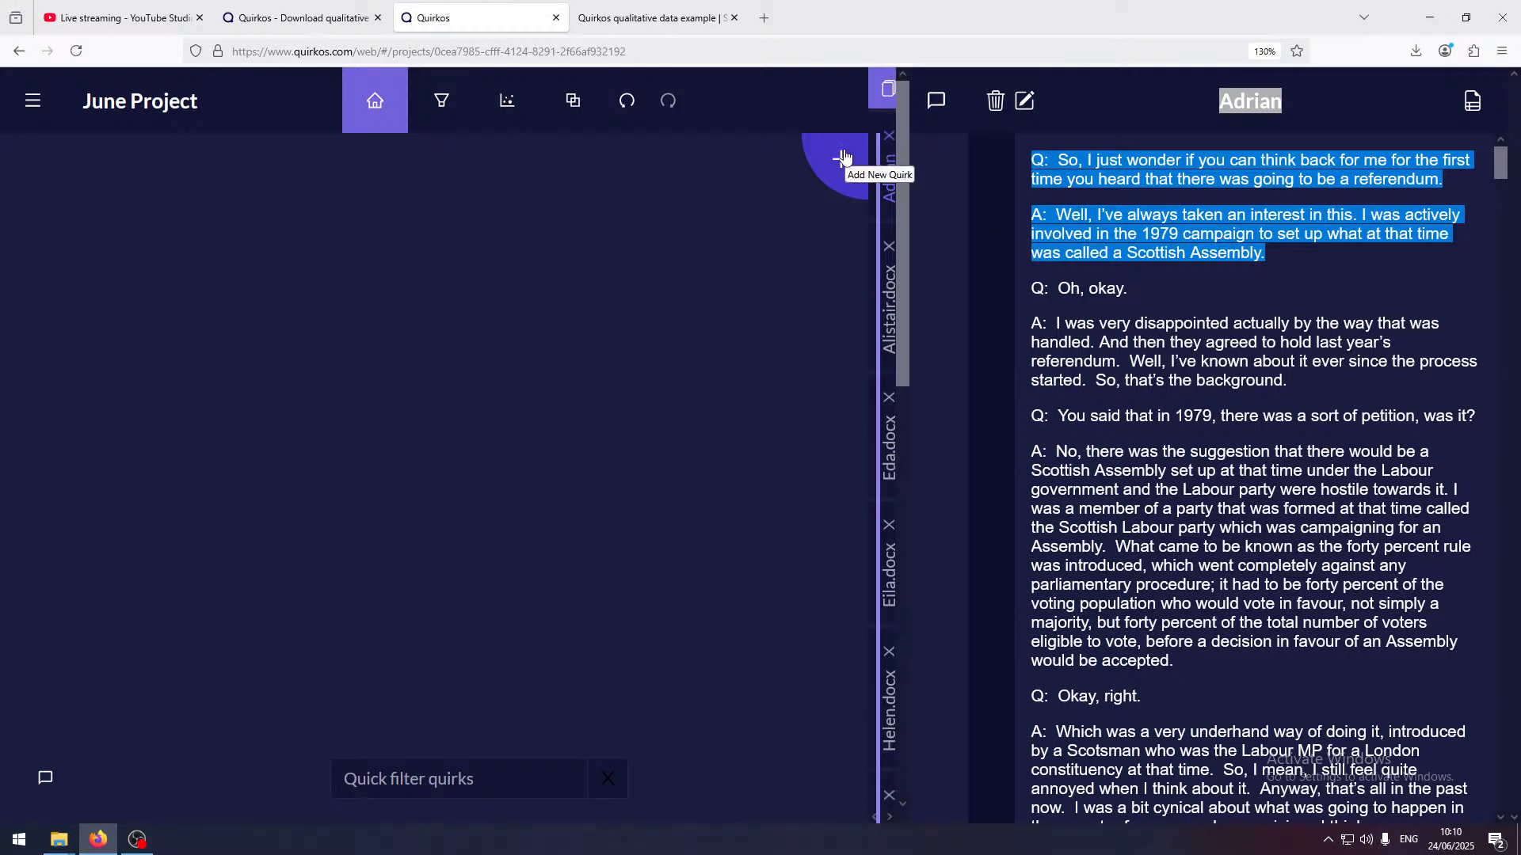
pyautogui.moveTo(1224, 235); pyautogui.dragTo(645, 658)
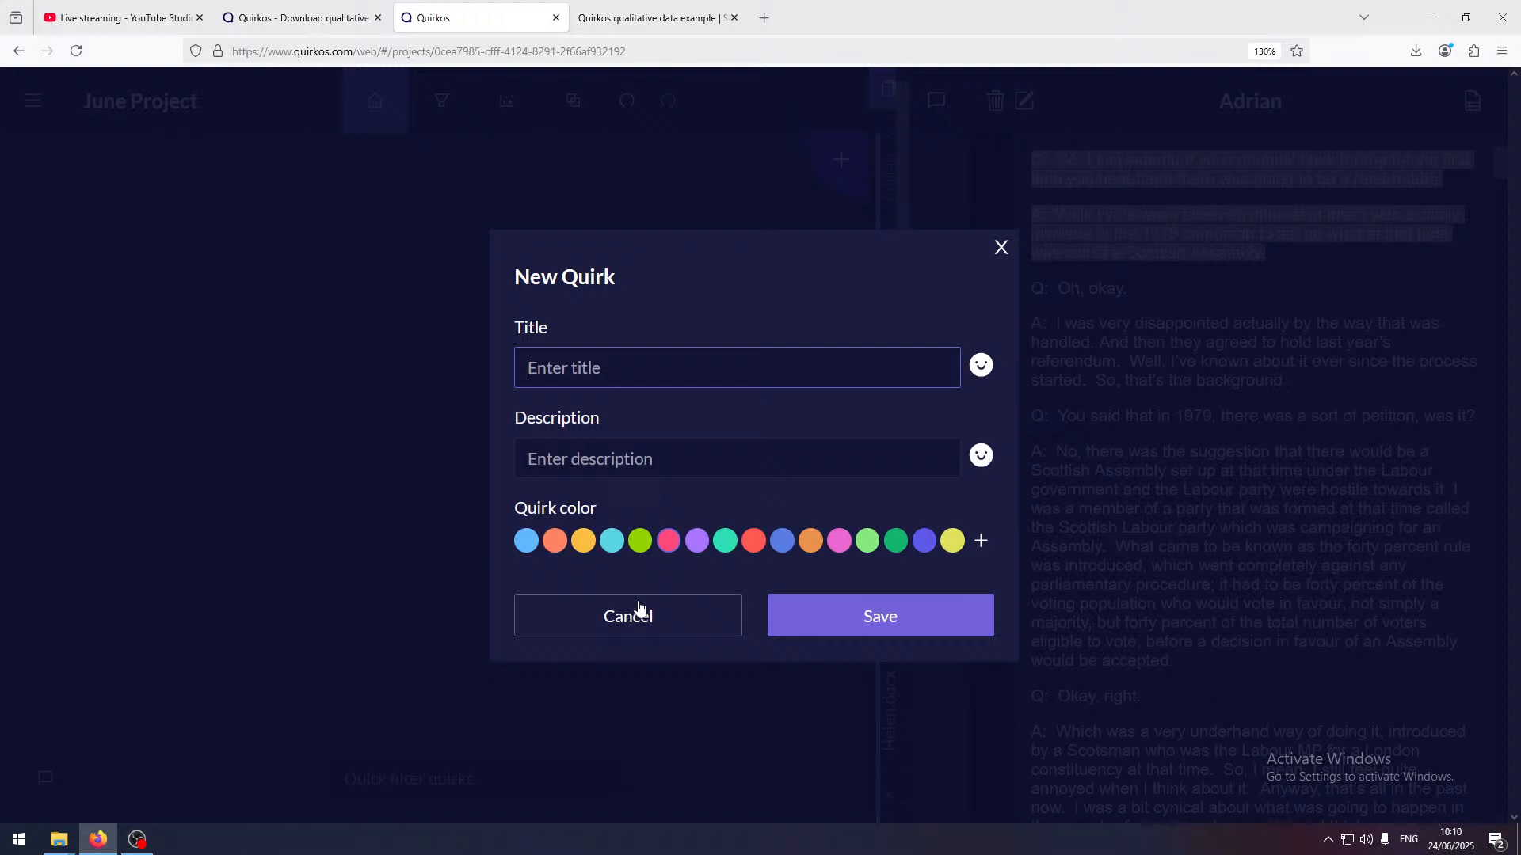
pyautogui.write('First heard of Referend')
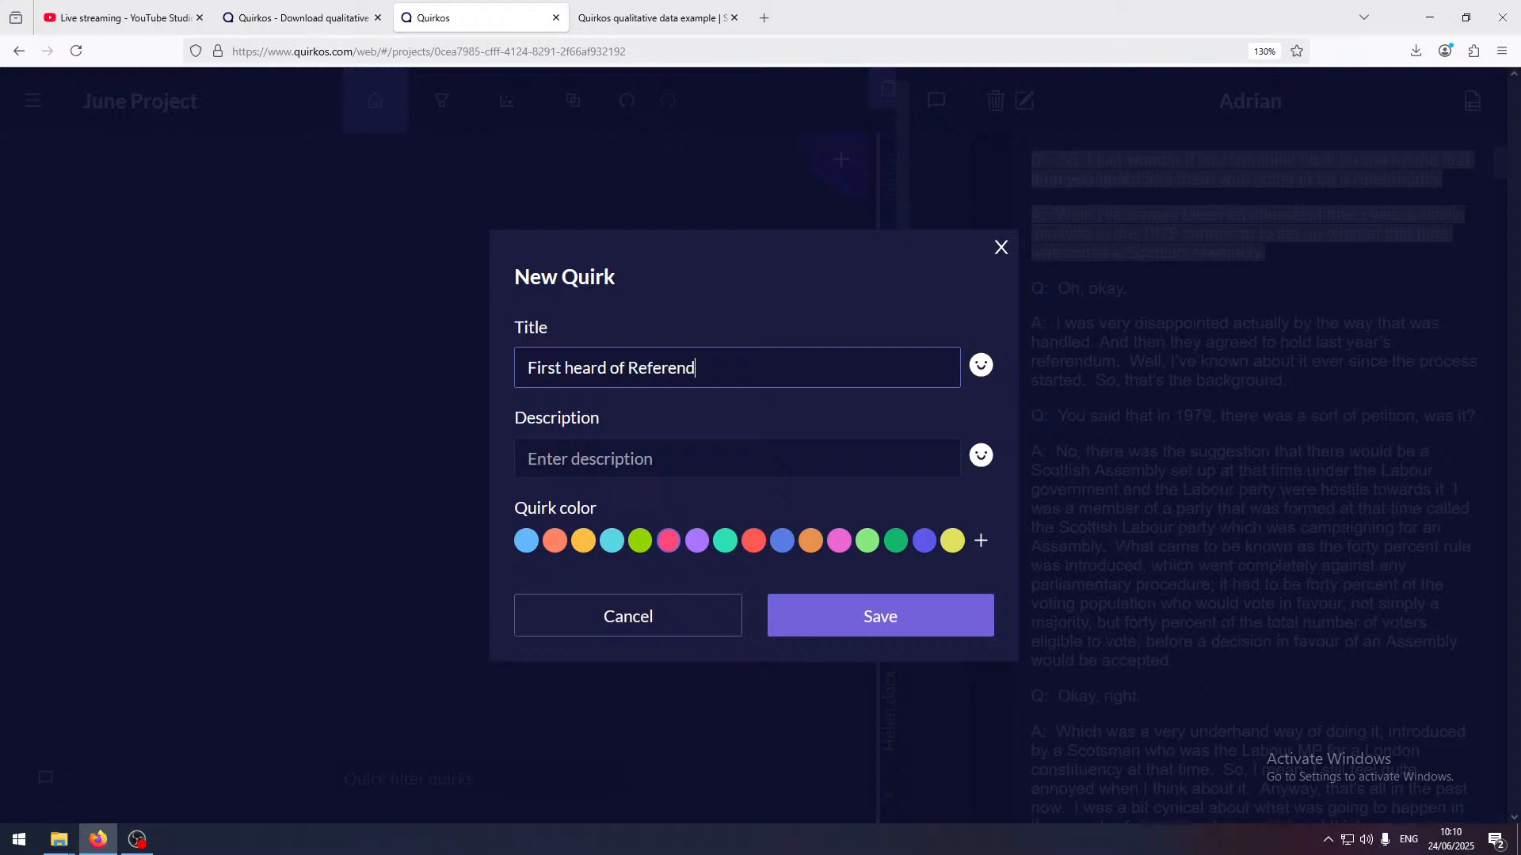
pyautogui.write('um')
pyautogui.tripleClick(588, 279)
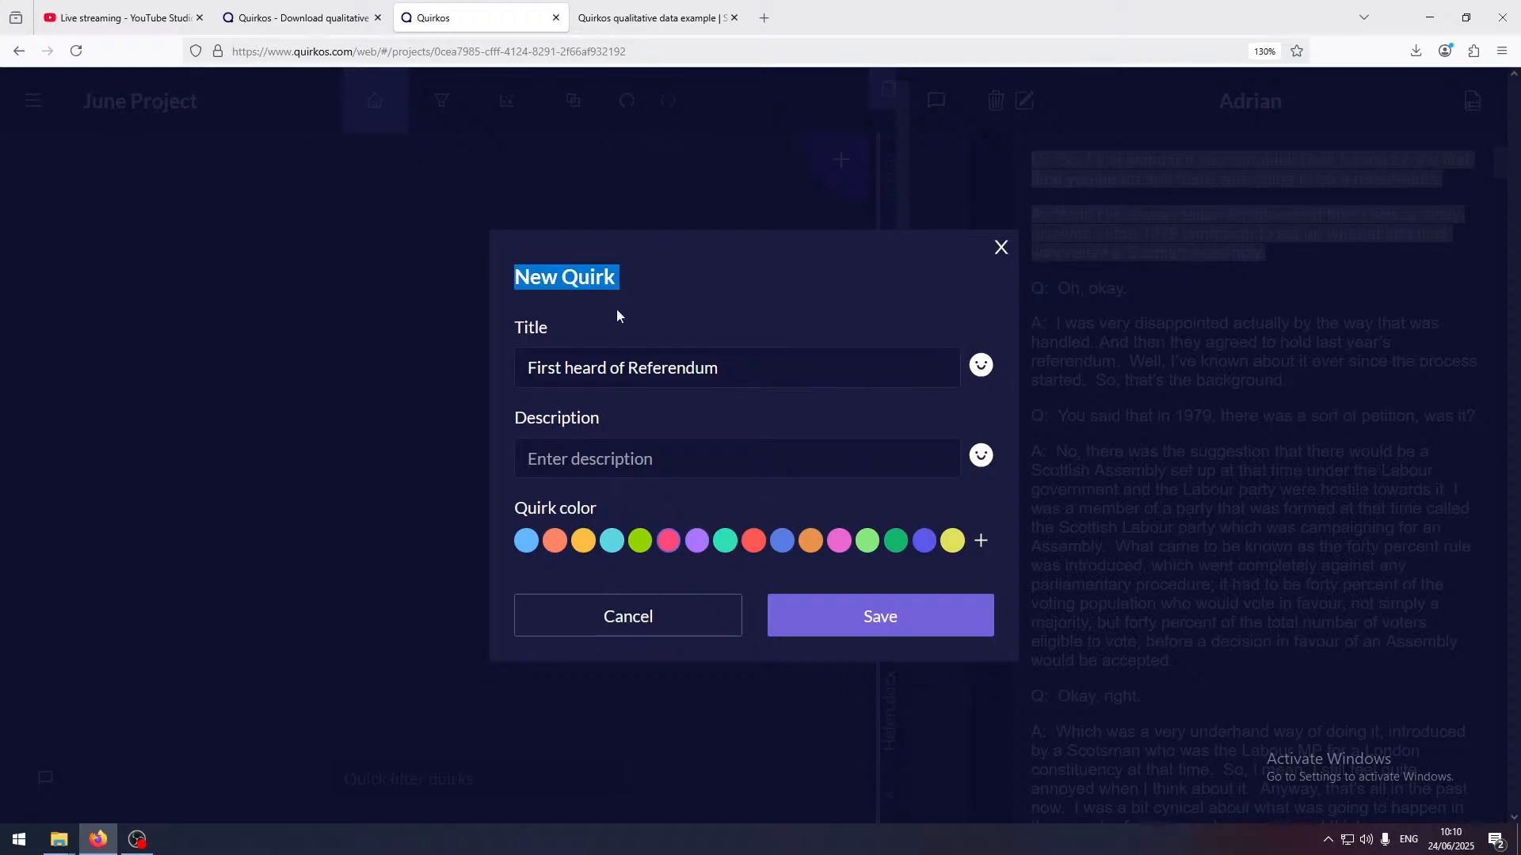
# Give the new quirk the description "Detailing the first time people were aware there would be a referendum"
pyautogui.click(738, 453)
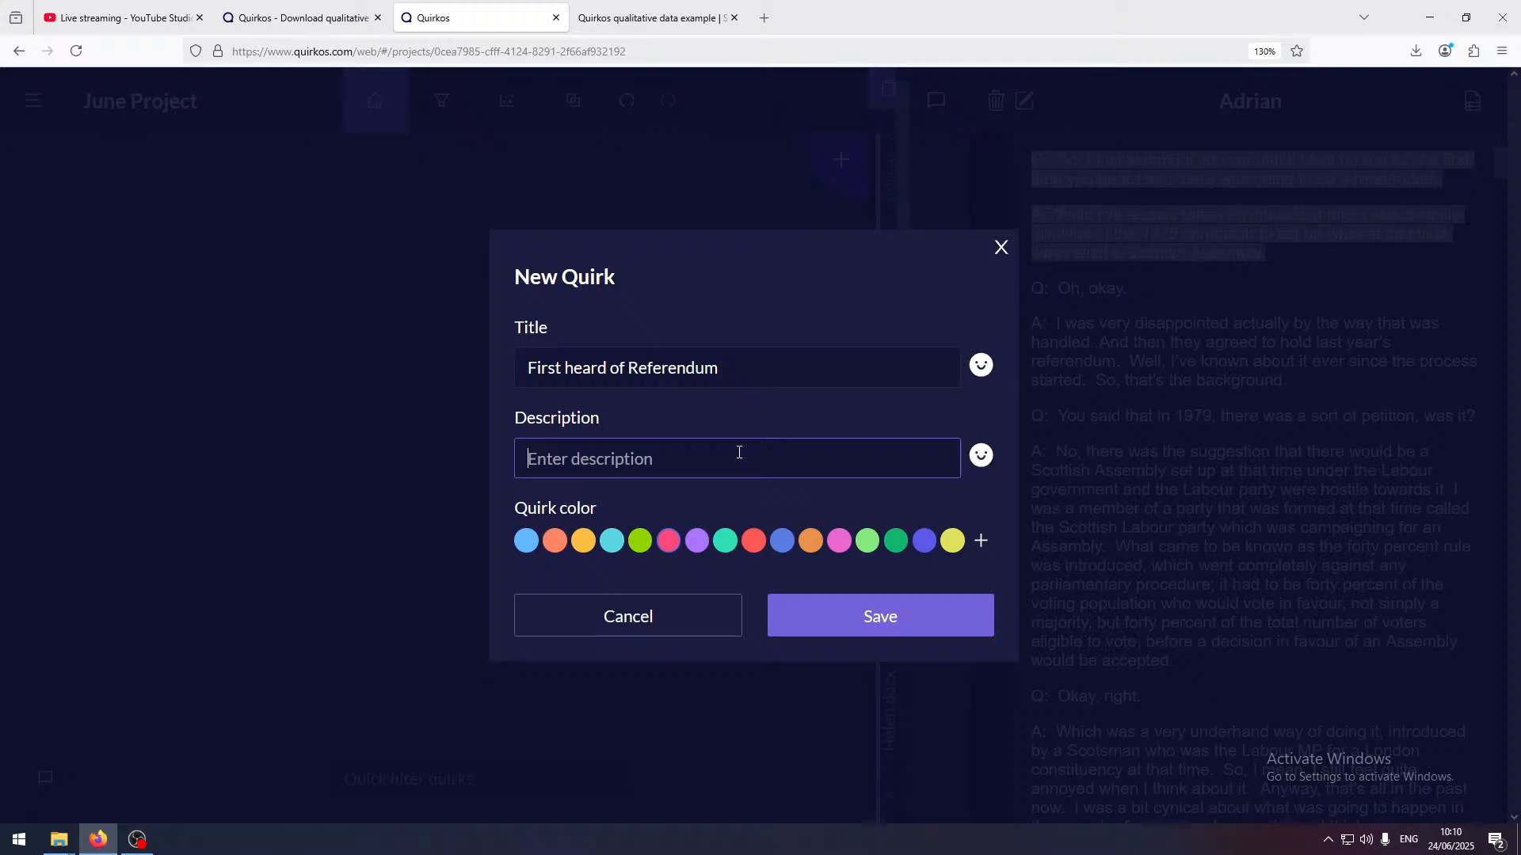
pyautogui.write('Detailing the first time ')
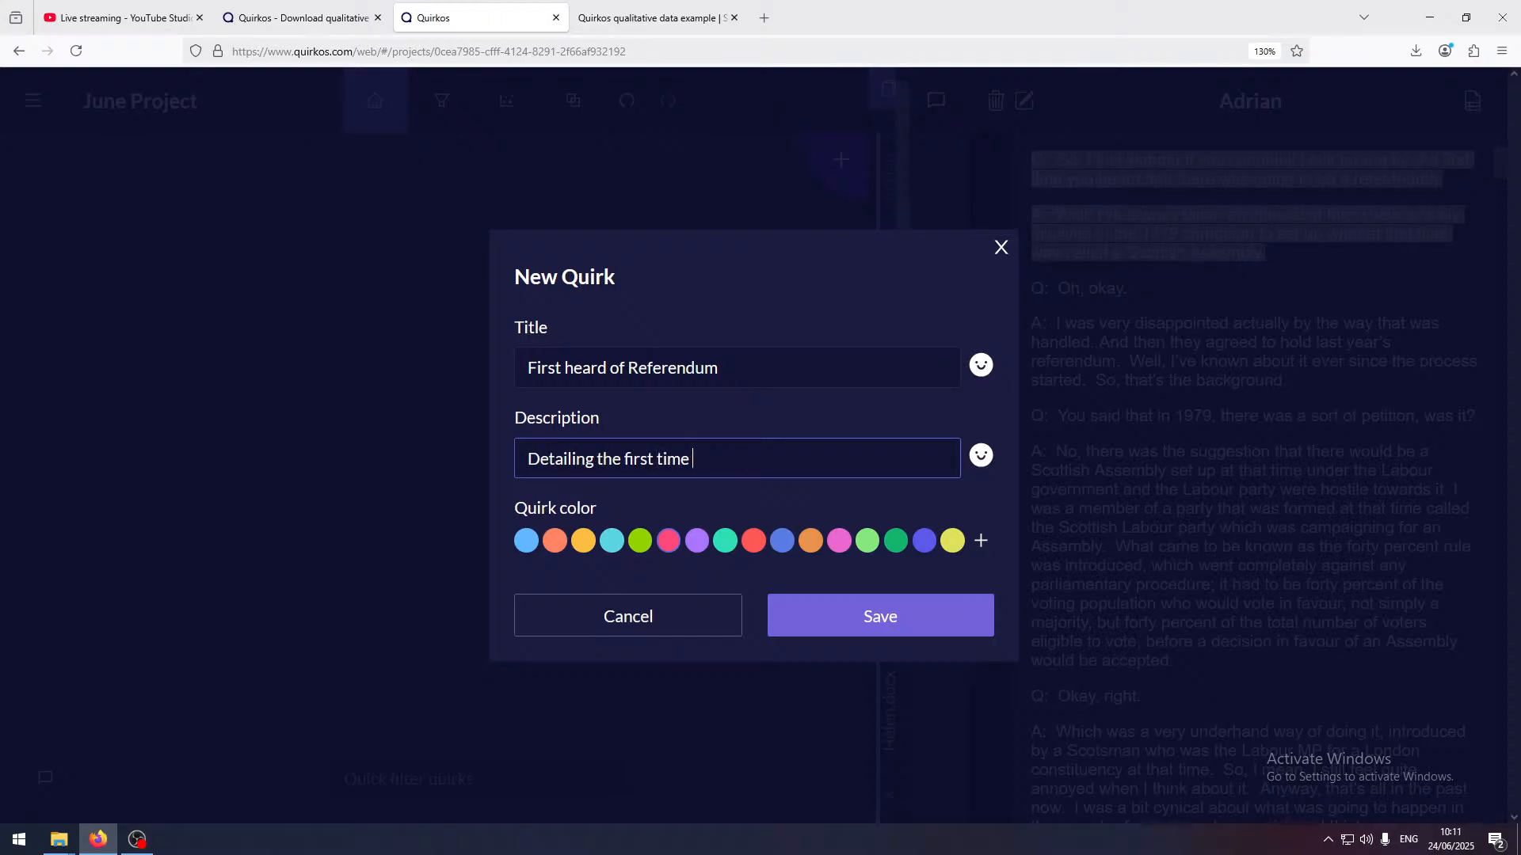
pyautogui.write('people were aware there qwo')
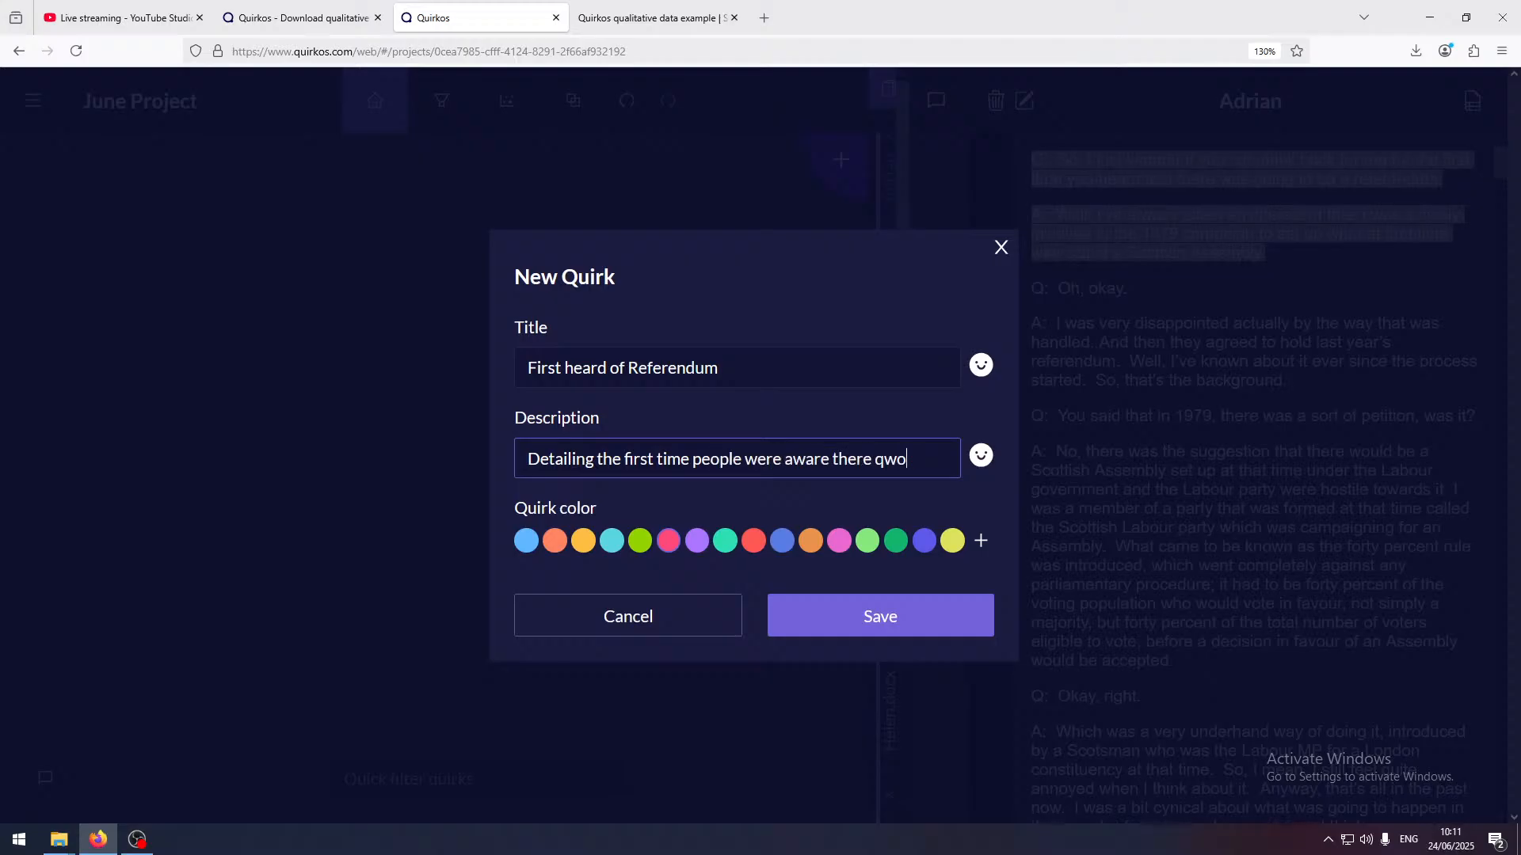
pyautogui.press('BackSpace')
pyautogui.press('BackSpace')
pyautogui.press('BackSpace')
pyautogui.write('would be a')
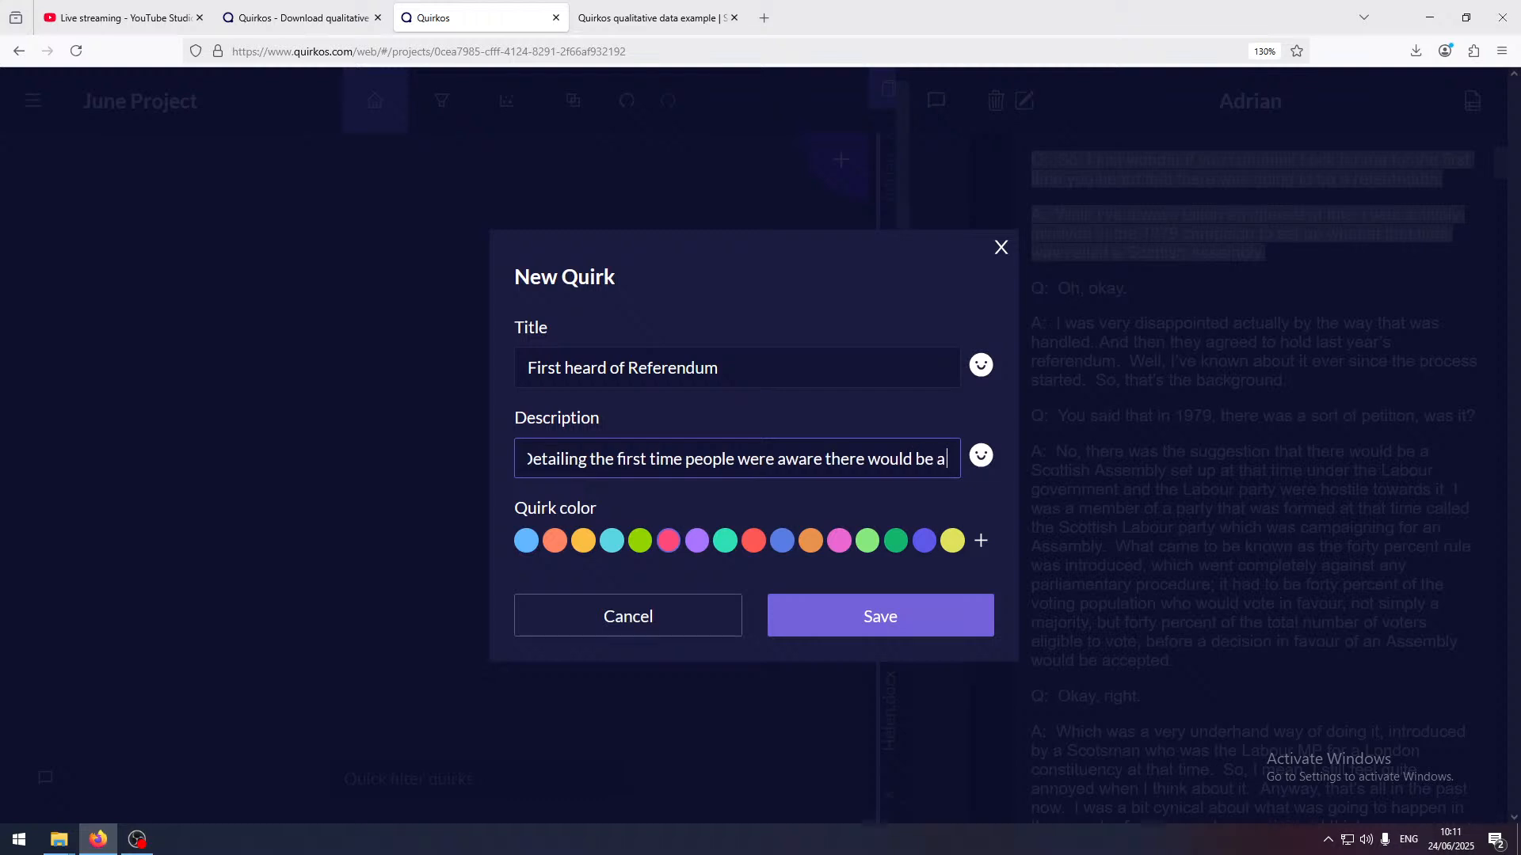
pyautogui.write(' referendu')
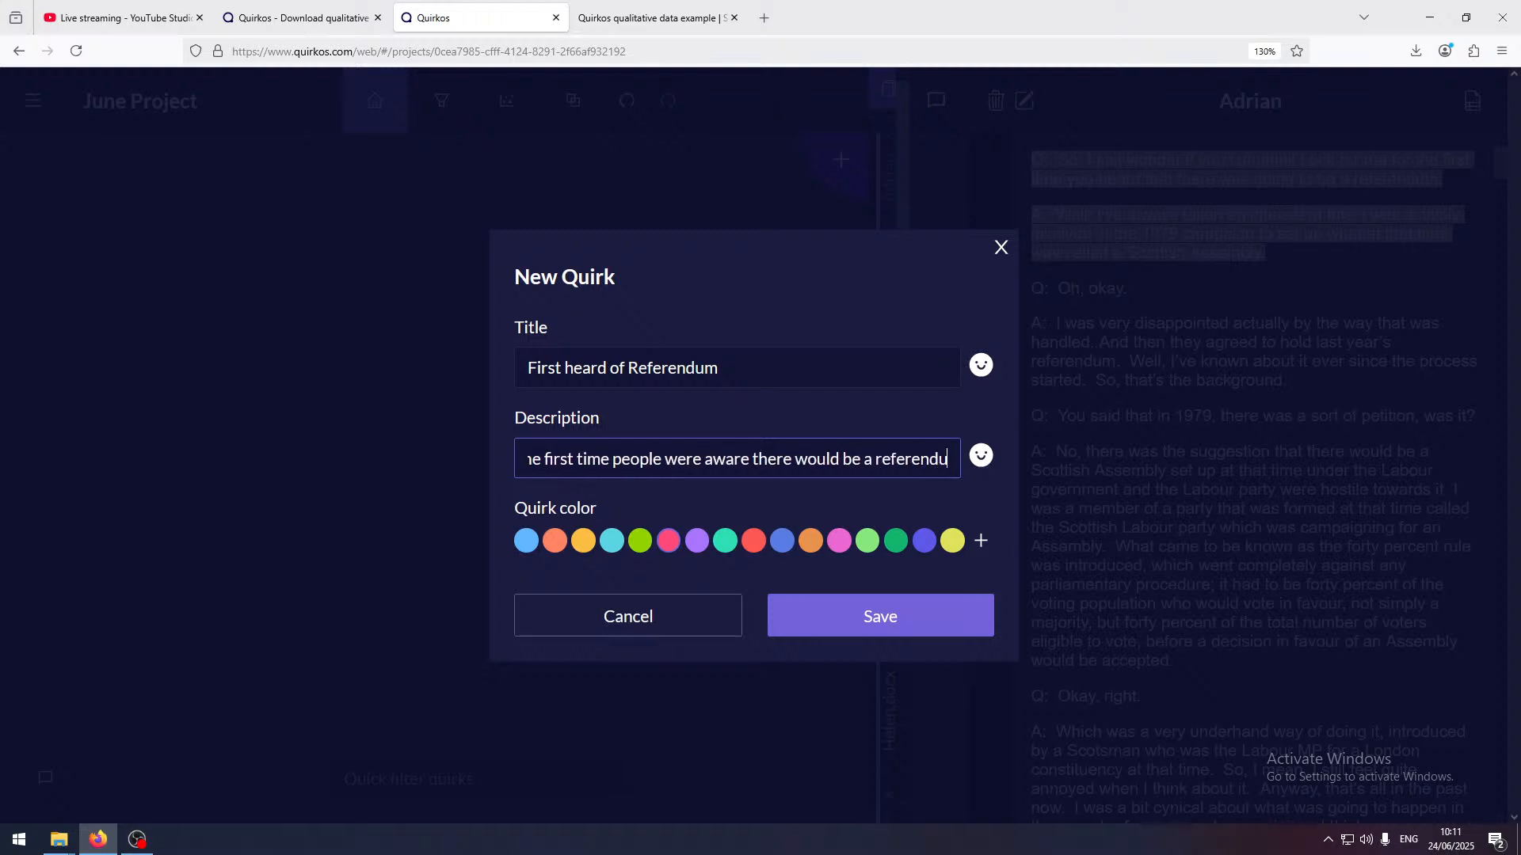
pyautogui.write('m')
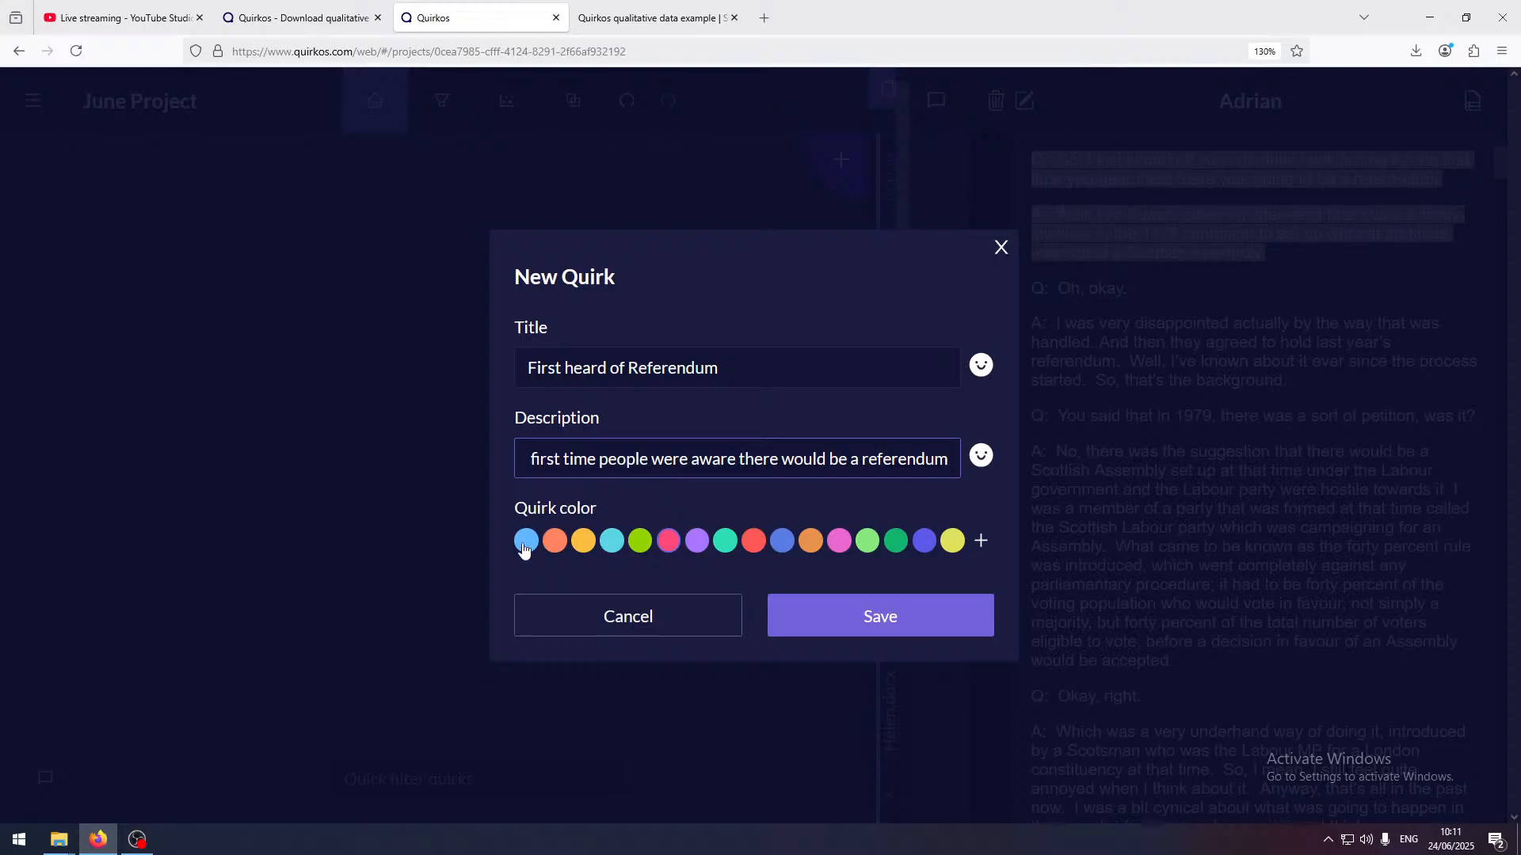
# Pick a custom bright green as the quirk's colour and save the quirk
pyautogui.click(980, 541)
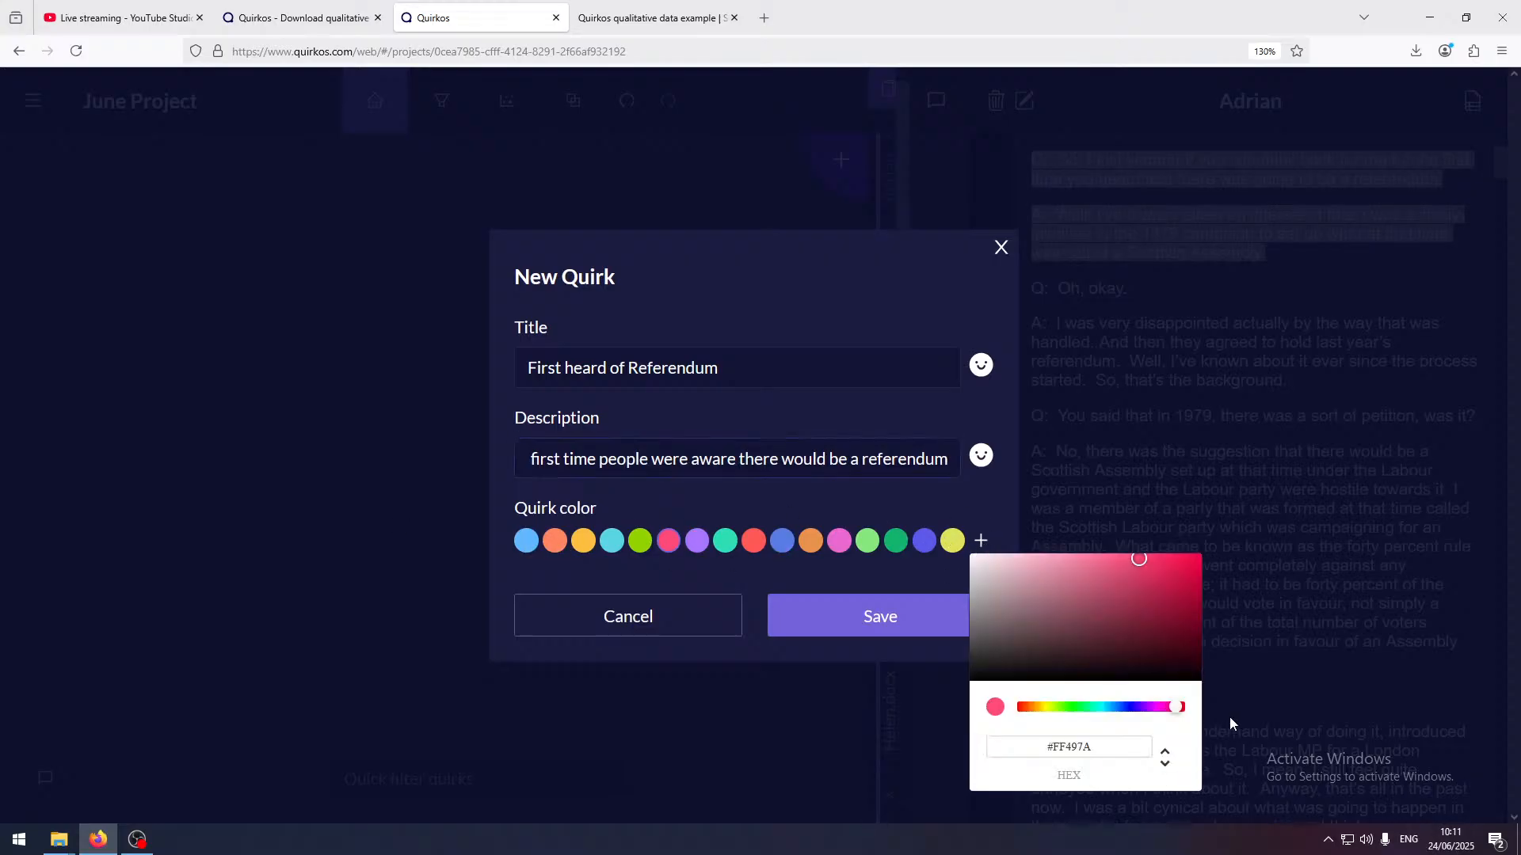
pyautogui.moveTo(1124, 599); pyautogui.dragTo(1180, 592)
pyautogui.moveTo(1070, 707); pyautogui.dragTo(1075, 707)
pyautogui.click(867, 631)
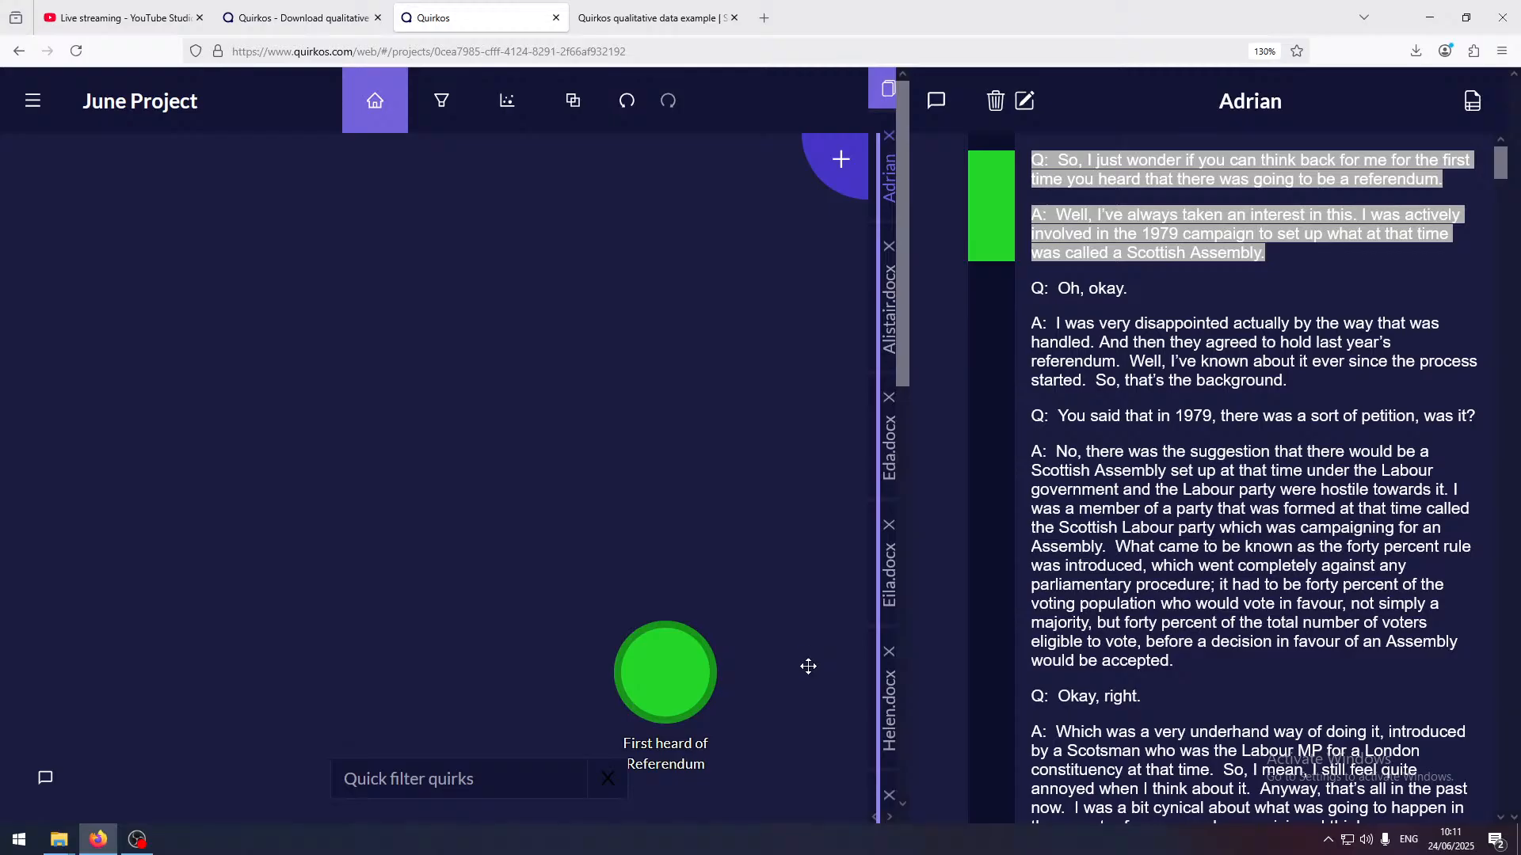
# Code the following two passages, from "Oh, okay" through the 1979 petition answer, to First heard of Referendum
pyautogui.moveTo(683, 673)
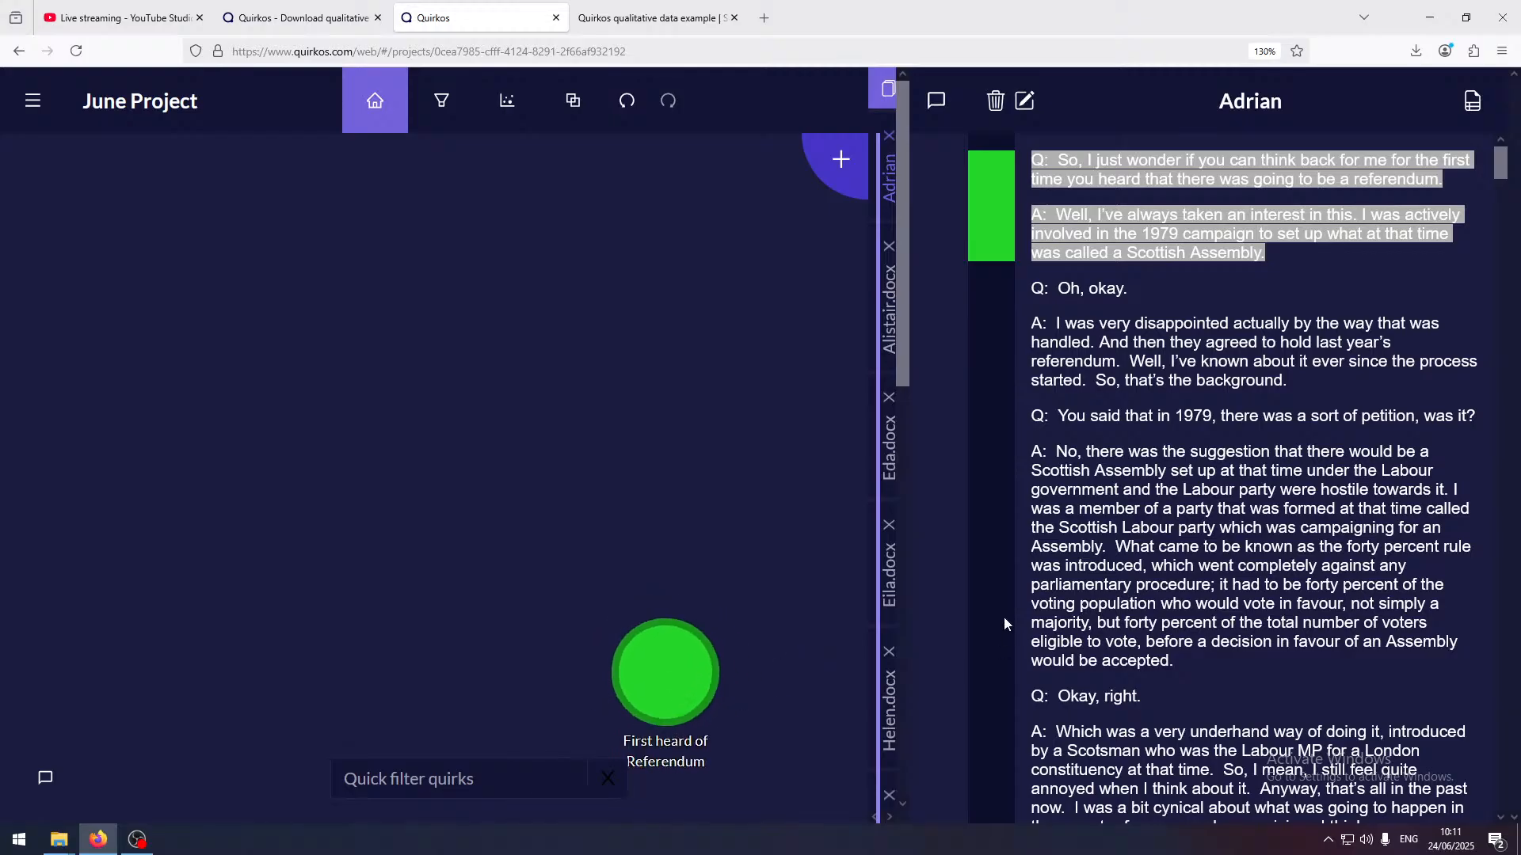
pyautogui.click(1064, 339)
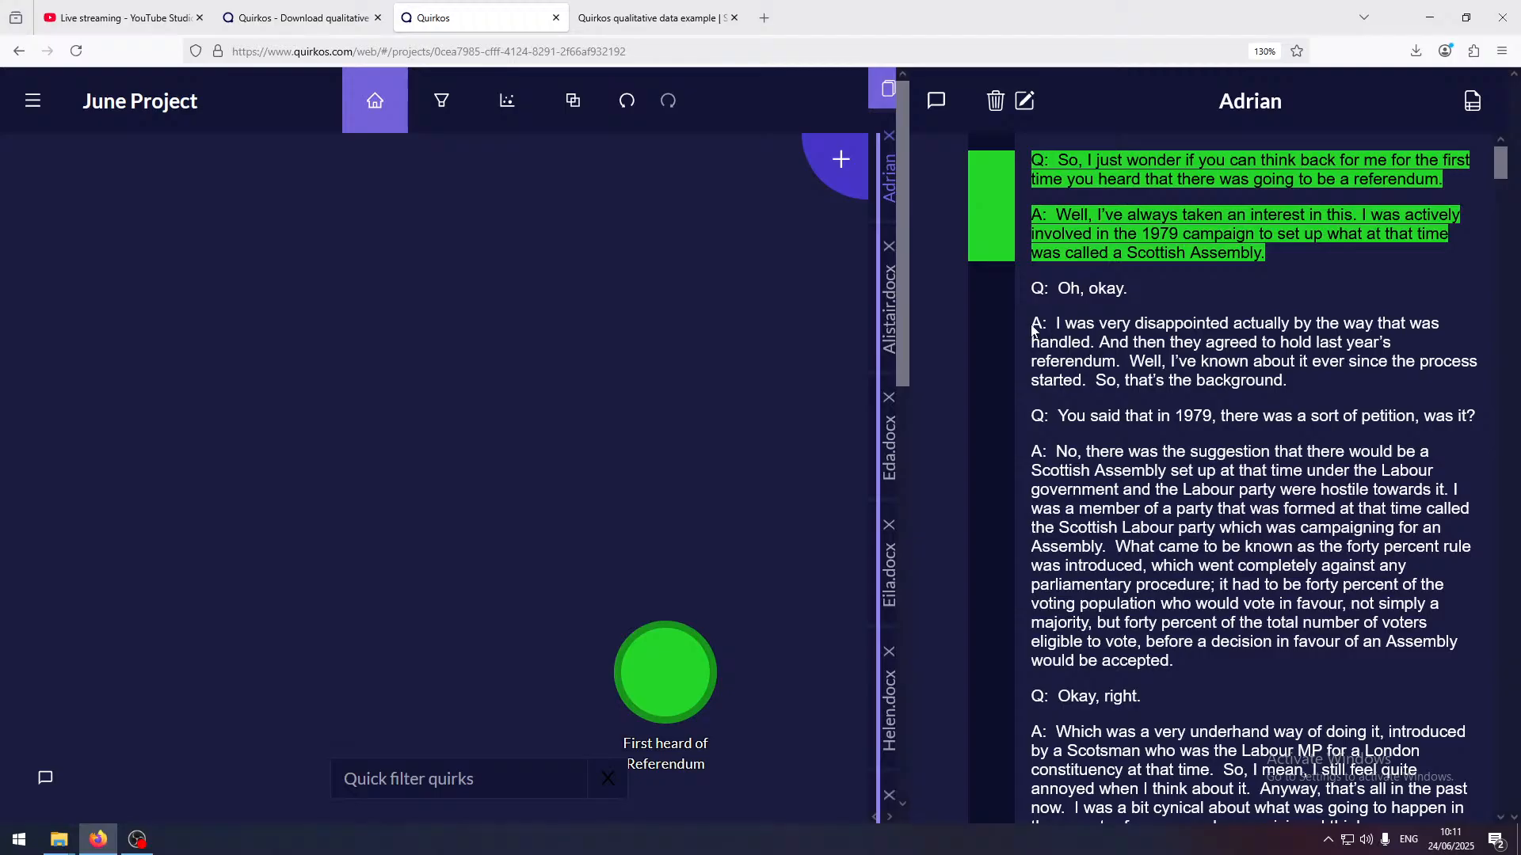
pyautogui.moveTo(1035, 287); pyautogui.dragTo(1317, 396)
pyautogui.moveTo(1226, 360); pyautogui.dragTo(677, 673)
pyautogui.moveTo(1029, 422); pyautogui.dragTo(1208, 672)
pyautogui.moveTo(1190, 565); pyautogui.dragTo(697, 670)
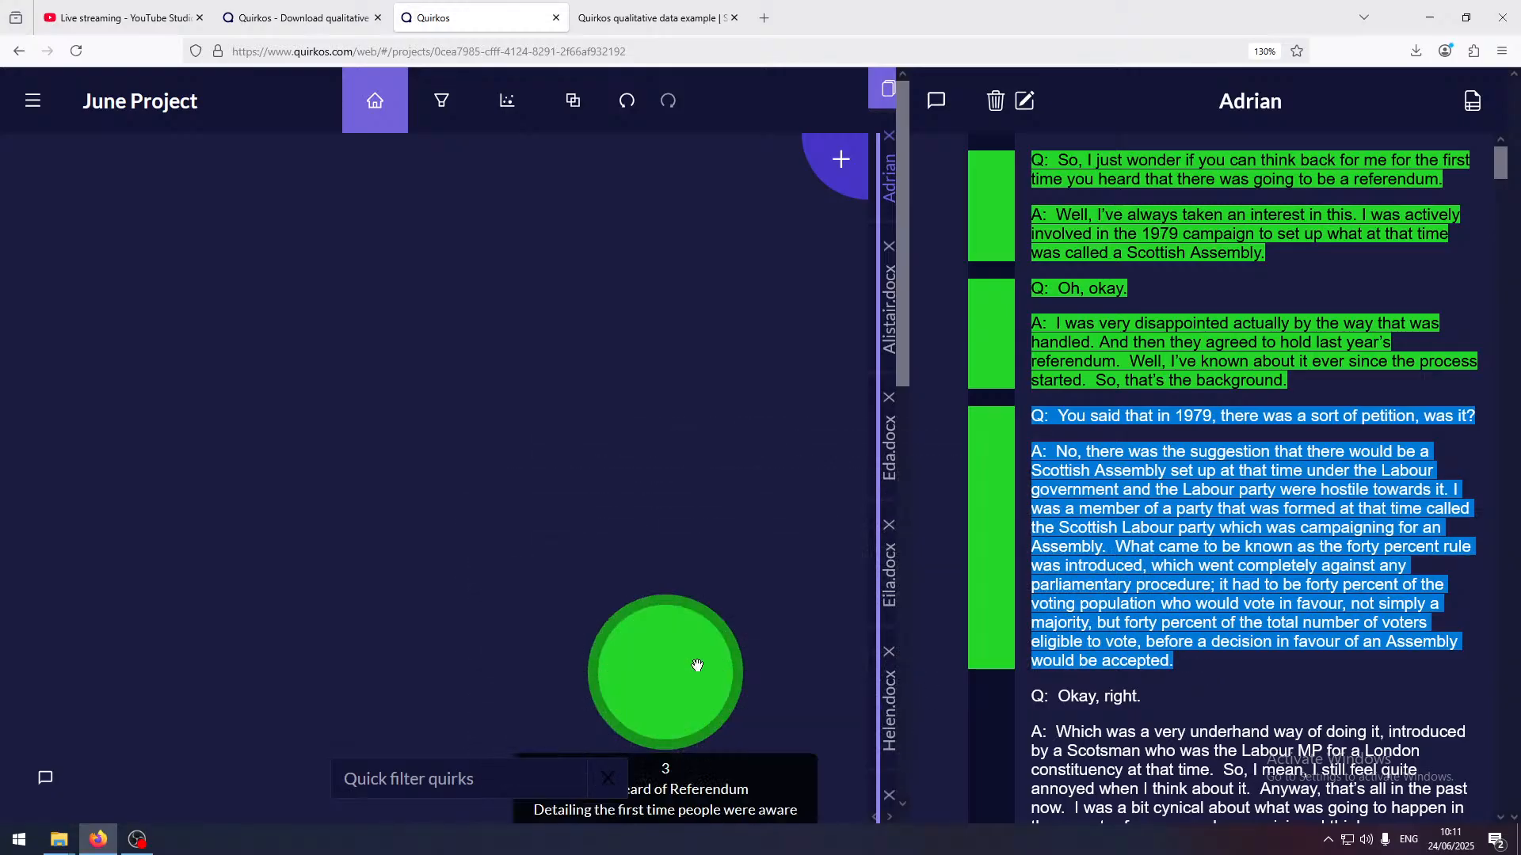
# Create and save a new quirk titled "Scottish Assembly" from the 1979 petition passage, keeping the preselected colour
pyautogui.moveTo(1169, 446); pyautogui.dragTo(453, 376)
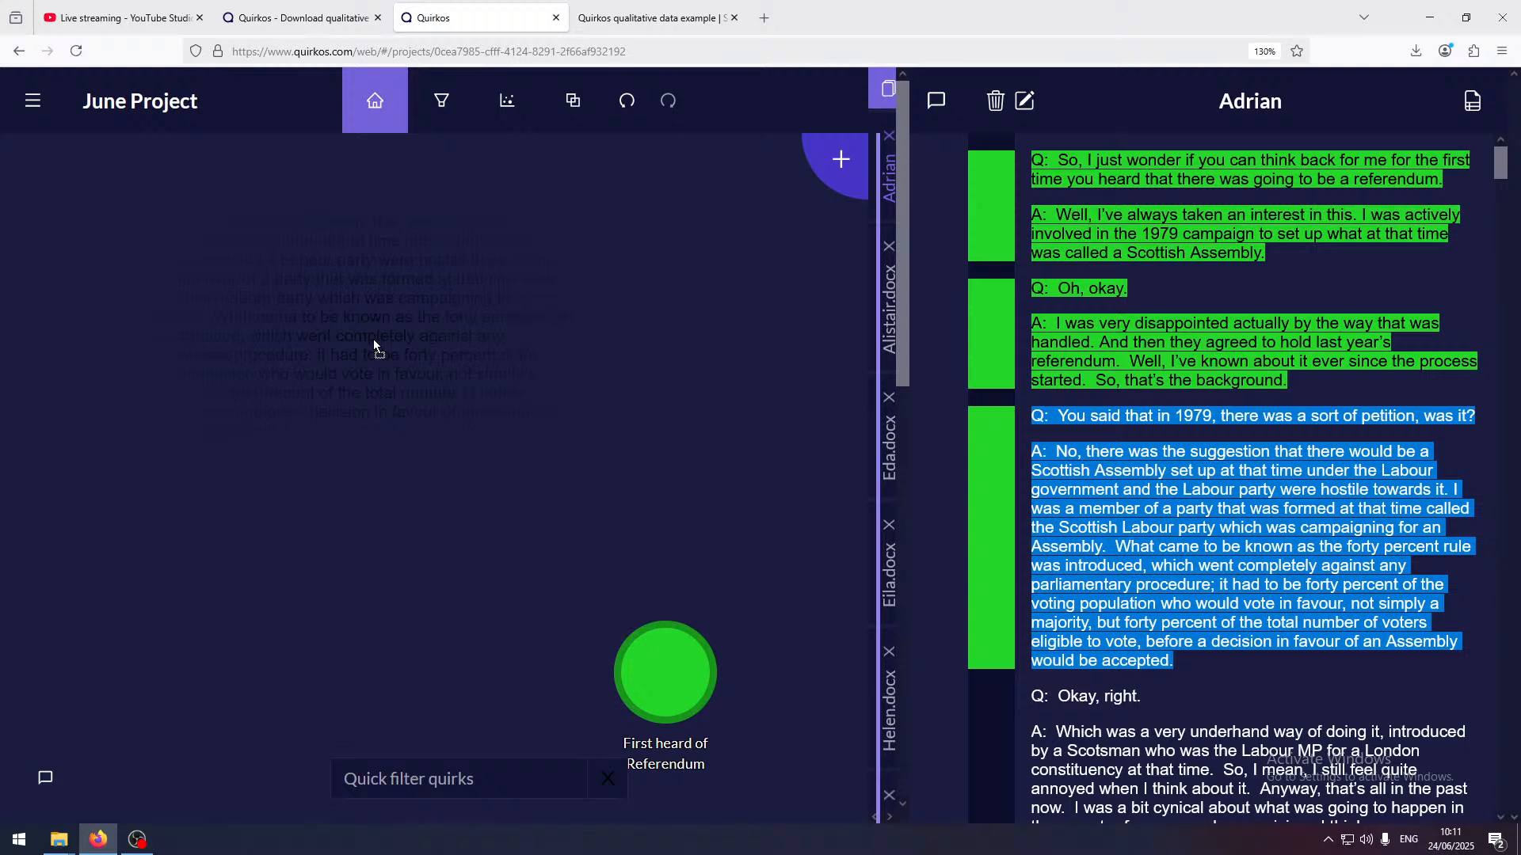
pyautogui.moveTo(373, 339); pyautogui.dragTo(373, 339)
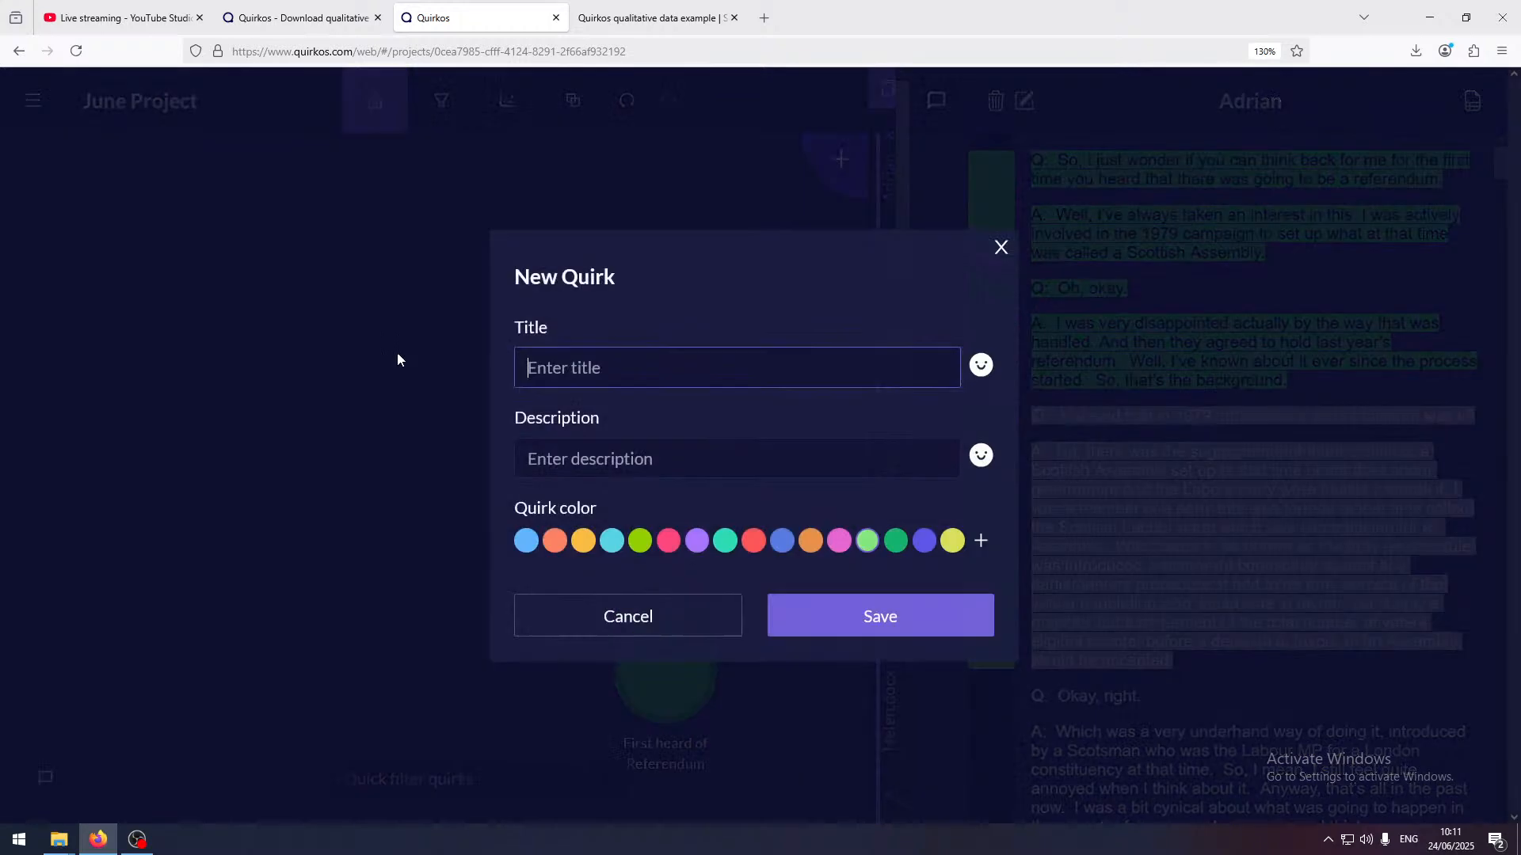
pyautogui.write('Scottish Assembly')
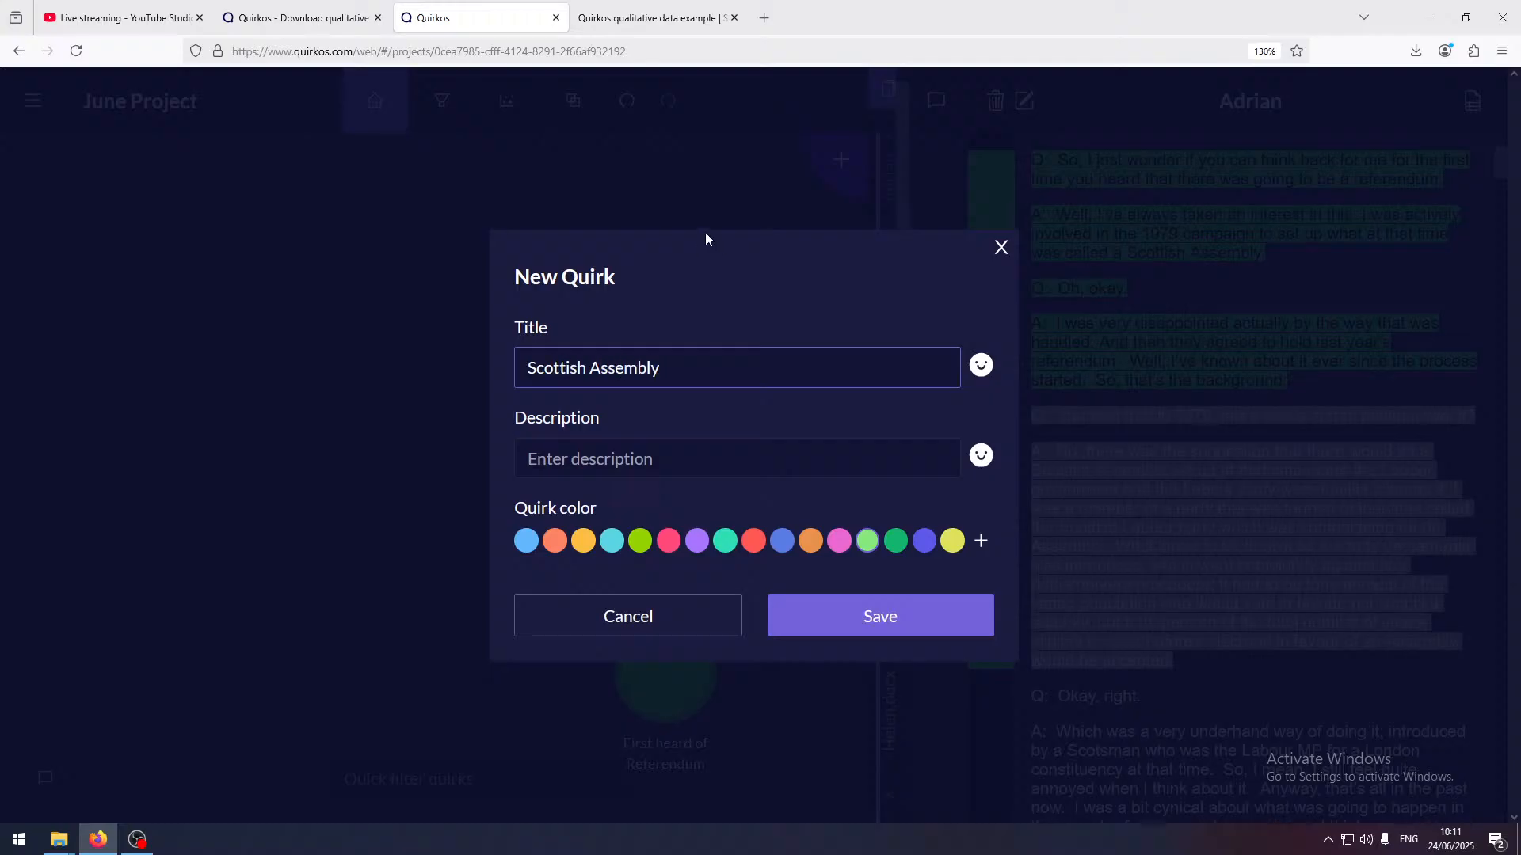
pyautogui.click(917, 615)
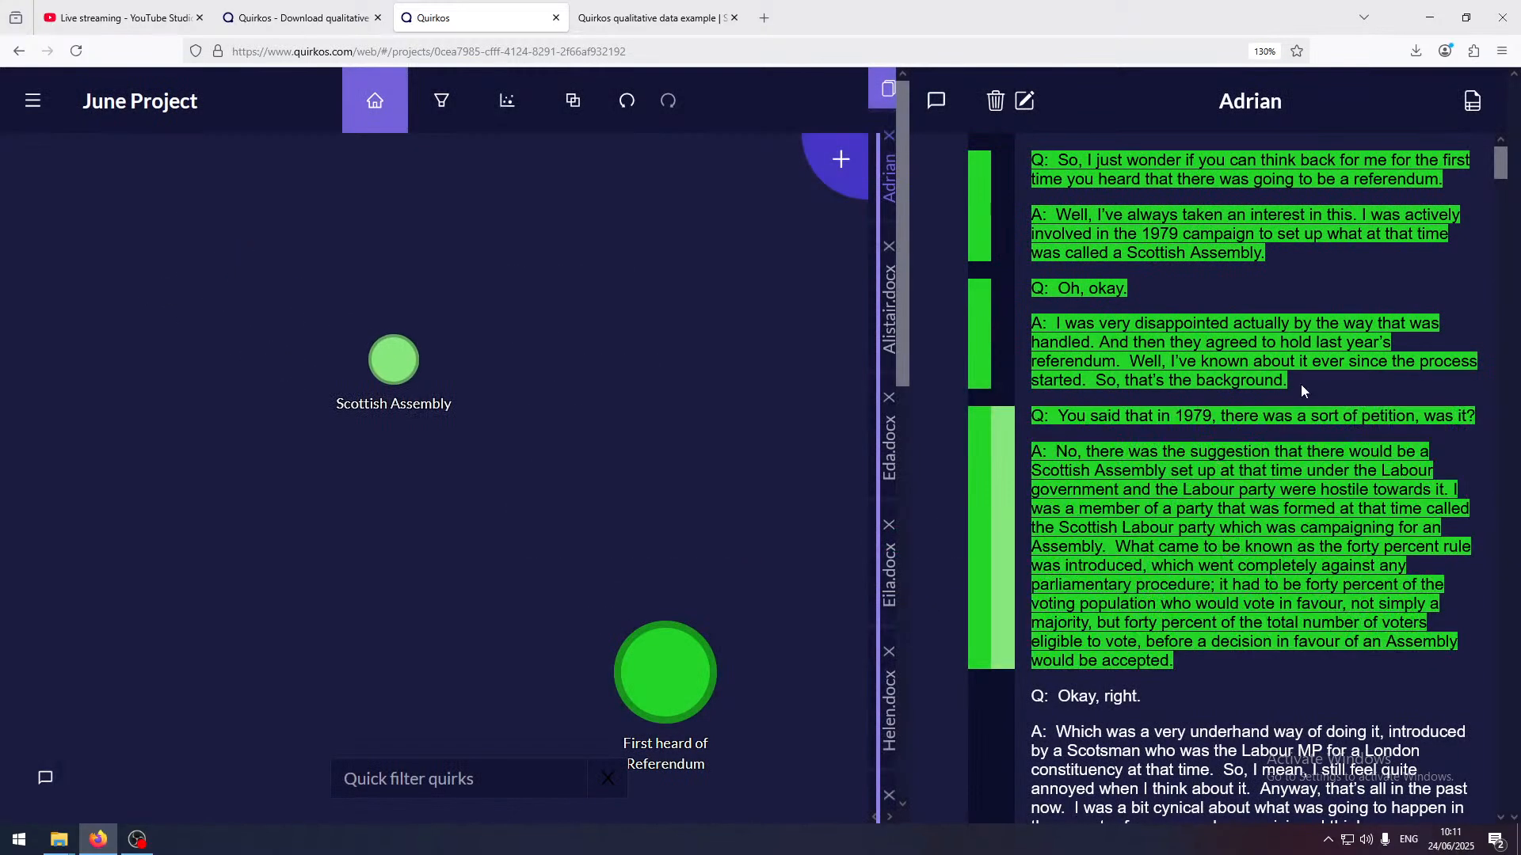
# Code the interview's opening question and answer to the Scottish Assembly quirk as well
pyautogui.moveTo(1291, 382); pyautogui.dragTo(1175, 324)
pyautogui.click(1187, 270)
pyautogui.moveTo(1267, 255); pyautogui.dragTo(379, 363)
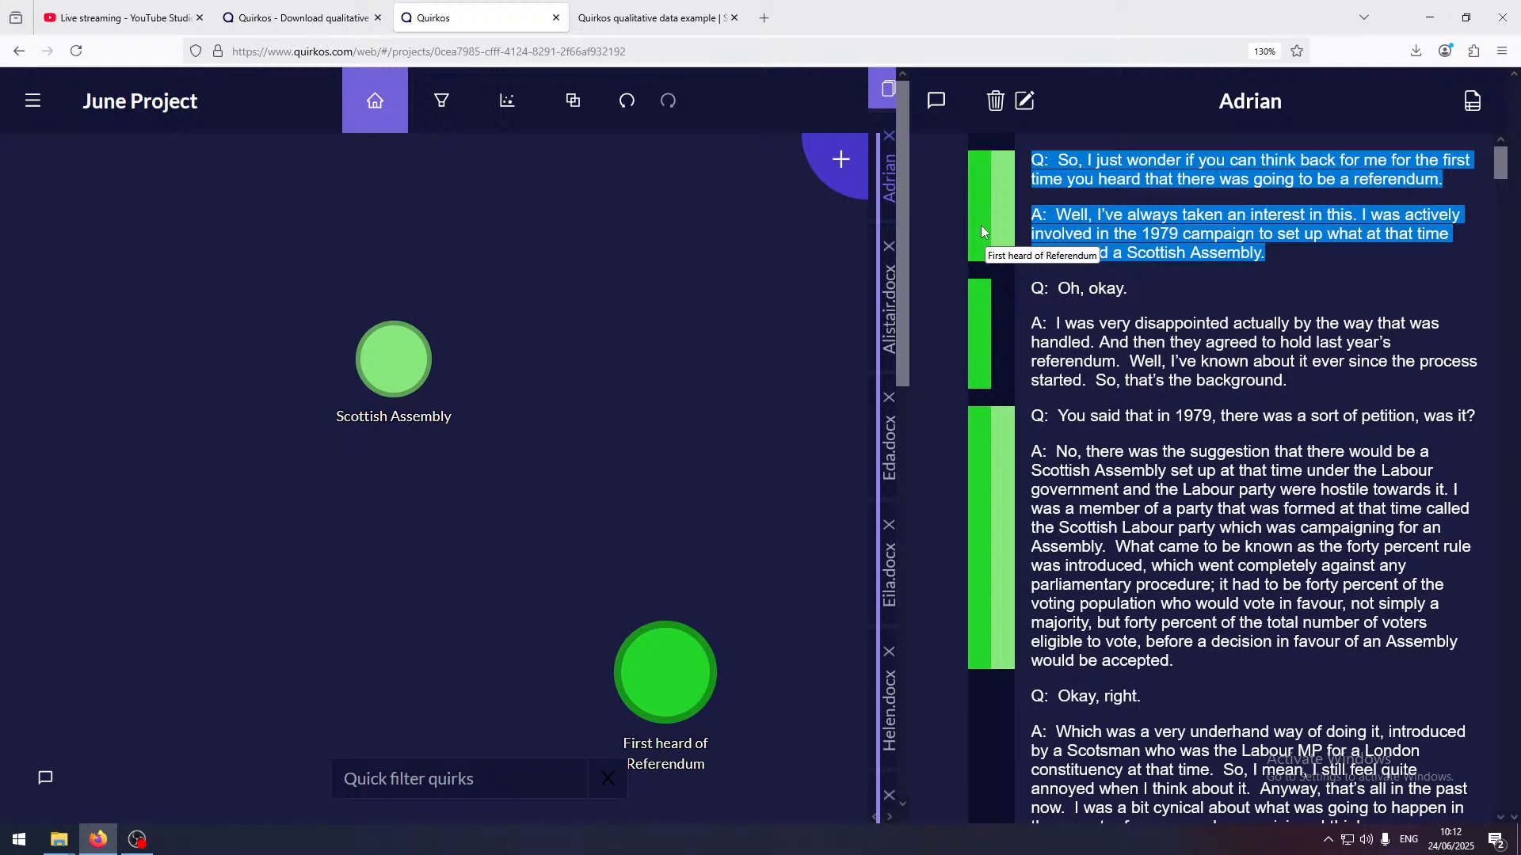
# Start another new quirk from the 1979 petition passage and title it "Labour Party"
pyautogui.click(1173, 611)
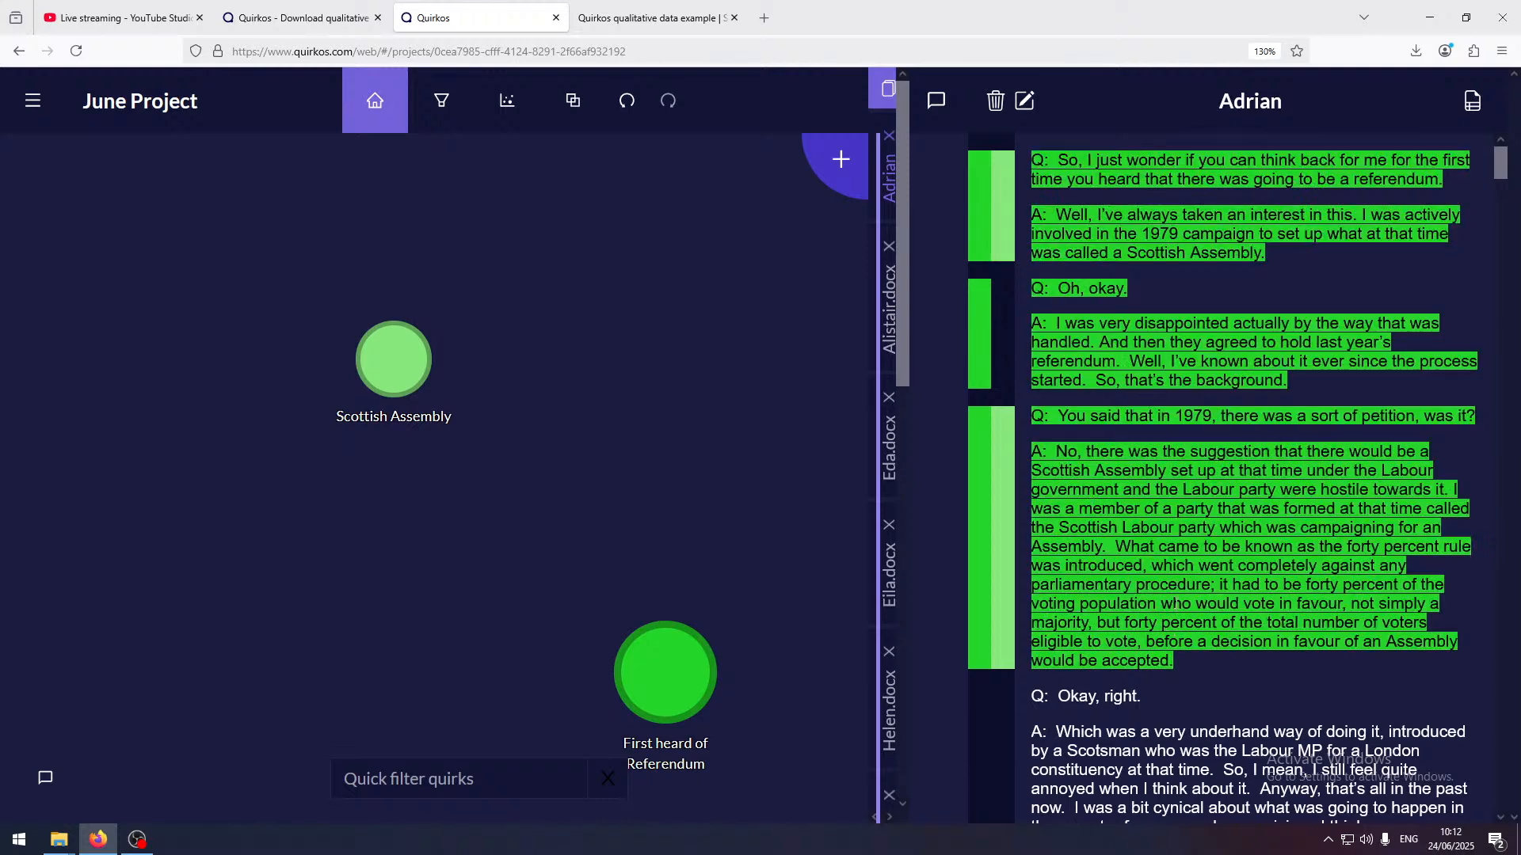
pyautogui.moveTo(1183, 659); pyautogui.dragTo(1030, 416)
pyautogui.moveTo(1201, 546); pyautogui.dragTo(643, 337)
pyautogui.write('Labour Partty')
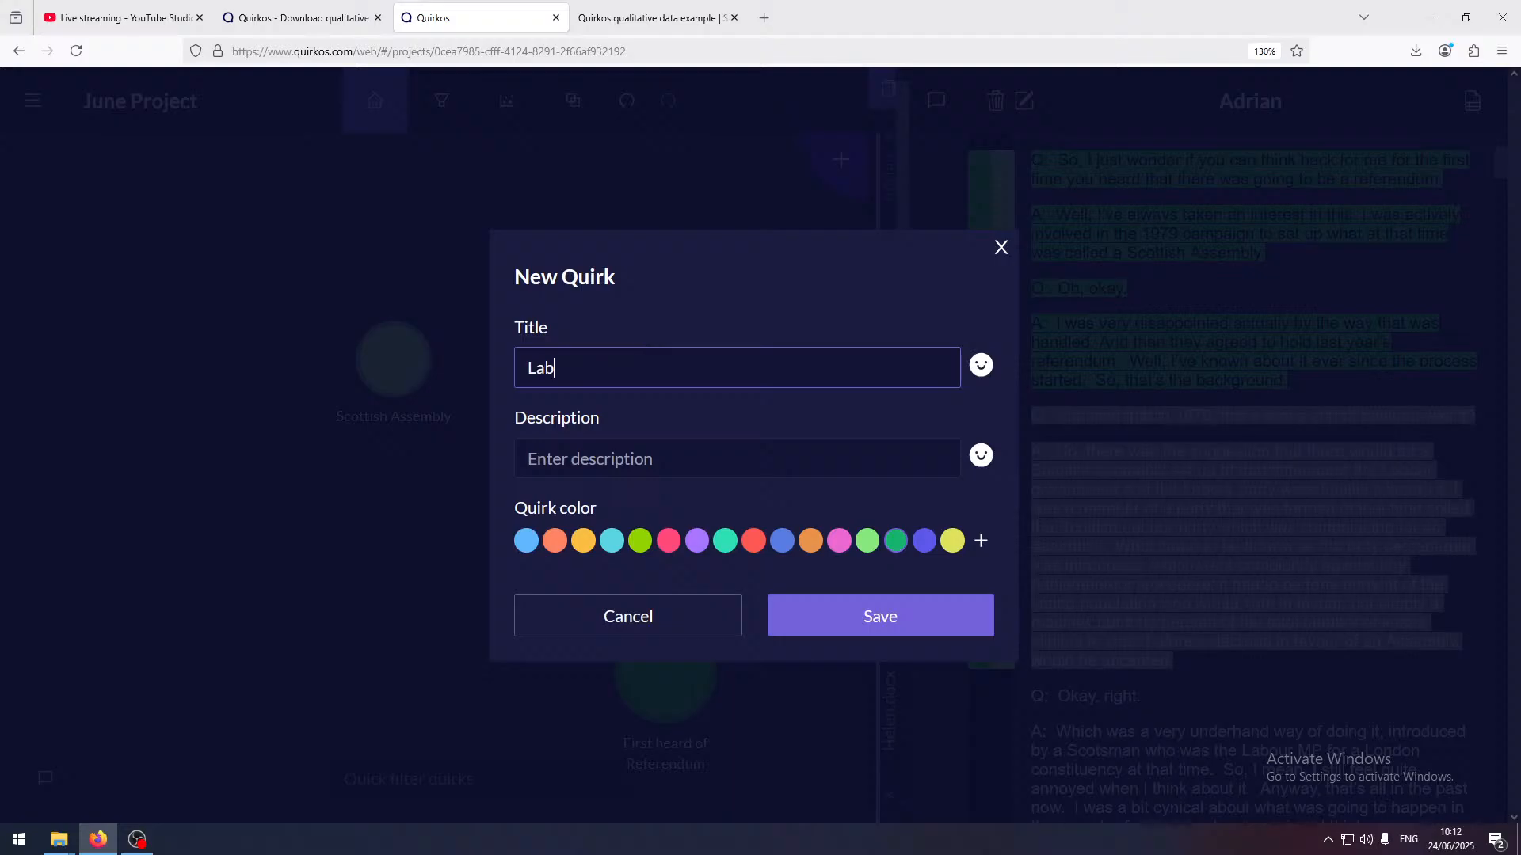
pyautogui.press('BackSpace')
pyautogui.press('BackSpace')
pyautogui.write('y')
# Set the Labour Party quirk's custom colour to dark red #B00030 and save the quirk
pyautogui.click(666, 548)
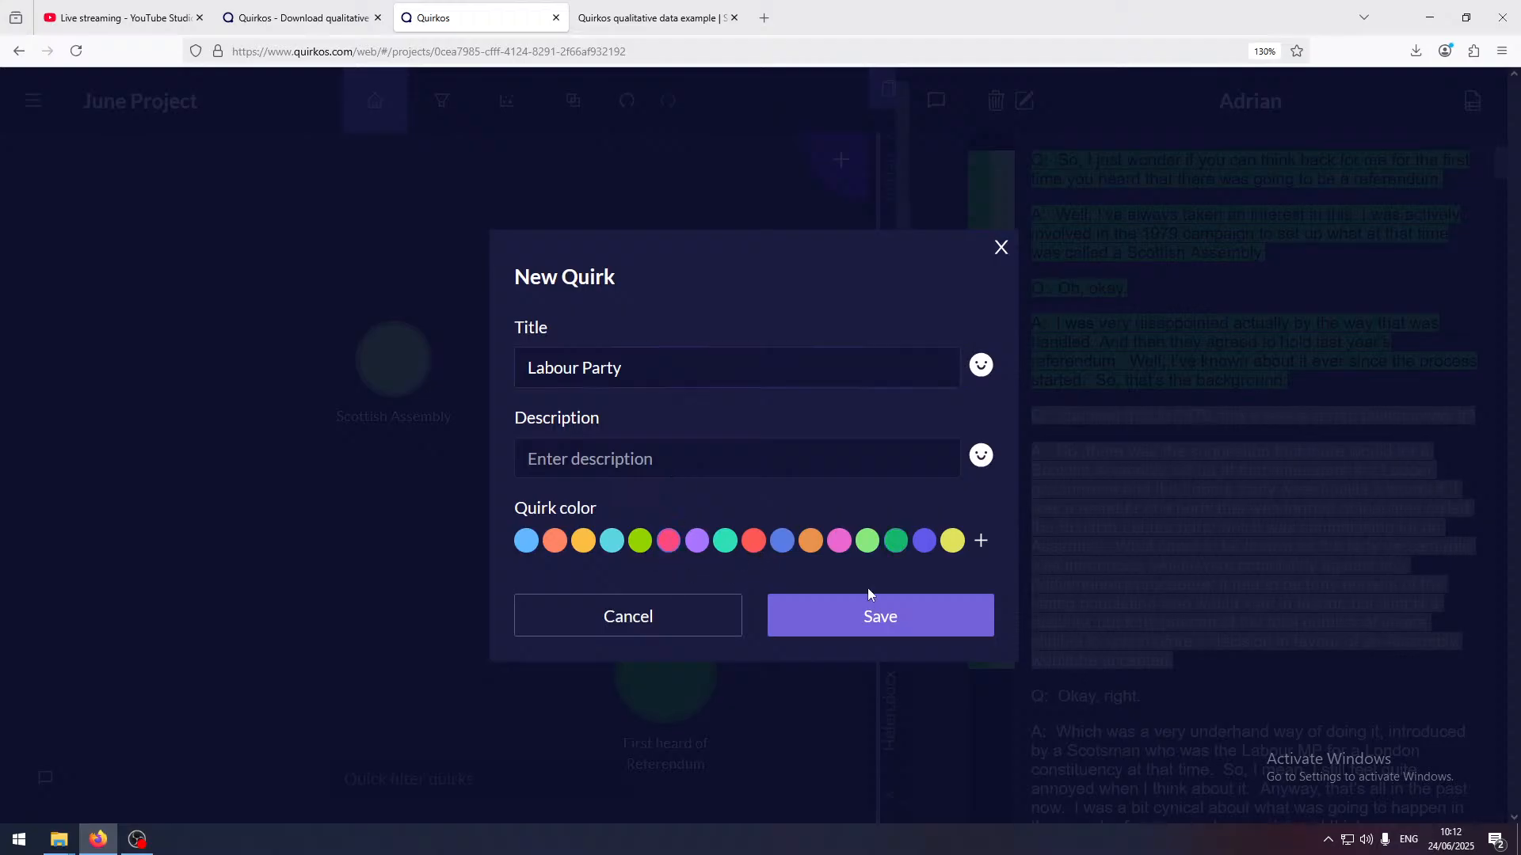
pyautogui.click(980, 540)
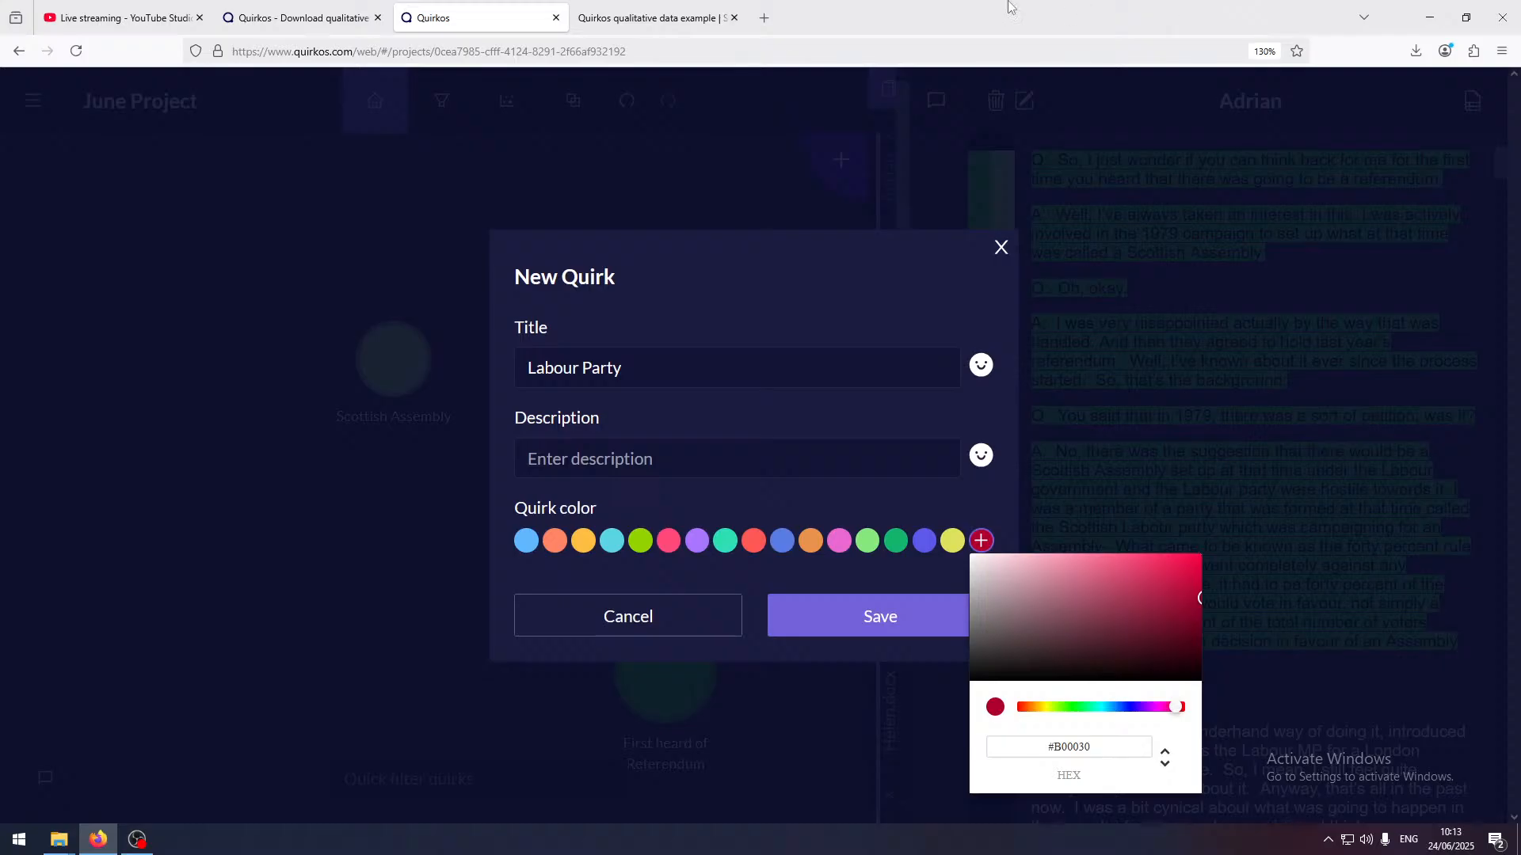
pyautogui.click(929, 613)
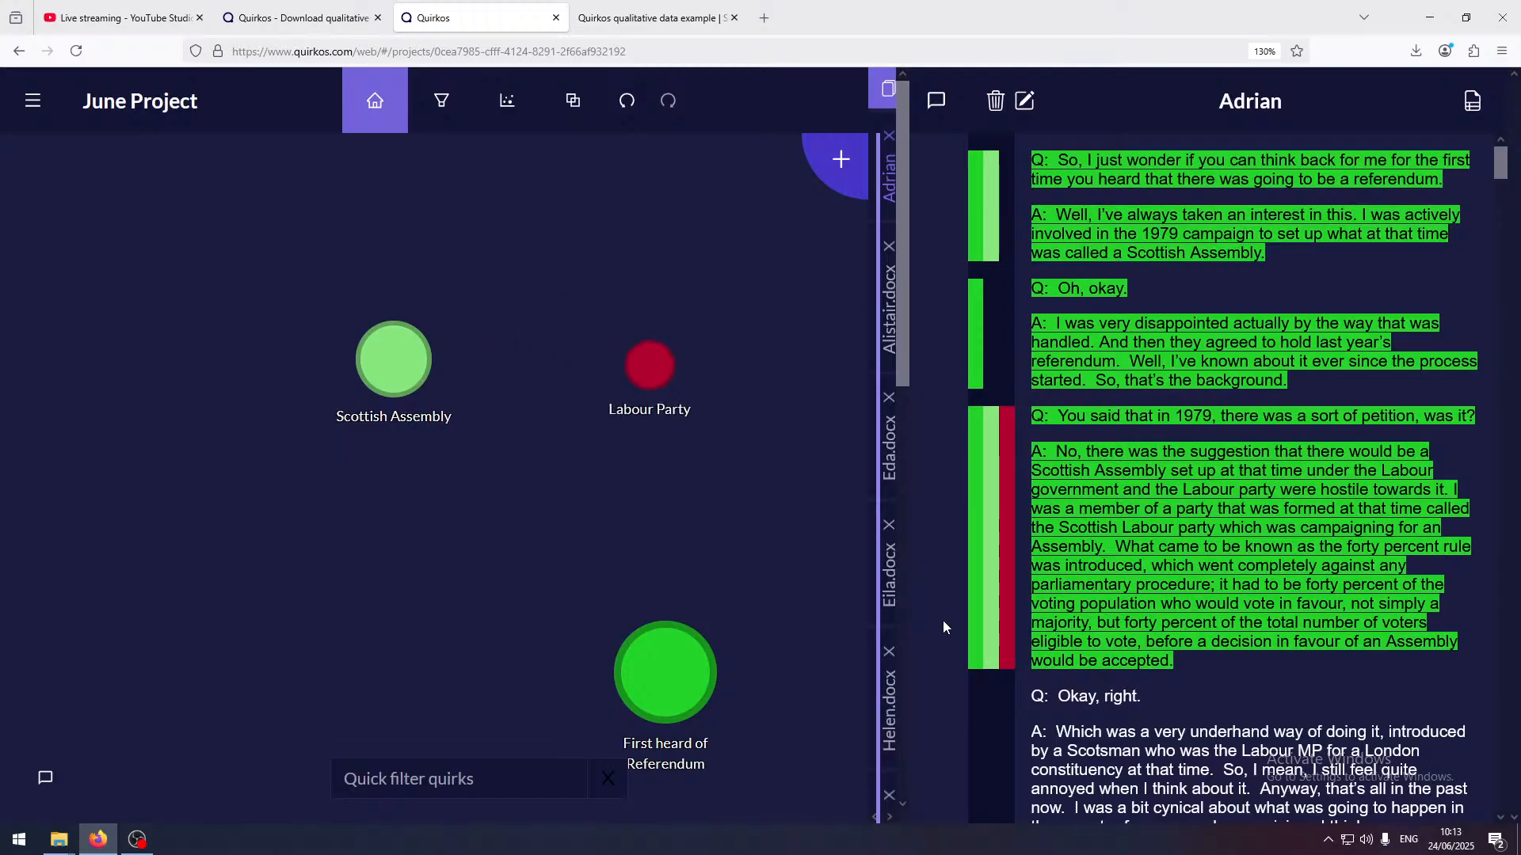
# Open the Interview 4 source and attach the comment "This person isn't bery talkative!" to its opening exchange, through the answer "No."
pyautogui.scroll(-5, 1269, 491)
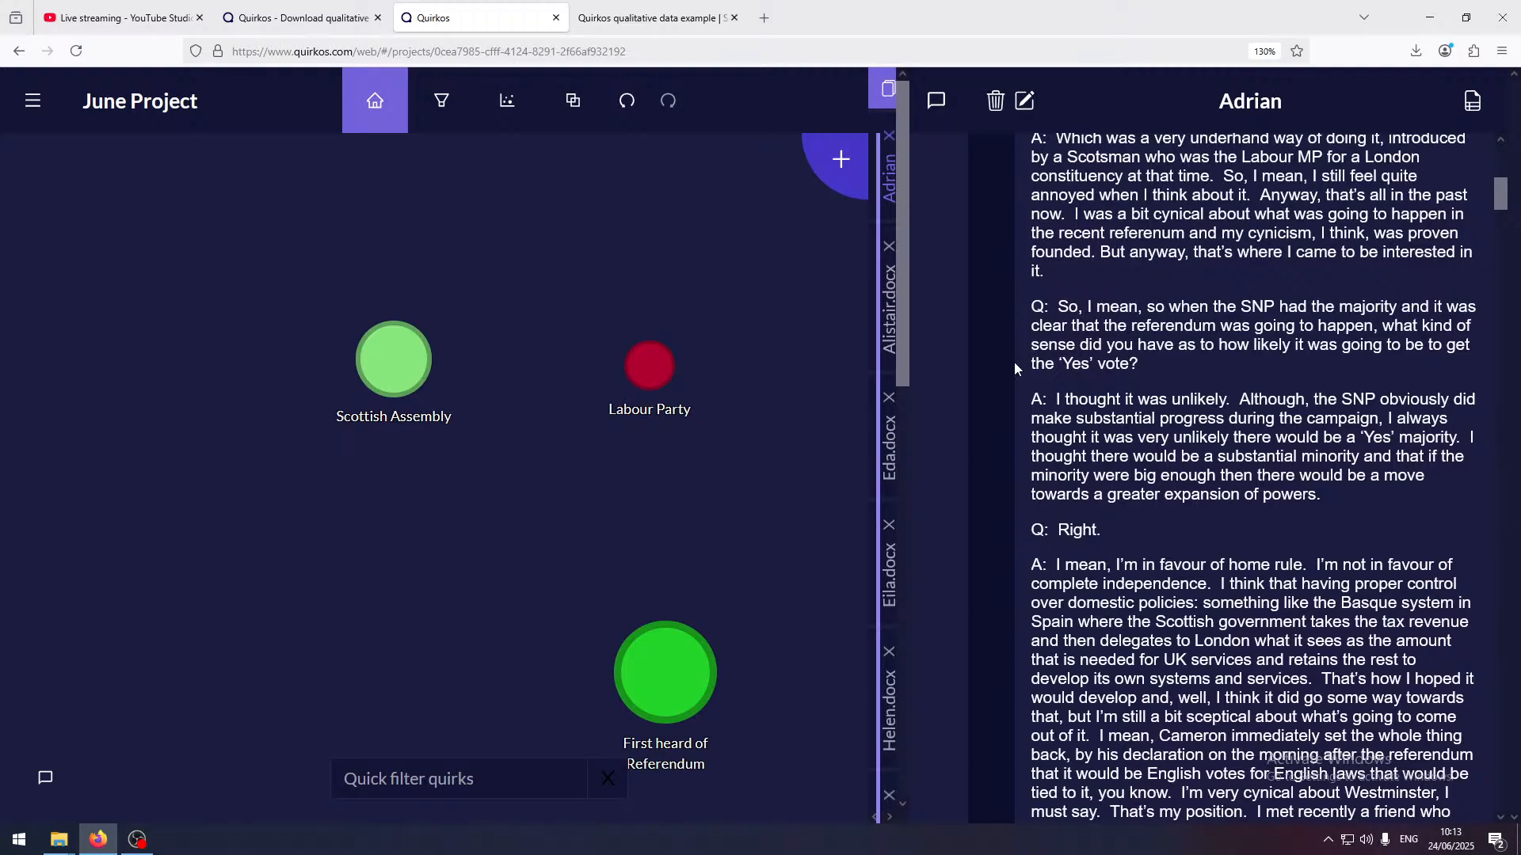
pyautogui.click(887, 311)
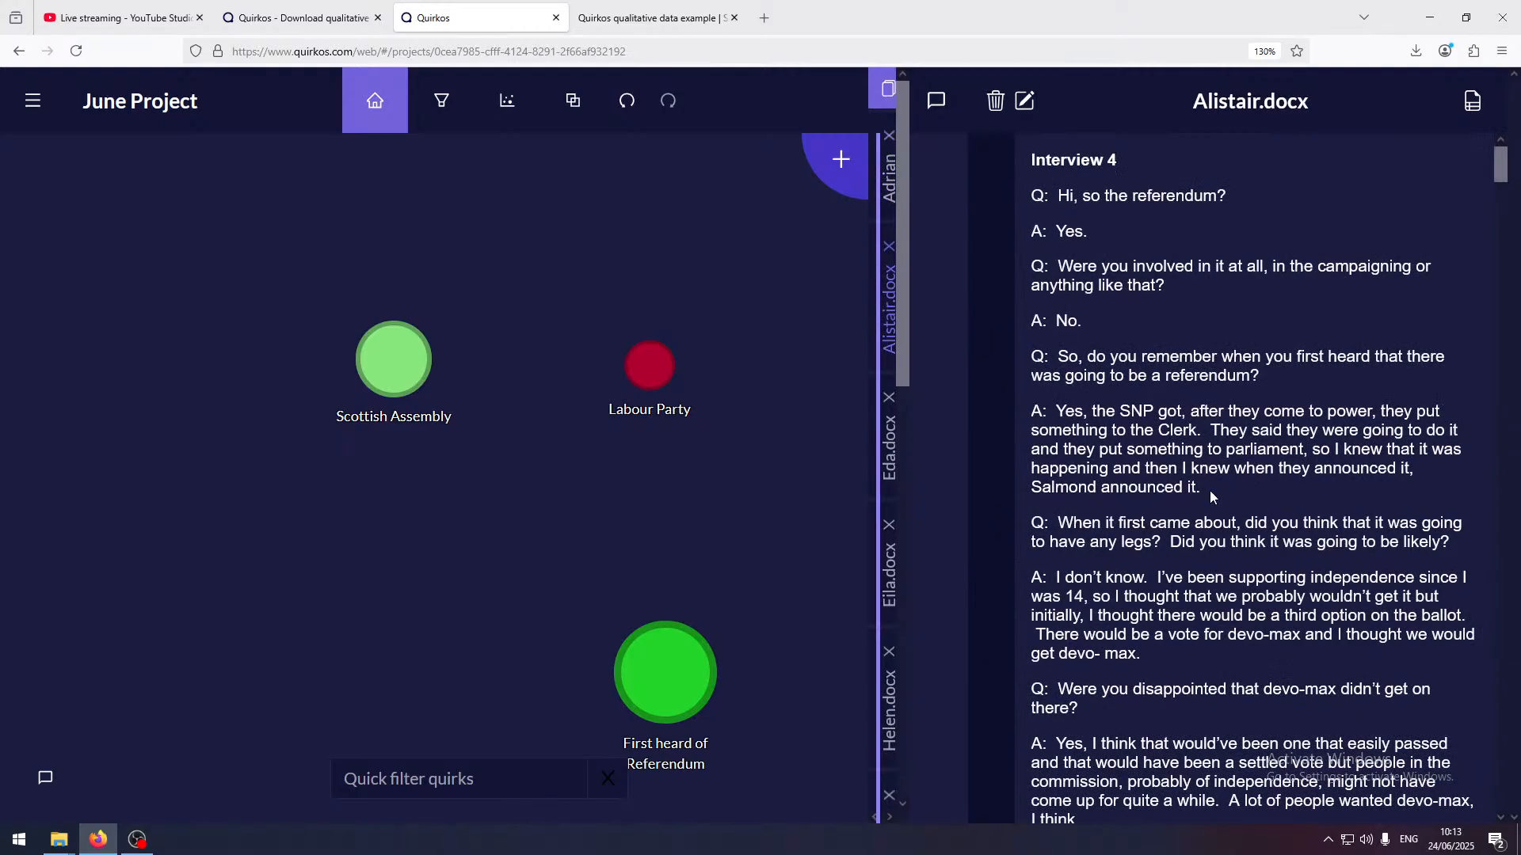
pyautogui.click(935, 104)
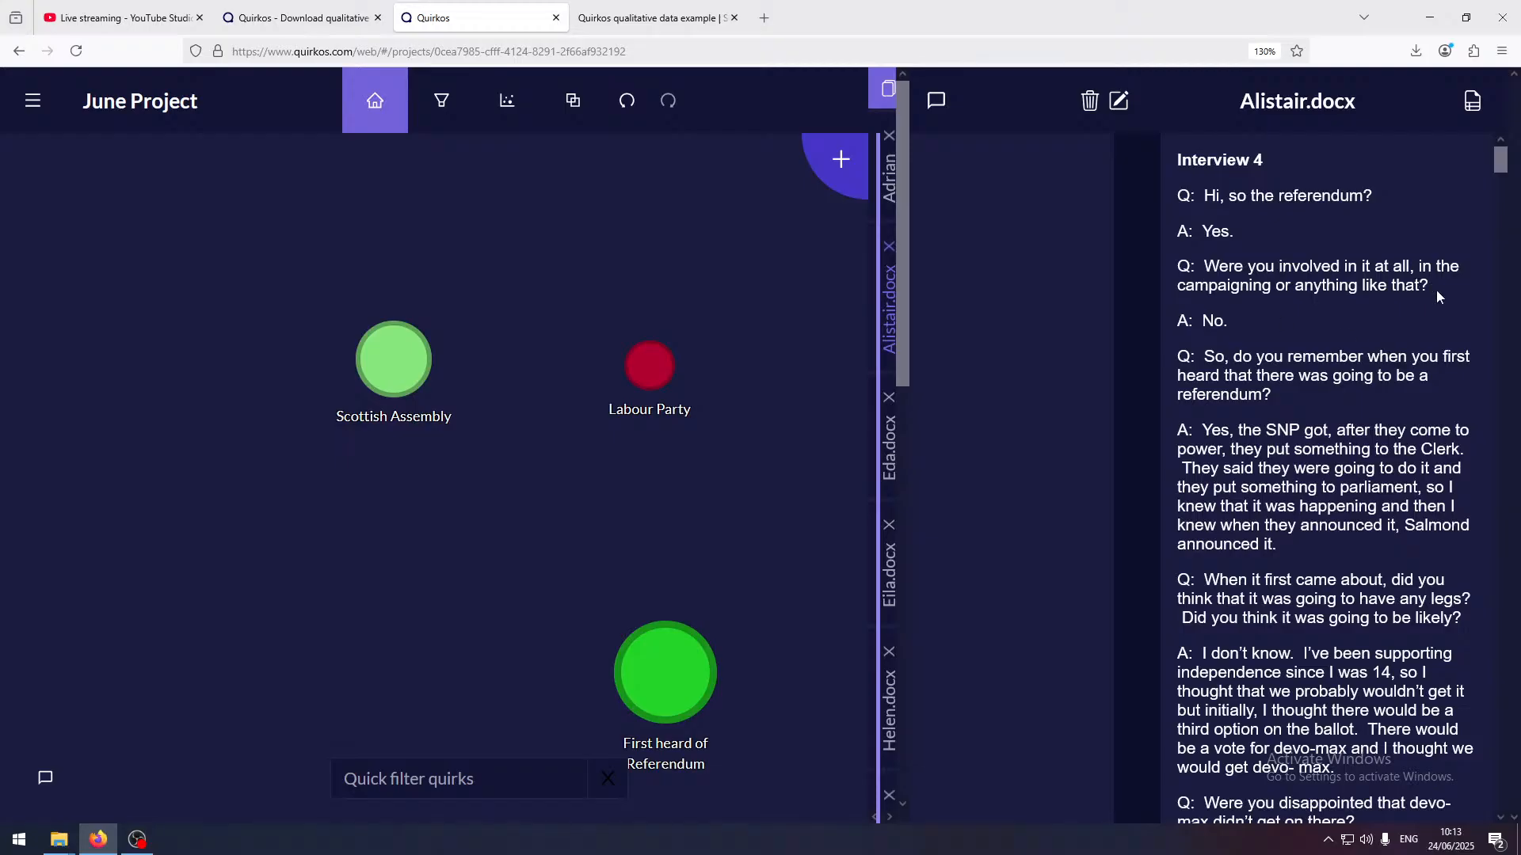
pyautogui.moveTo(1261, 320); pyautogui.dragTo(993, 231)
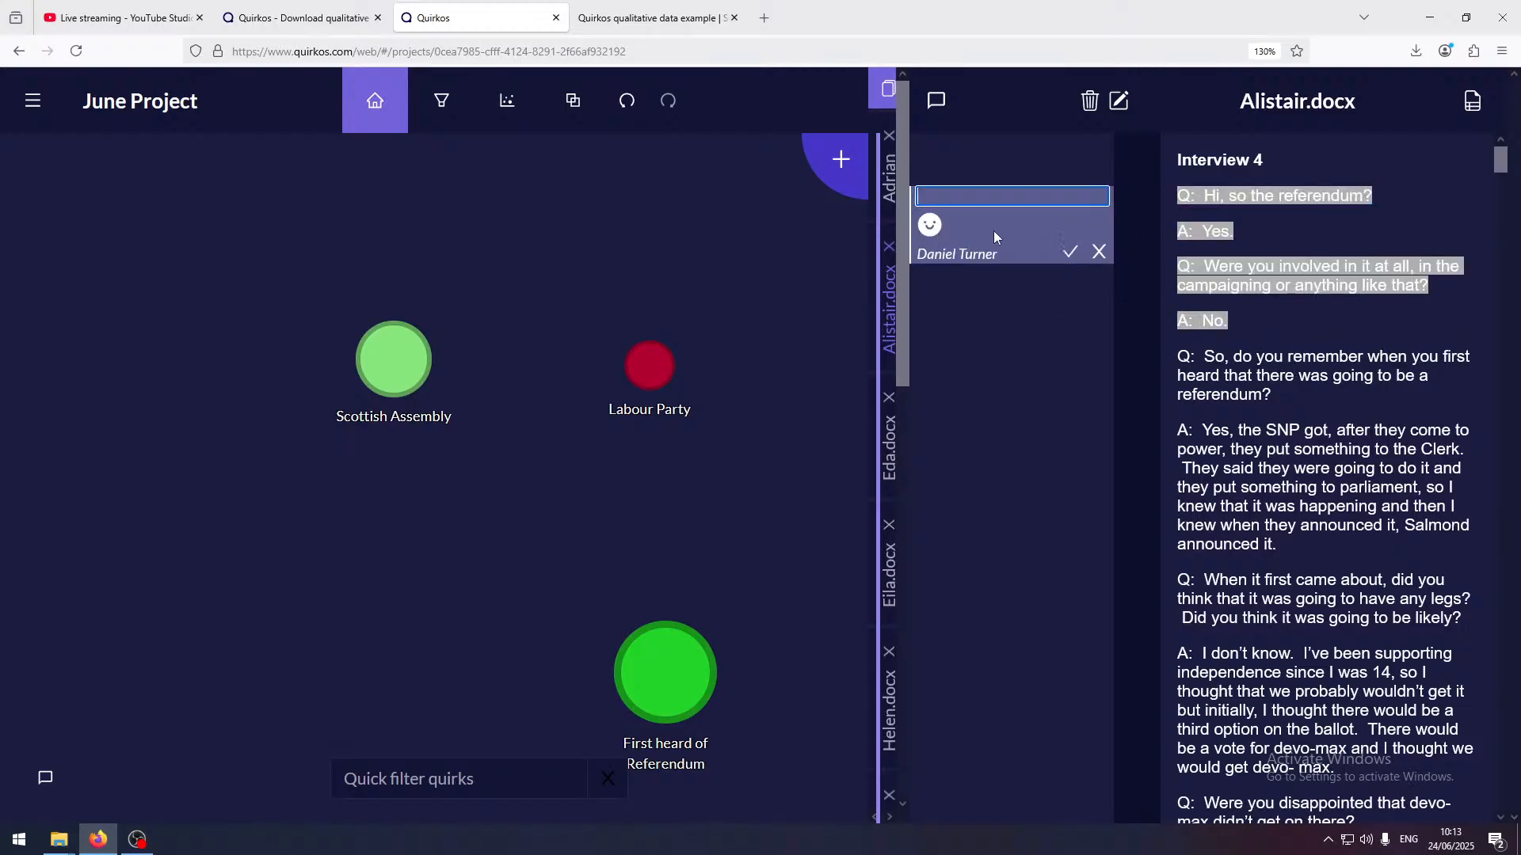
pyautogui.write('This person isn')
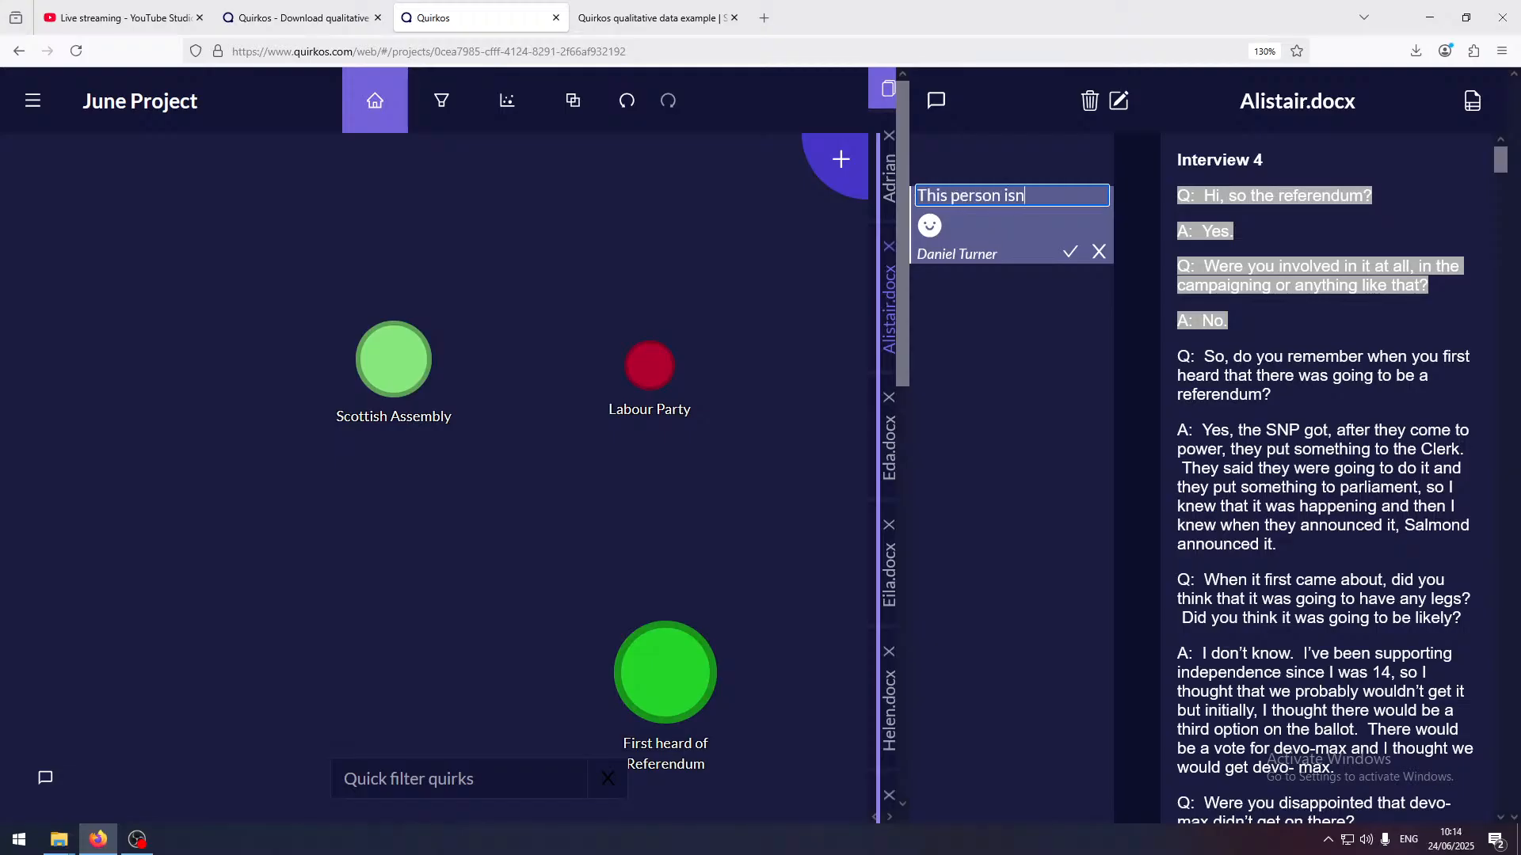
pyautogui.write("'t bery talkative!")
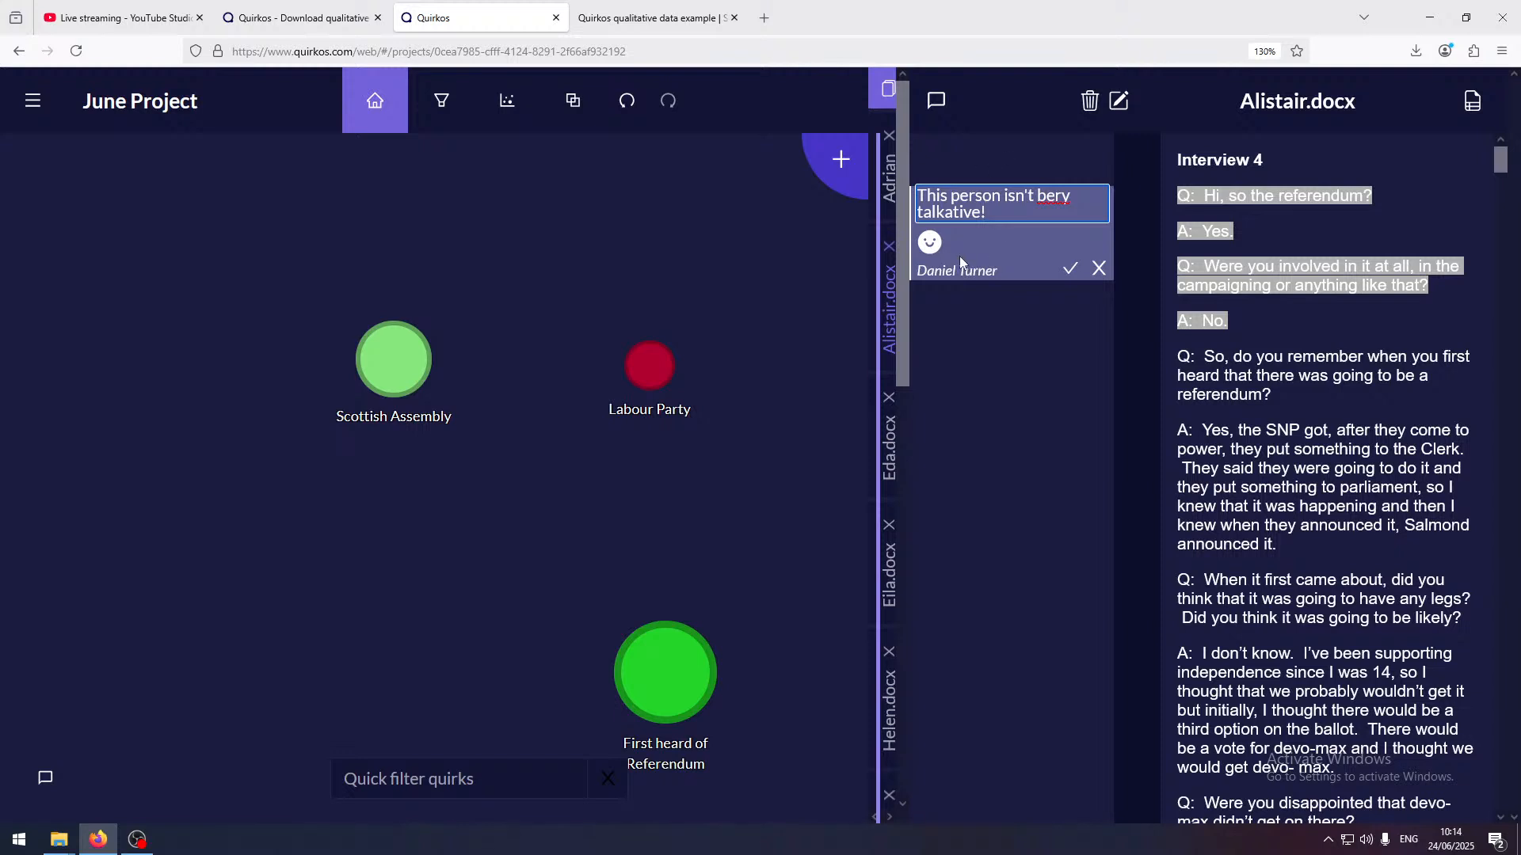
# Add a smiling emoji and a laughing-with-tears emoji to the end of the Interview 4 comment
pyautogui.click(929, 242)
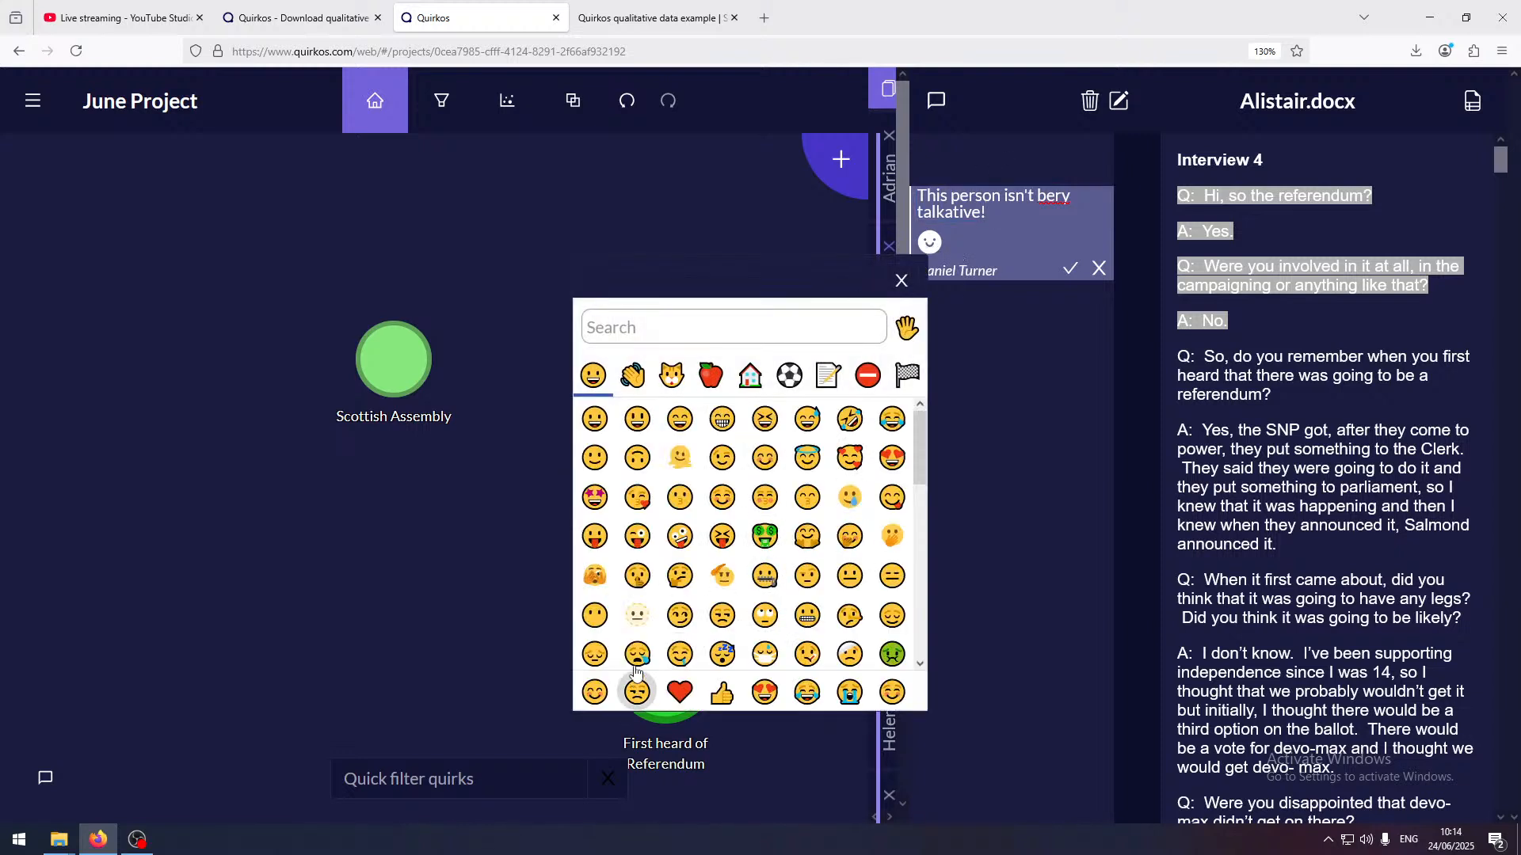
pyautogui.click(680, 654)
pyautogui.scroll(-5, 822, 552)
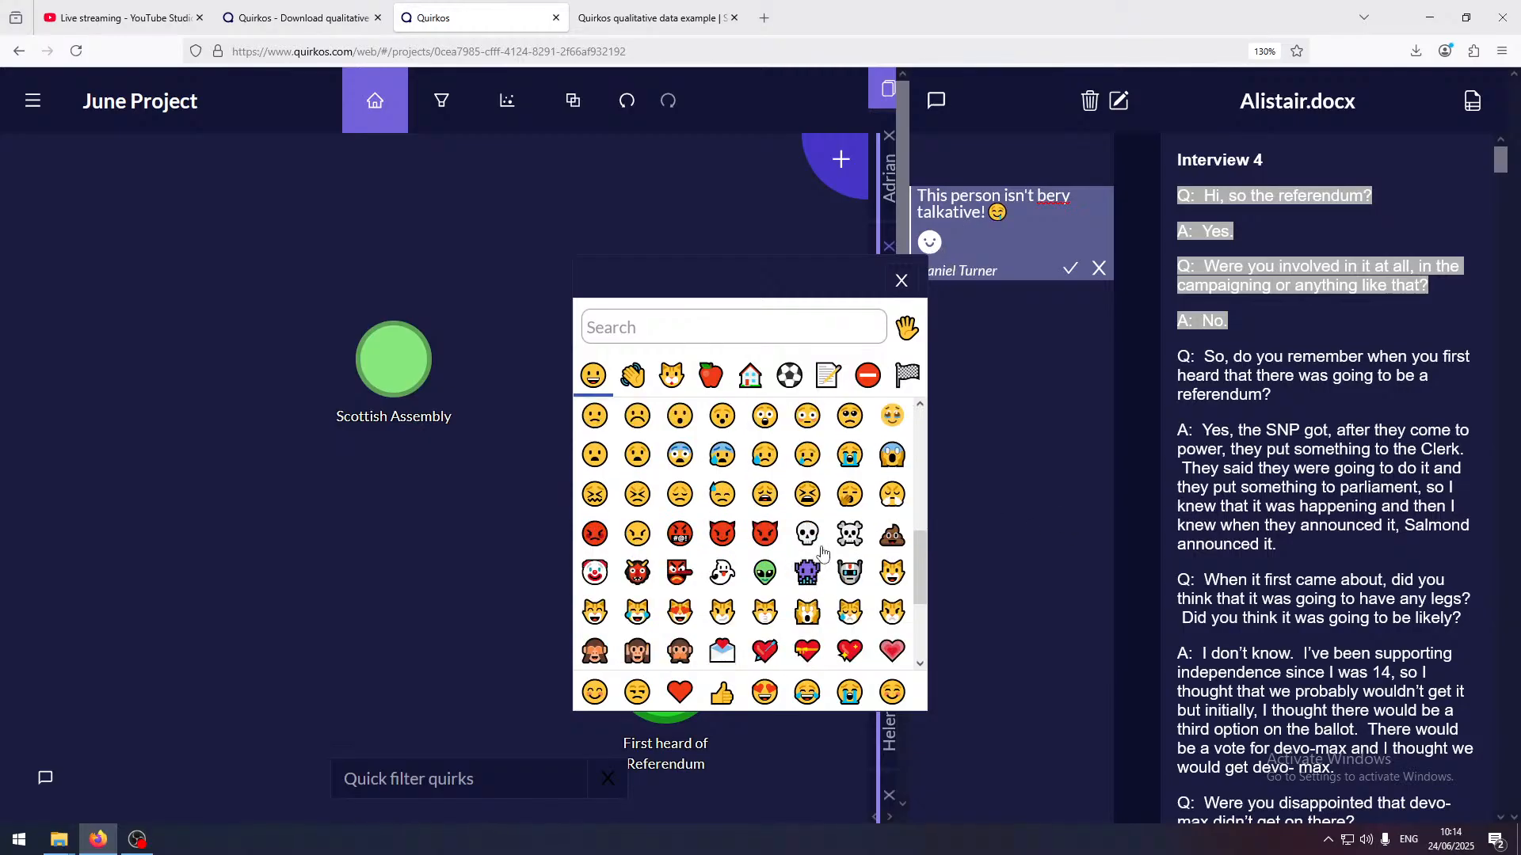
pyautogui.click(807, 692)
pyautogui.click(901, 280)
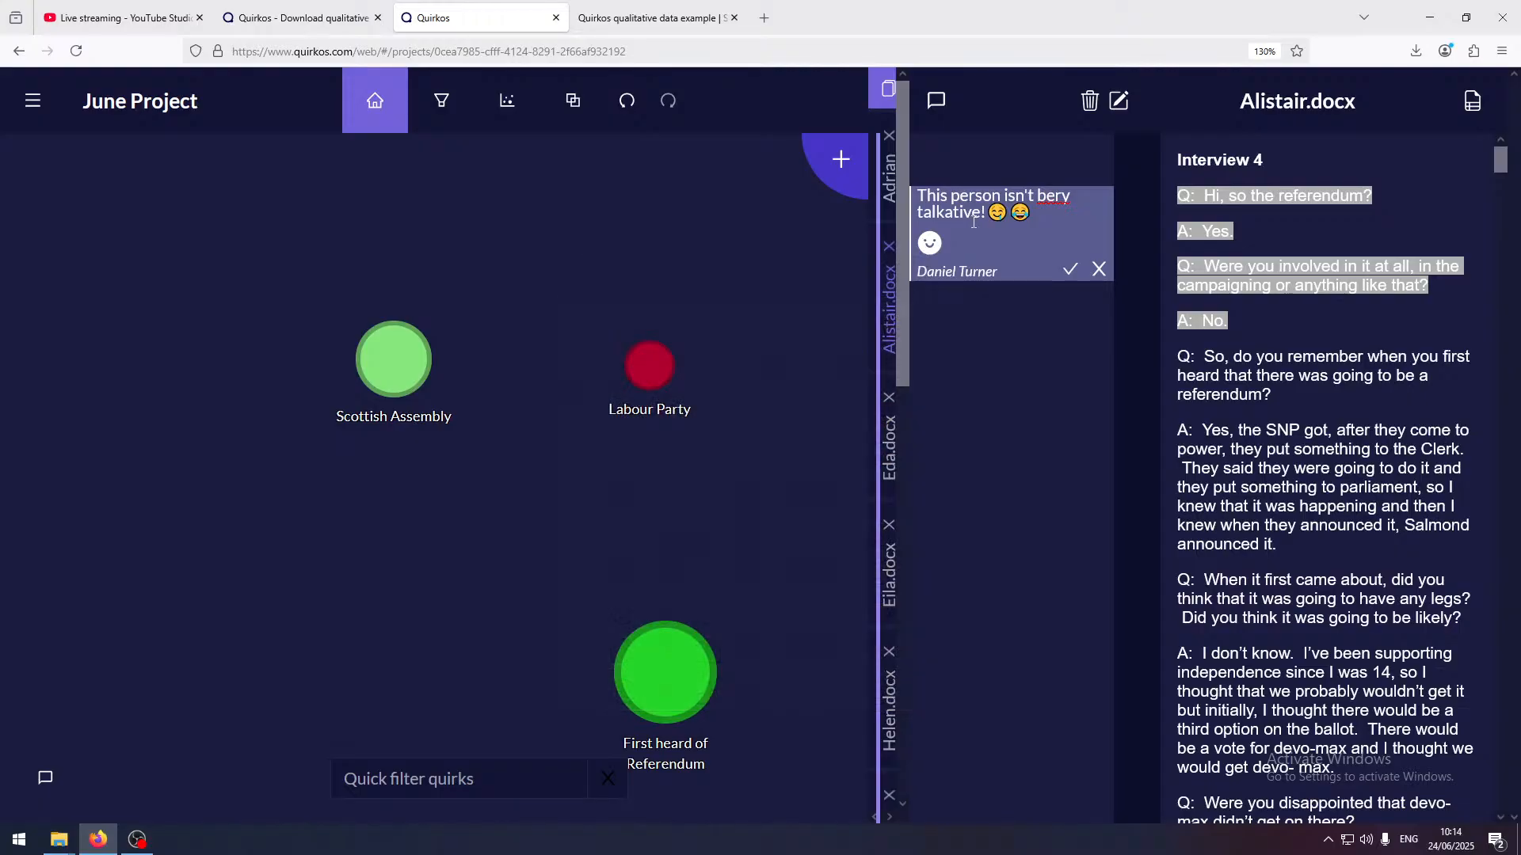
# Correct "bery" to "very" in the comment, delete its first emoji so only the laughing one is kept, and save it
pyautogui.click(1044, 198)
pyautogui.press('BackSpace')
pyautogui.write('v')
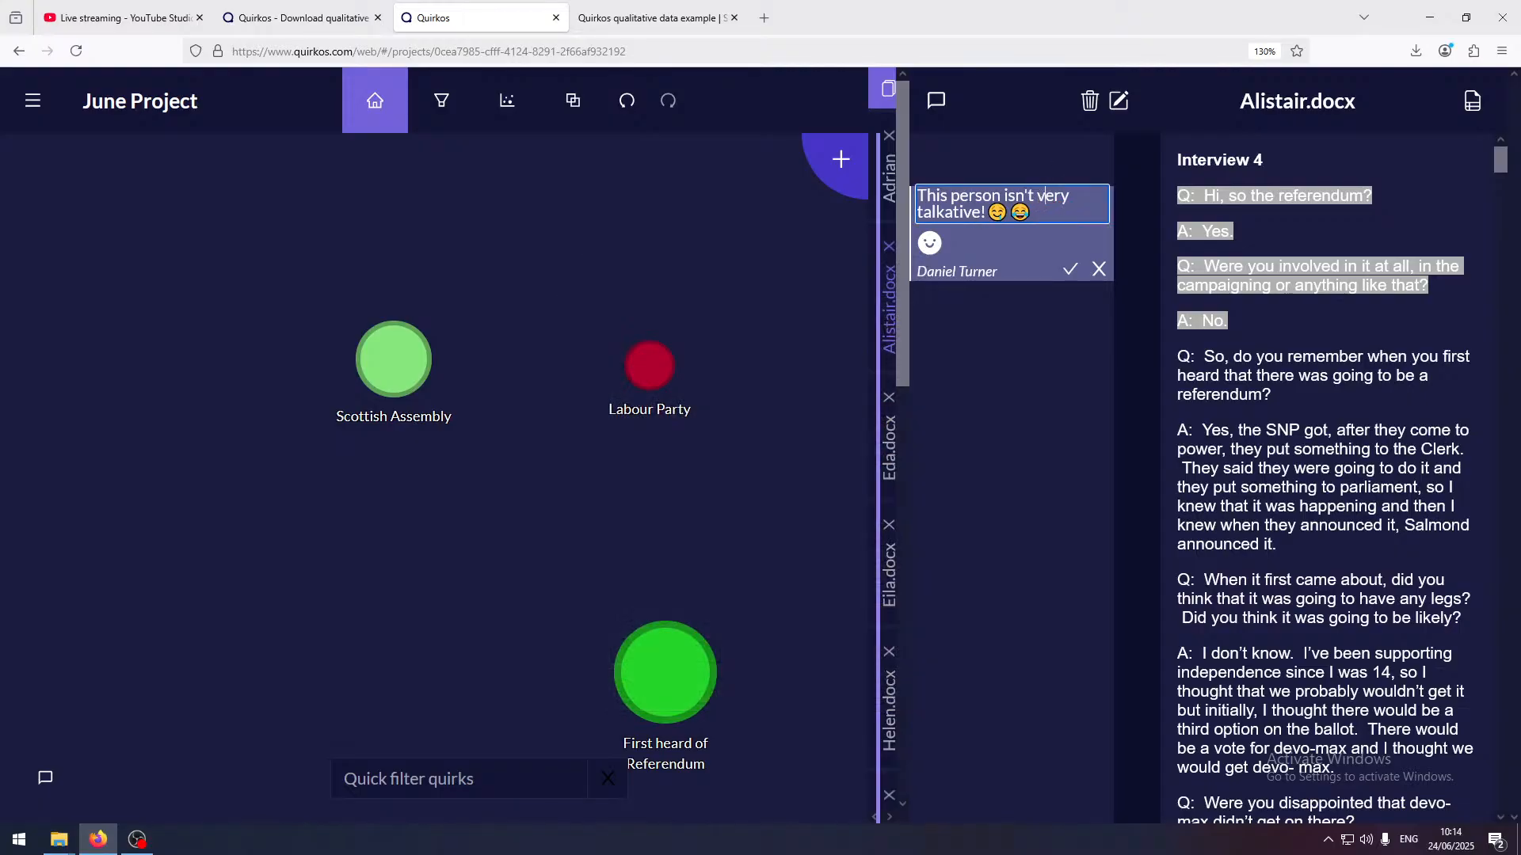
pyautogui.click(1006, 212)
pyautogui.press('BackSpace')
pyautogui.click(1236, 315)
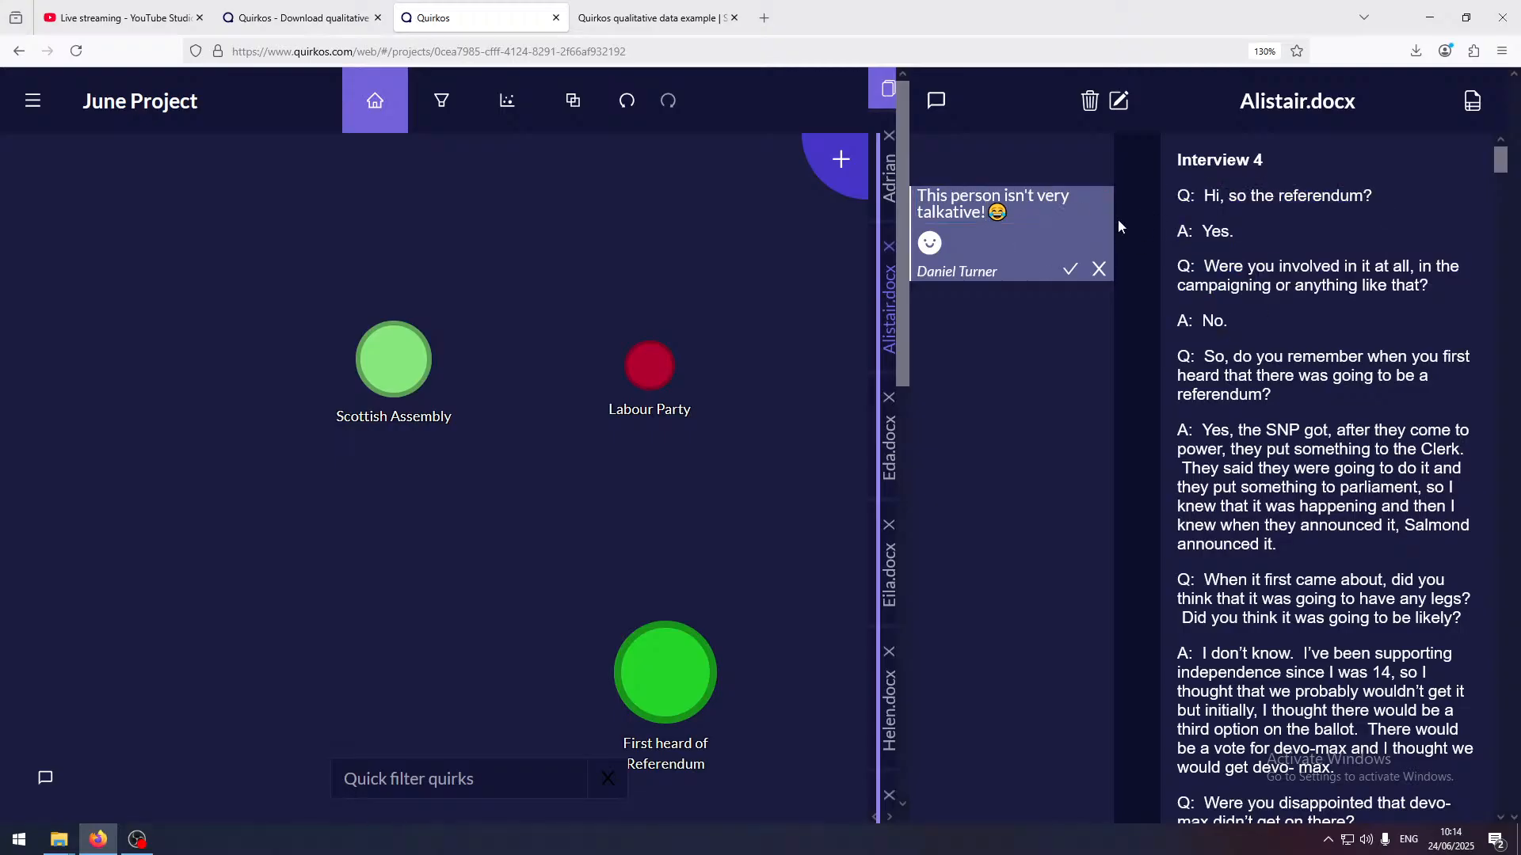
pyautogui.click(987, 200)
pyautogui.click(1070, 269)
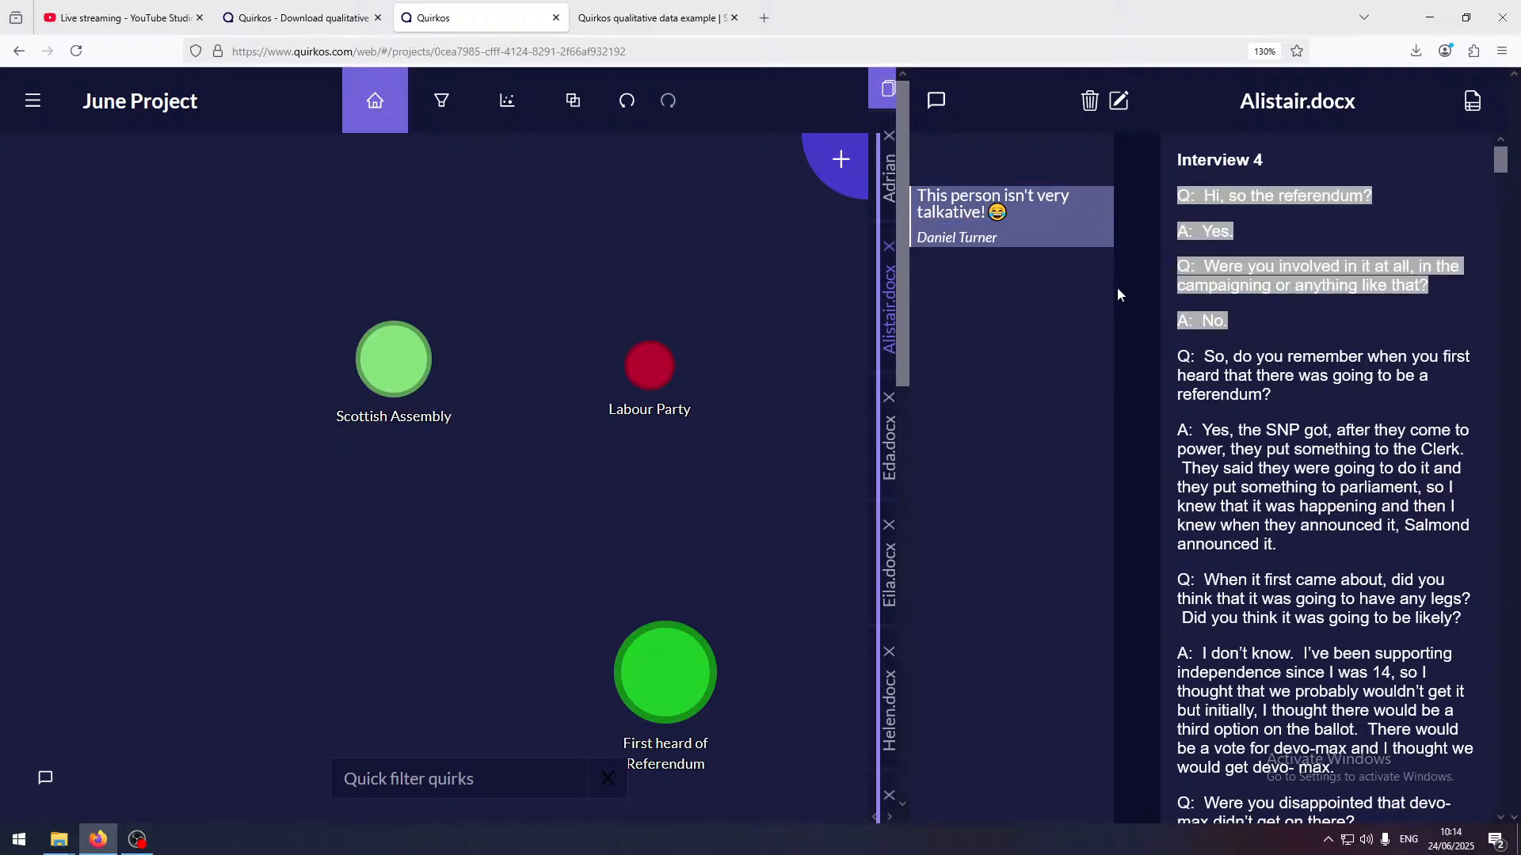
pyautogui.click(1291, 325)
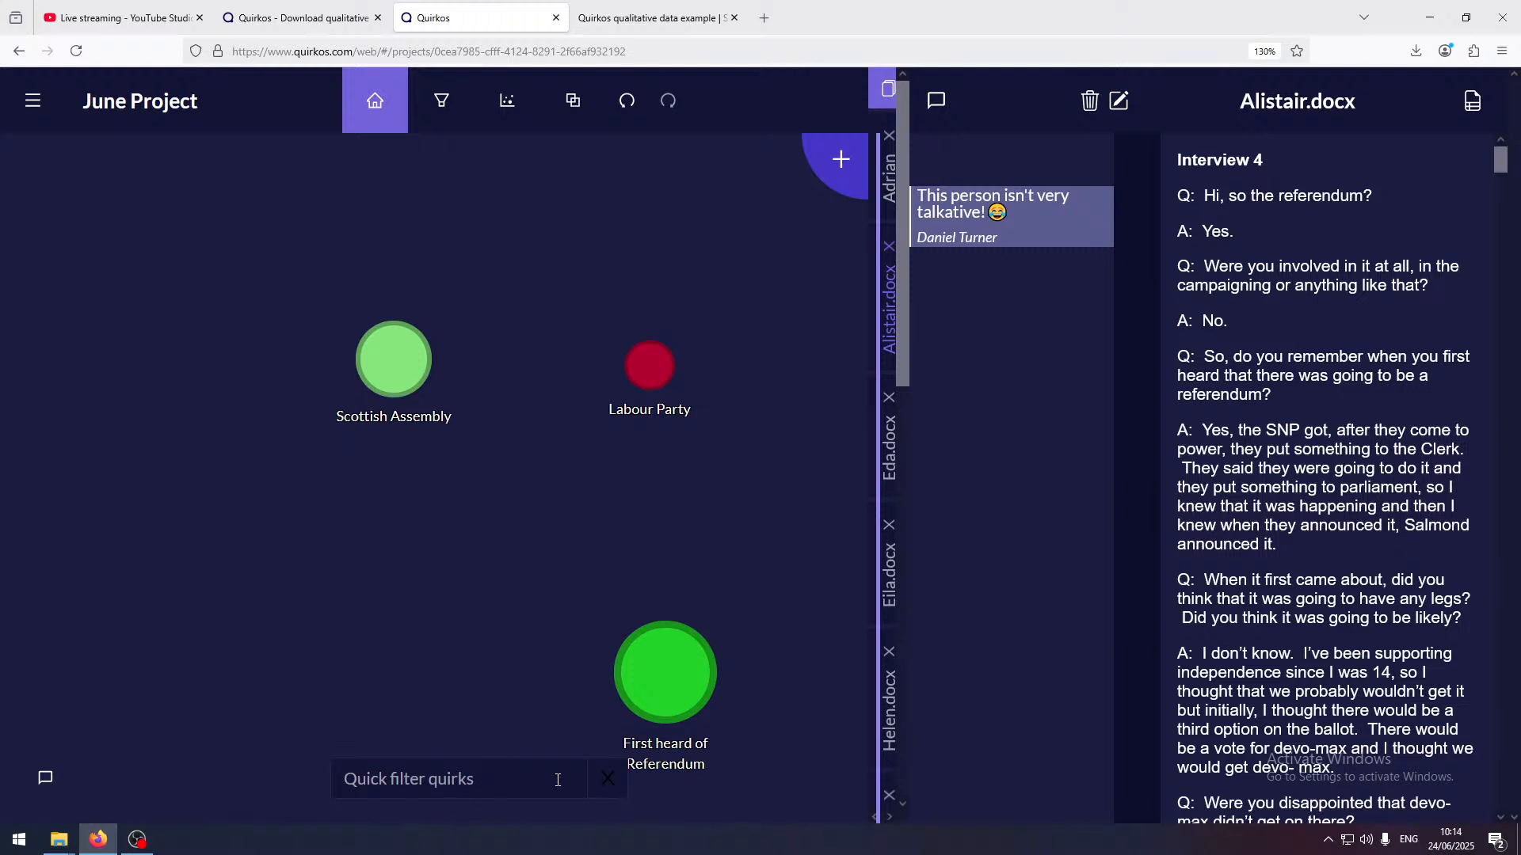
# Filter the quirks on the canvas by the word "party" and clear the filter again
pyautogui.click(397, 785)
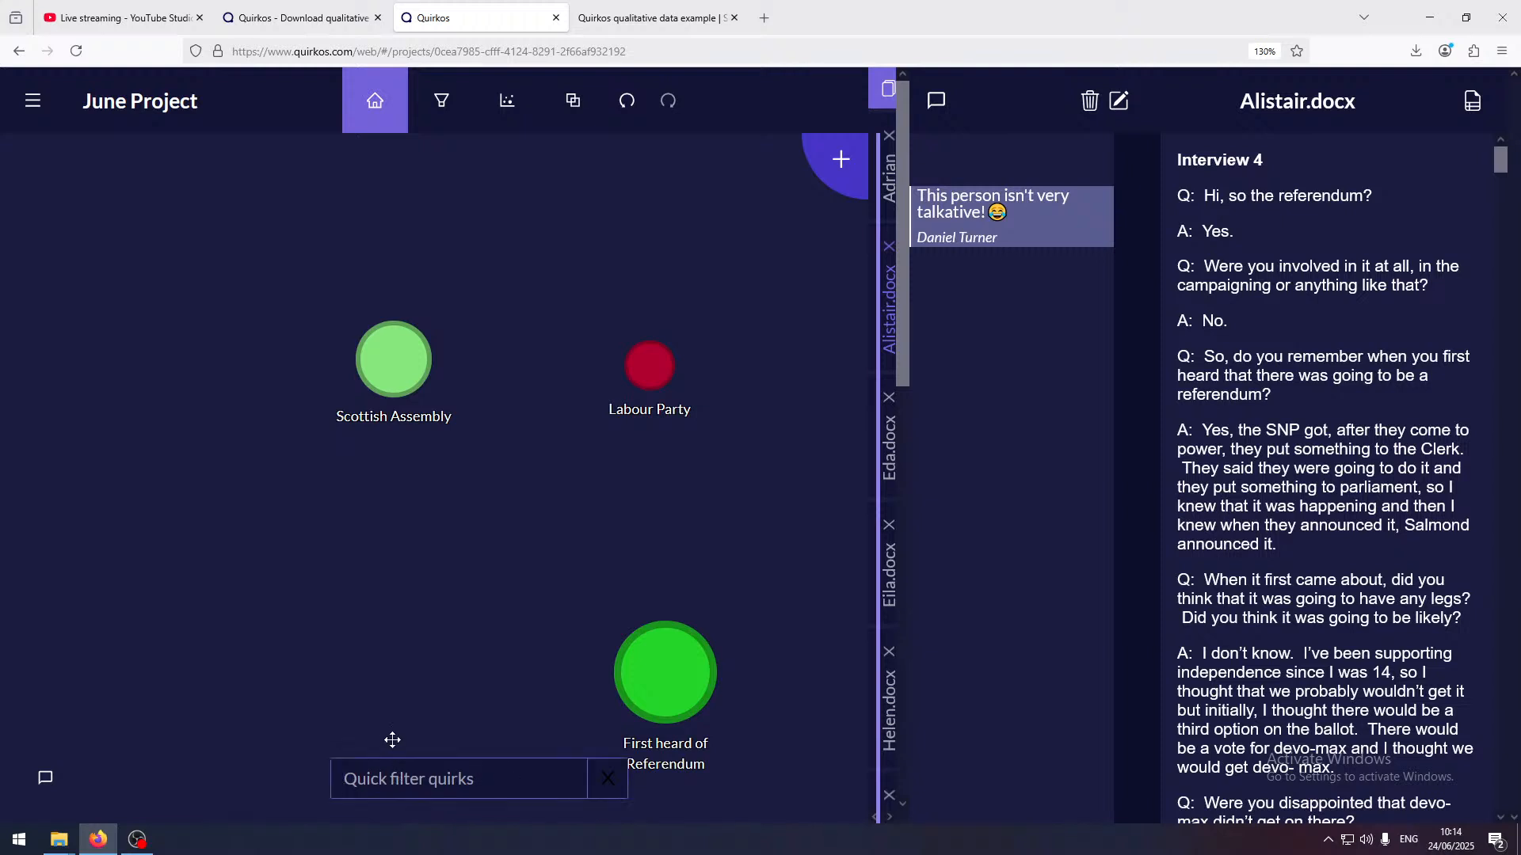
pyautogui.write('party')
pyautogui.press('BackSpace')
pyautogui.press('BackSpace')
pyautogui.press('BackSpace')
pyautogui.press('BackSpace')
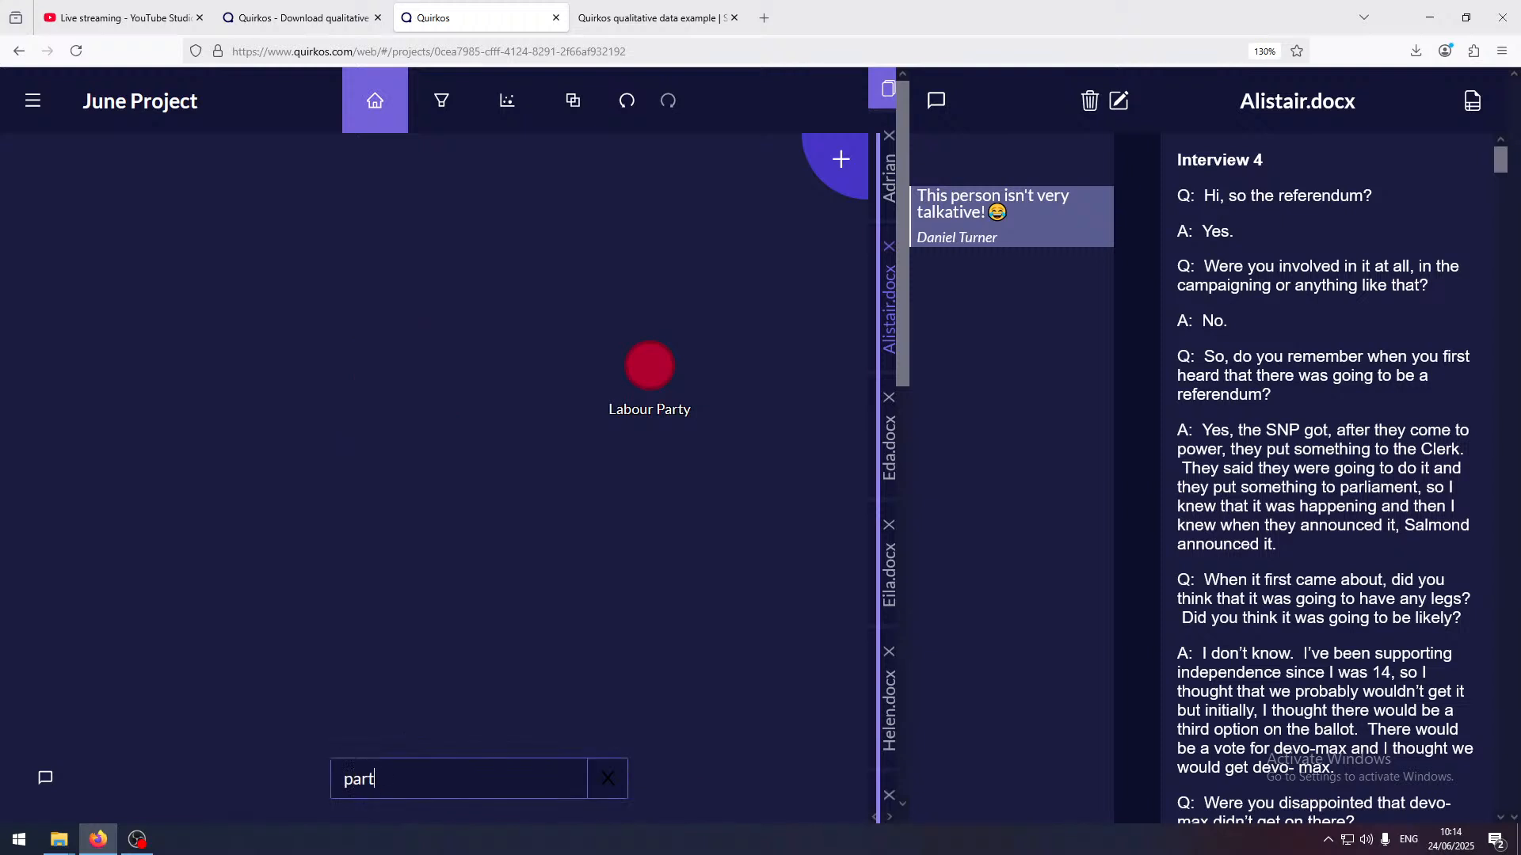
pyautogui.press('BackSpace')
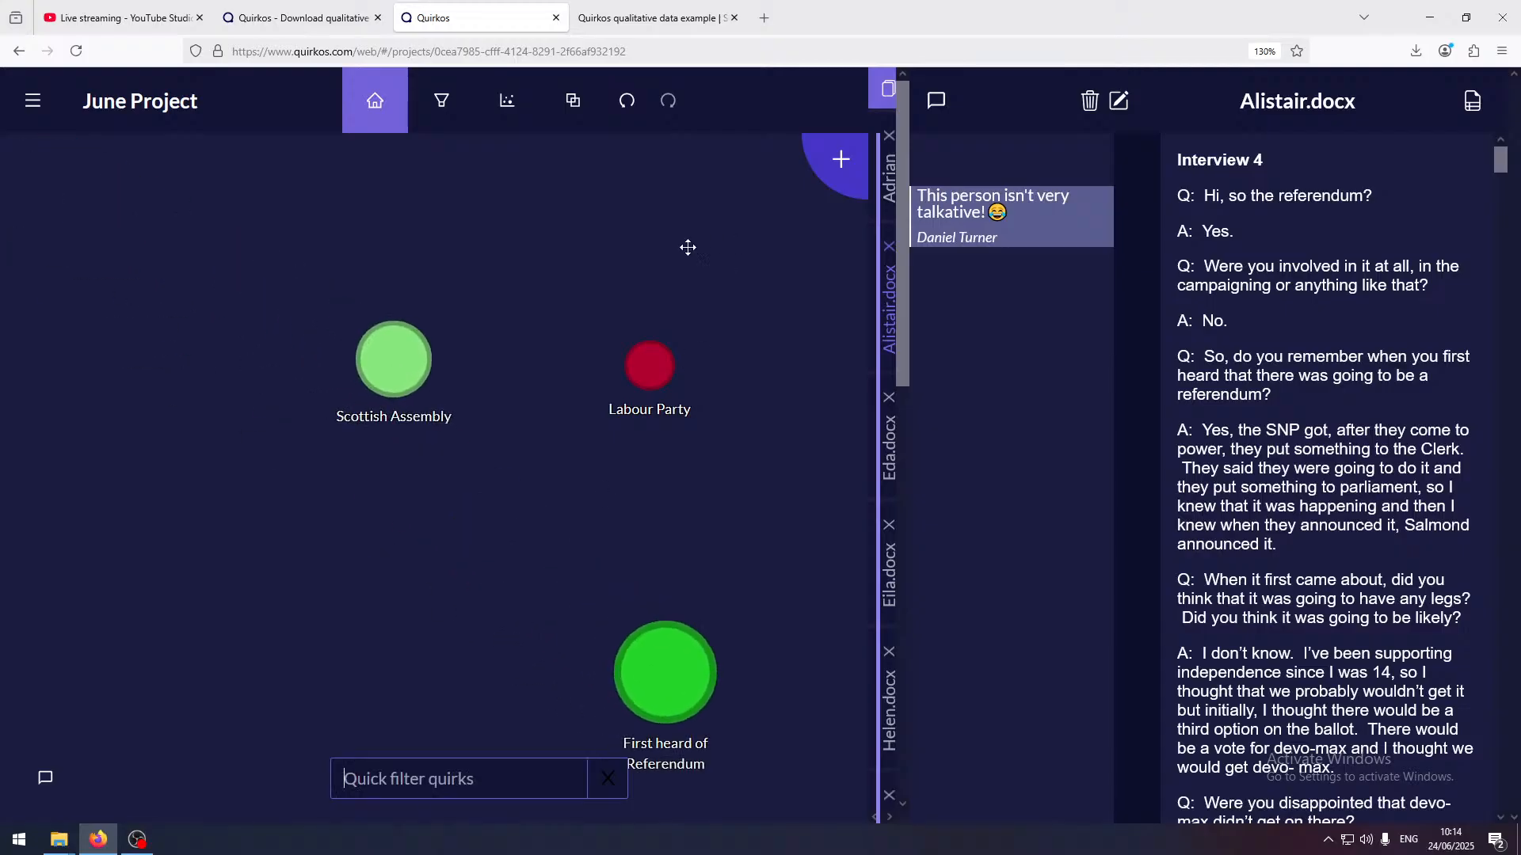
# Create a new empty quirk titled "Political Parties" and save it with its default colour
pyautogui.click(838, 158)
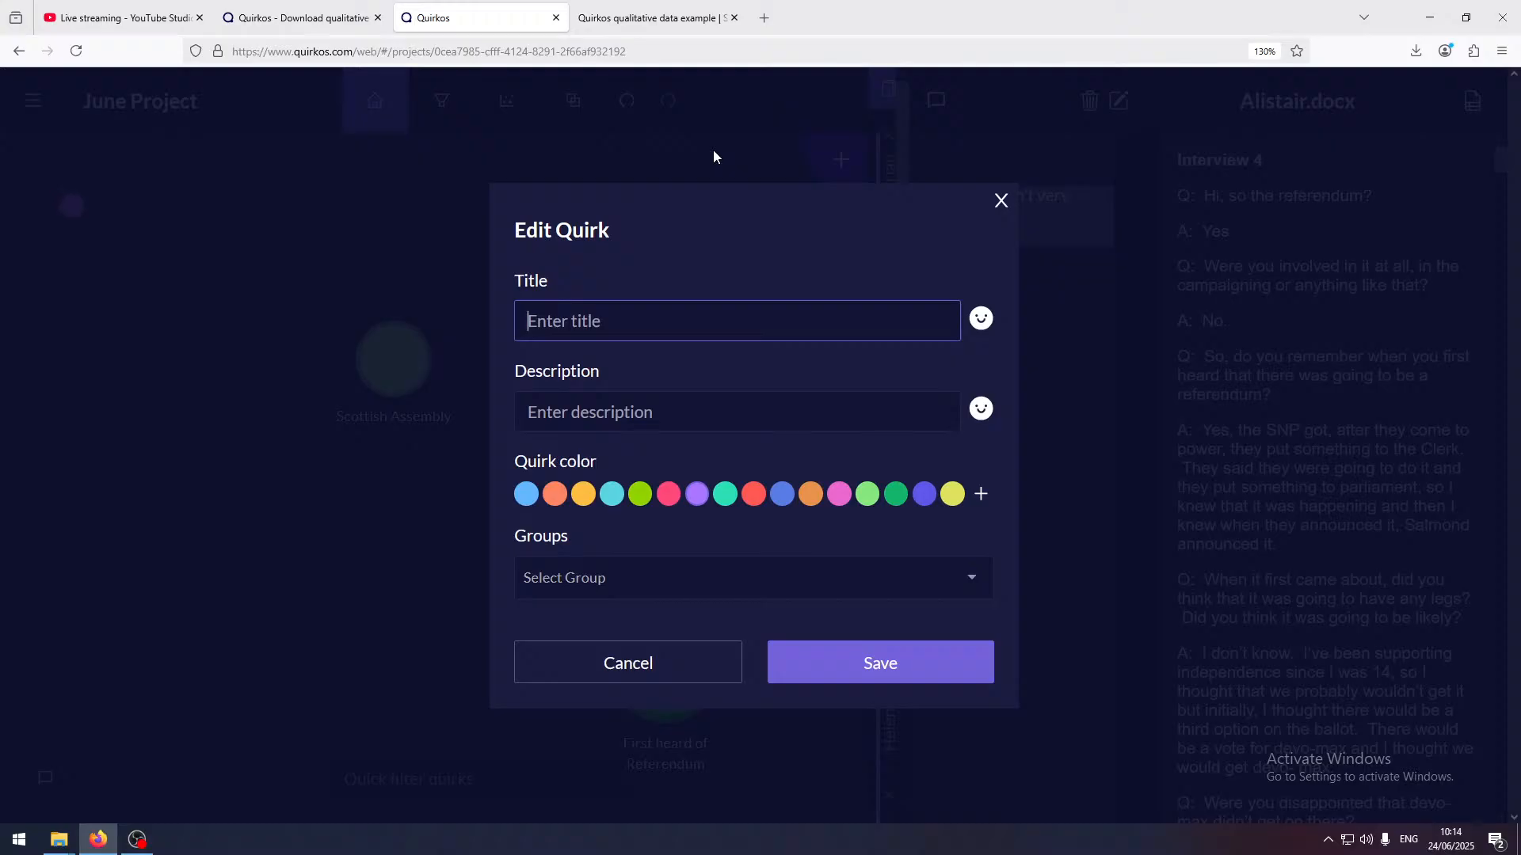
pyautogui.write('Political Parties')
pyautogui.press('Return')
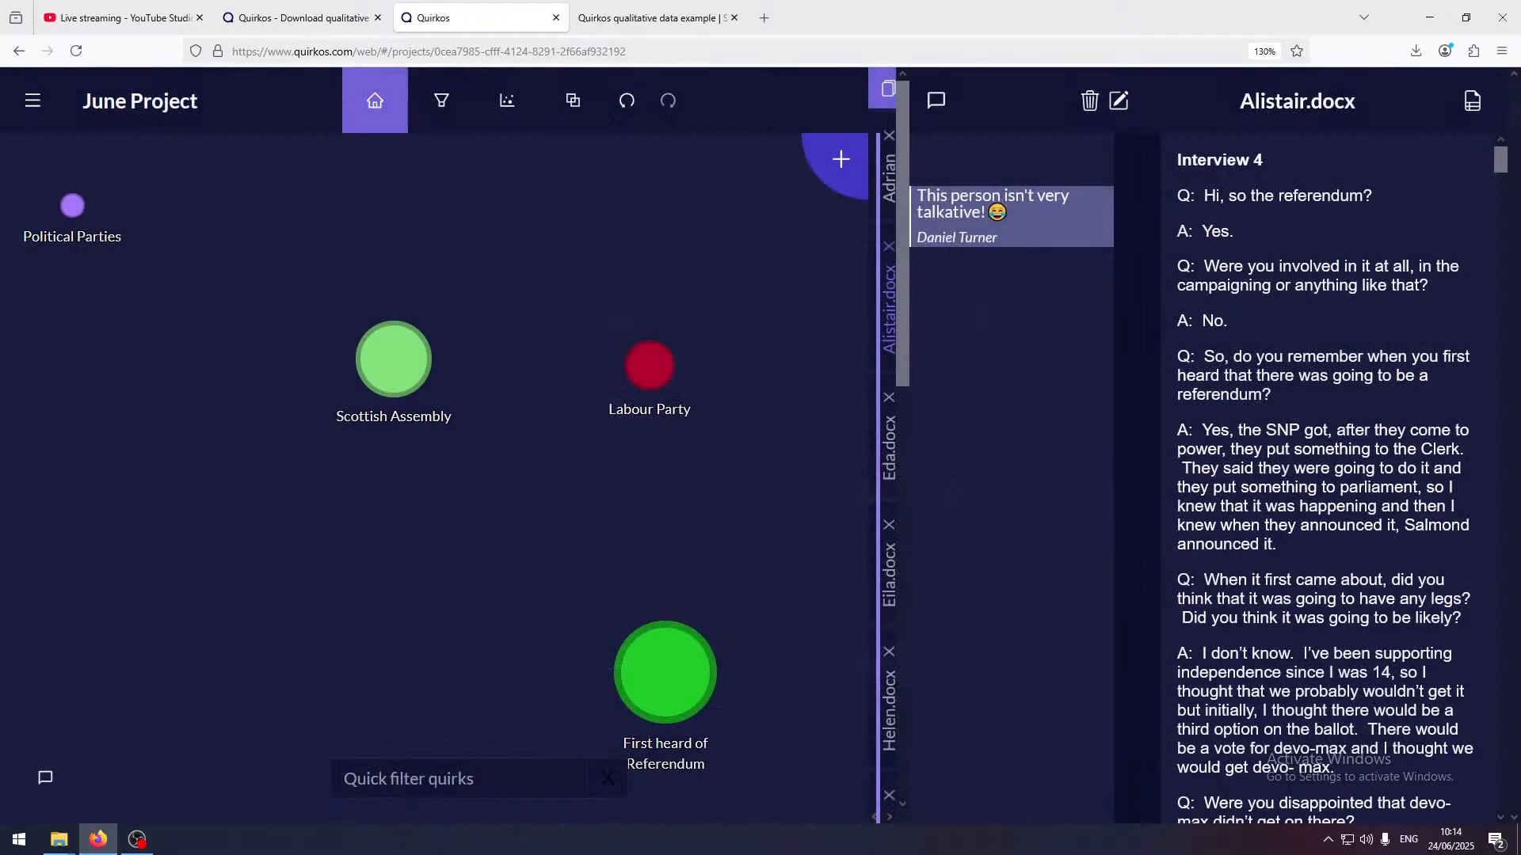
# Create a new quirk titled "Green Party", give it the lime green preset colour and save it
pyautogui.click(838, 154)
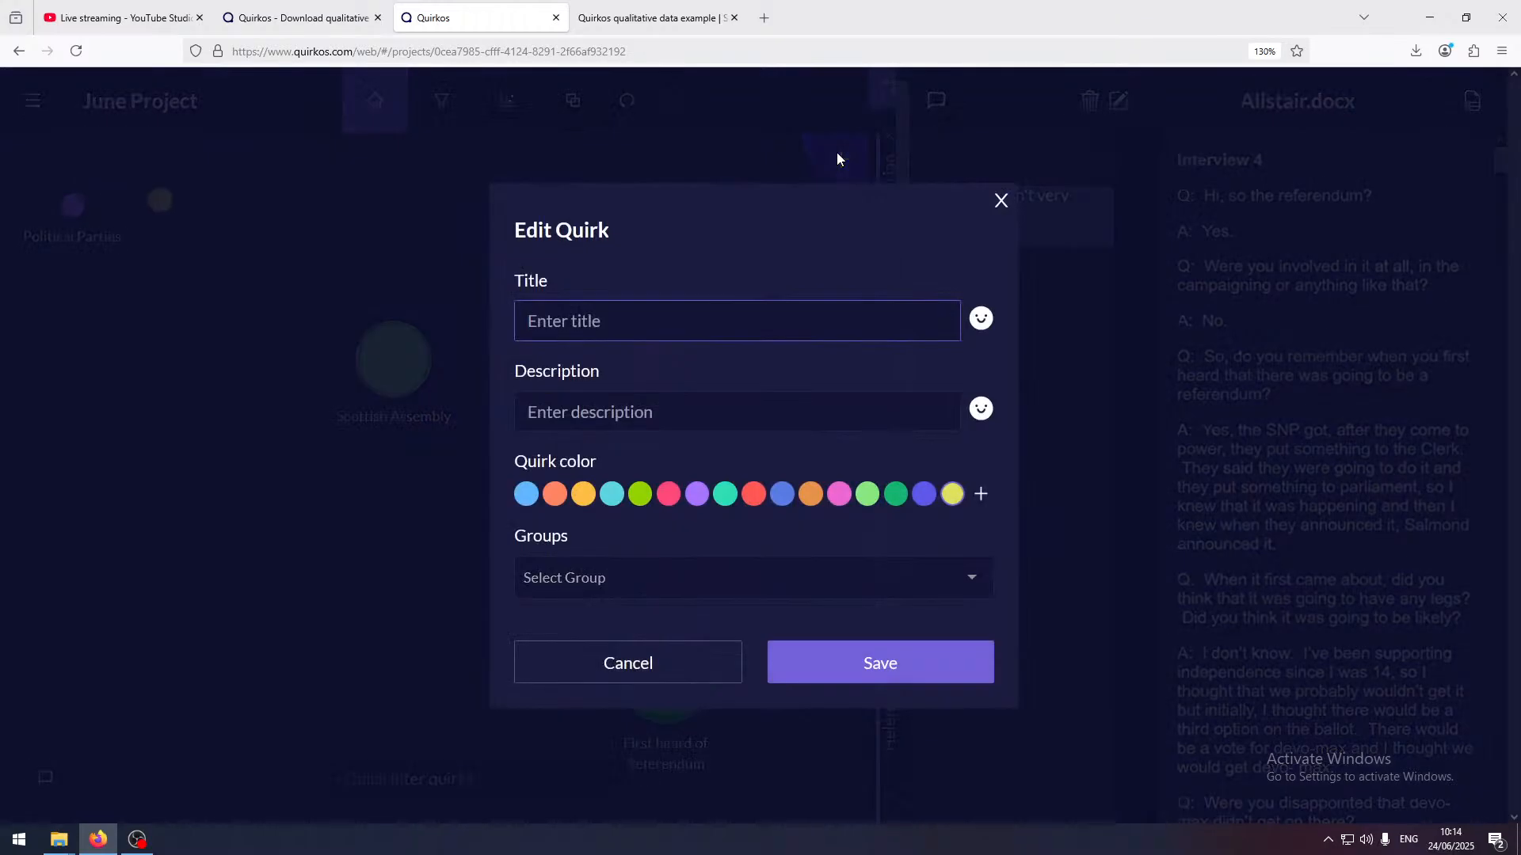
pyautogui.write('Green Party')
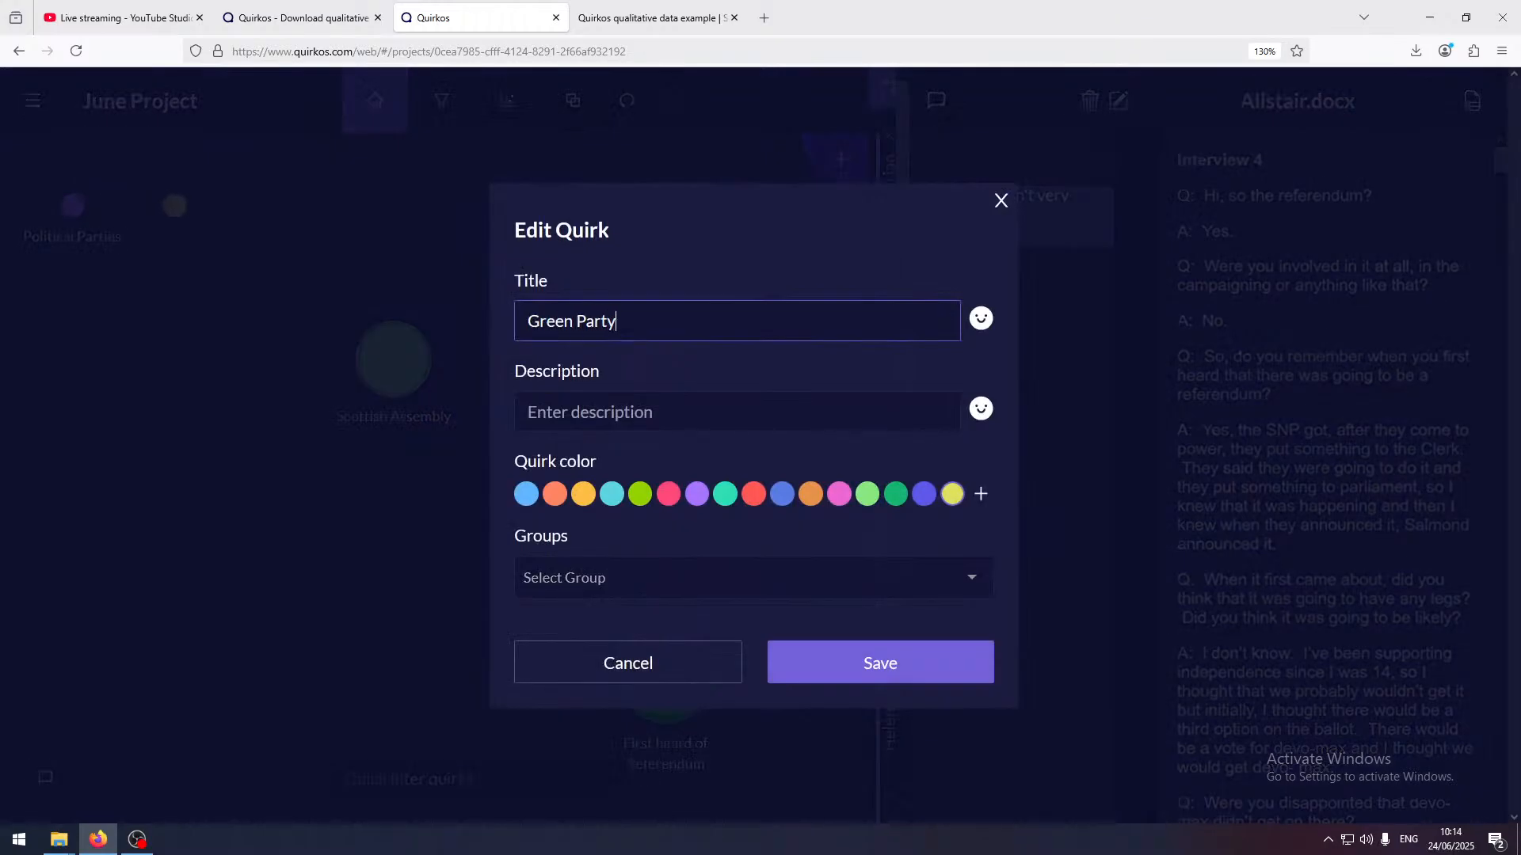
pyautogui.click(638, 497)
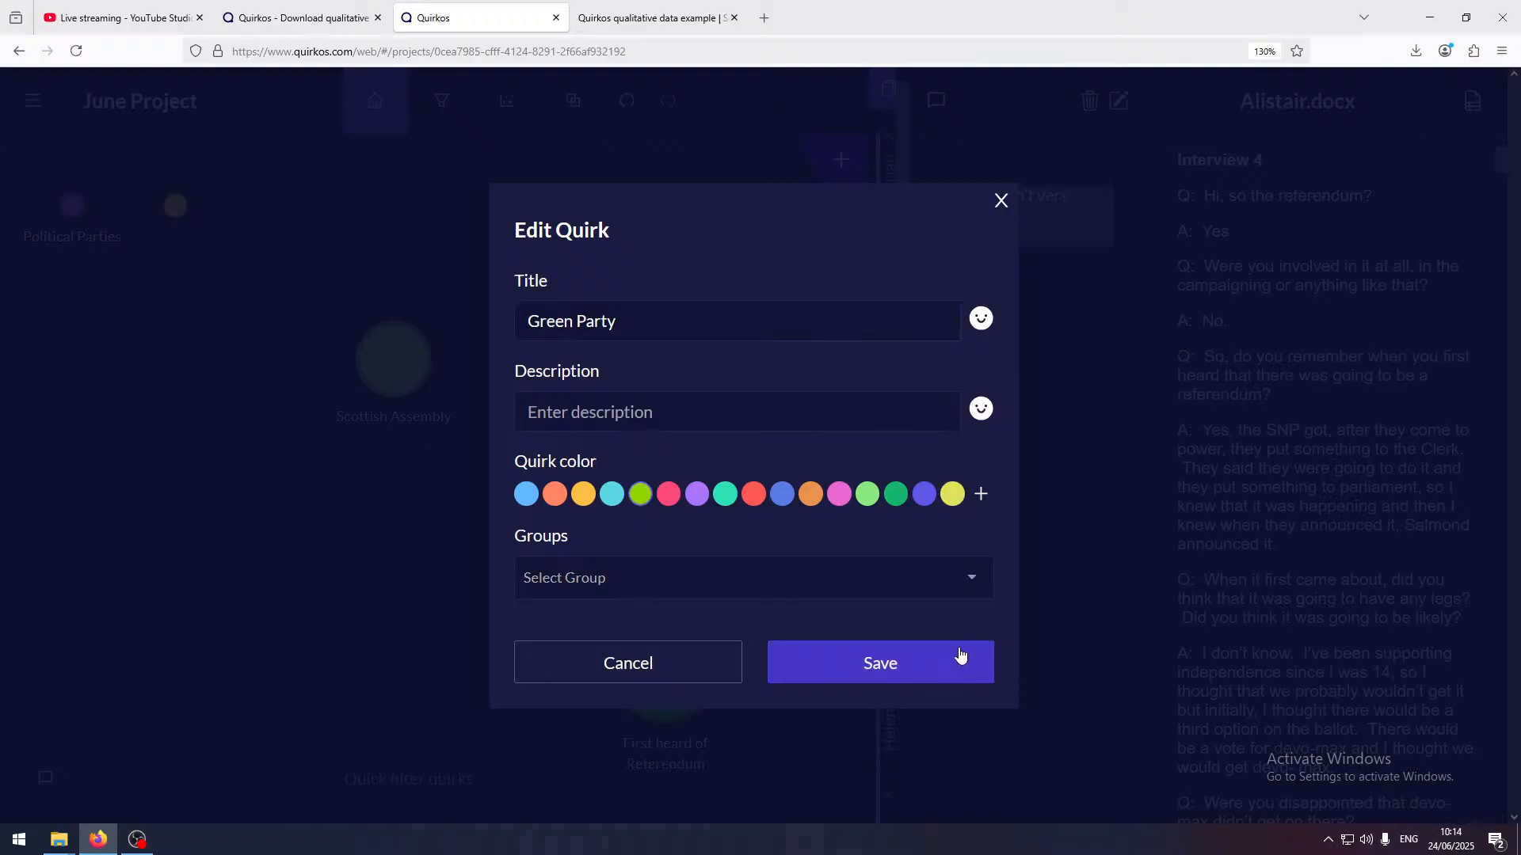
pyautogui.click(961, 662)
# Create a new quirk titled "SNP", give it the yellow-orange preset colour and save it
pyautogui.click(834, 150)
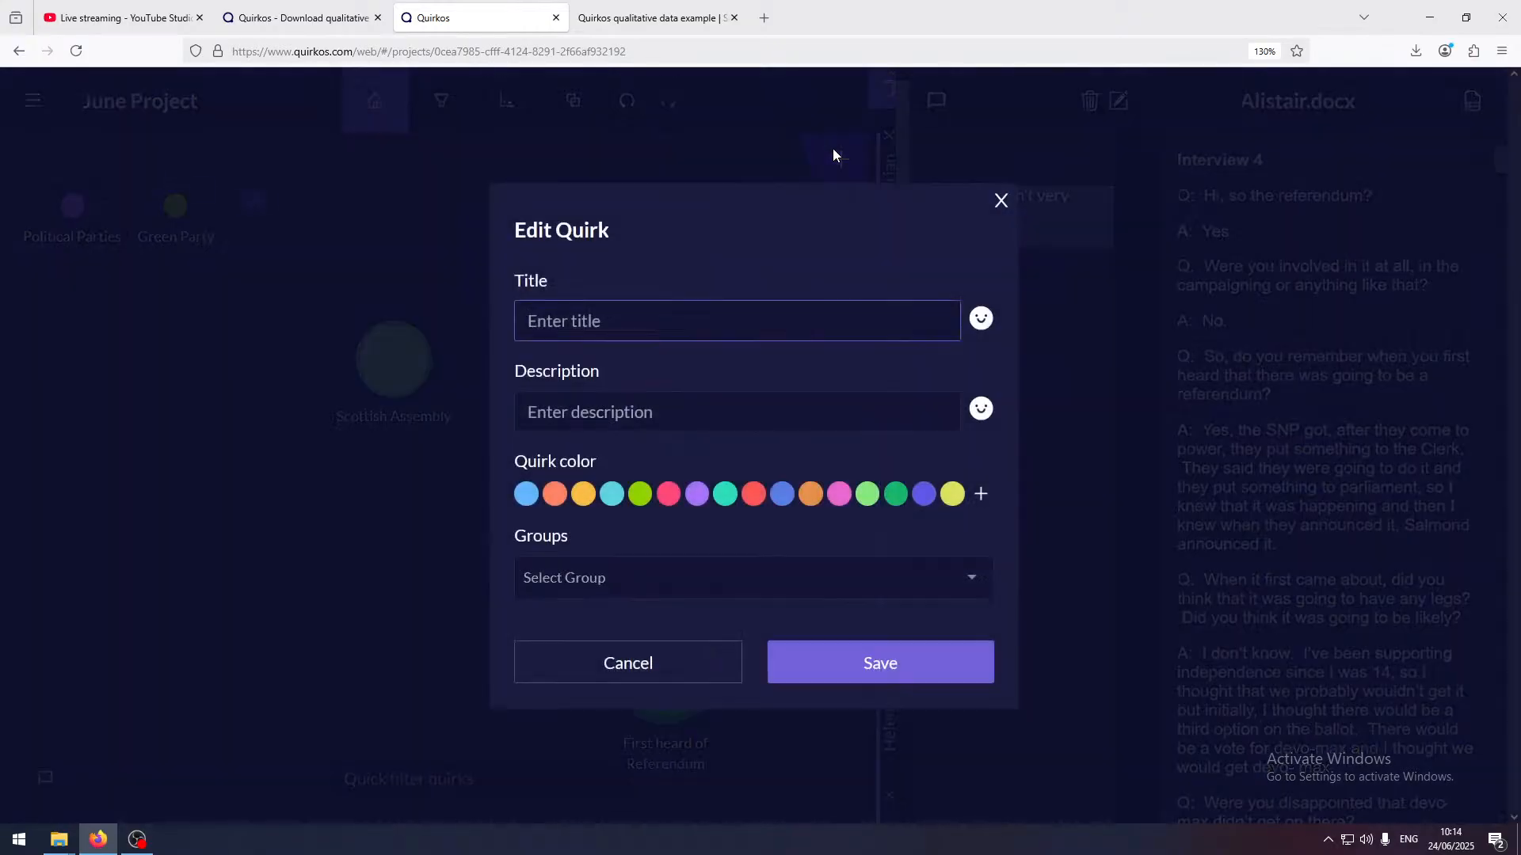
pyautogui.write('SNP')
pyautogui.click(583, 494)
pyautogui.click(943, 681)
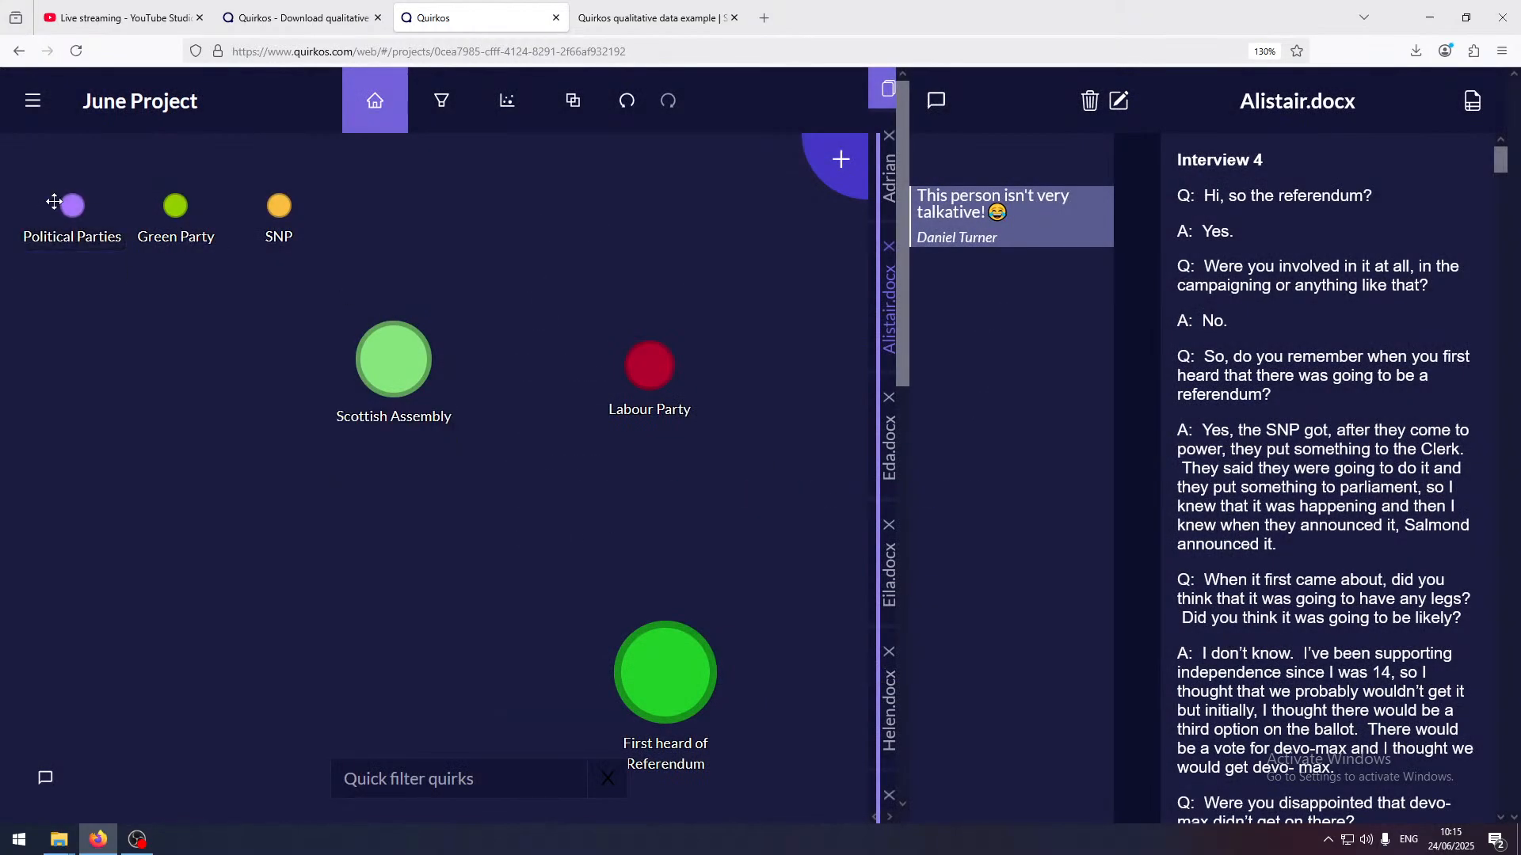
# Move Political Parties above the Labour Party quirk and nest Labour Party, Green Party and SNP under it as subcategories
pyautogui.moveTo(72, 205); pyautogui.dragTo(602, 249)
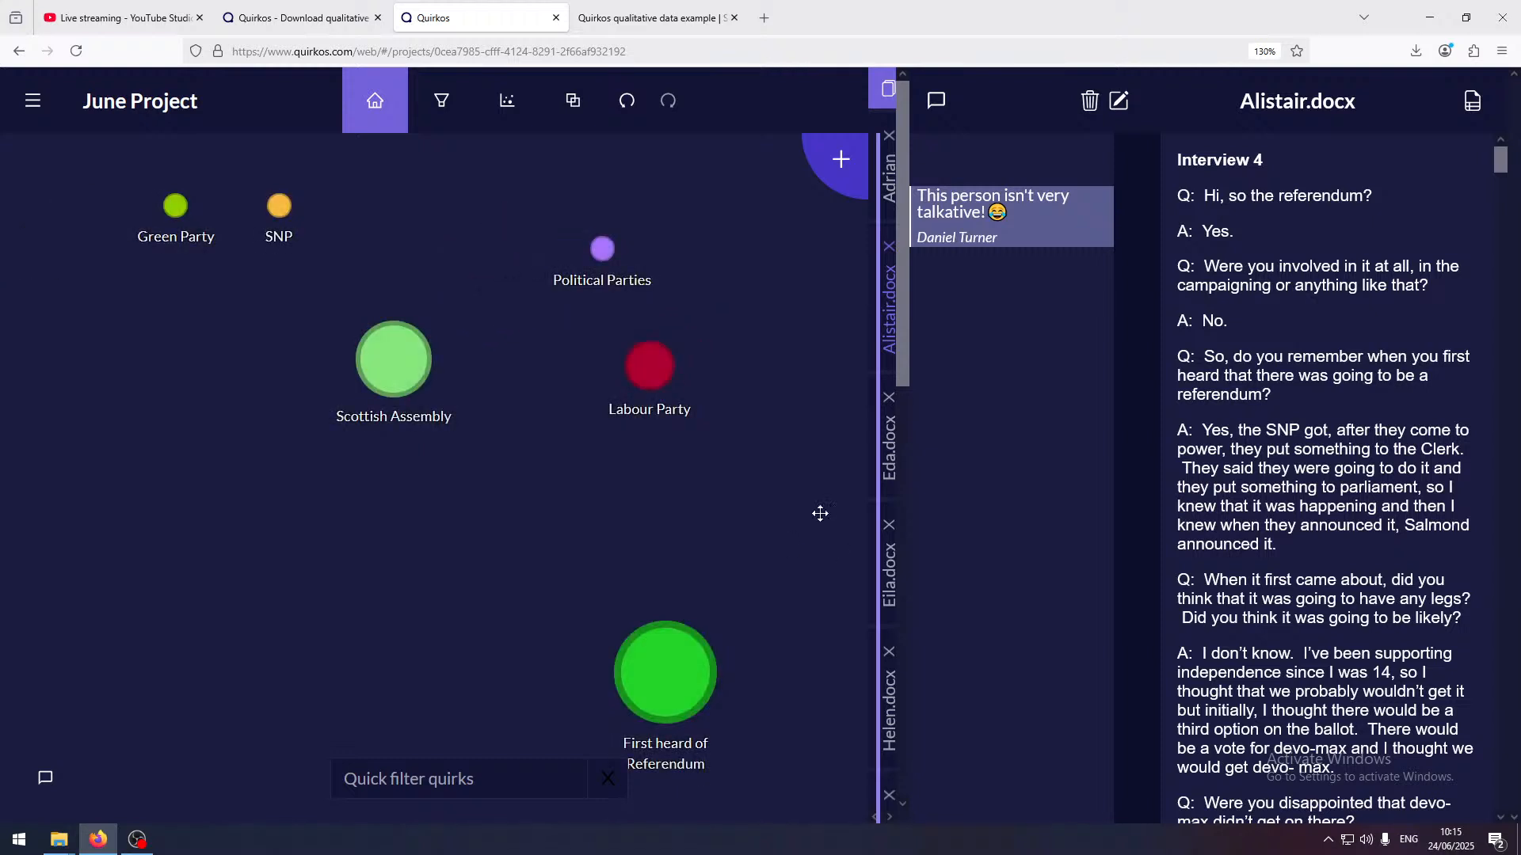
pyautogui.moveTo(651, 366); pyautogui.dragTo(604, 244)
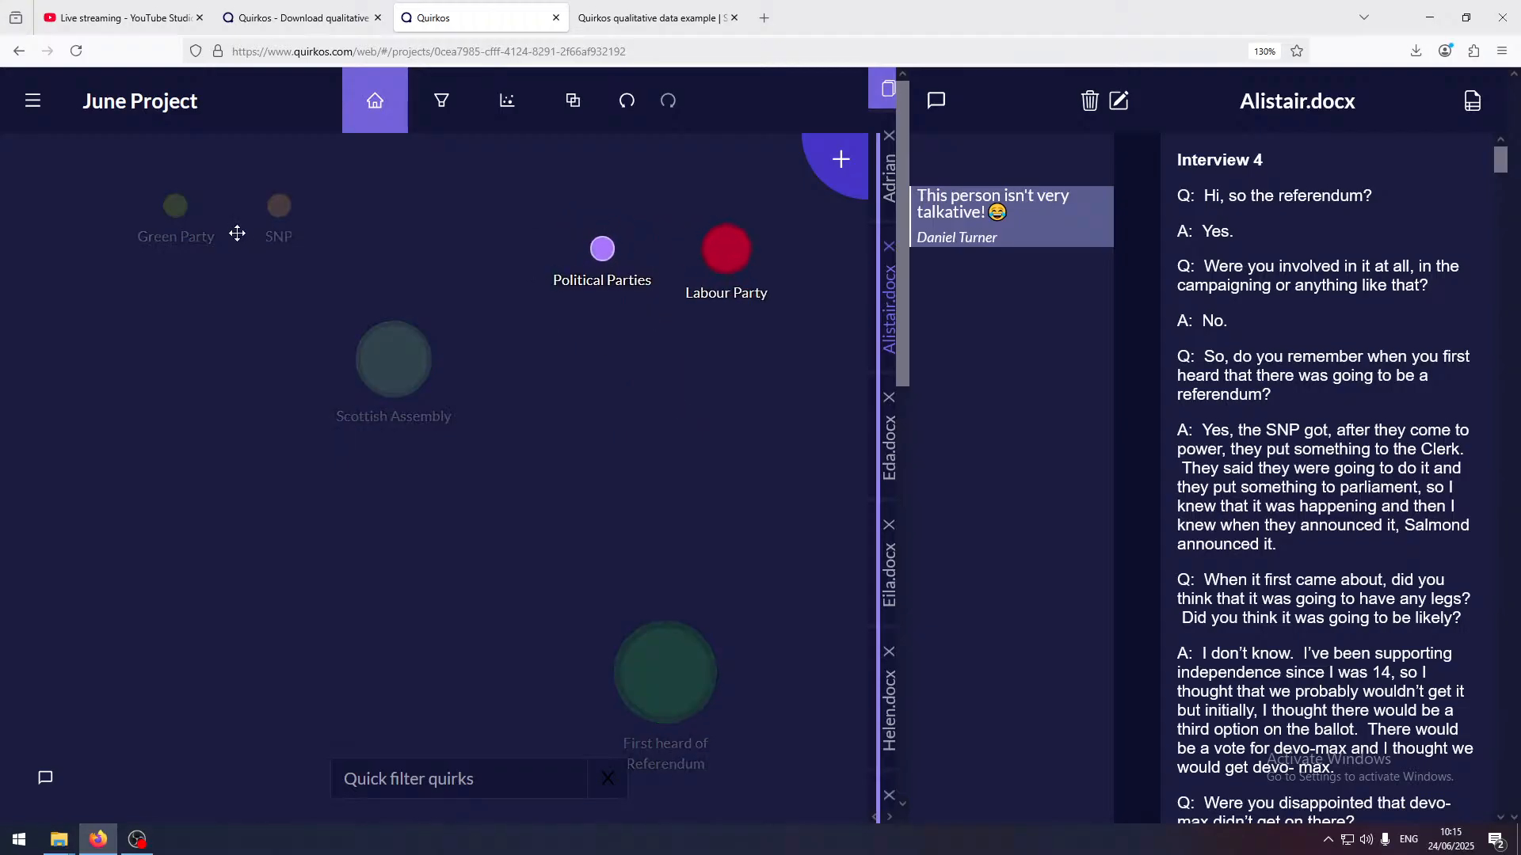
pyautogui.moveTo(175, 206); pyautogui.dragTo(594, 245)
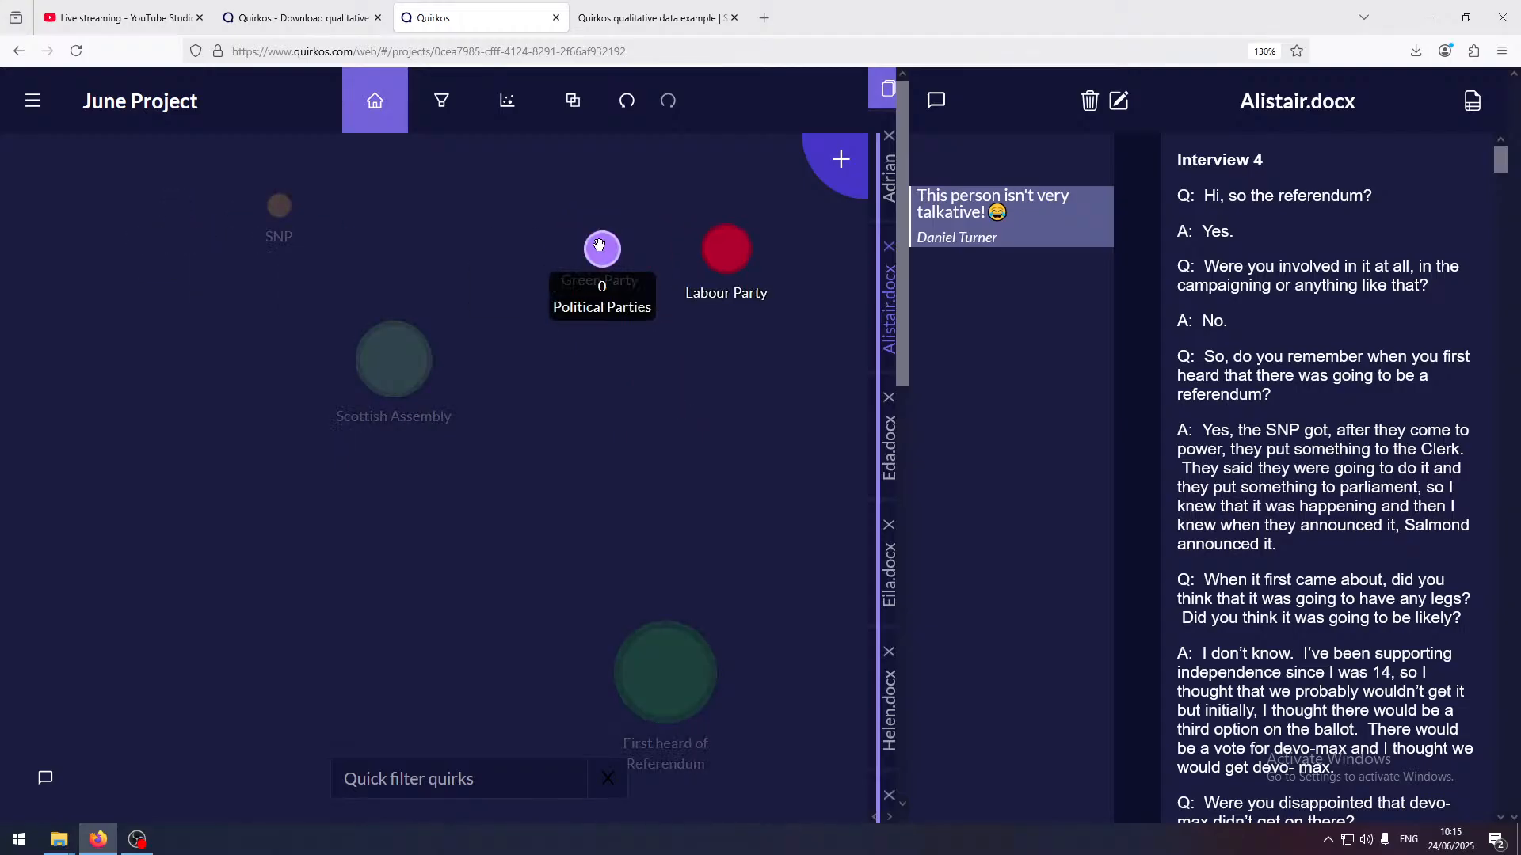
pyautogui.moveTo(278, 205); pyautogui.dragTo(601, 244)
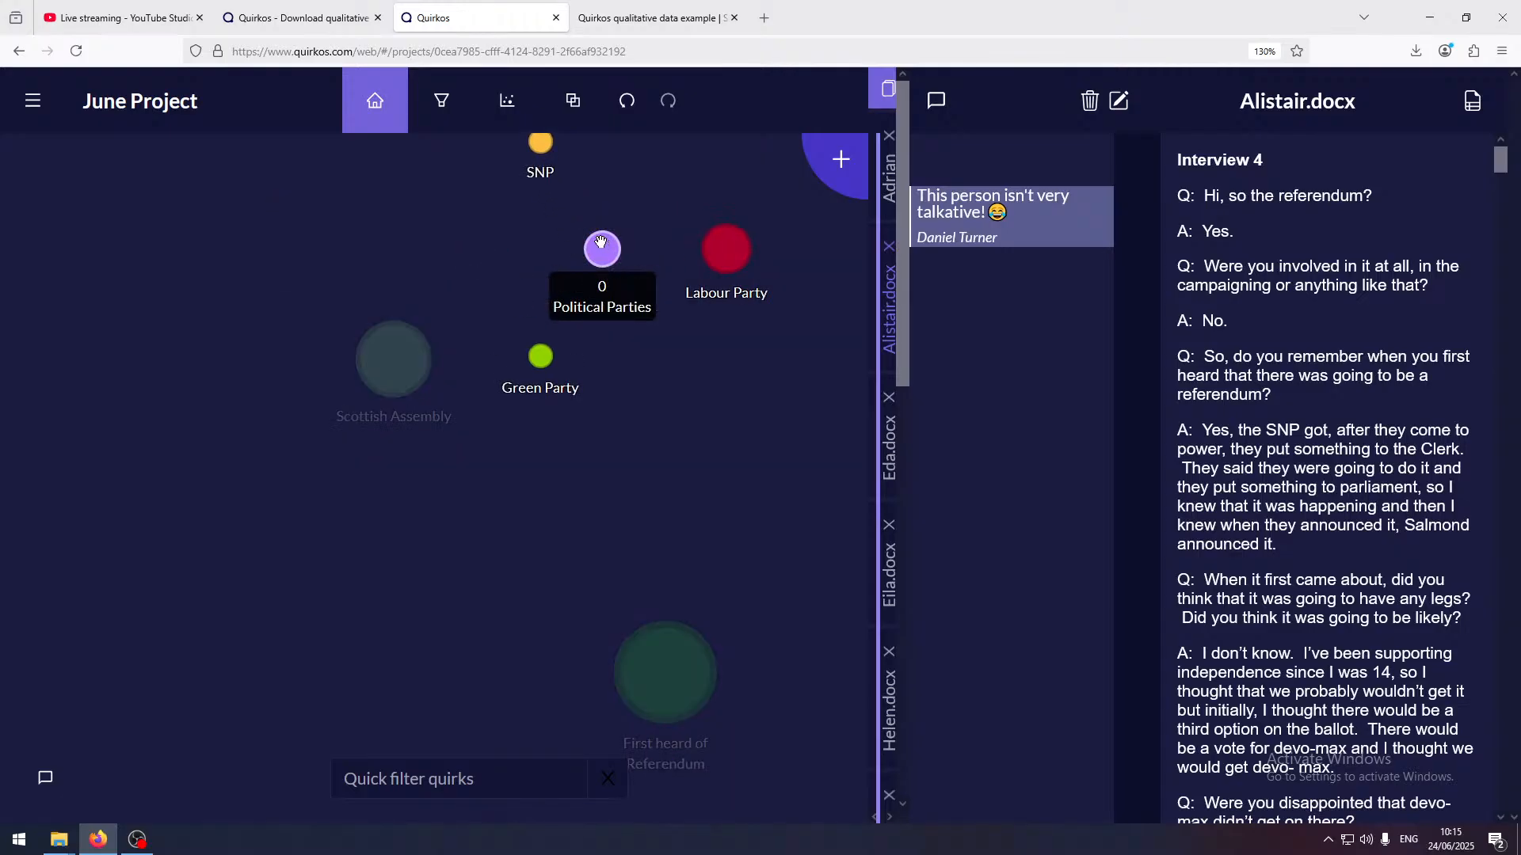
pyautogui.click(724, 448)
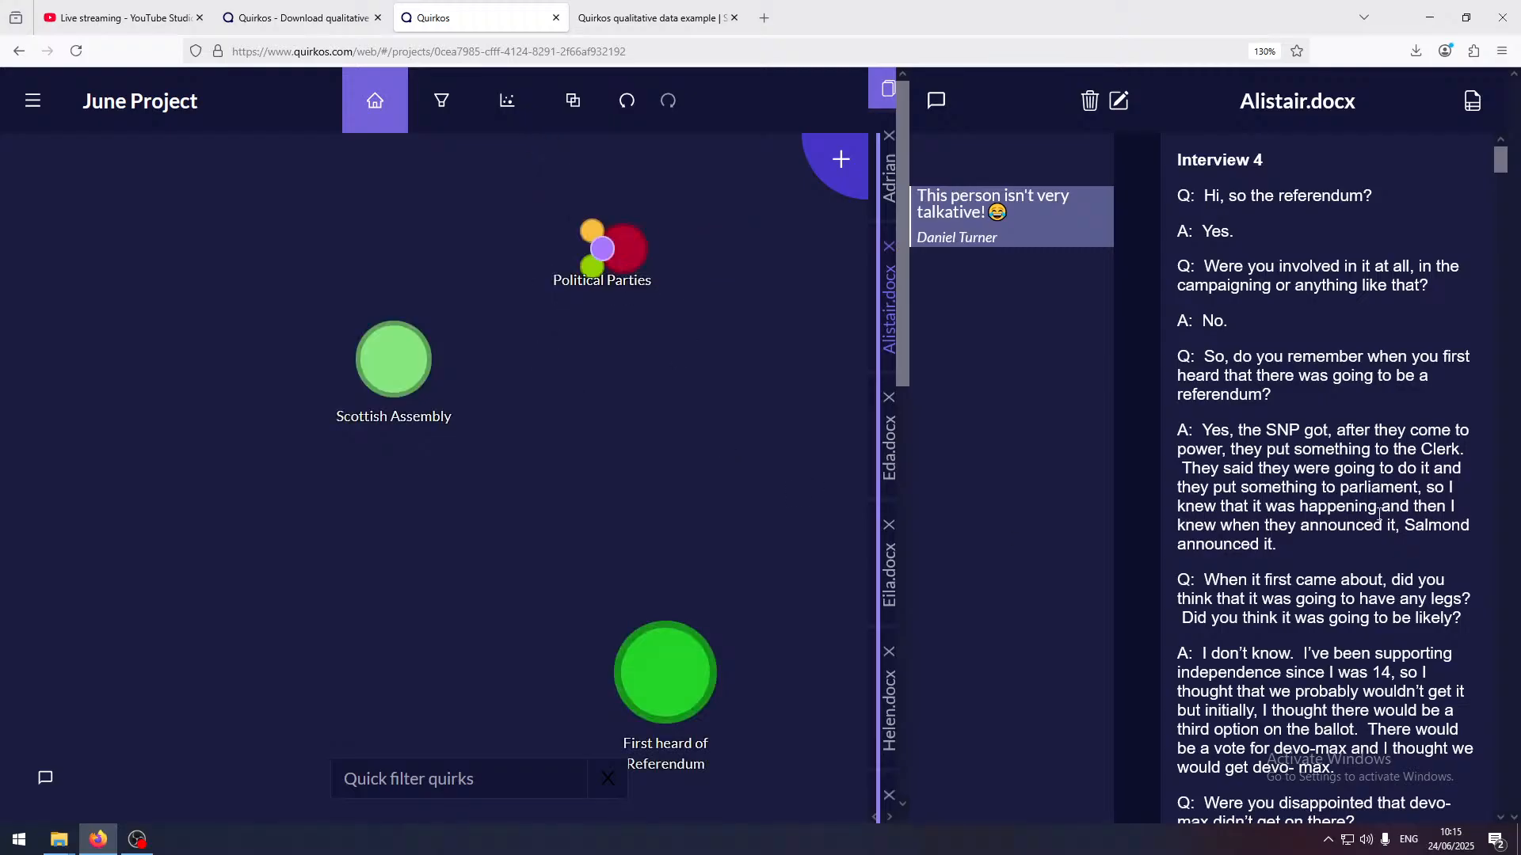
# Code Interview 4's question and answer about first hearing of the referendum to SNP and Political Parties, and open the Political Parties quirk view
pyautogui.moveTo(1332, 558); pyautogui.dragTo(1168, 357)
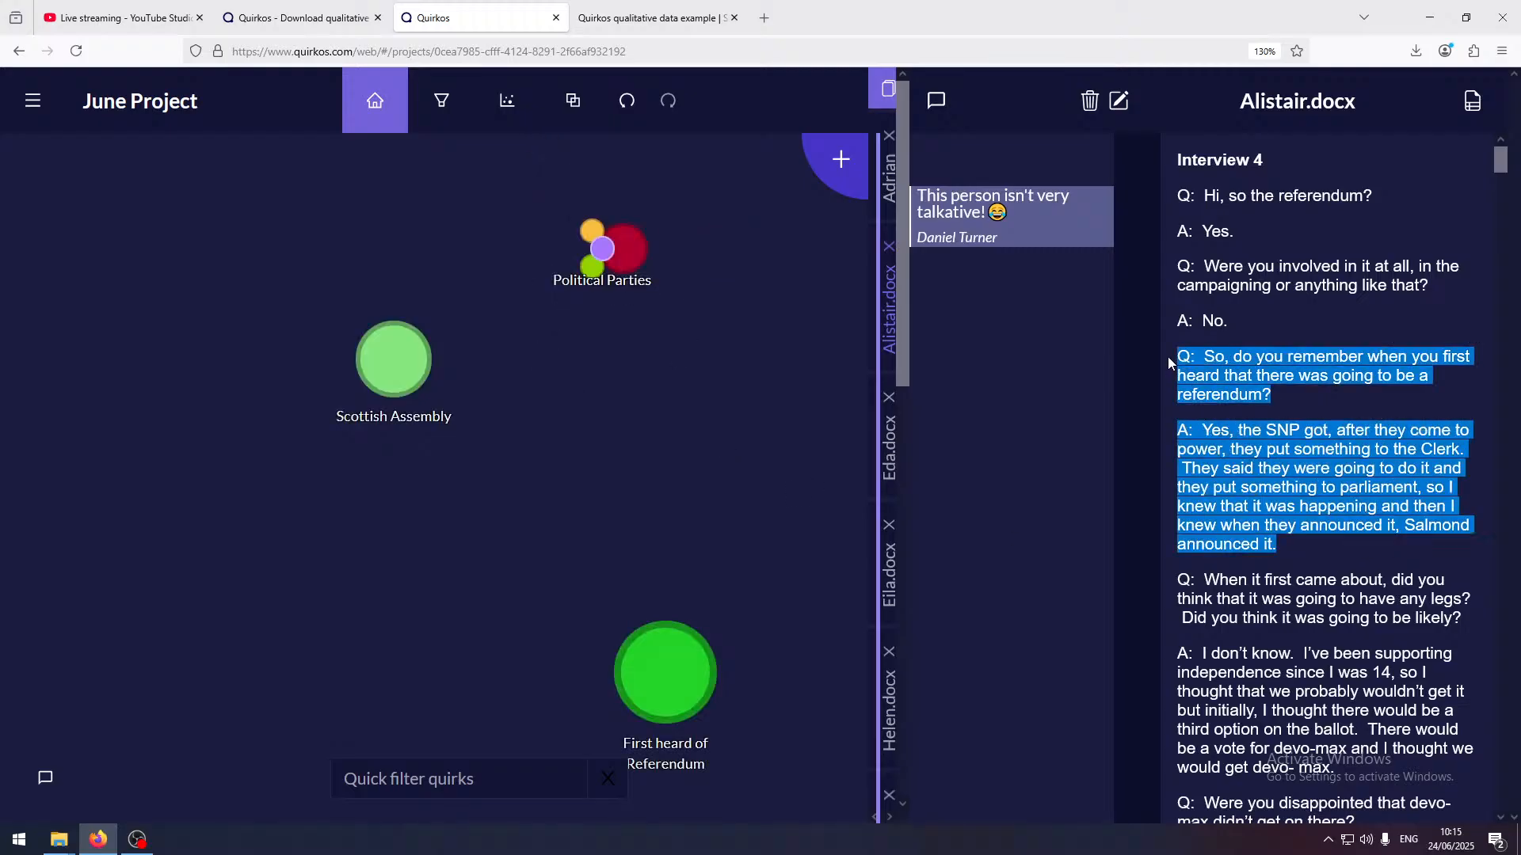
pyautogui.moveTo(1223, 461); pyautogui.dragTo(537, 143)
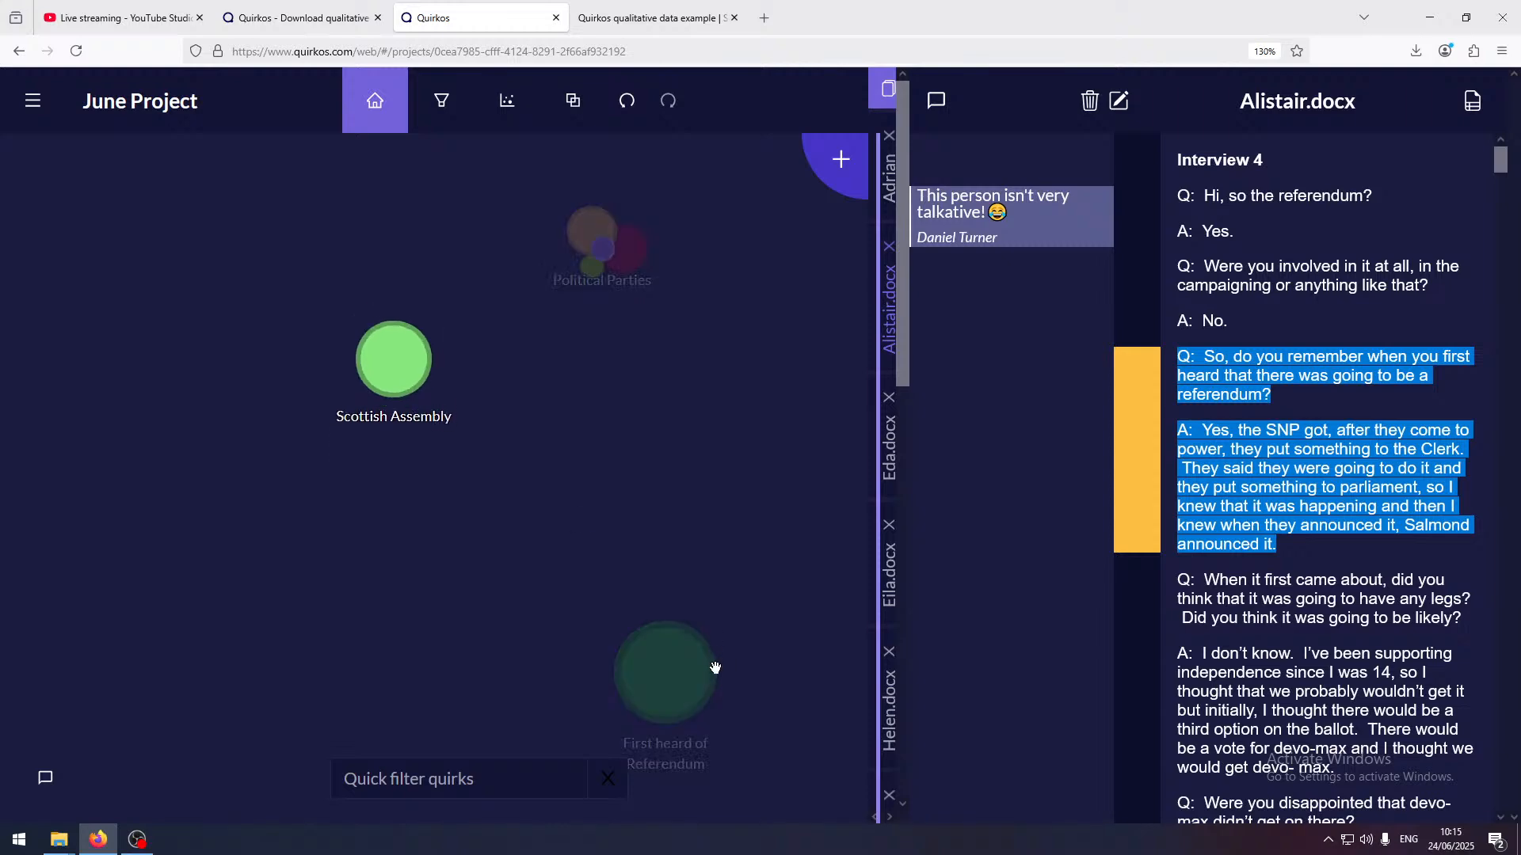
pyautogui.moveTo(658, 678)
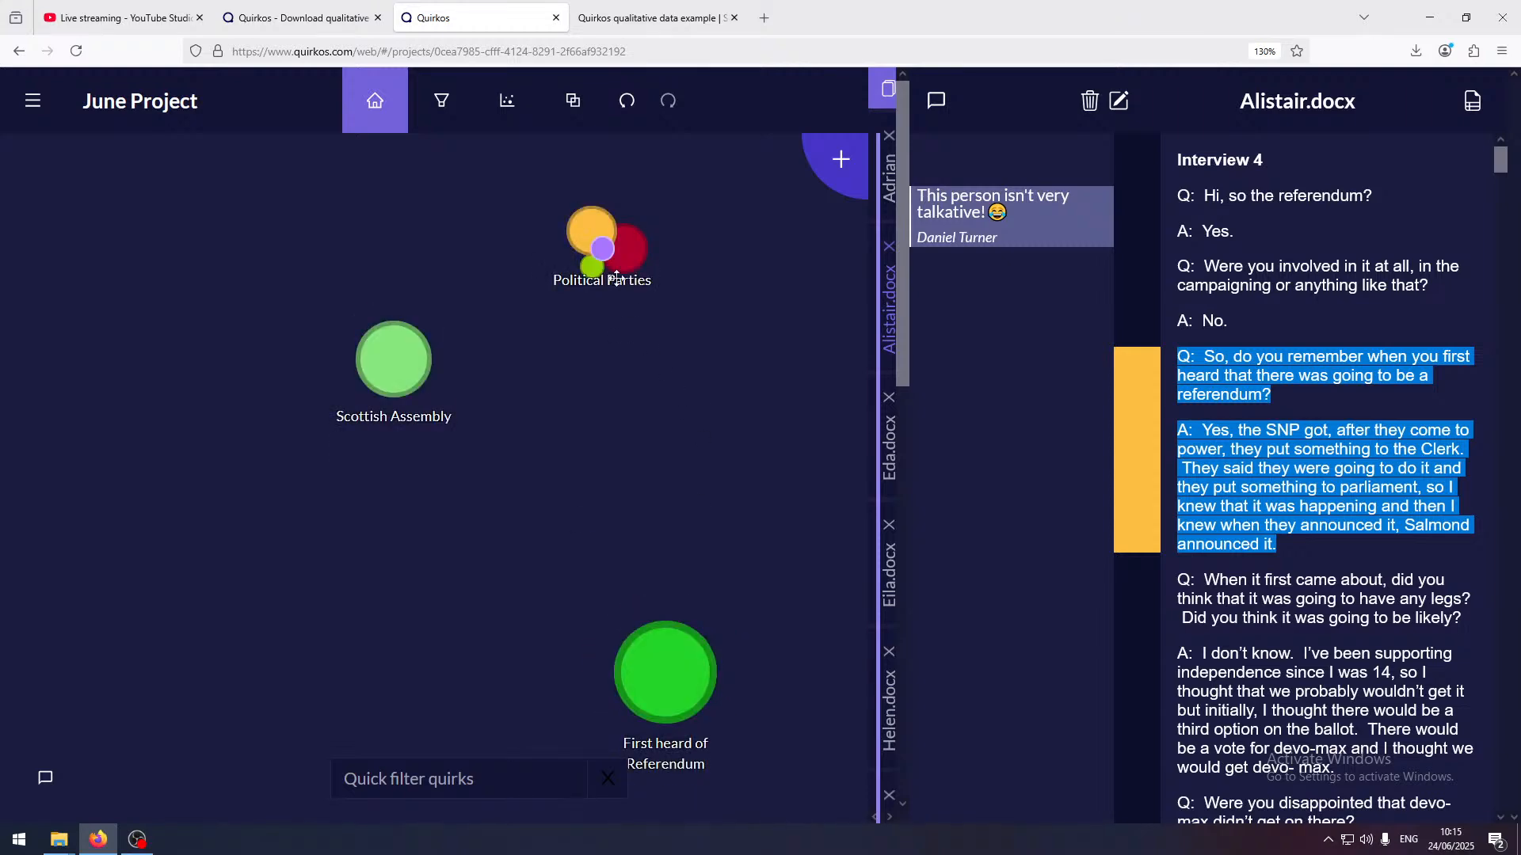
pyautogui.click(601, 250)
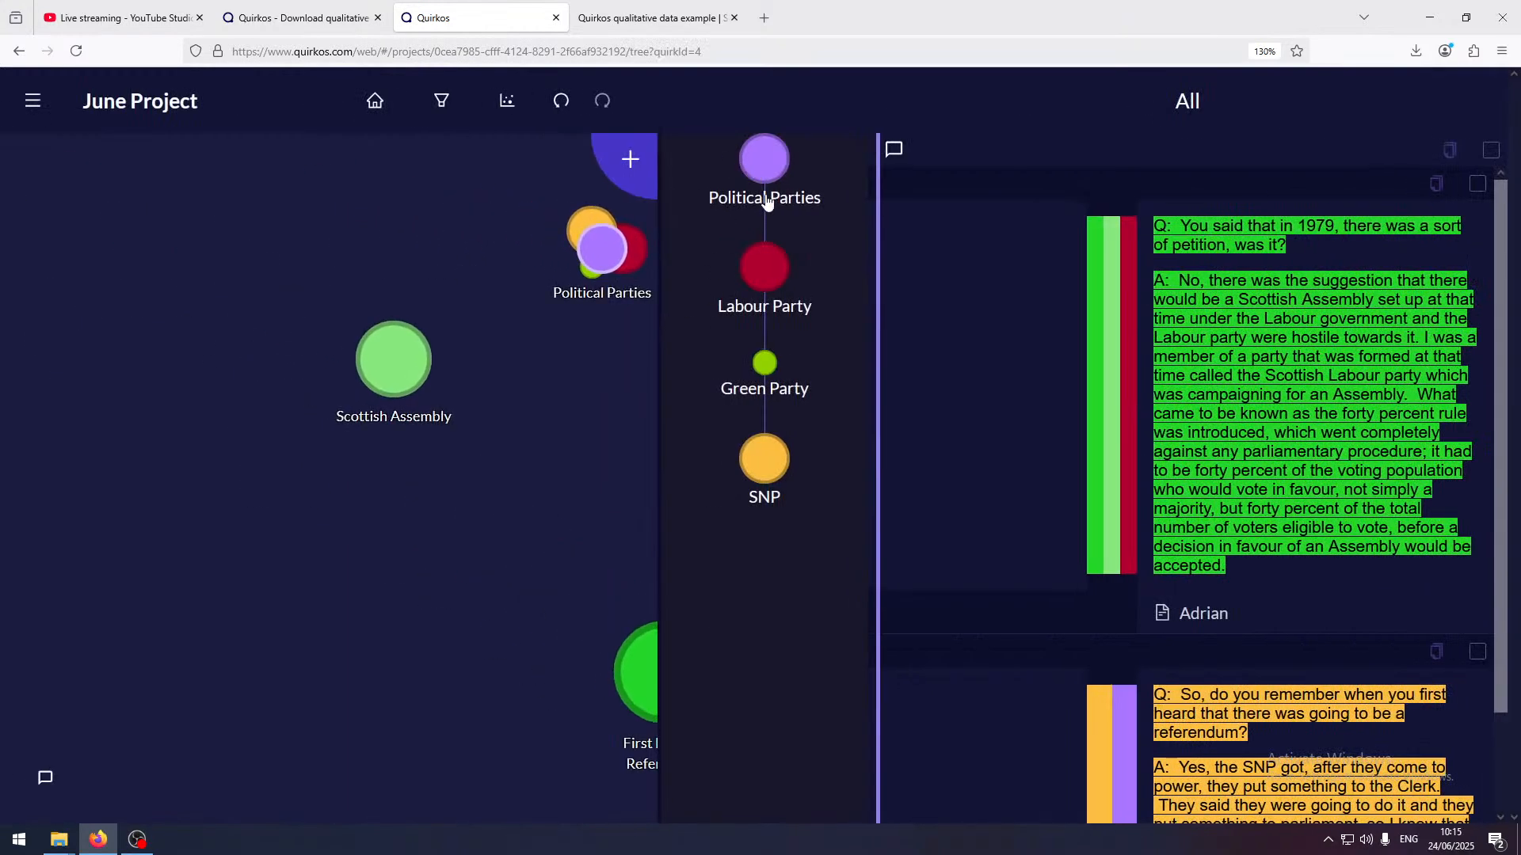
# Review the text coded to each quirk in the Political Parties group, comparing the SNP and Labour Party passages
pyautogui.moveTo(536, 520); pyautogui.dragTo(229, 489)
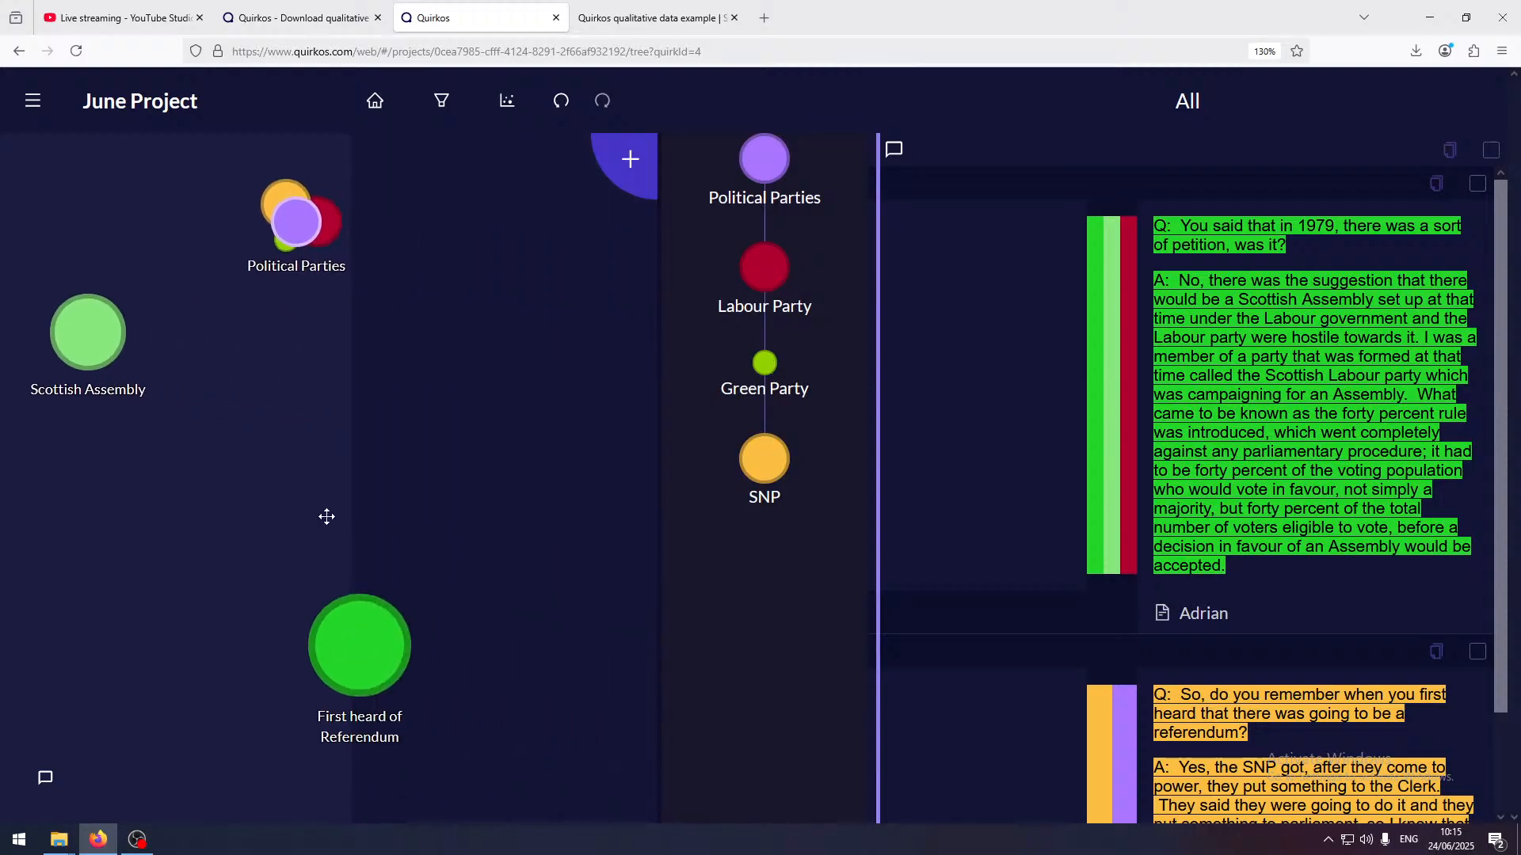
pyautogui.click(767, 485)
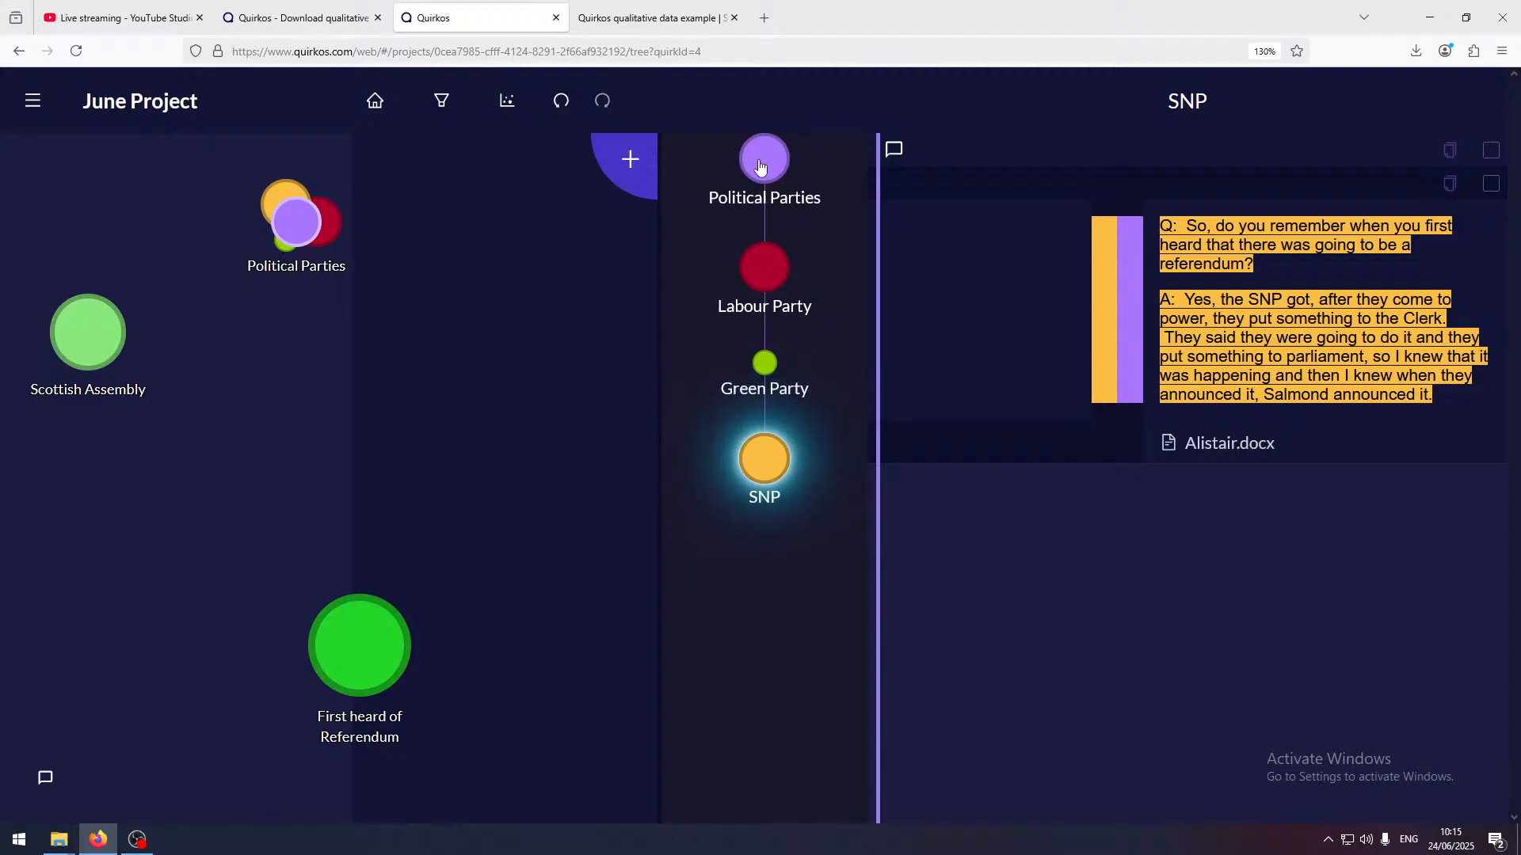
pyautogui.click(764, 159)
pyautogui.click(777, 289)
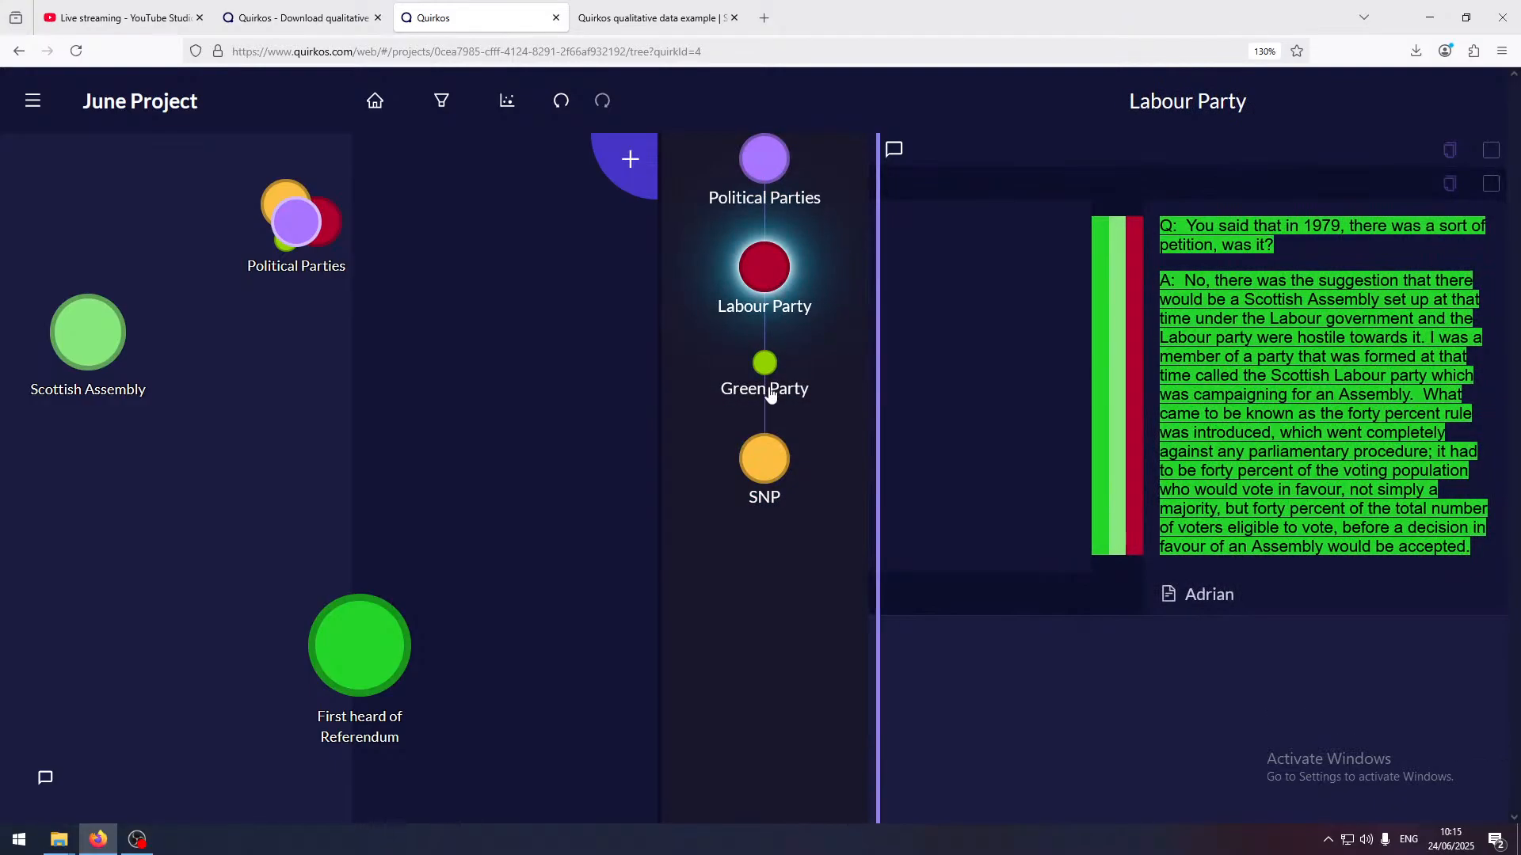
pyautogui.click(775, 461)
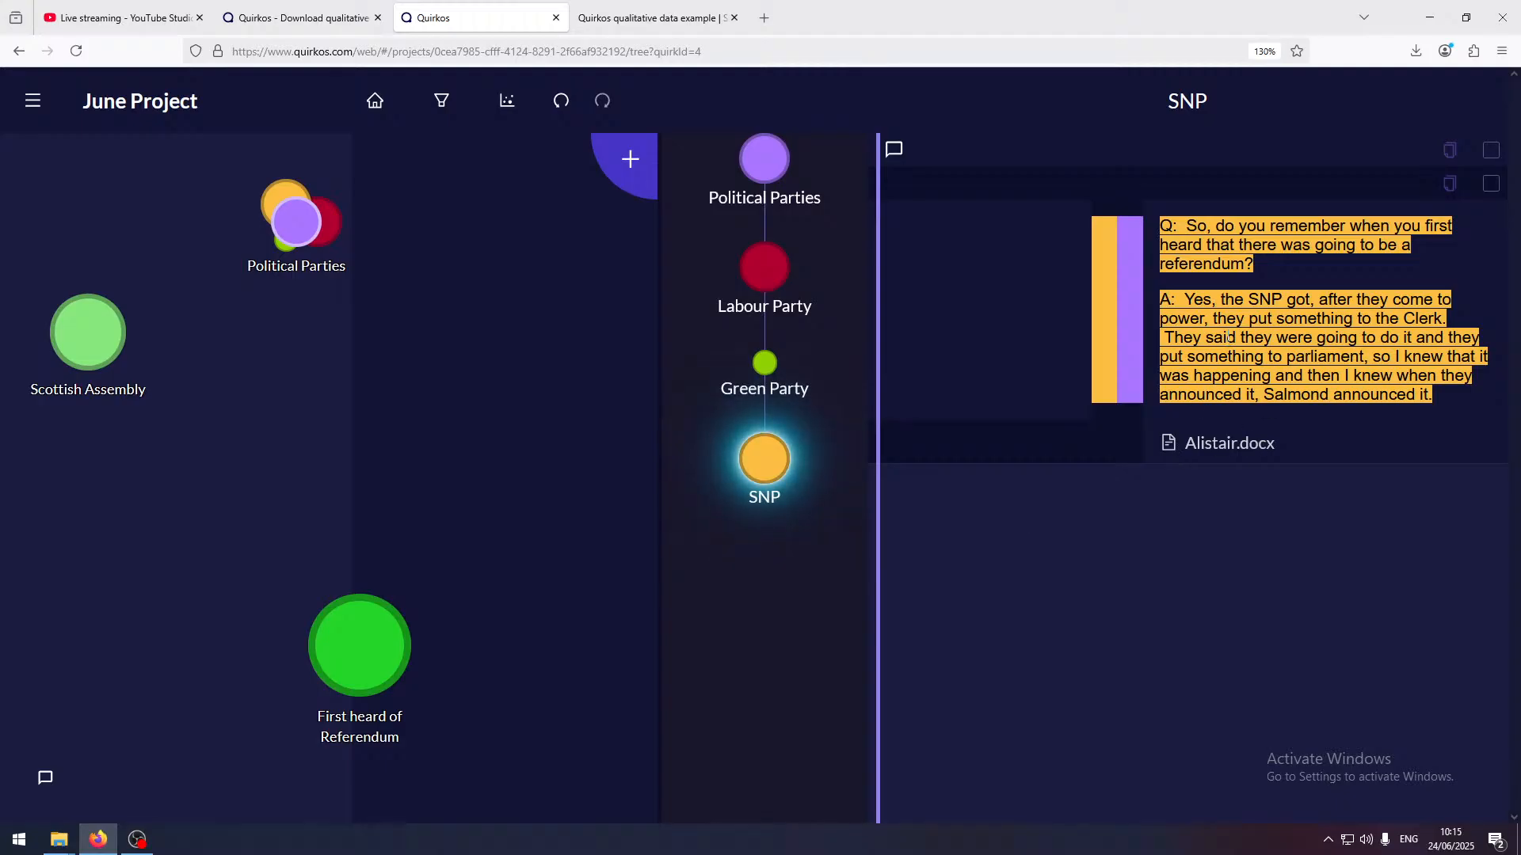
pyautogui.click(758, 282)
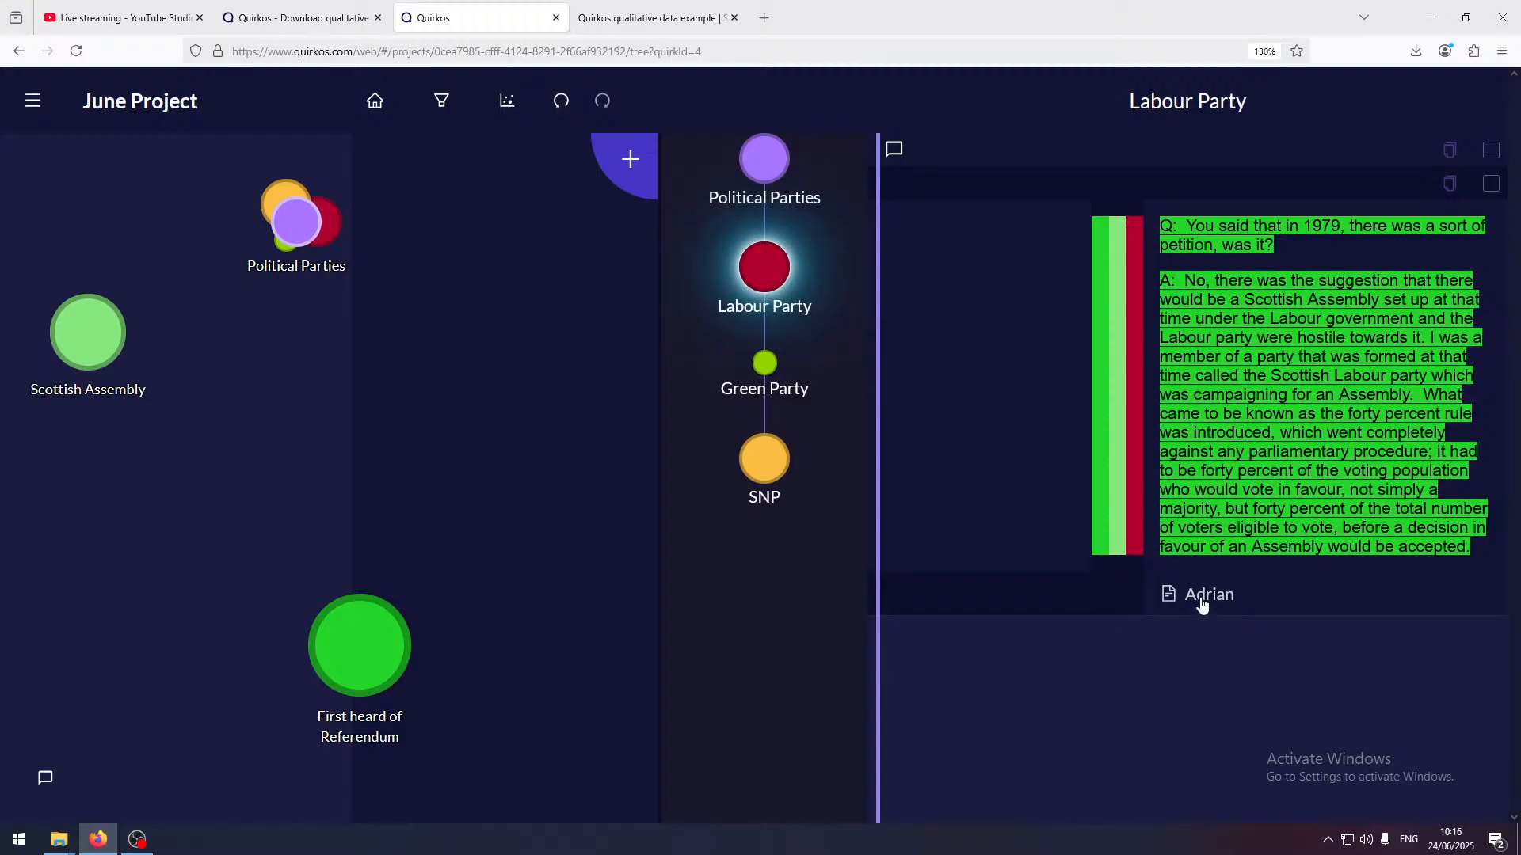
pyautogui.click(1490, 151)
# Open the First heard of Referendum quirk, read through the coded passage shown beside it, and return to the main canvas
pyautogui.click(377, 654)
pyautogui.scroll(-3, 1435, 304)
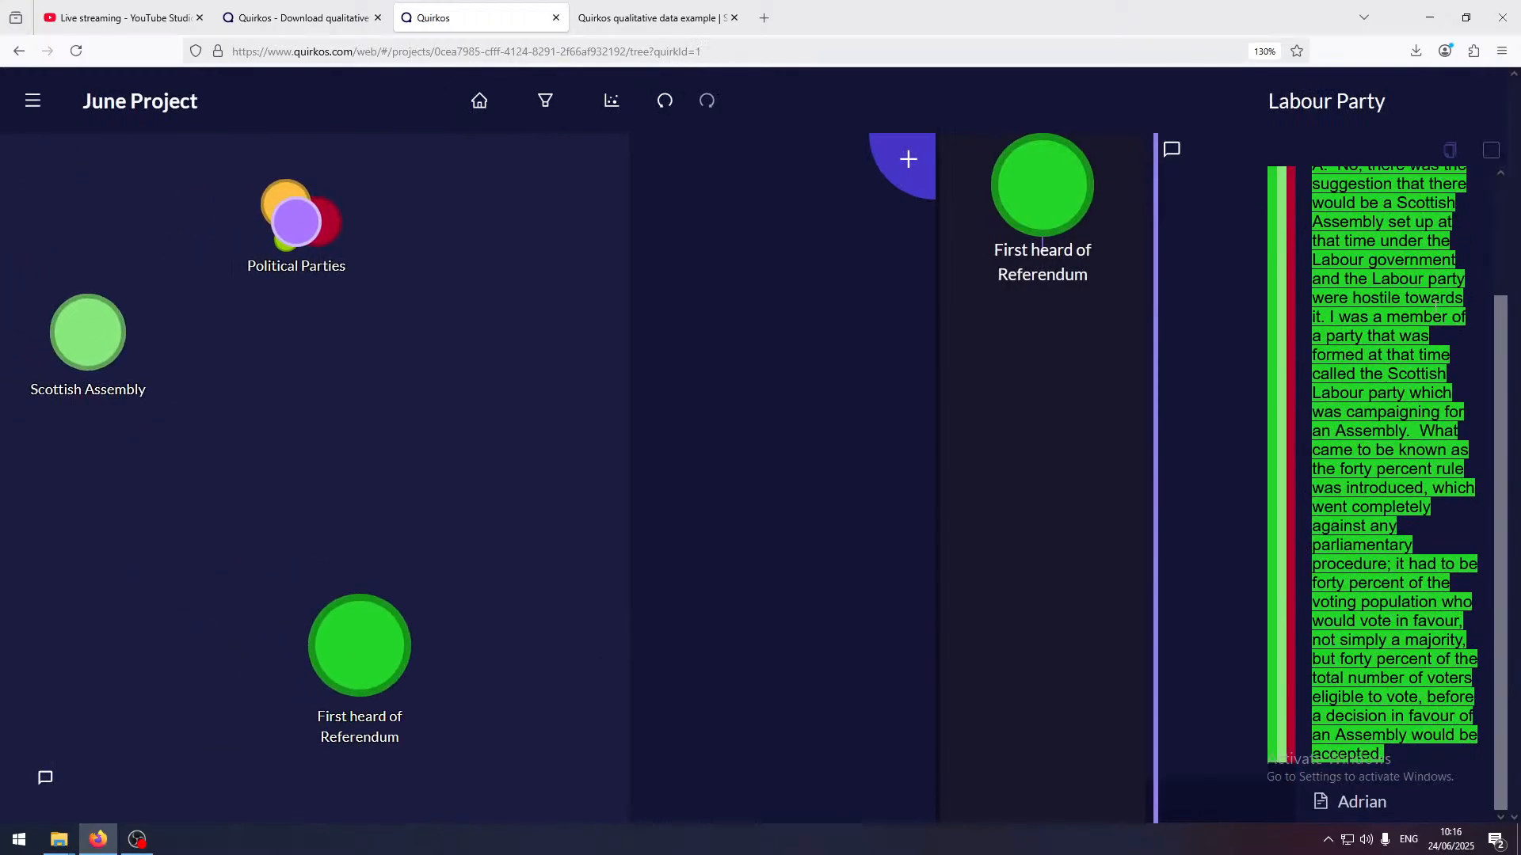
pyautogui.scroll(2, 1446, 302)
pyautogui.scroll(-2, 1448, 292)
pyautogui.scroll(2, 1405, 378)
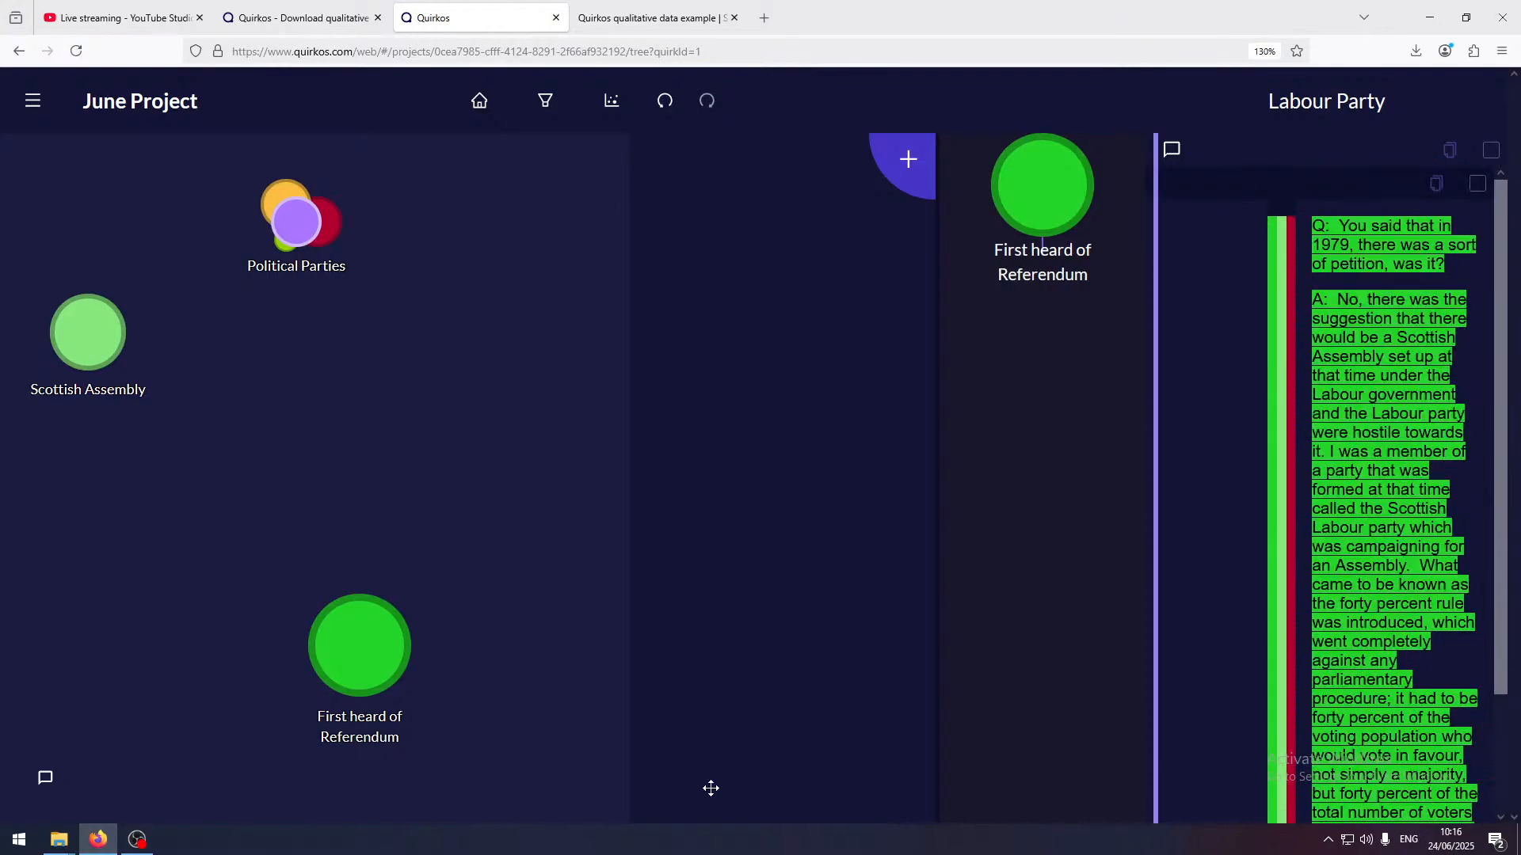
pyautogui.click(478, 101)
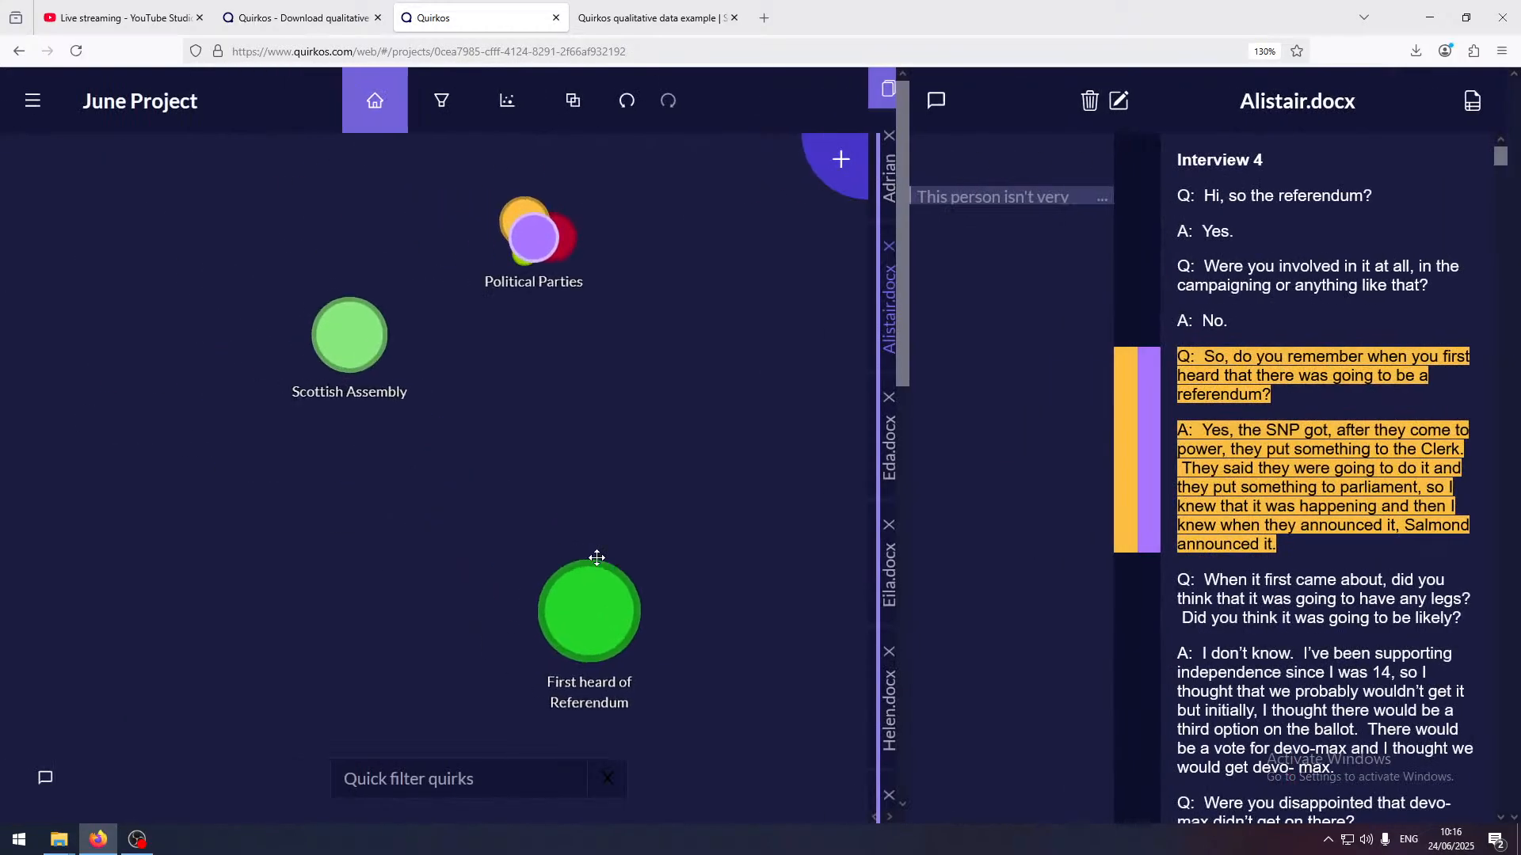
pyautogui.click(666, 673)
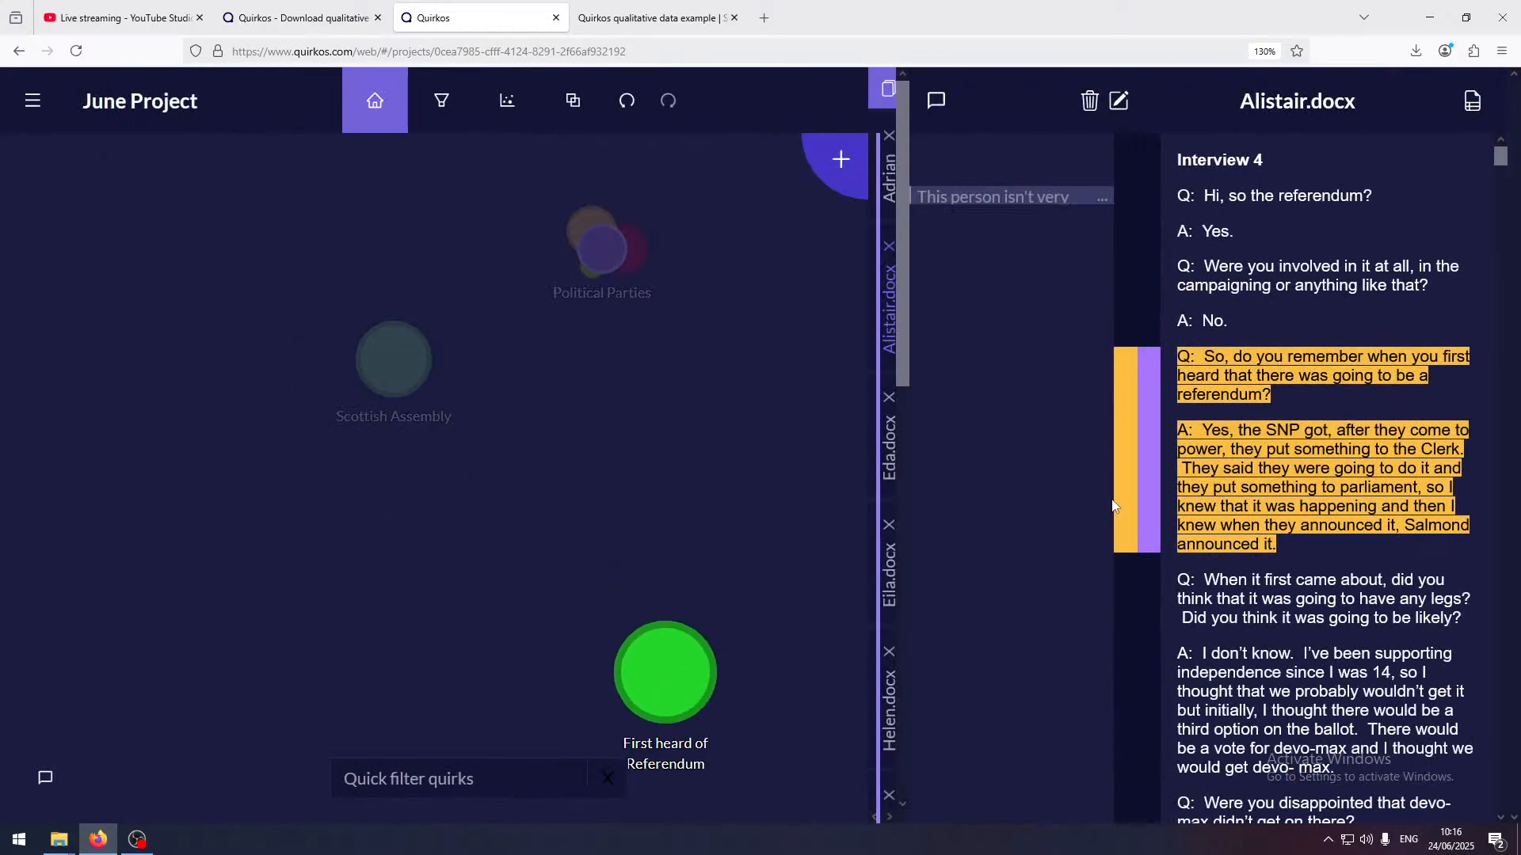
# Open the Eda.docx source and look at the subcategories of the Political Parties quirk on the canvas
pyautogui.scroll(-8, 1043, 458)
pyautogui.scroll(8, 1044, 455)
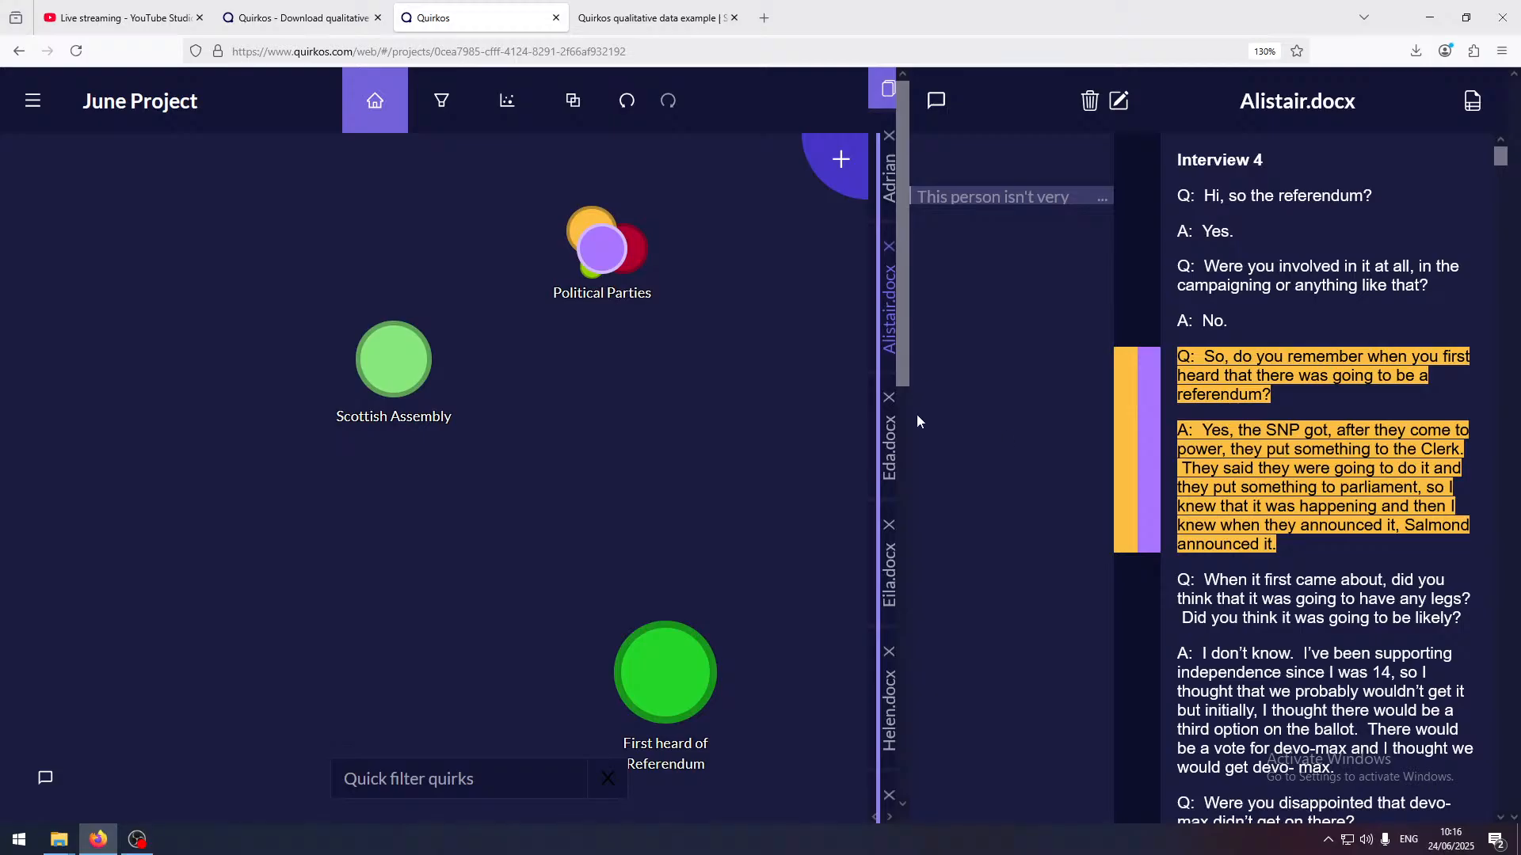
pyautogui.click(891, 458)
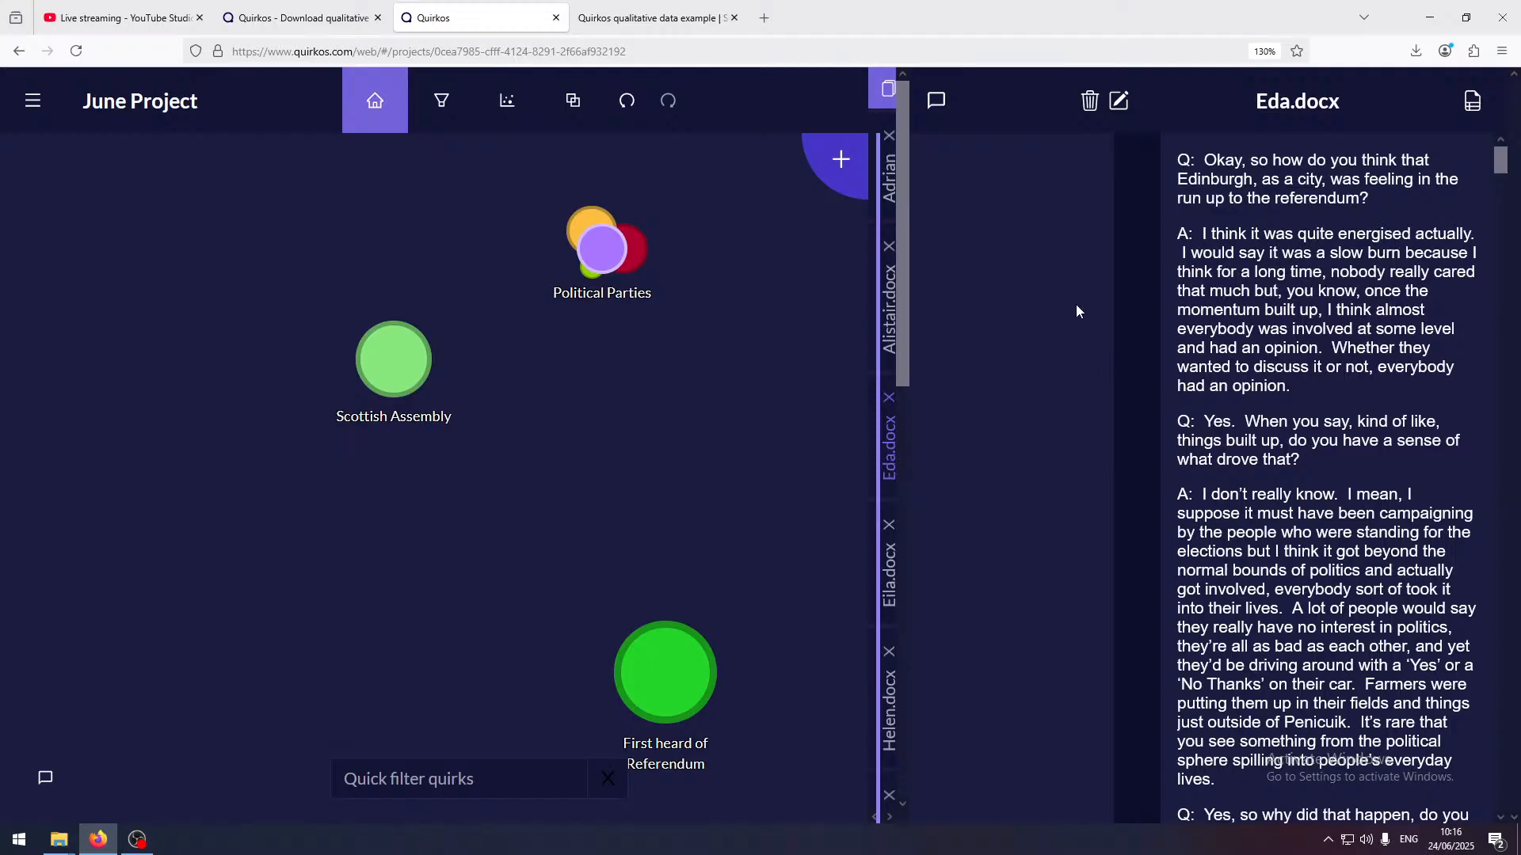
pyautogui.click(602, 250)
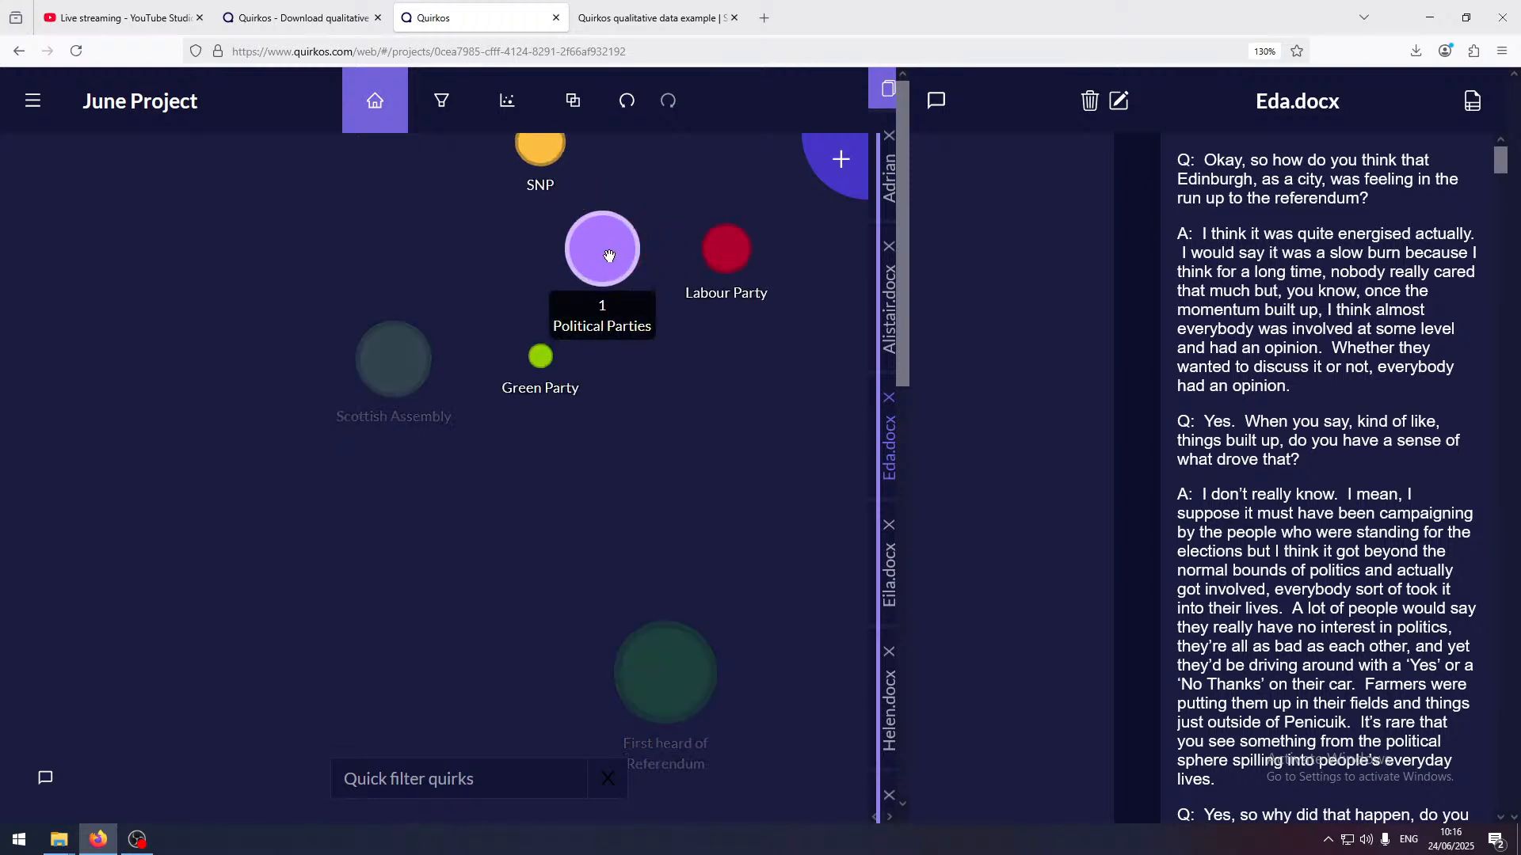
pyautogui.click(767, 479)
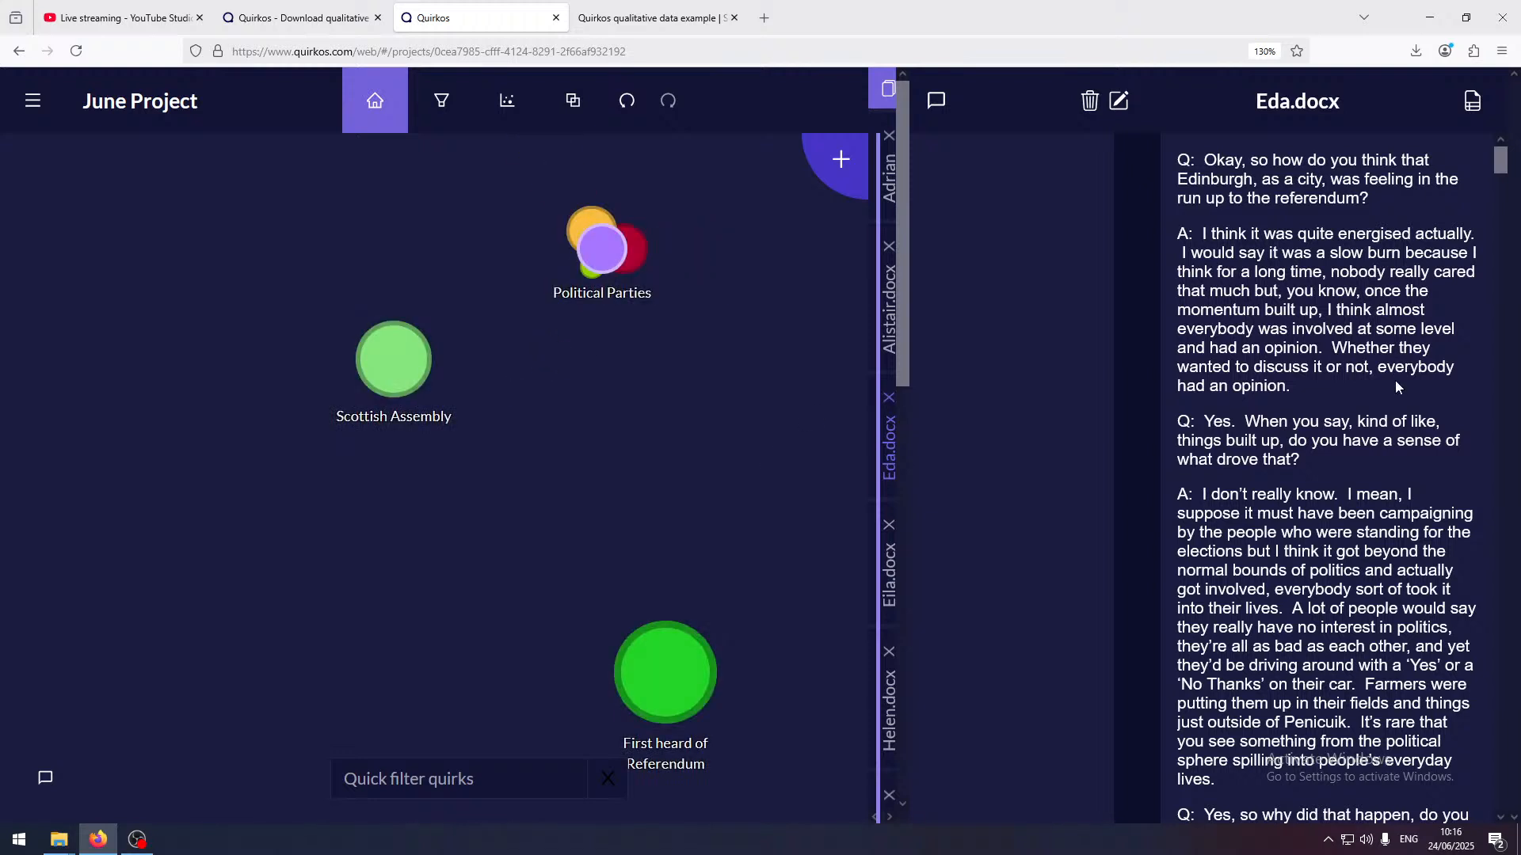
# Return to the project list, search for "referendum" and open the referendum coded example project
pyautogui.click(34, 103)
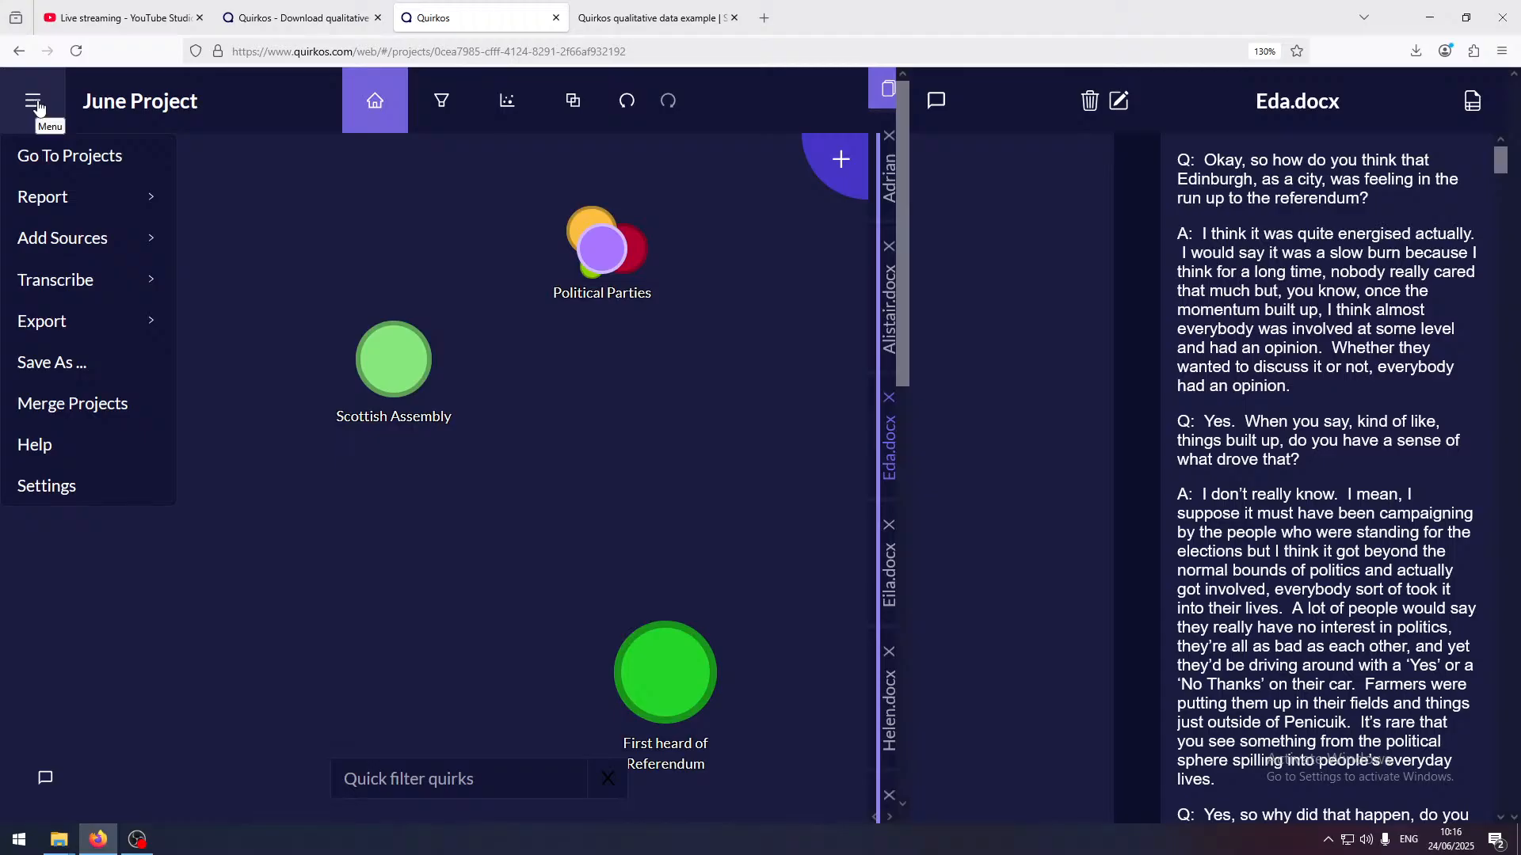
pyautogui.click(93, 158)
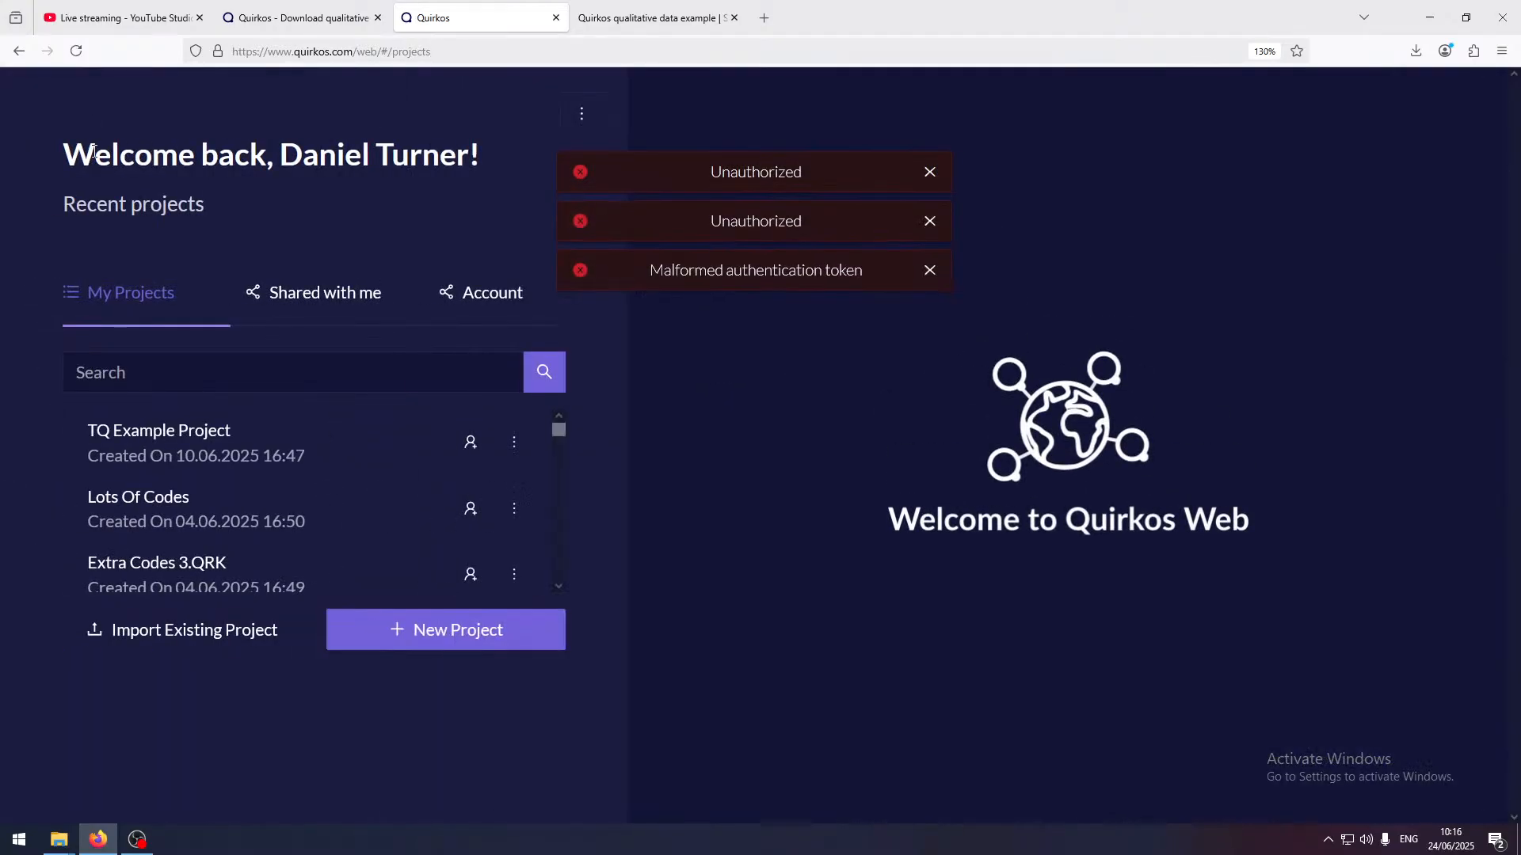
pyautogui.click(200, 379)
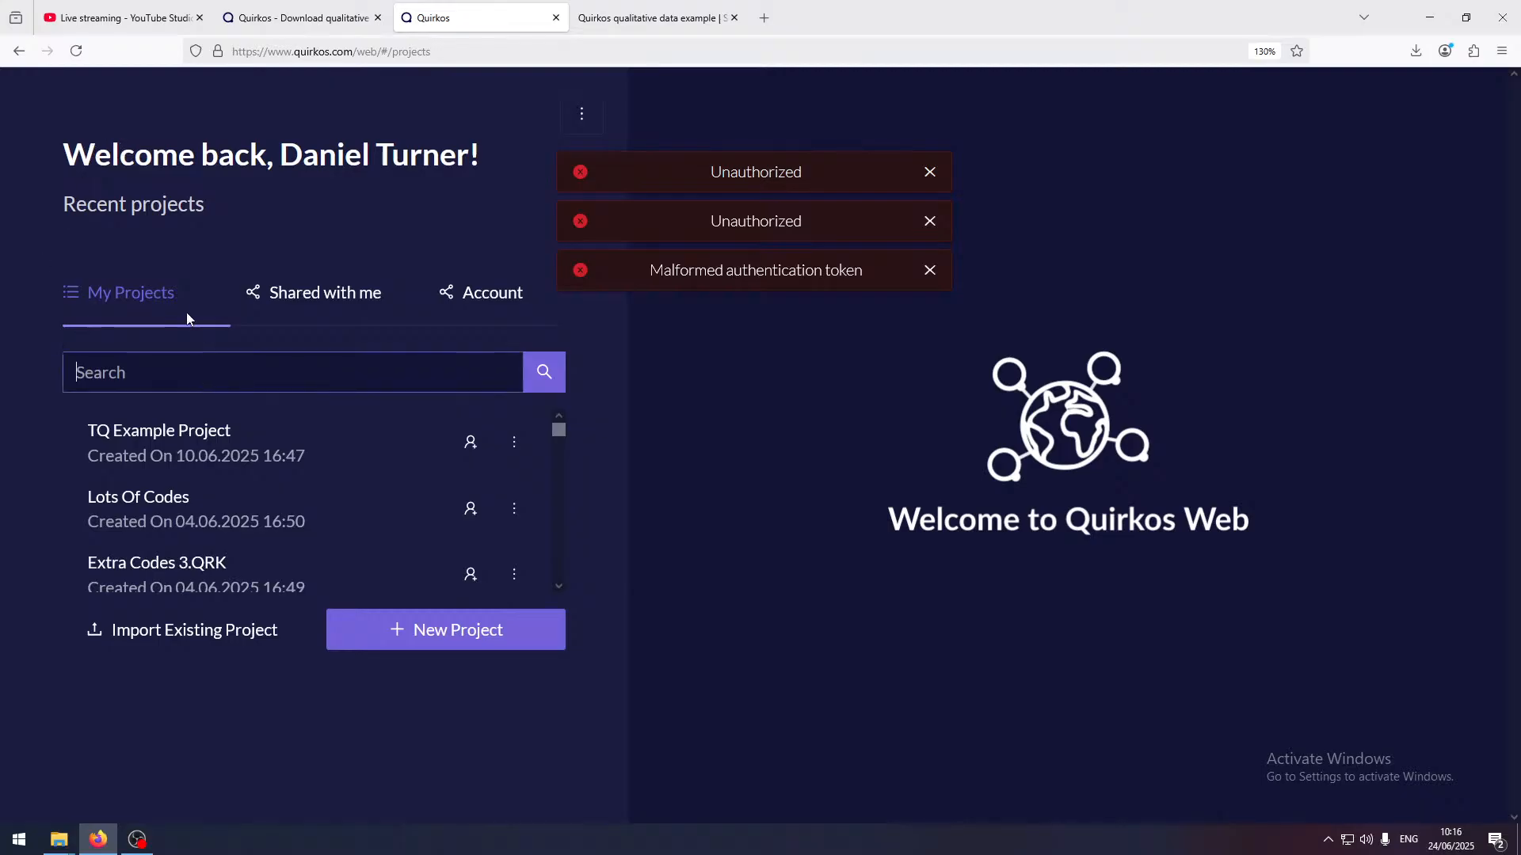
pyautogui.write('refere')
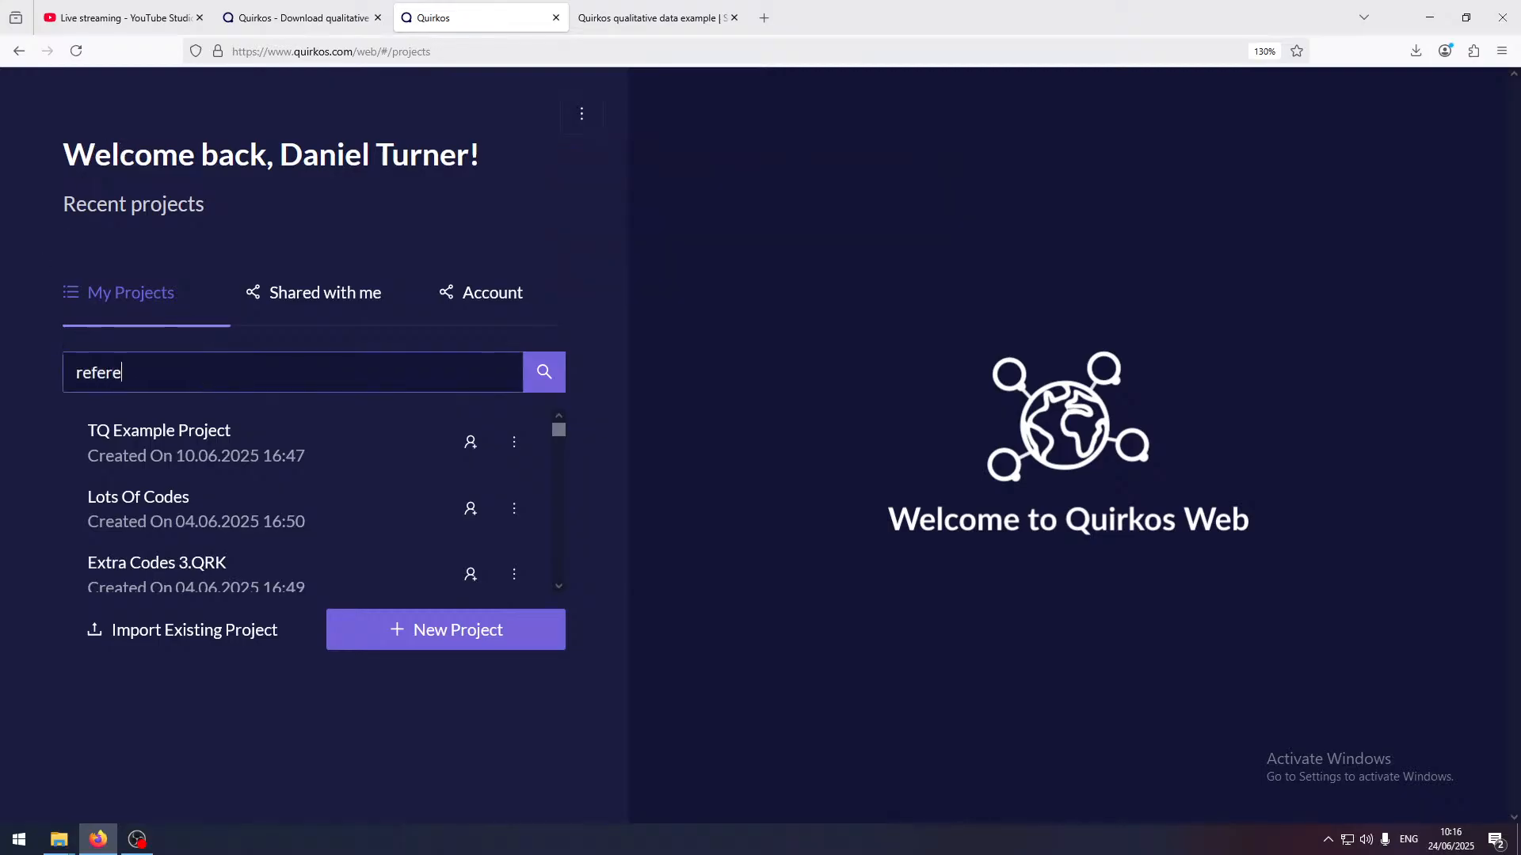
pyautogui.write('ndum')
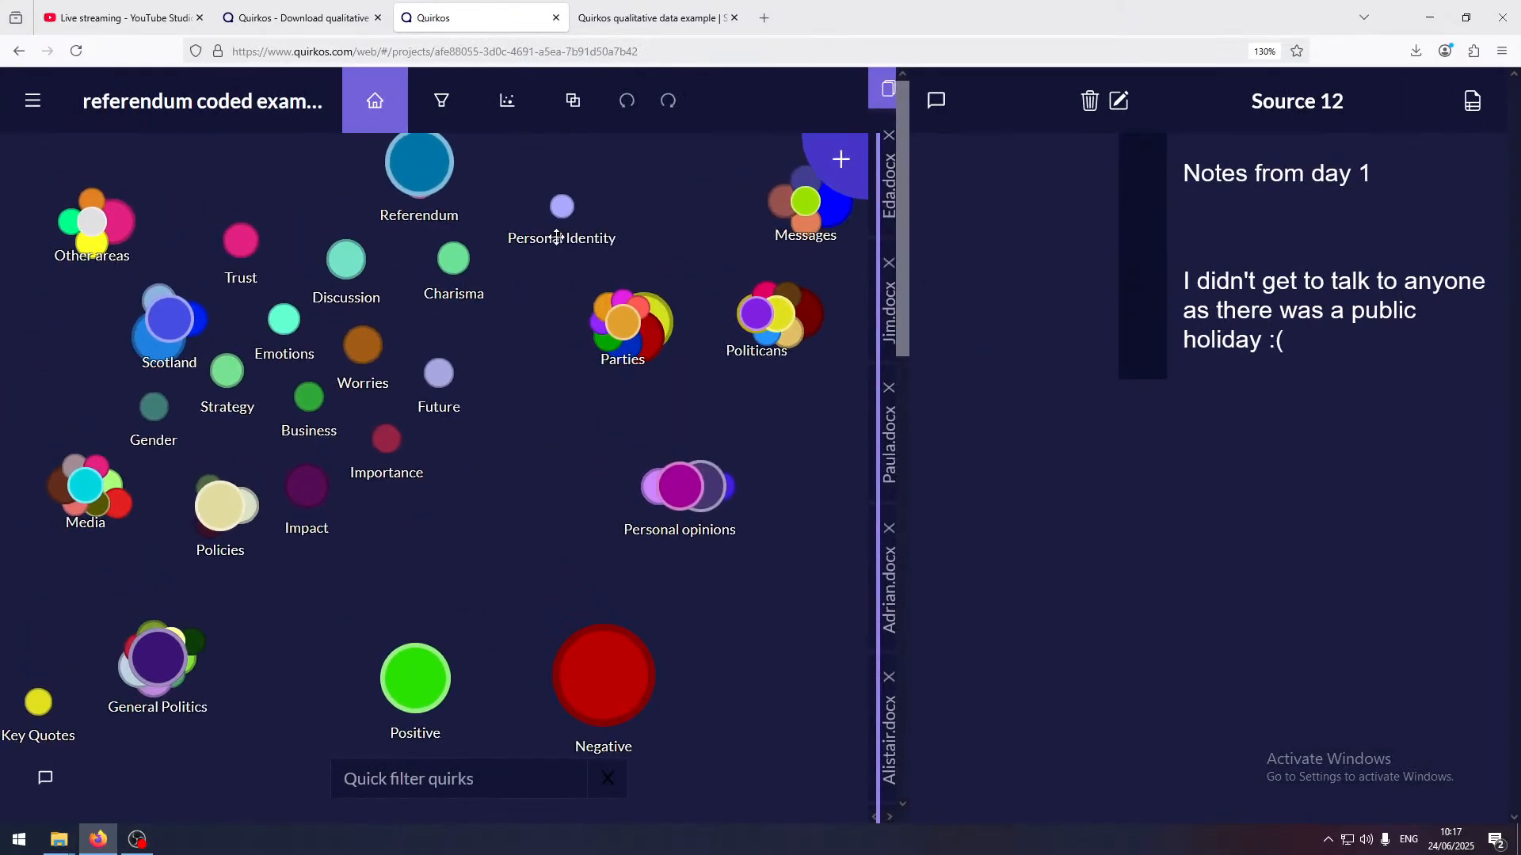
# Open the Jim.docx source, hide its memo column and look over the coded passages with their colour stripes
pyautogui.click(887, 303)
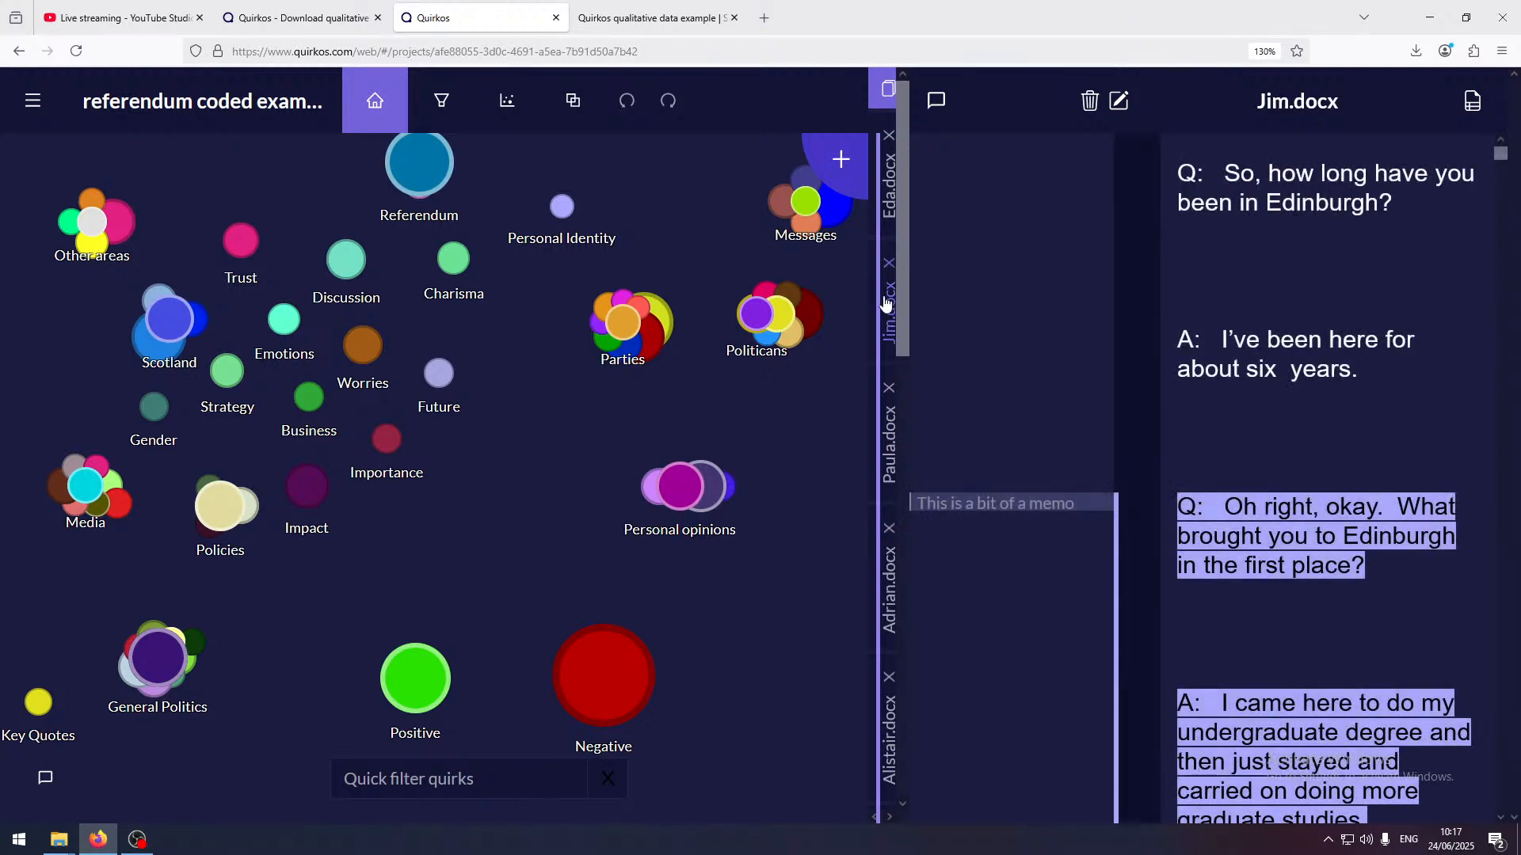
pyautogui.click(941, 107)
pyautogui.scroll(-15, 1133, 348)
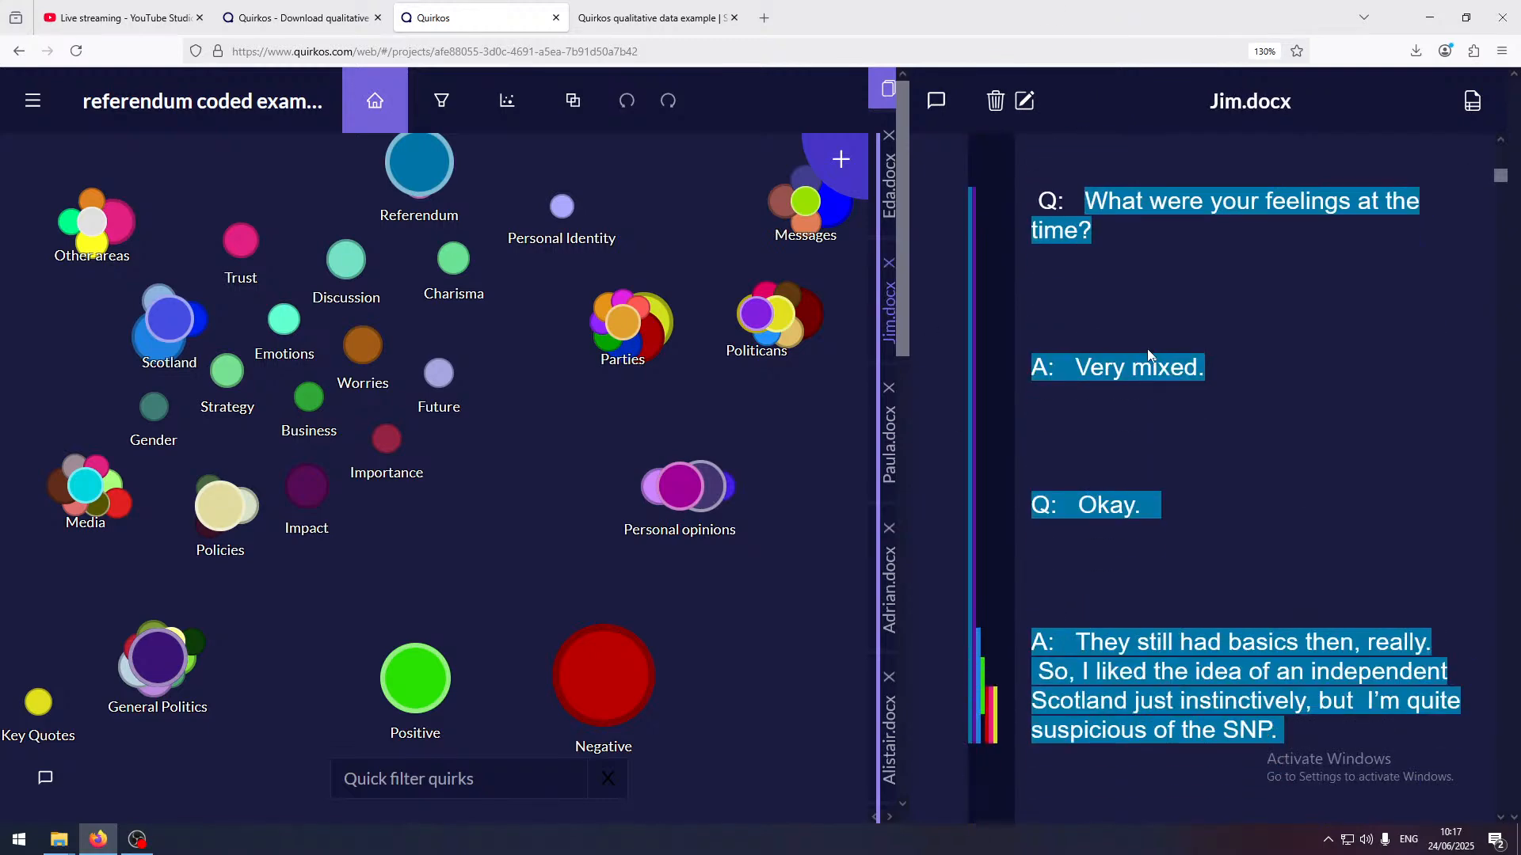
pyautogui.scroll(8, 1150, 349)
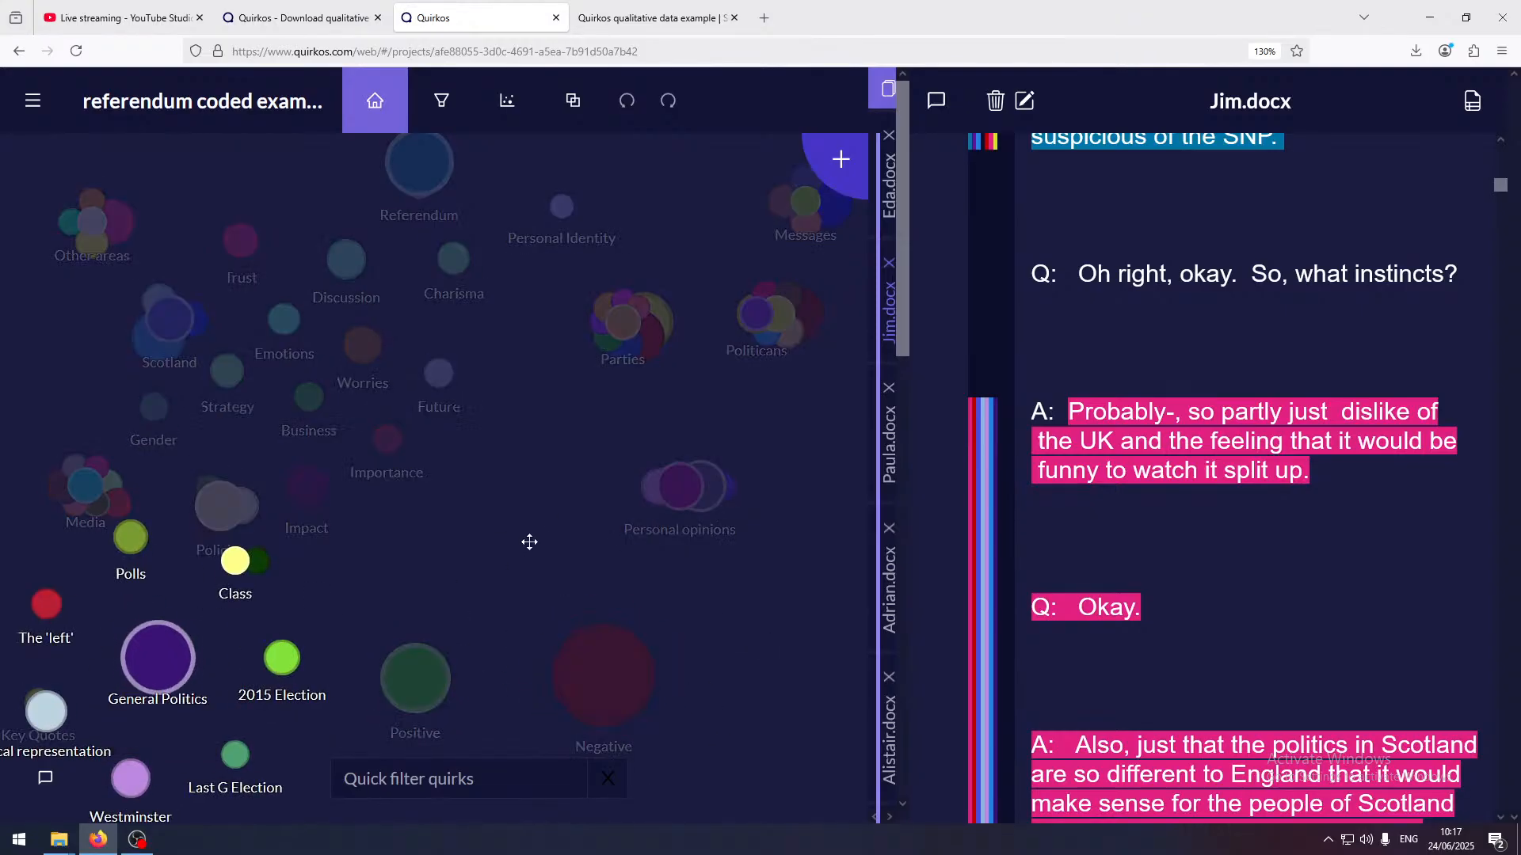
# Open the General Politics quirk view, reduce the page zoom to 90% and skim the passages coded across its subcategories
pyautogui.moveTo(621, 319)
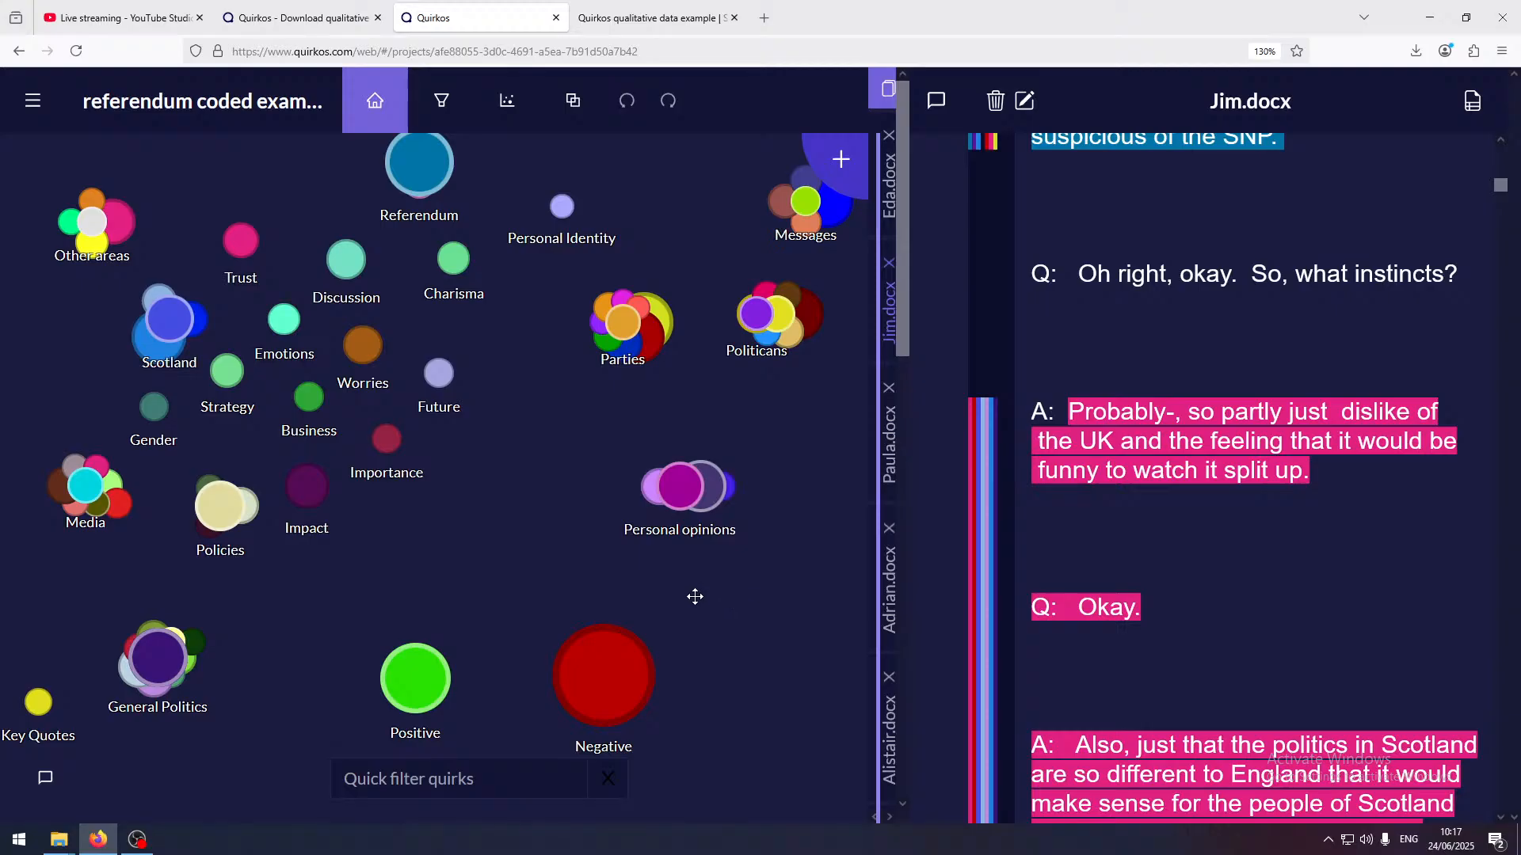
pyautogui.moveTo(170, 656)
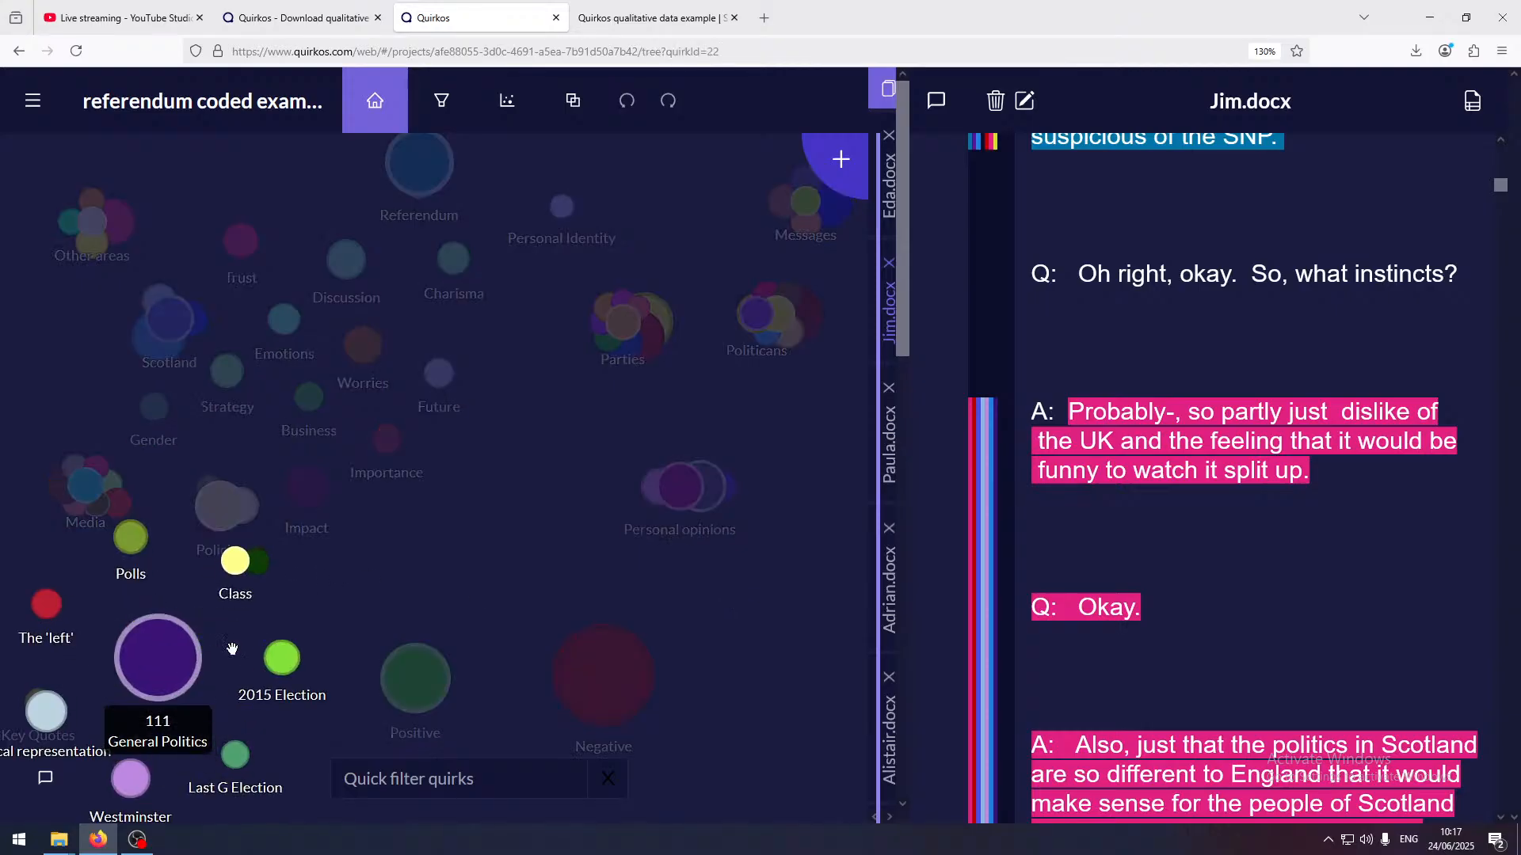
pyautogui.scroll(-12, 1318, 320)
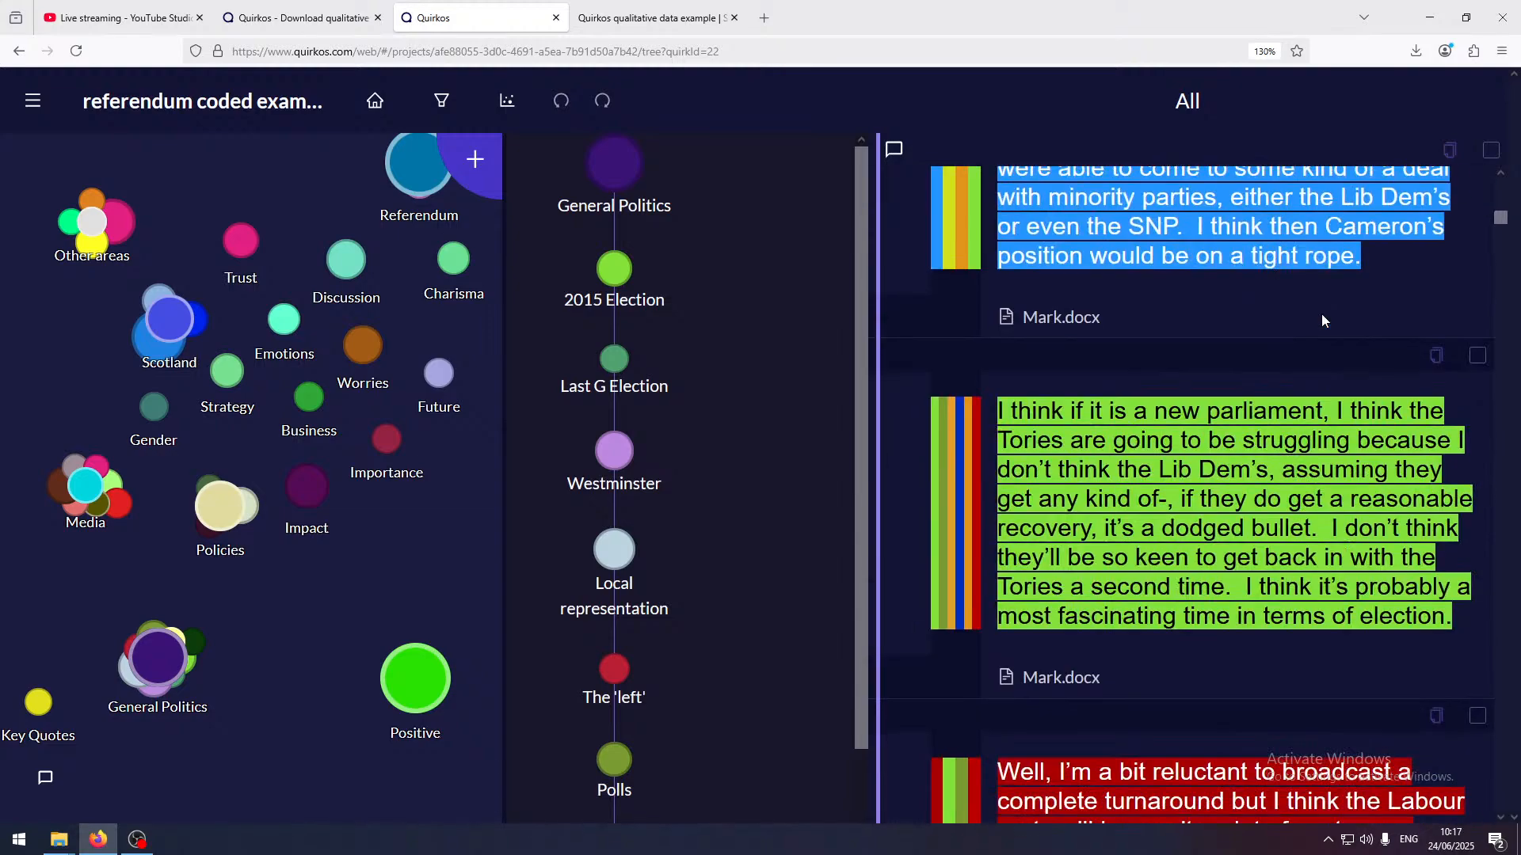
pyautogui.scroll(-5, 1321, 320)
pyautogui.hotkey('ctrl', '-')
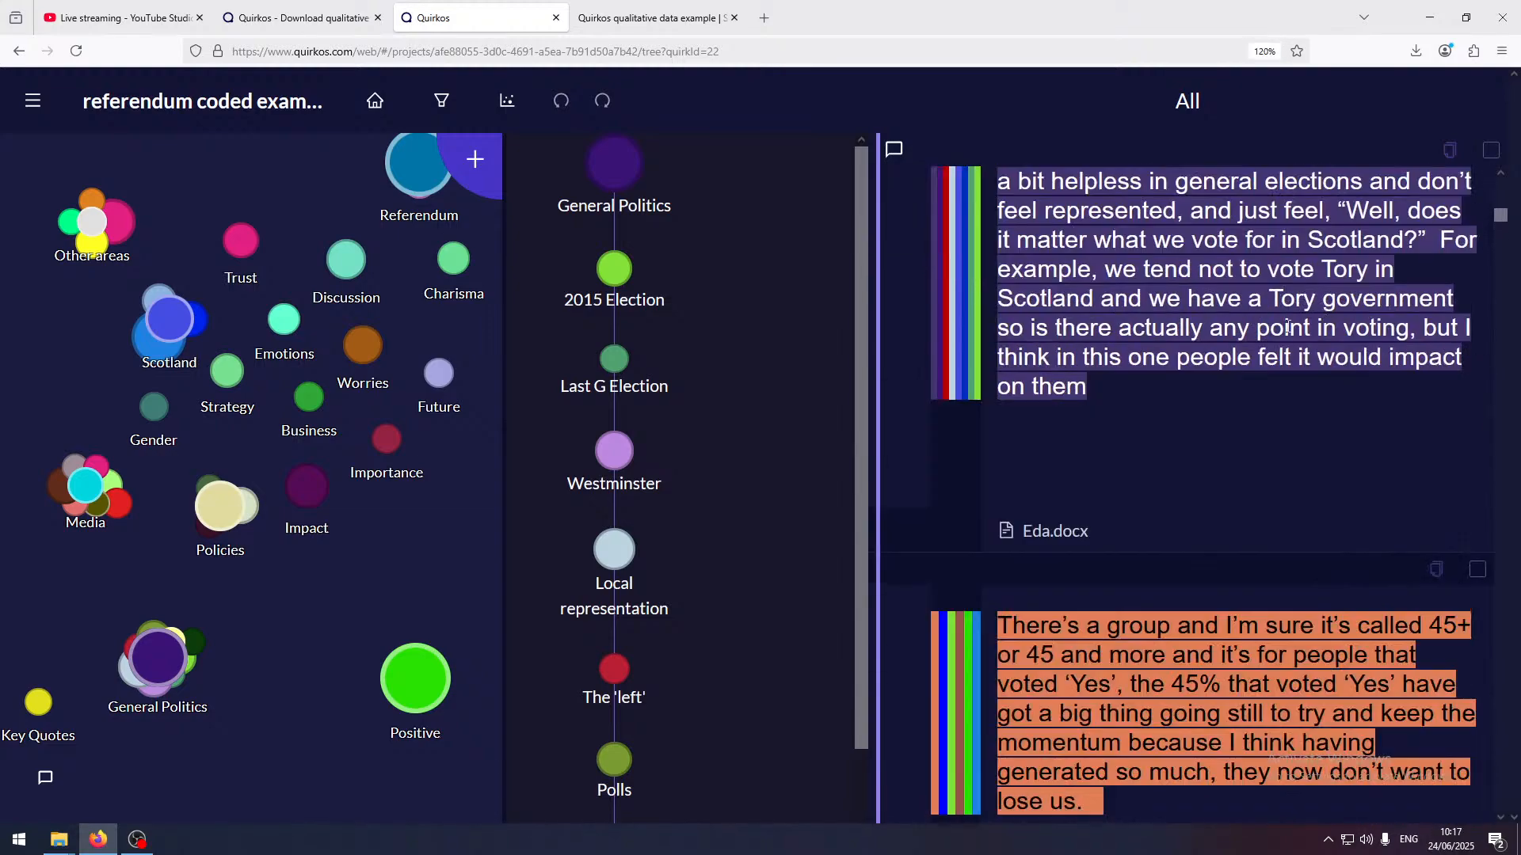
pyautogui.hotkey('ctrl', '-')
pyautogui.hotkey('ctrl', '-')
pyautogui.hotkey('ctrl', '-')
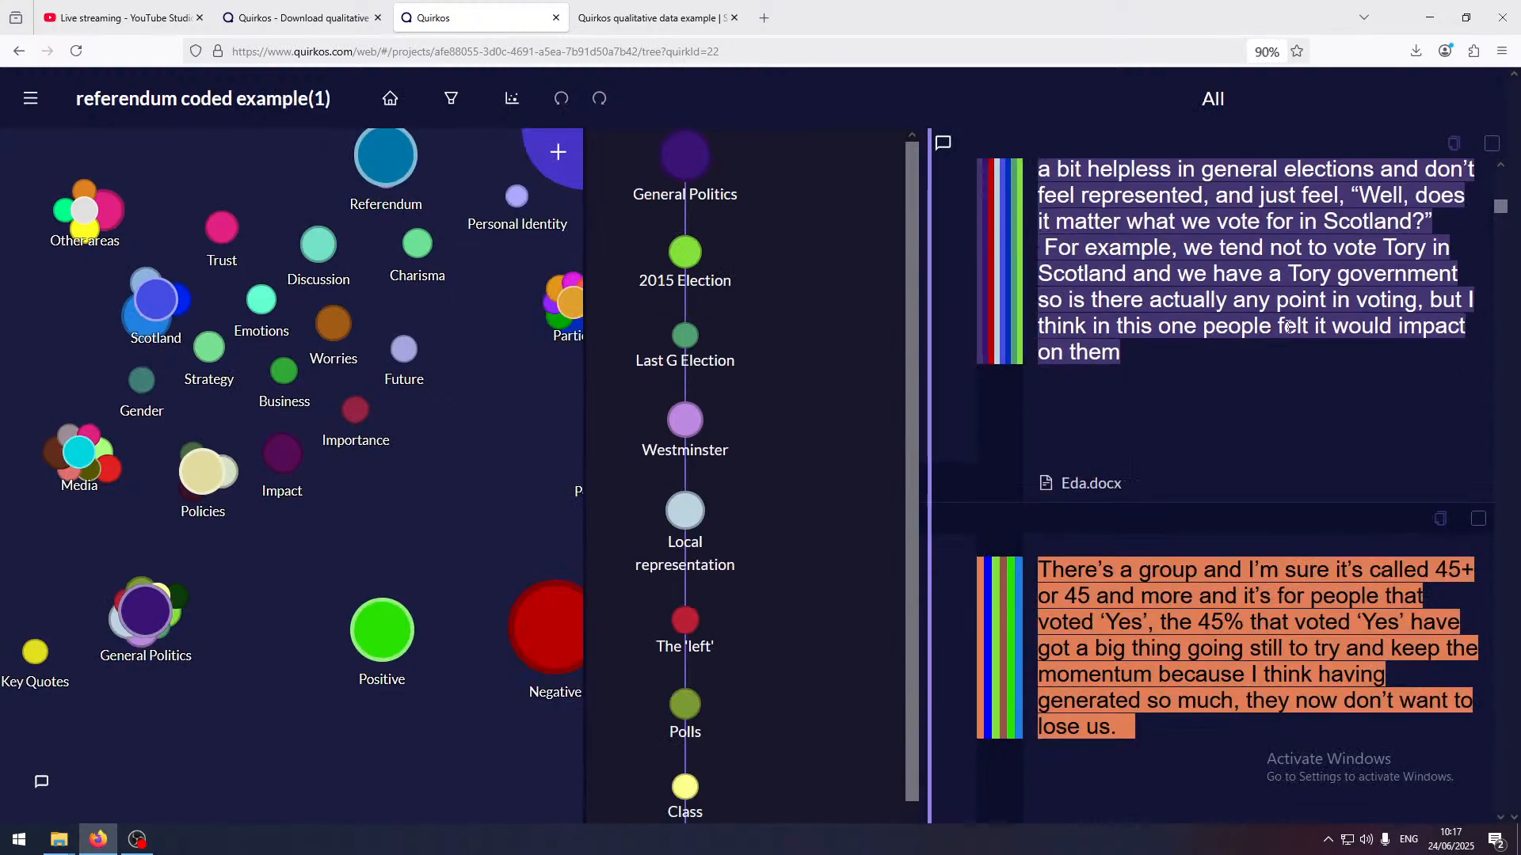
pyautogui.scroll(-5, 1289, 325)
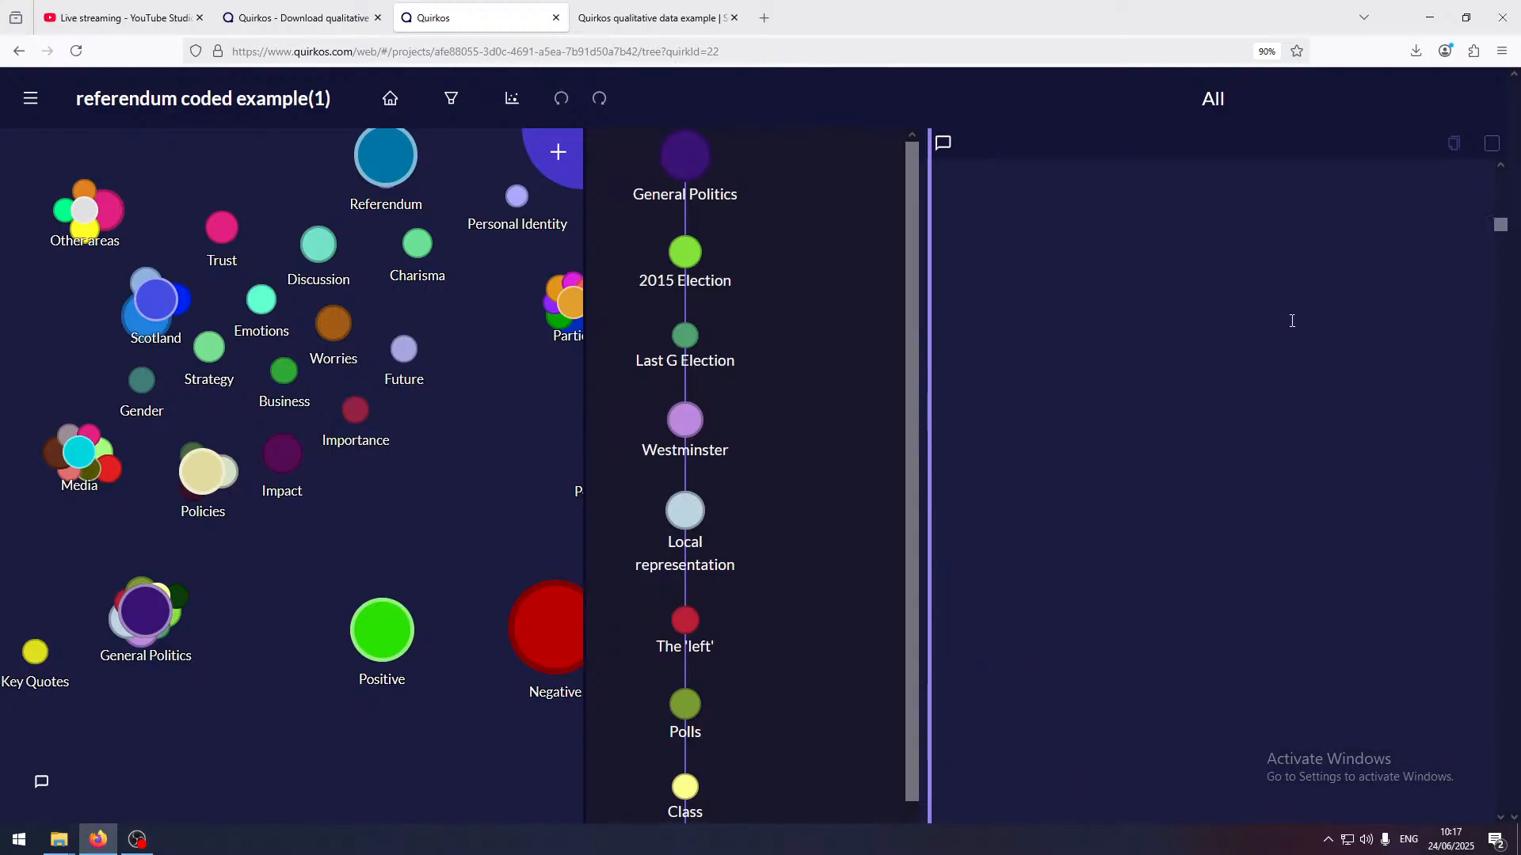
pyautogui.scroll(5, 1295, 319)
pyautogui.scroll(-10, 1300, 315)
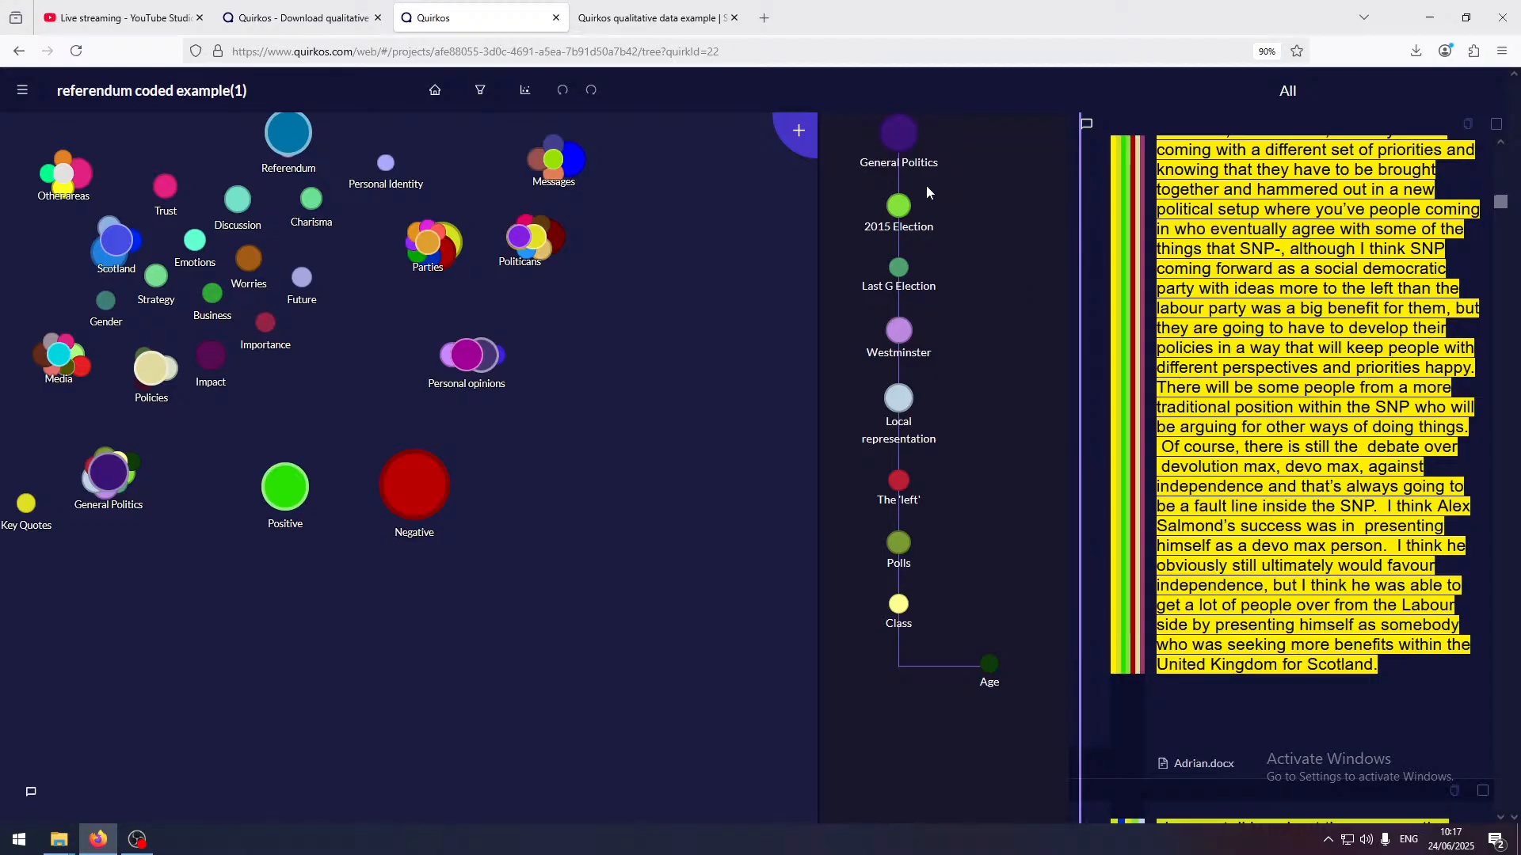
# Show only the text coded to Last G Election, skim its passages and return to the first one
pyautogui.click(903, 271)
pyautogui.scroll(-15, 1276, 344)
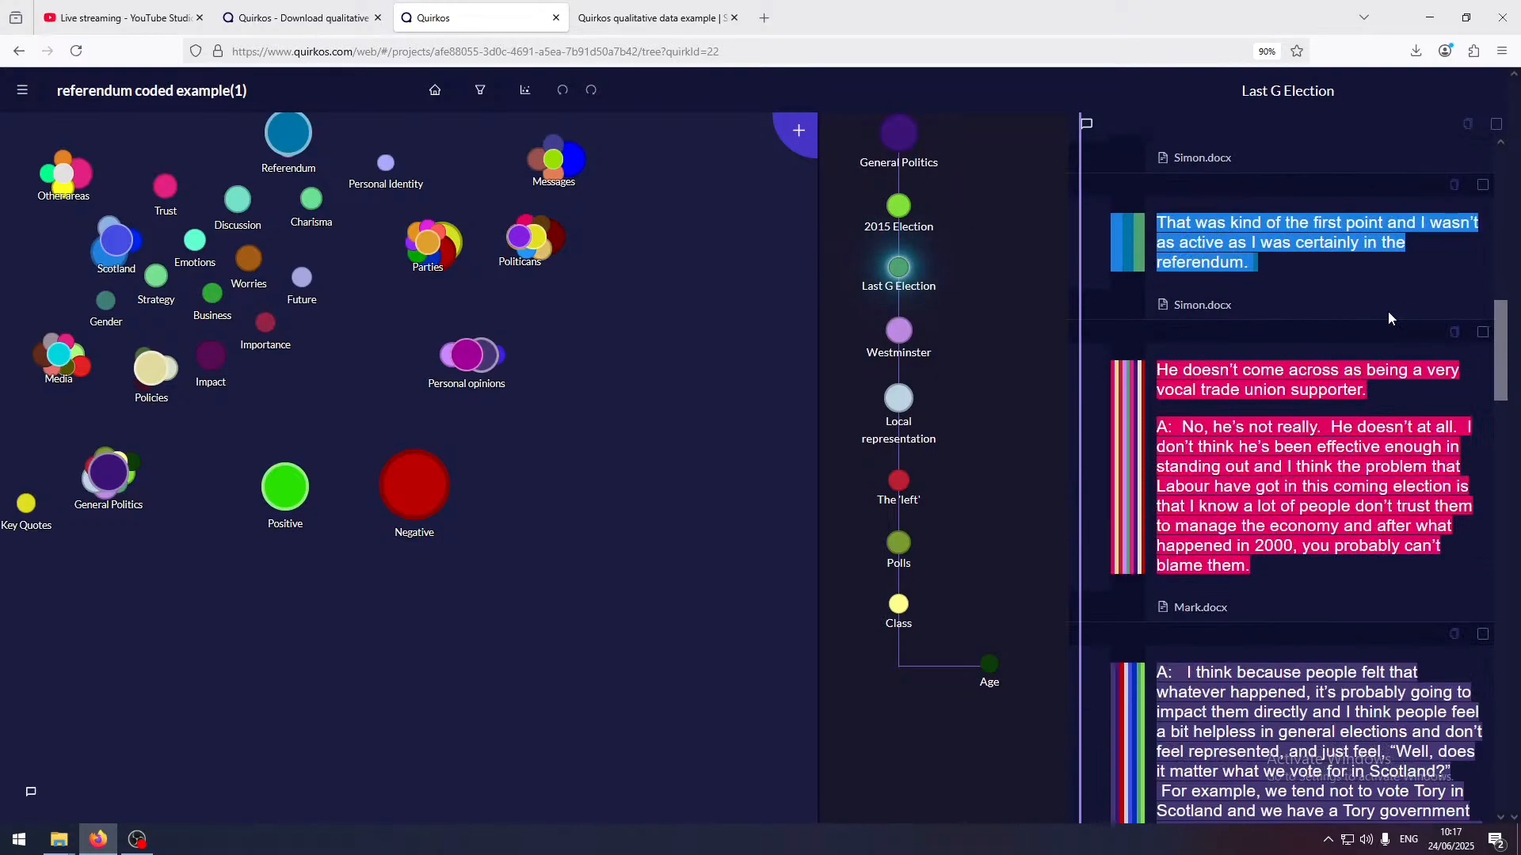
pyautogui.moveTo(1499, 441); pyautogui.dragTo(1478, 149)
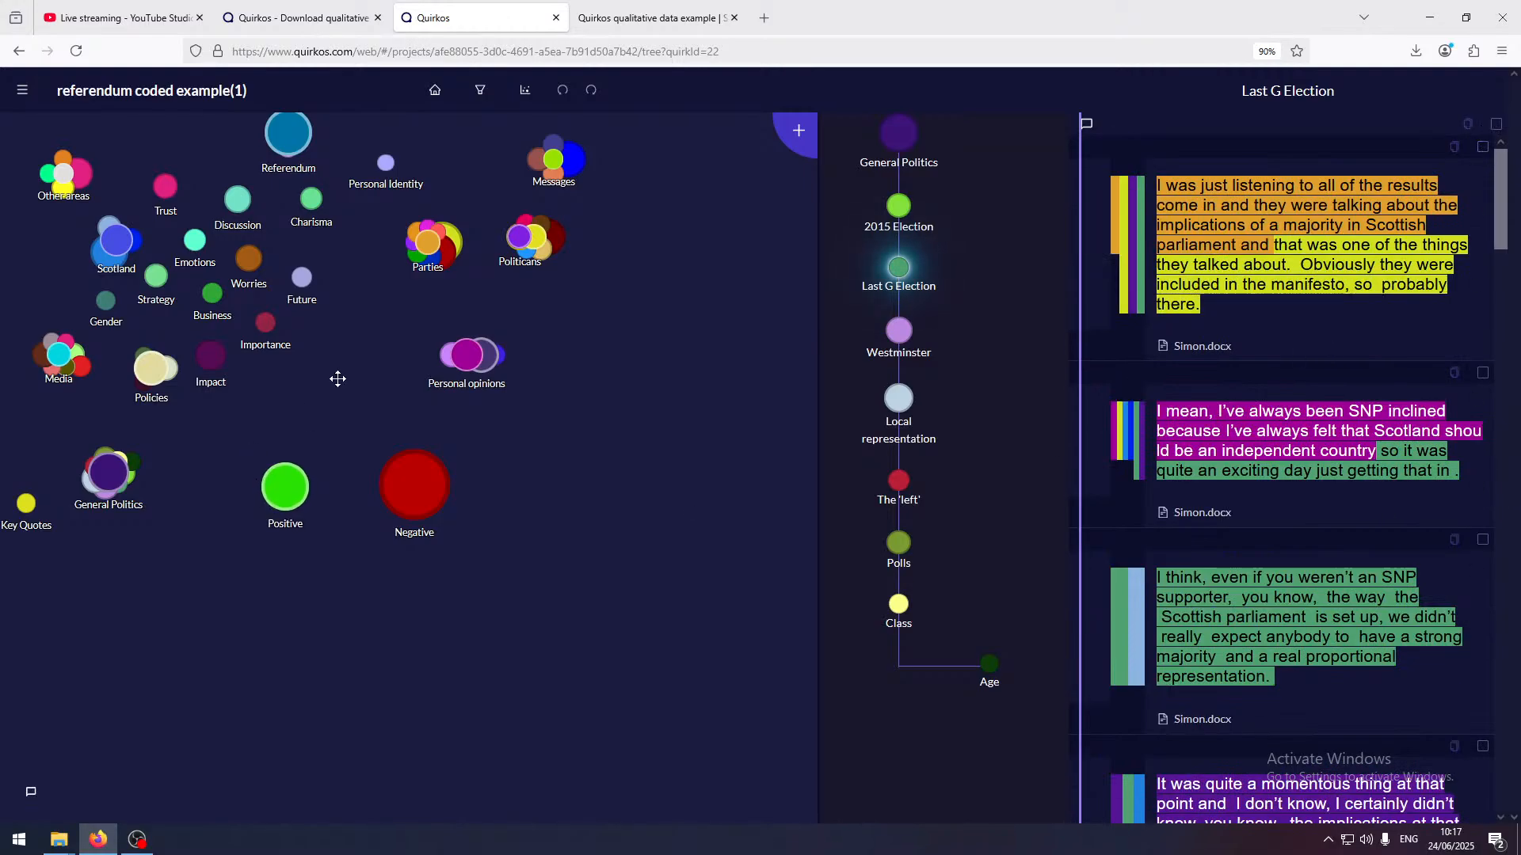
# Open the Impact quirk, follow the first listed quote to its Simon.docx source and widen the source text area
pyautogui.moveTo(334, 373); pyautogui.dragTo(426, 485)
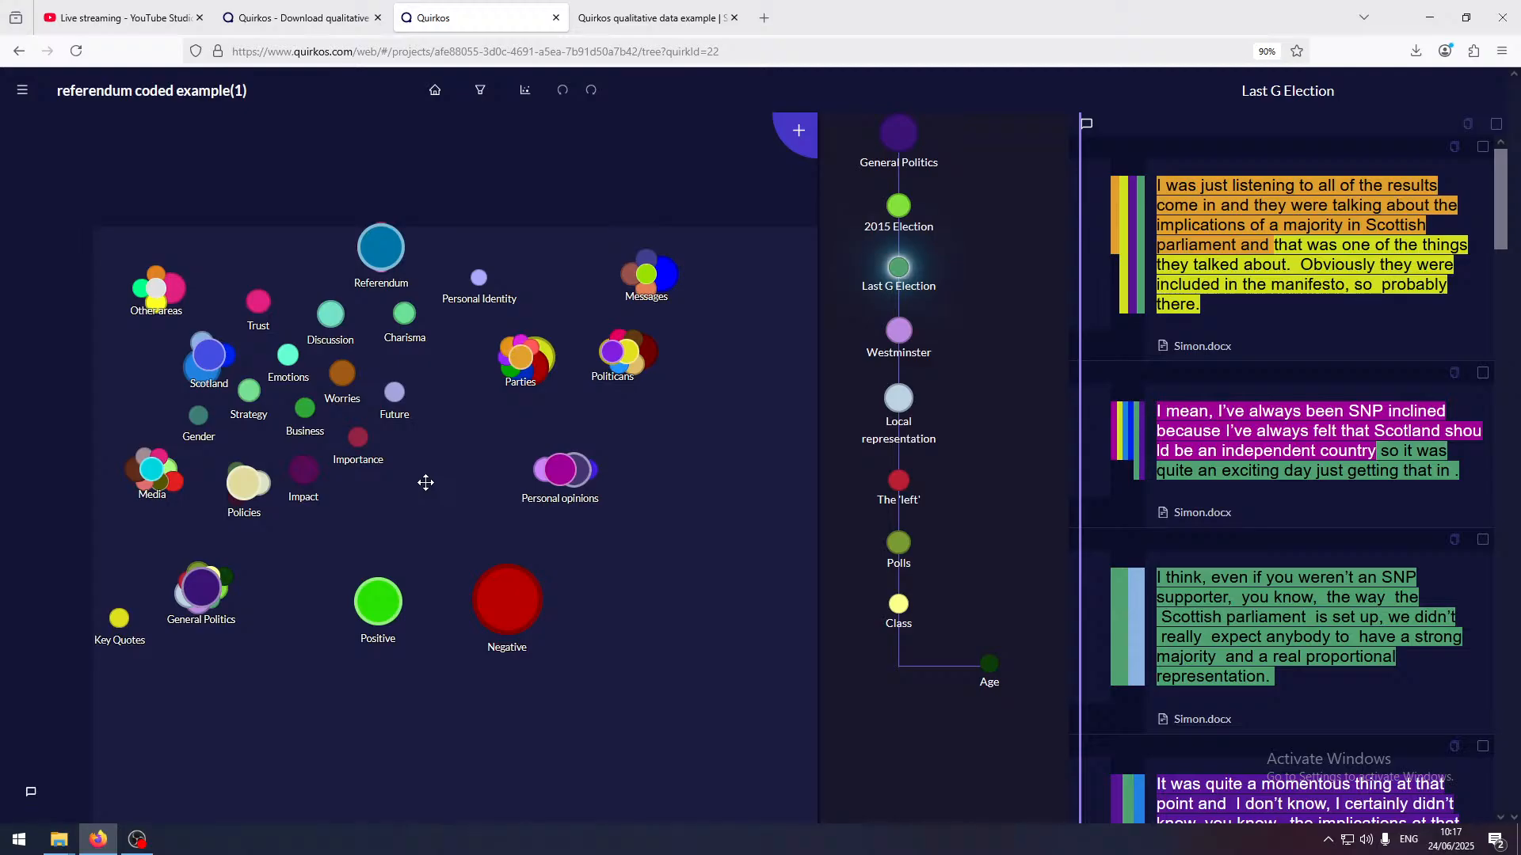
pyautogui.scroll(2, 425, 482)
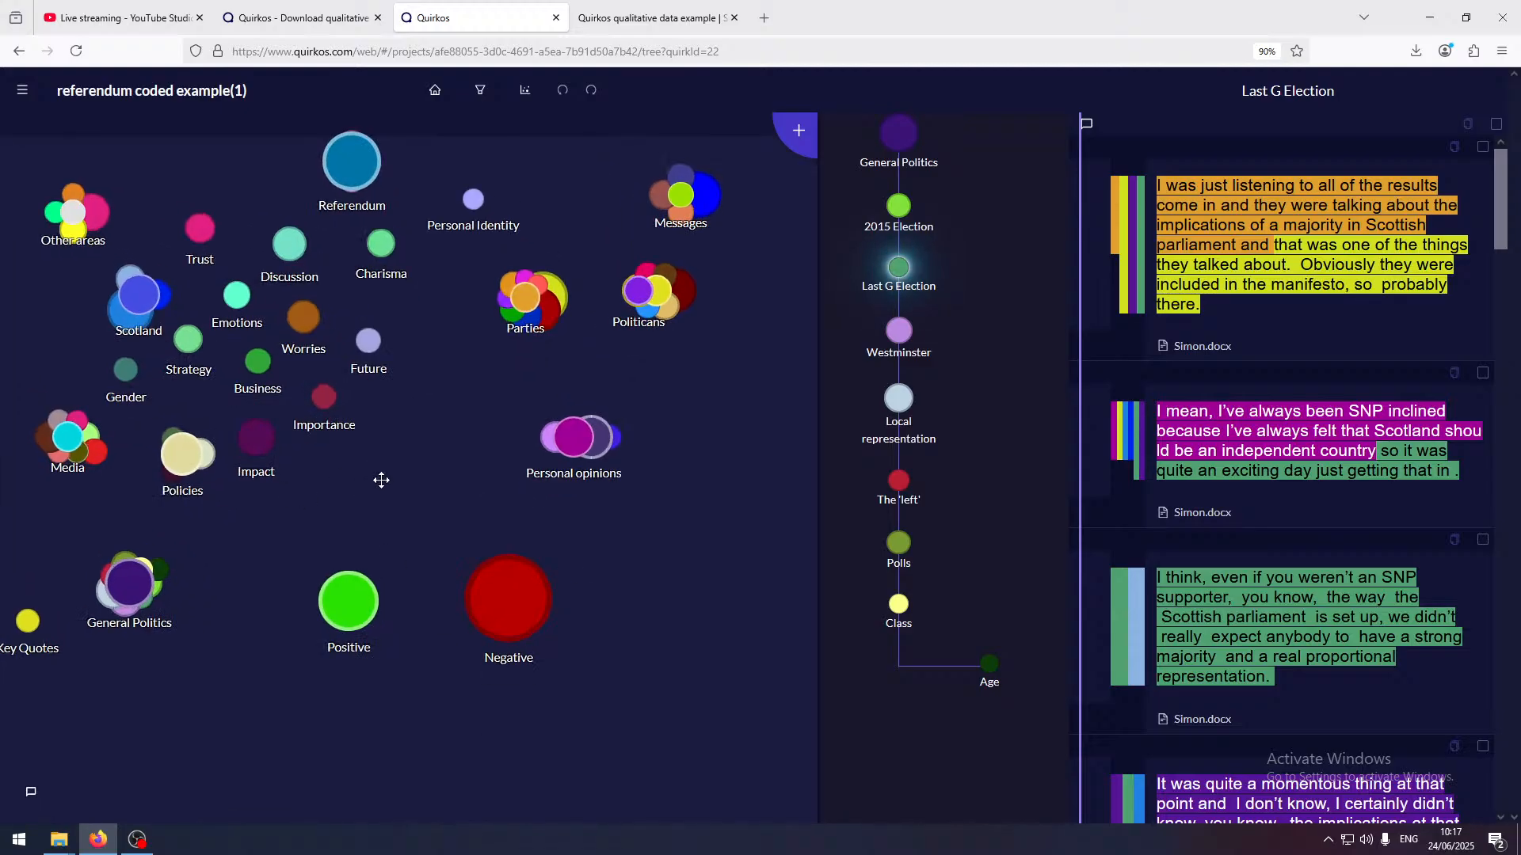
pyautogui.click(271, 461)
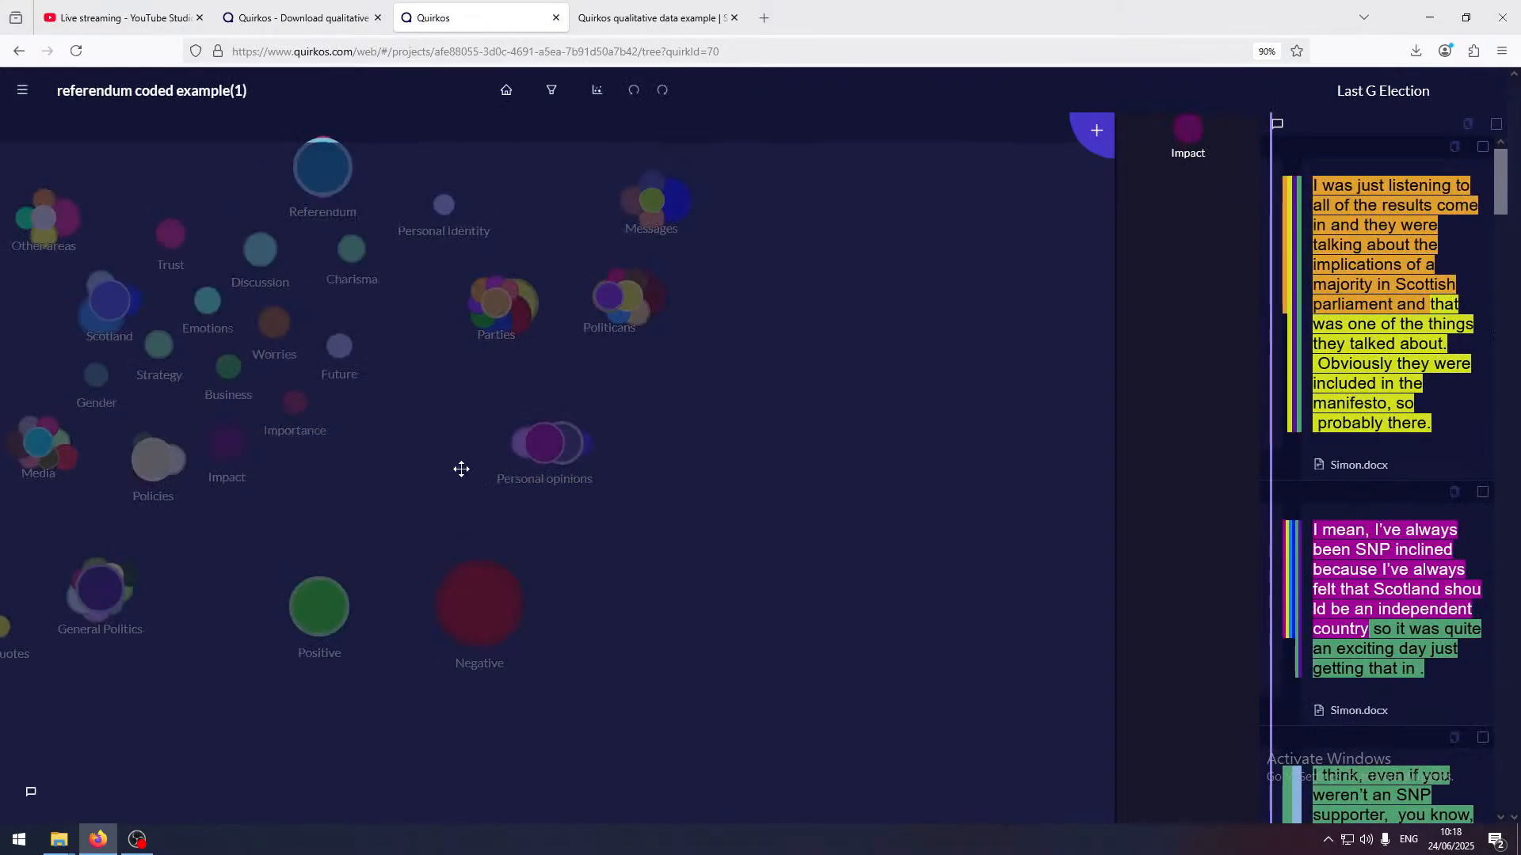
pyautogui.click(1358, 465)
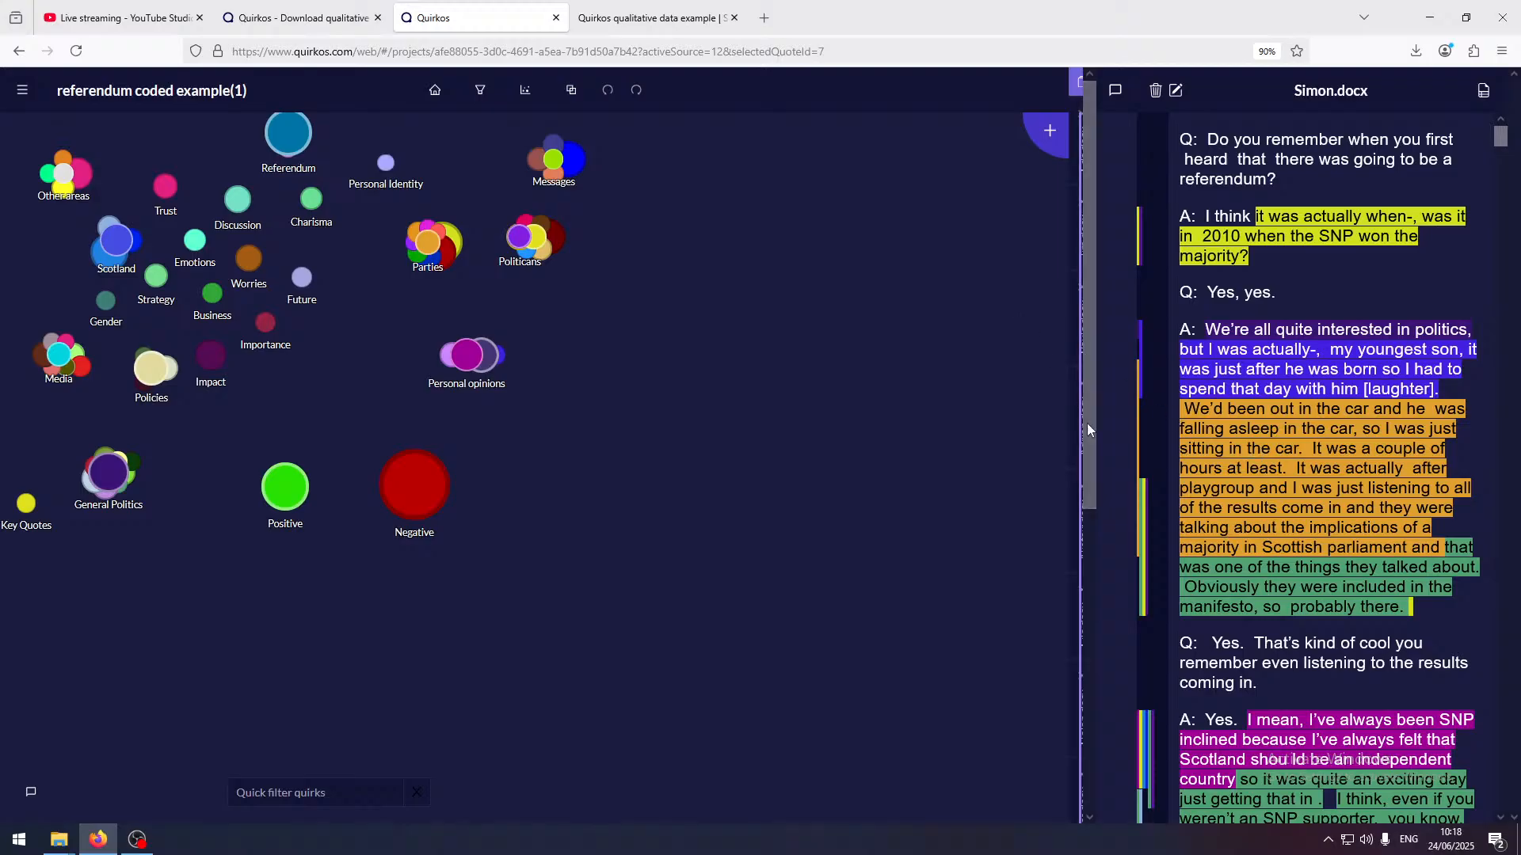
pyautogui.moveTo(1077, 486); pyautogui.dragTo(939, 485)
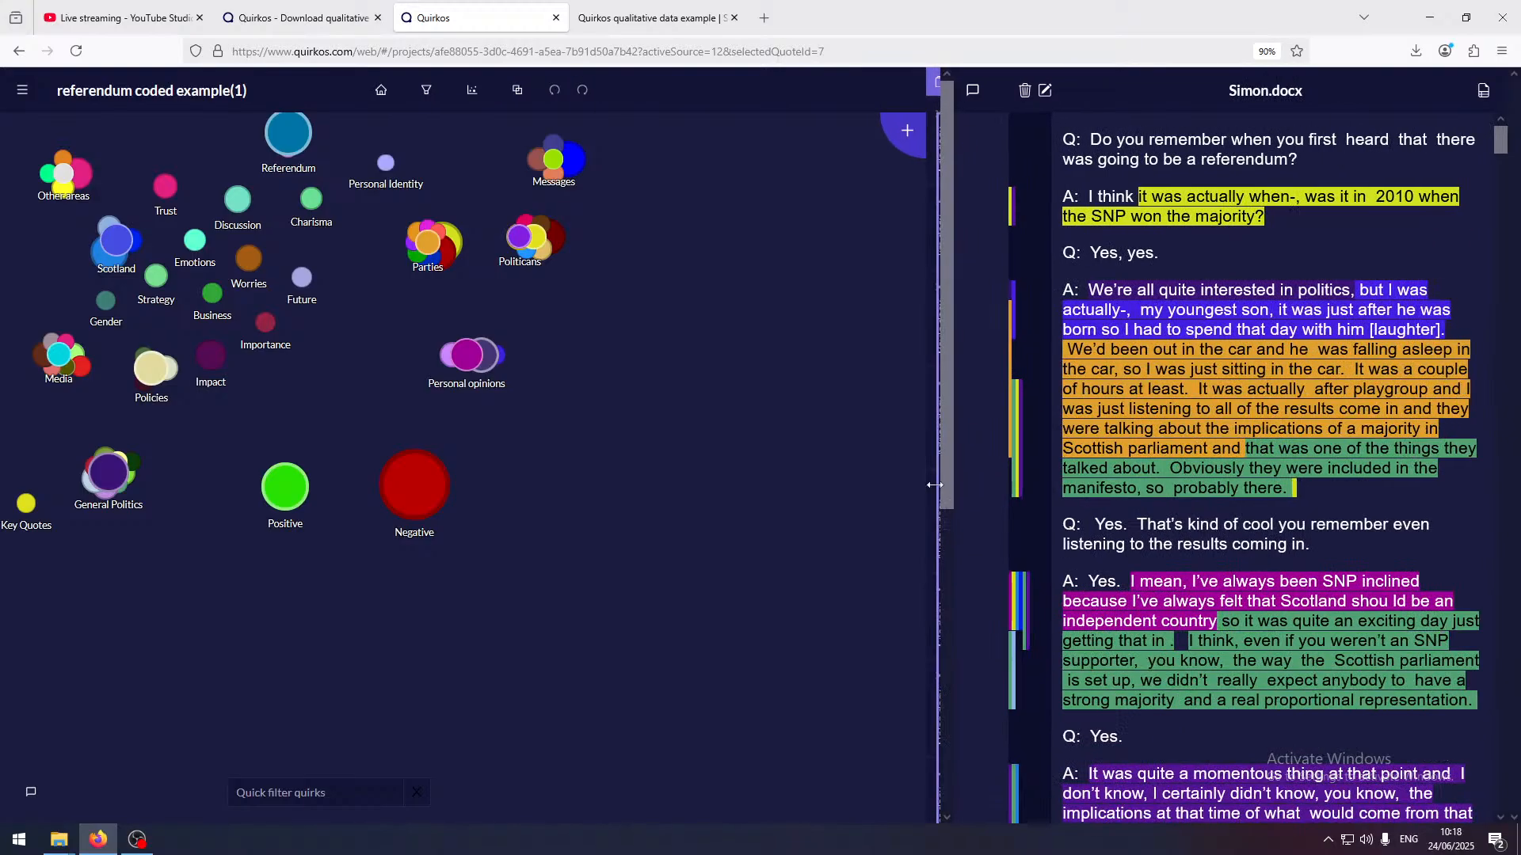
# Run a text query for "SNP" across the project and review the matching passages in Simon.docx
pyautogui.click(428, 90)
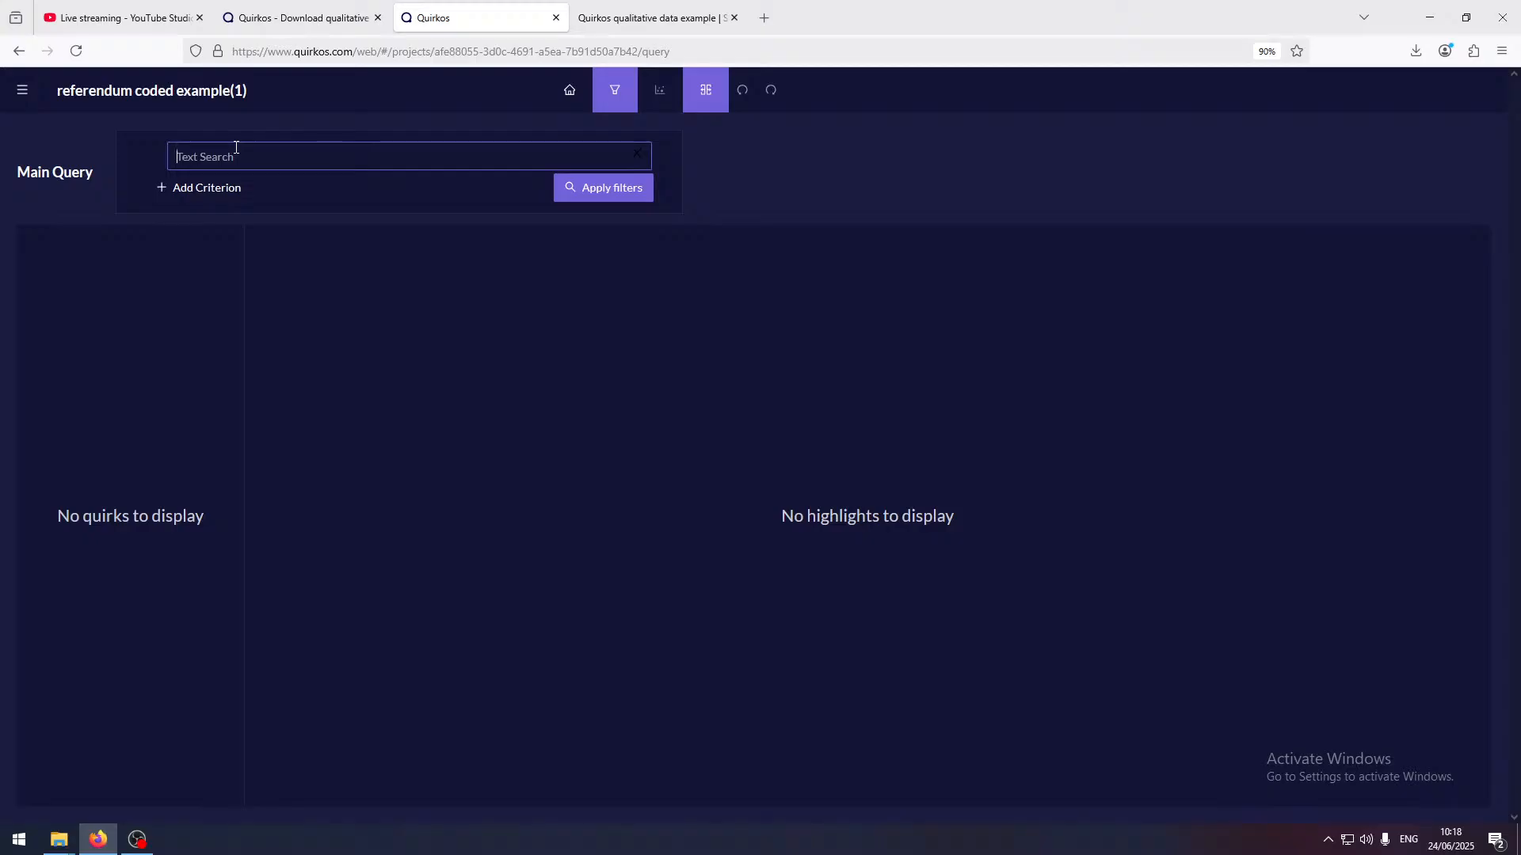
pyautogui.write('SNP')
pyautogui.press('Return')
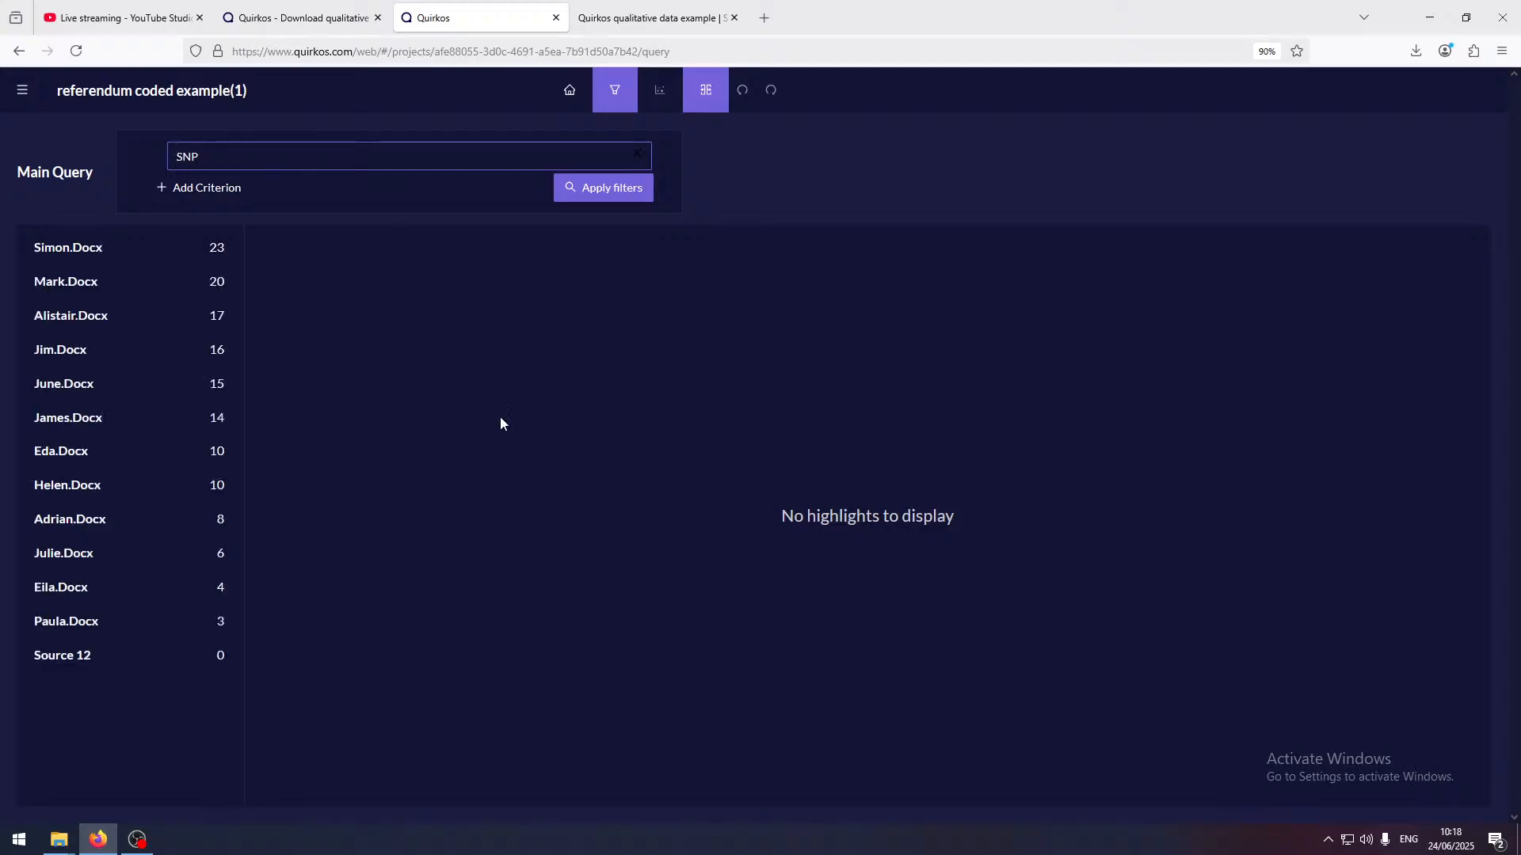
pyautogui.click(38, 248)
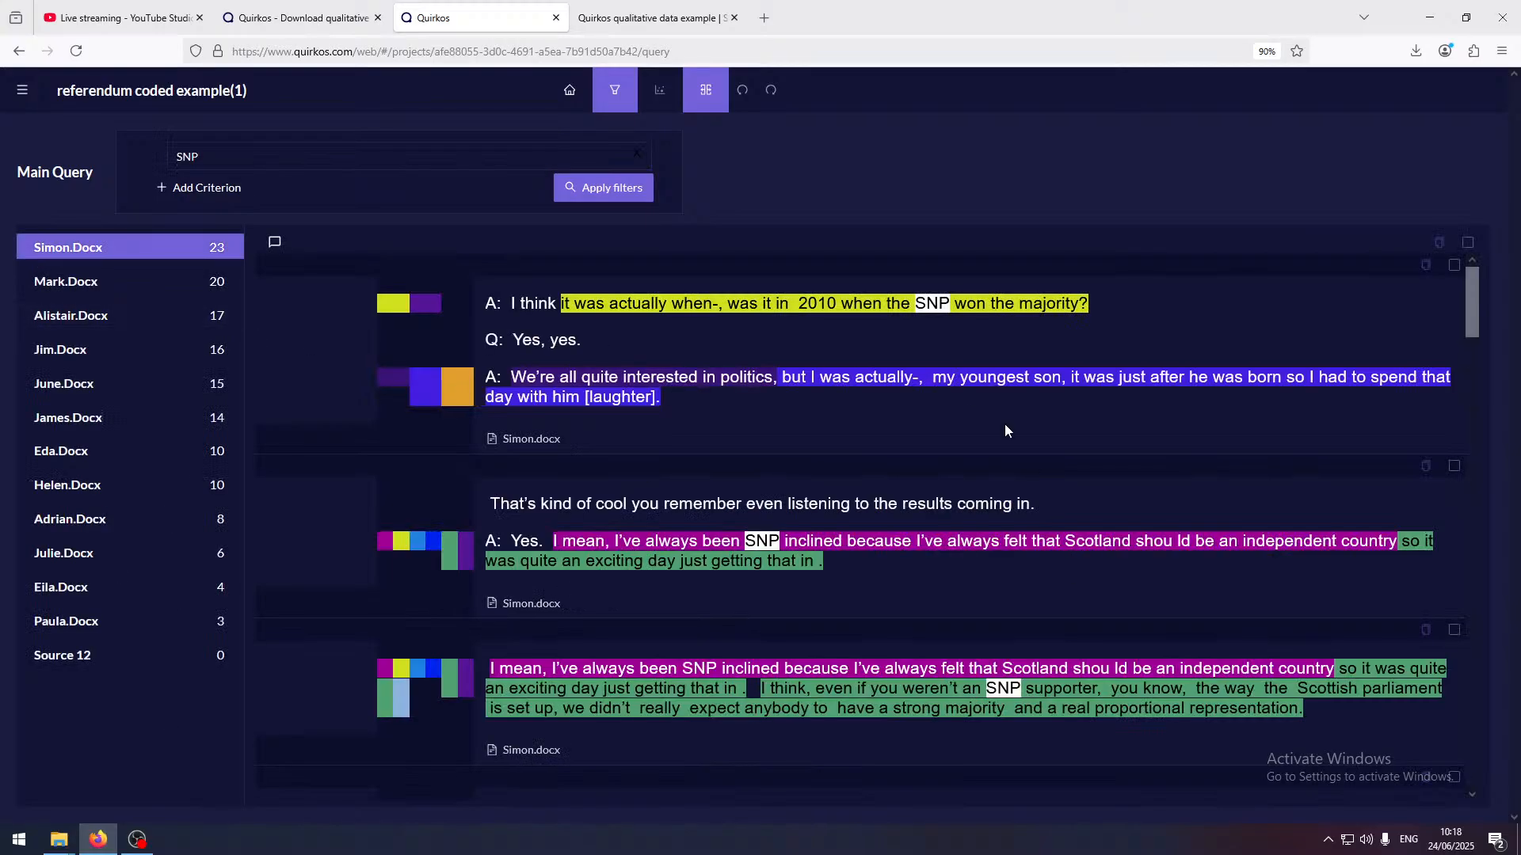
pyautogui.scroll(-15, 1005, 431)
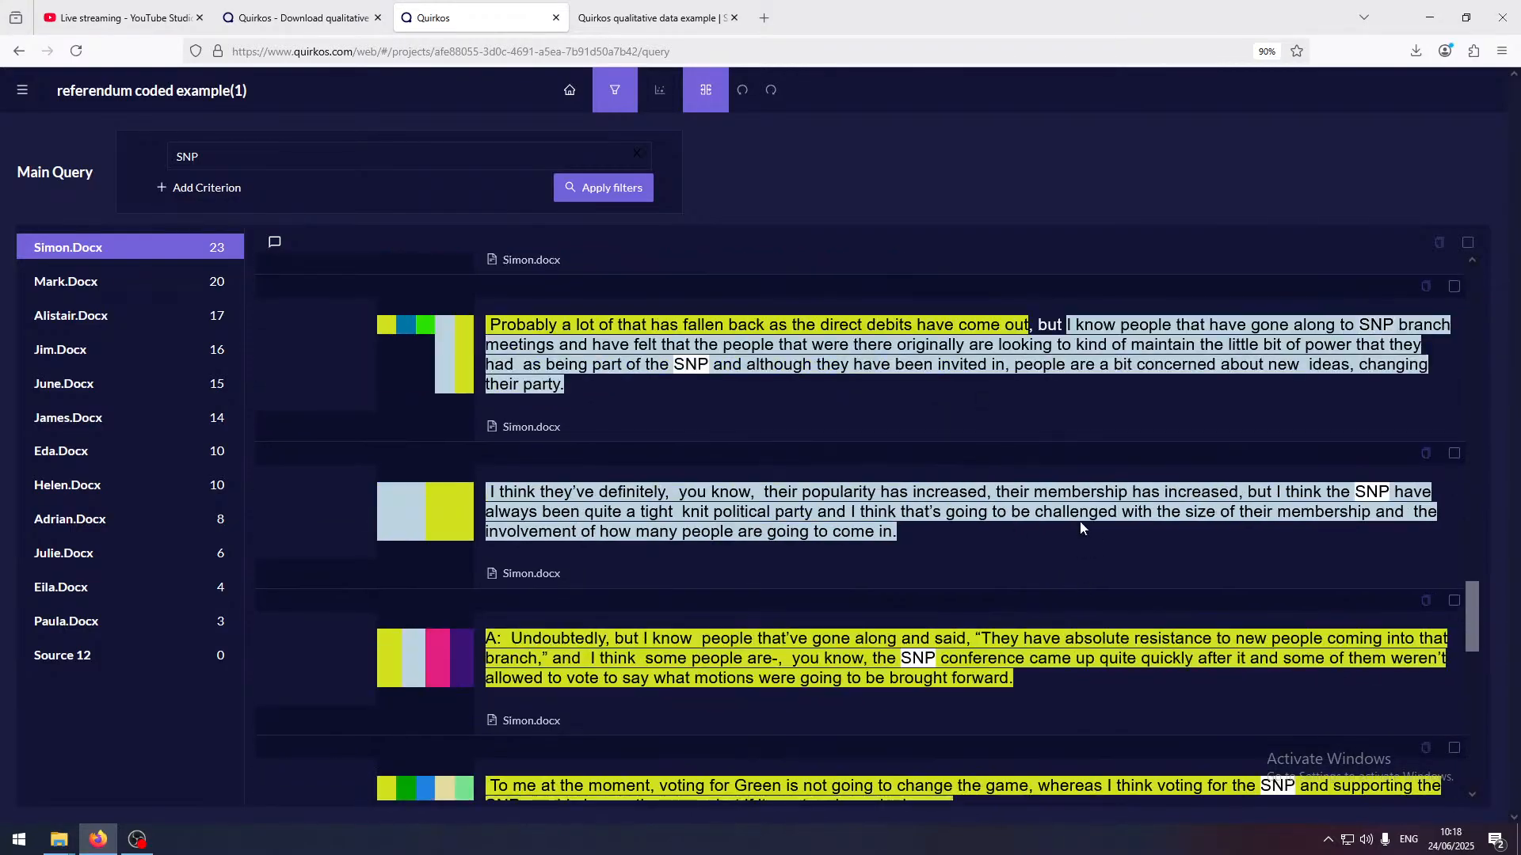
pyautogui.scroll(15, 1080, 523)
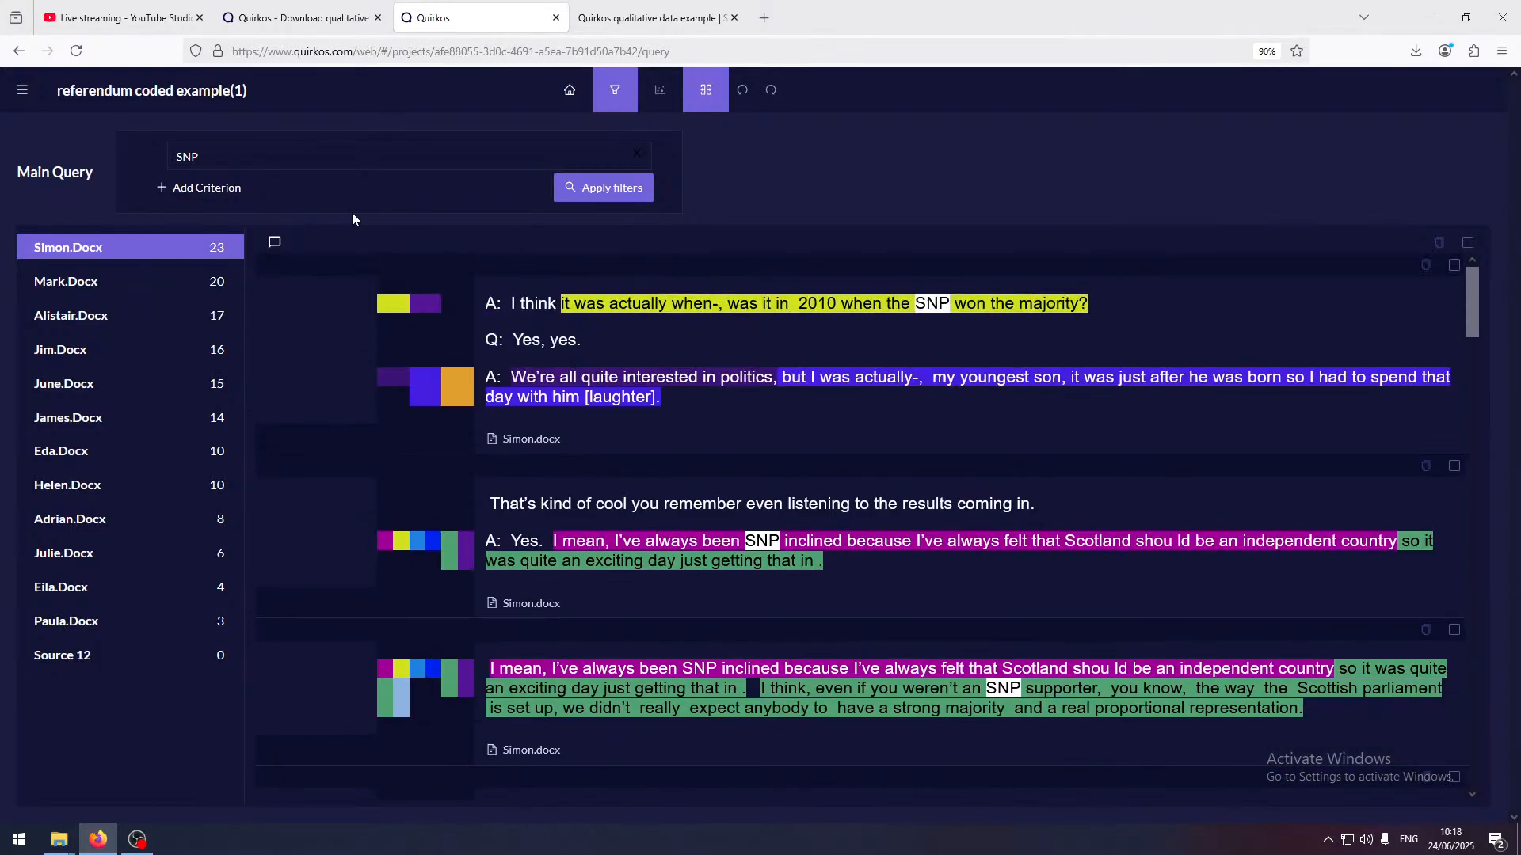
# Clear the SNP text search, add a criterion on the Age property and list its available values
pyautogui.click(231, 147)
pyautogui.press('BackSpace')
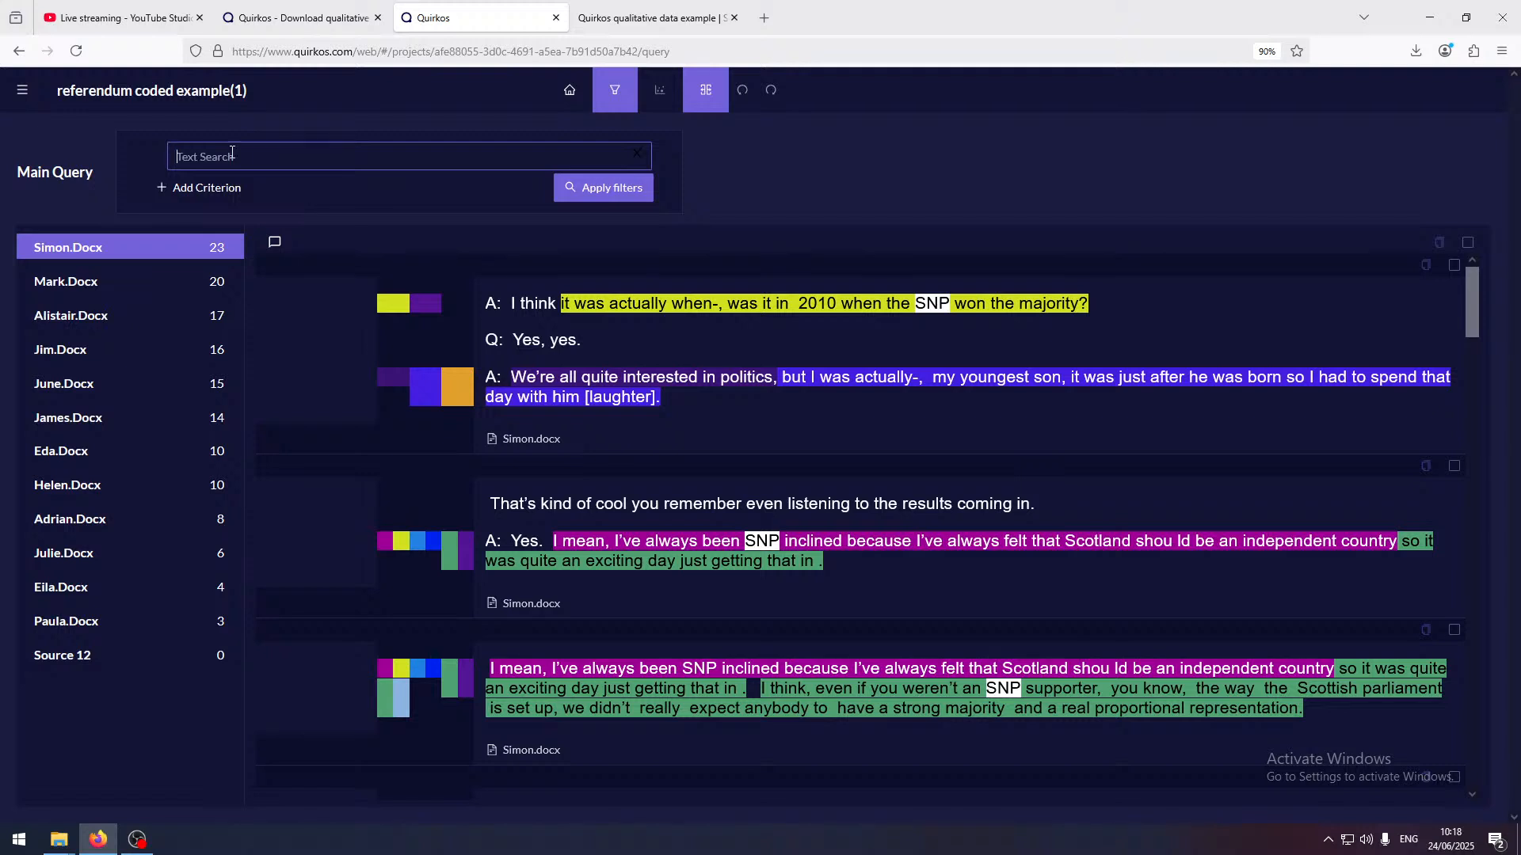
pyautogui.click(223, 189)
pyautogui.click(307, 191)
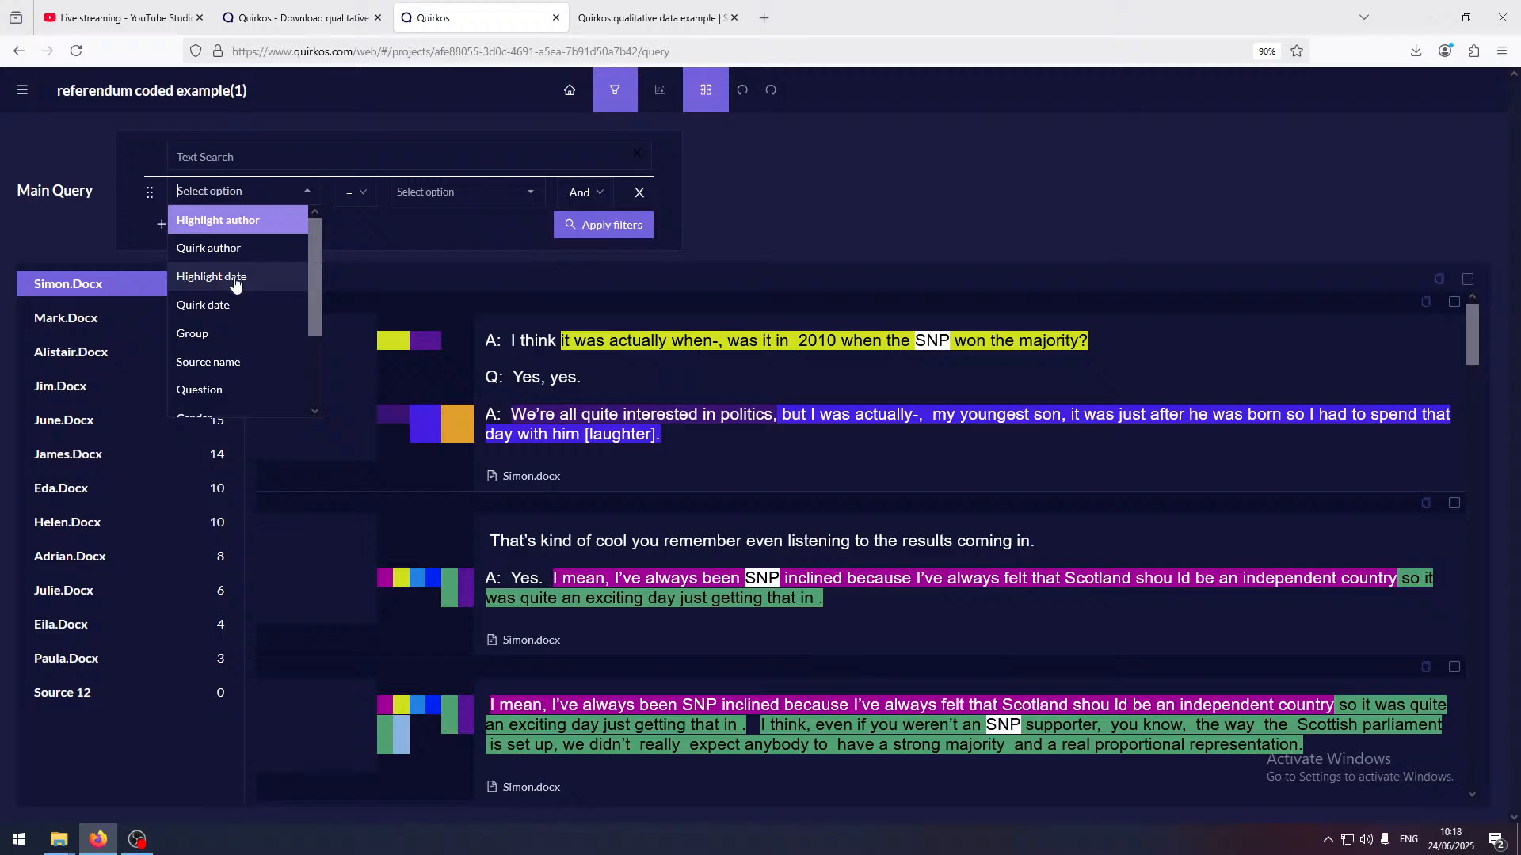
pyautogui.moveTo(314, 278); pyautogui.dragTo(317, 392)
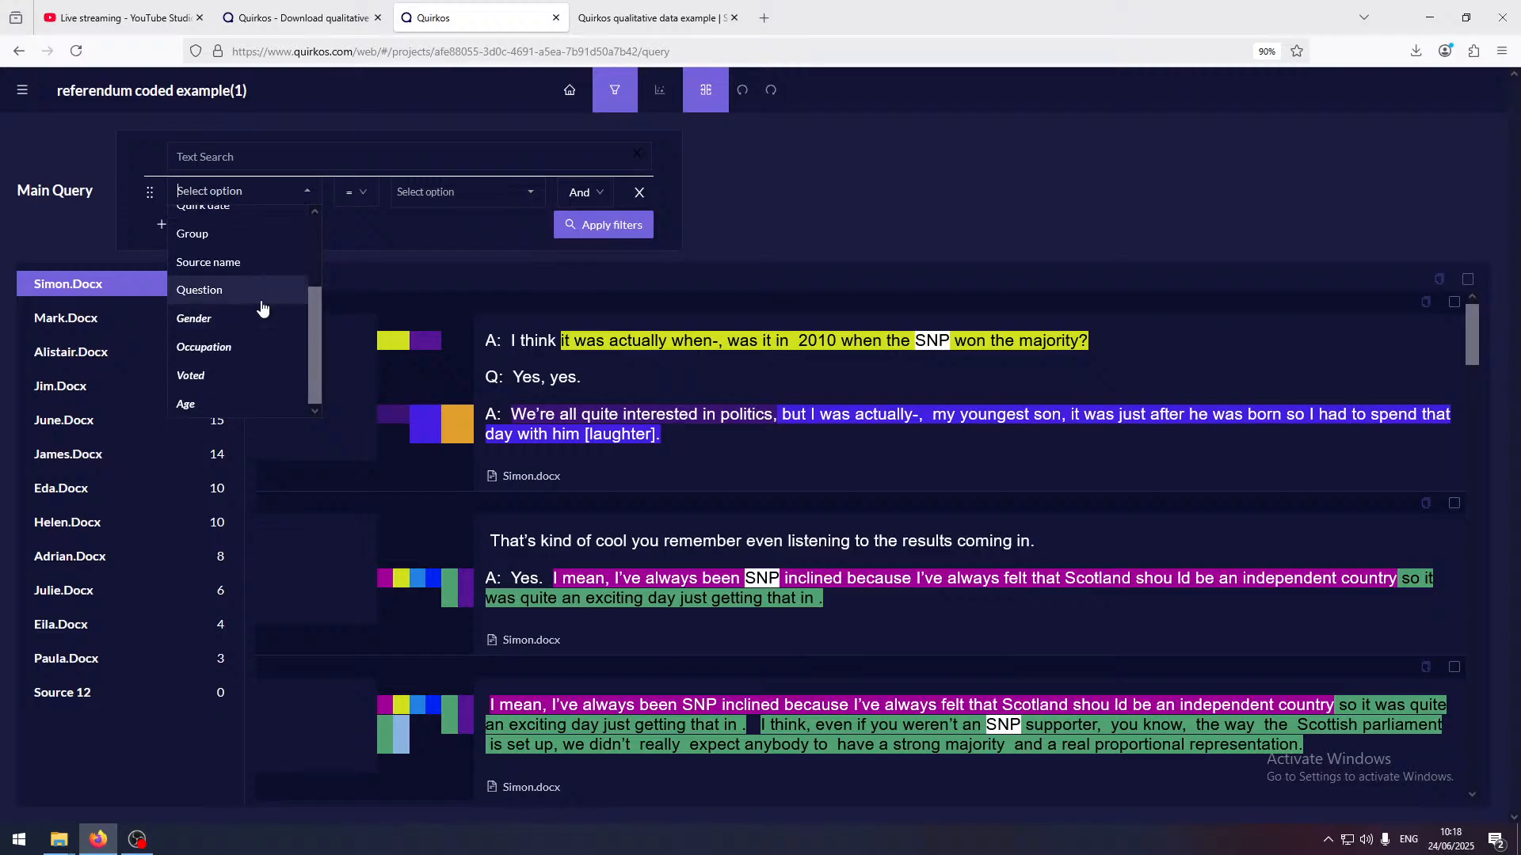
pyautogui.click(224, 405)
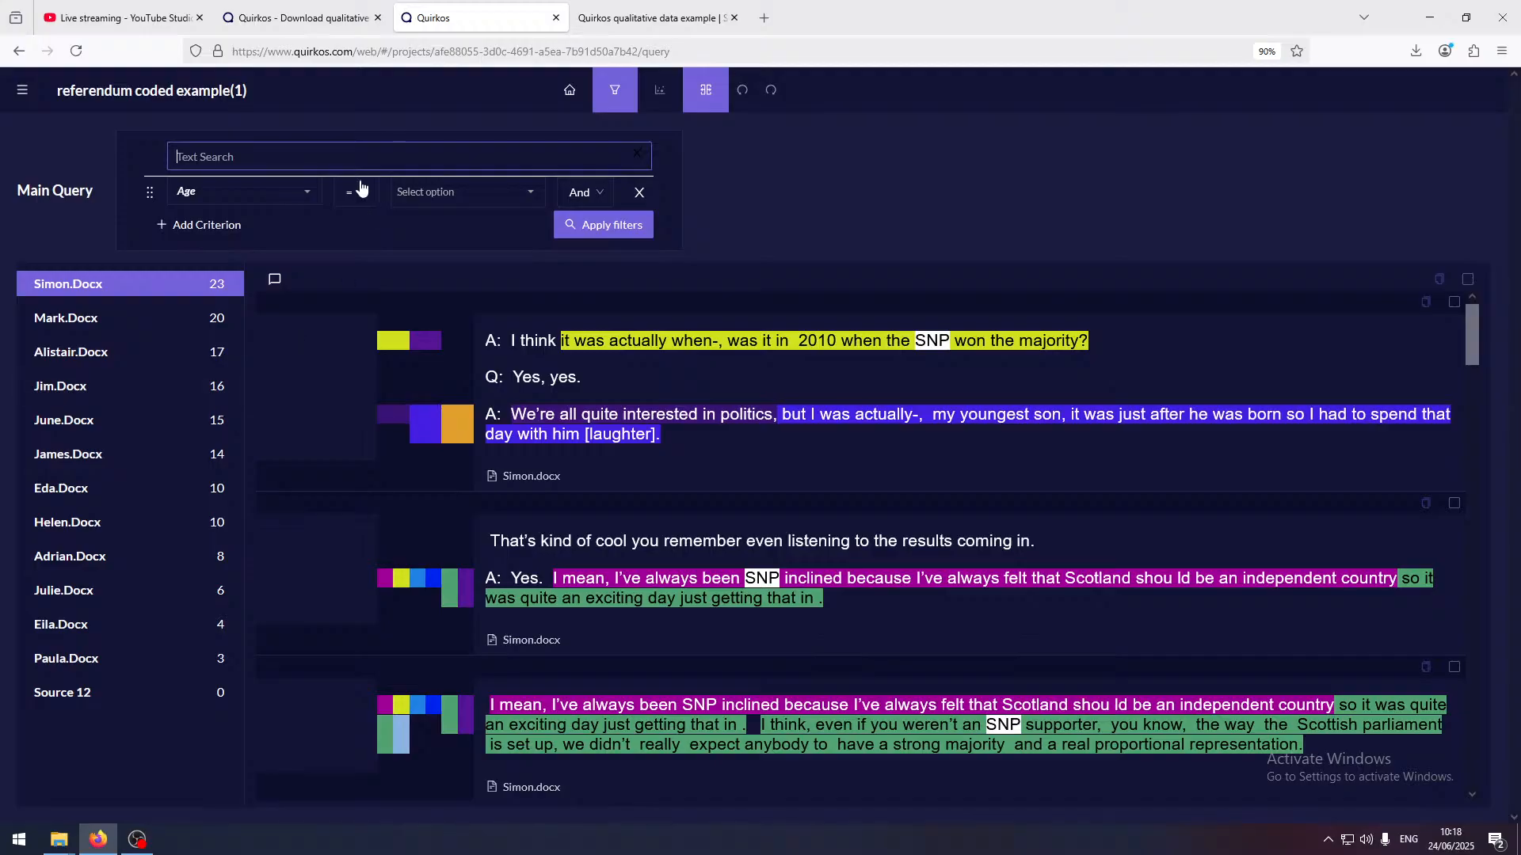
pyautogui.click(407, 195)
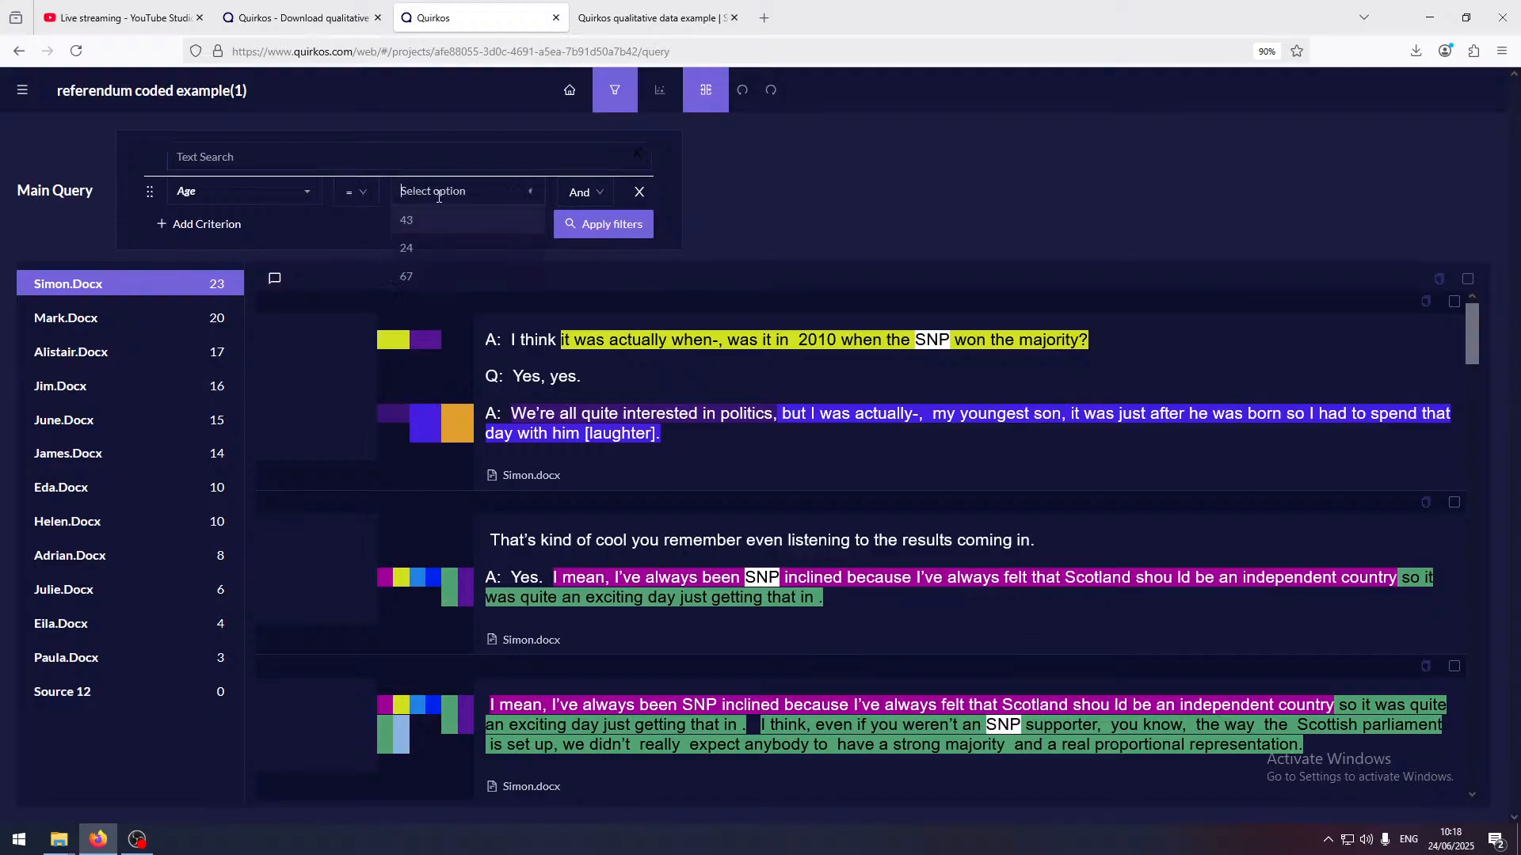
# Change the criterion to Voted = No and apply the filters to the main query
pyautogui.click(314, 199)
pyautogui.click(217, 382)
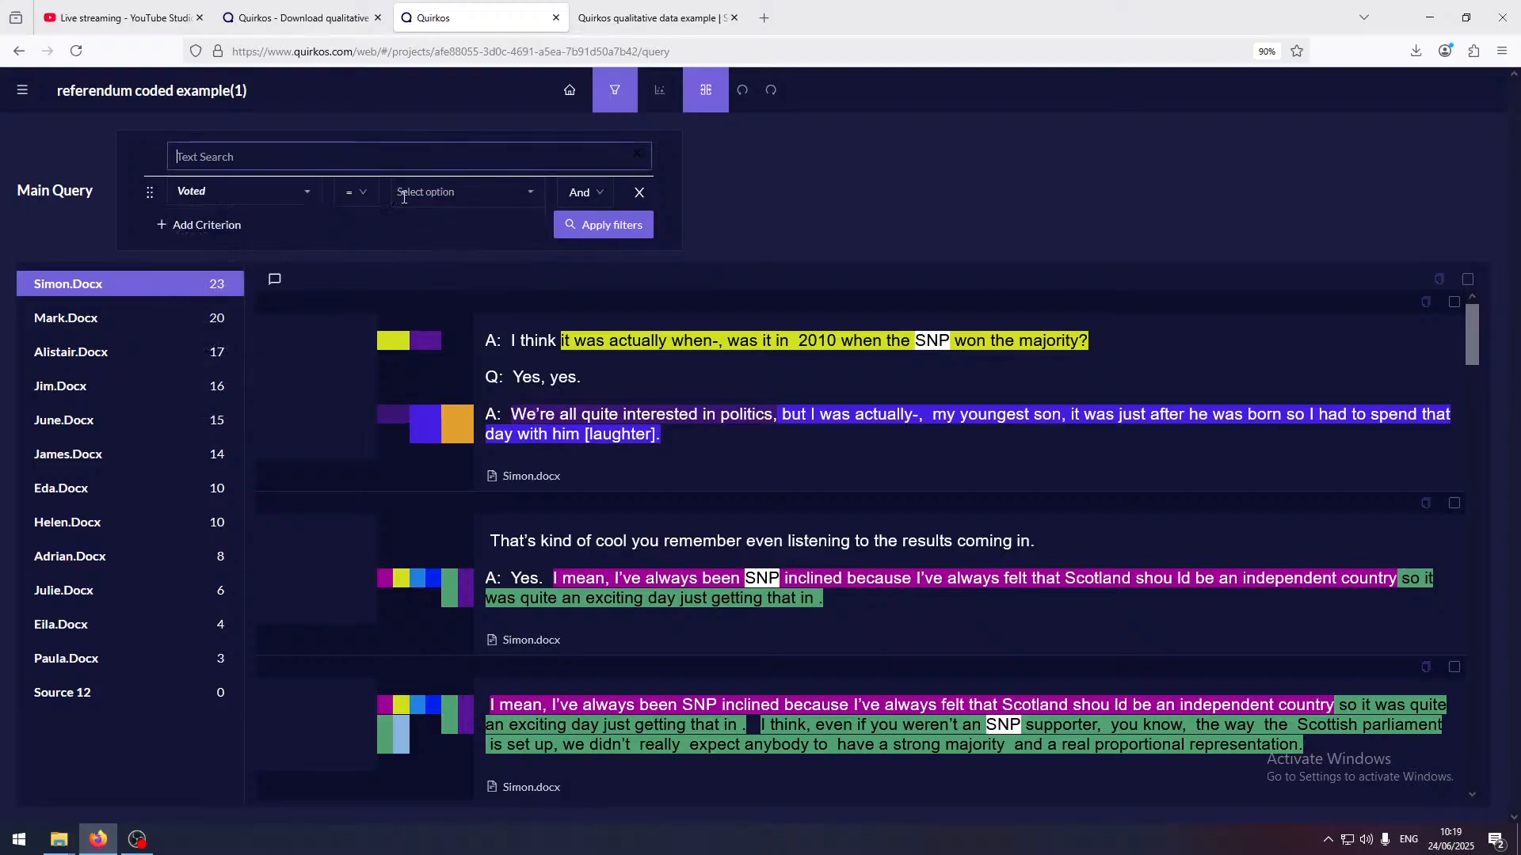
pyautogui.click(529, 198)
pyautogui.click(490, 221)
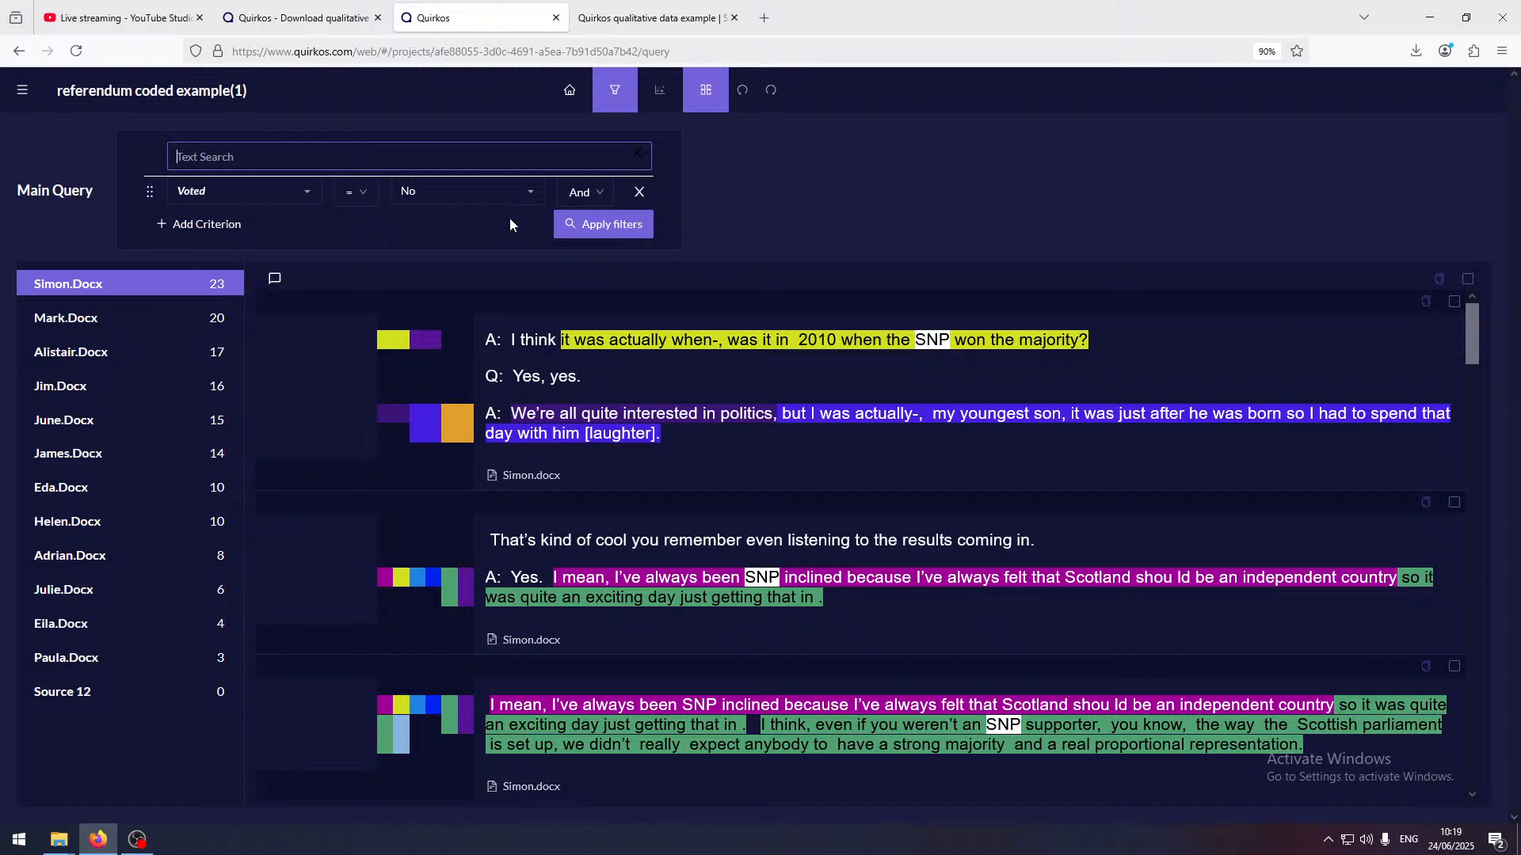
pyautogui.click(613, 225)
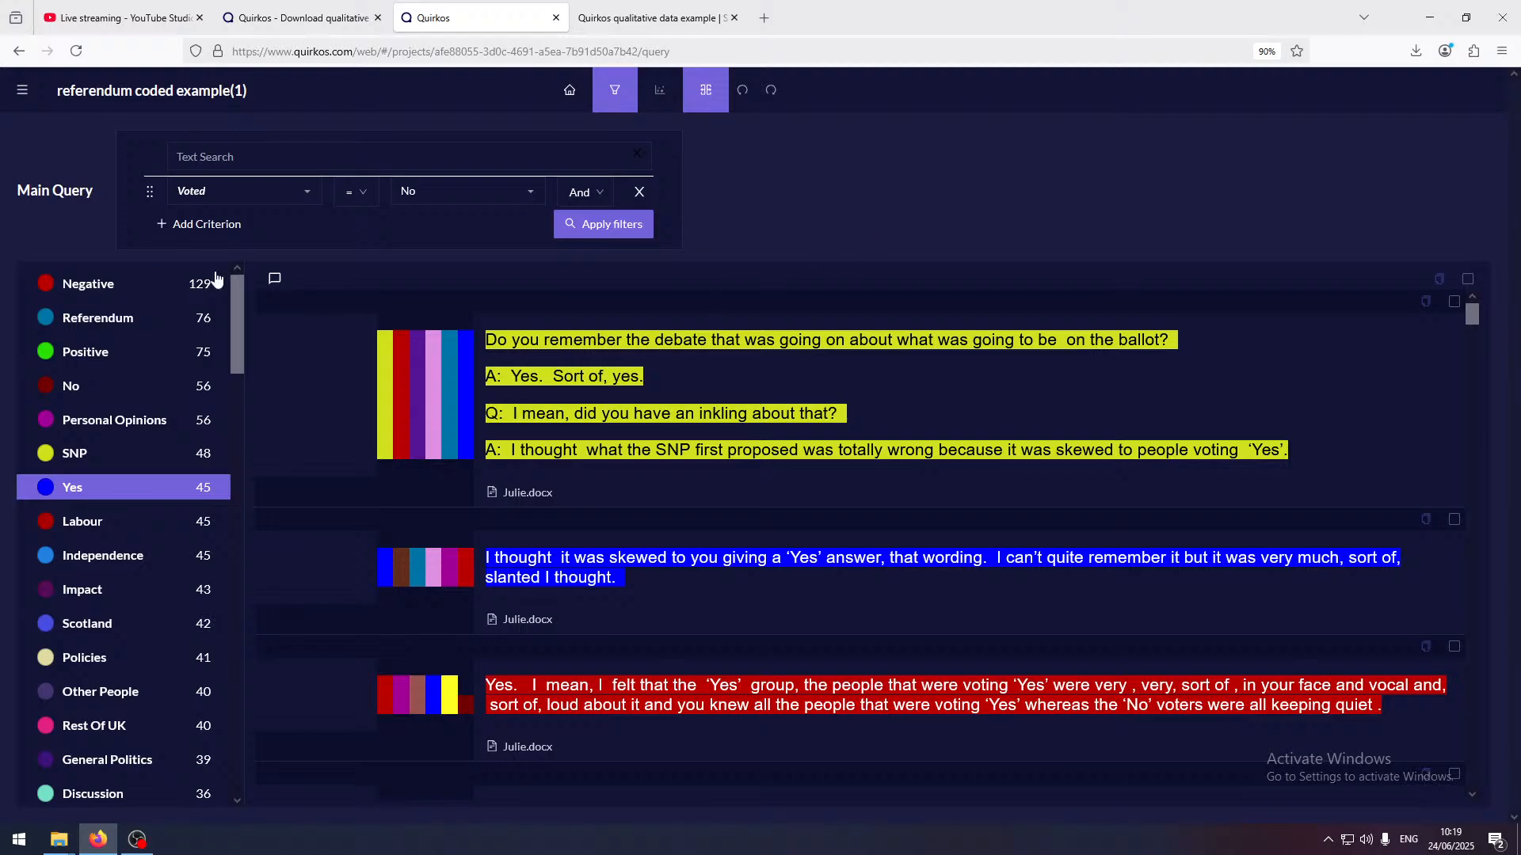
# Show the quotes coded to Negative among the No voters and examine the first Julie.docx passage about the ballot
pyautogui.click(214, 282)
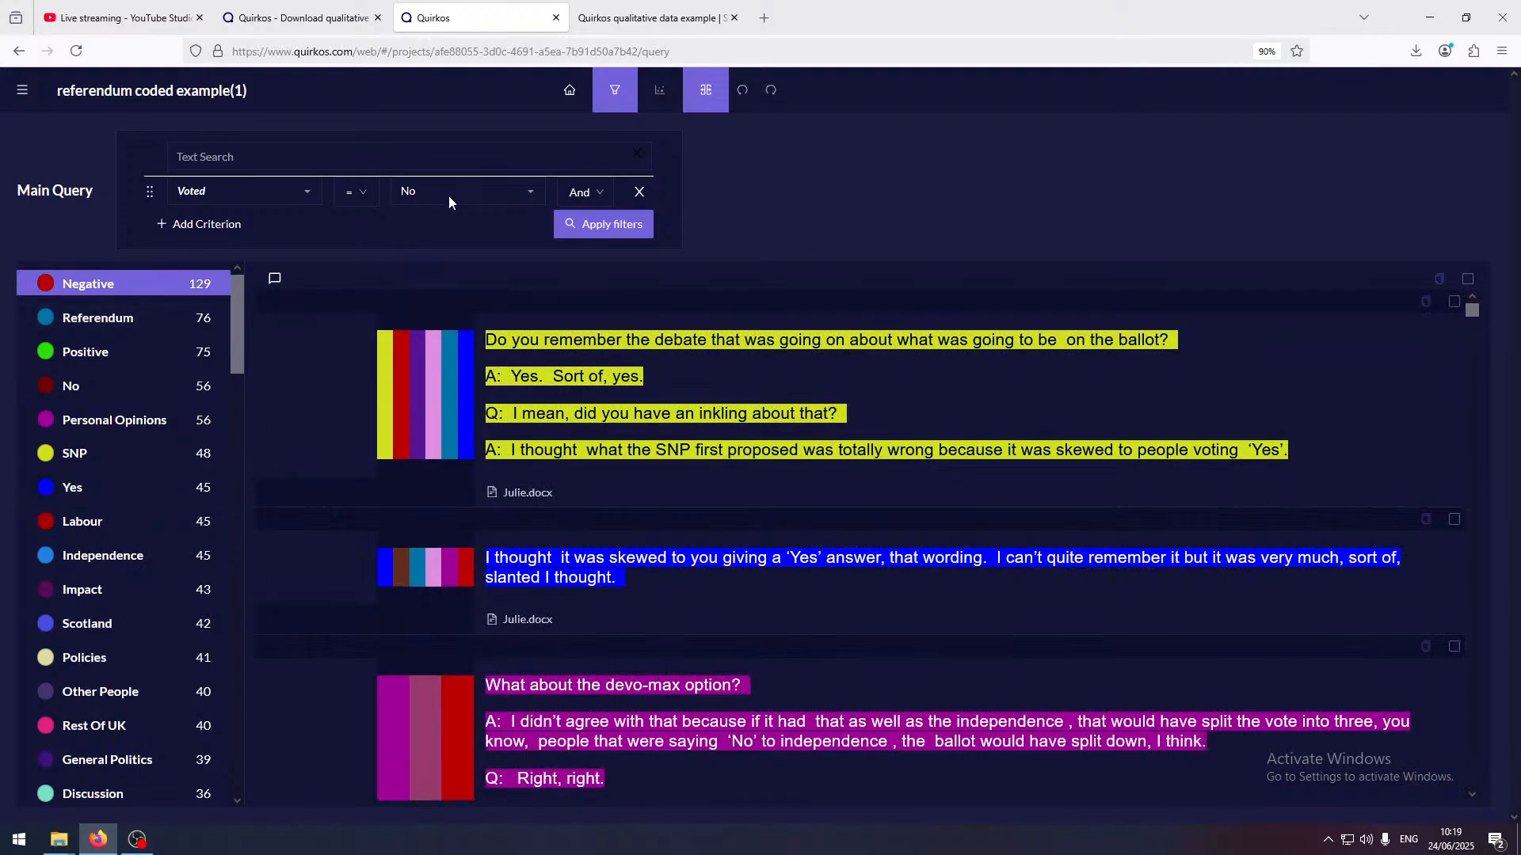
pyautogui.scroll(-1, 778, 390)
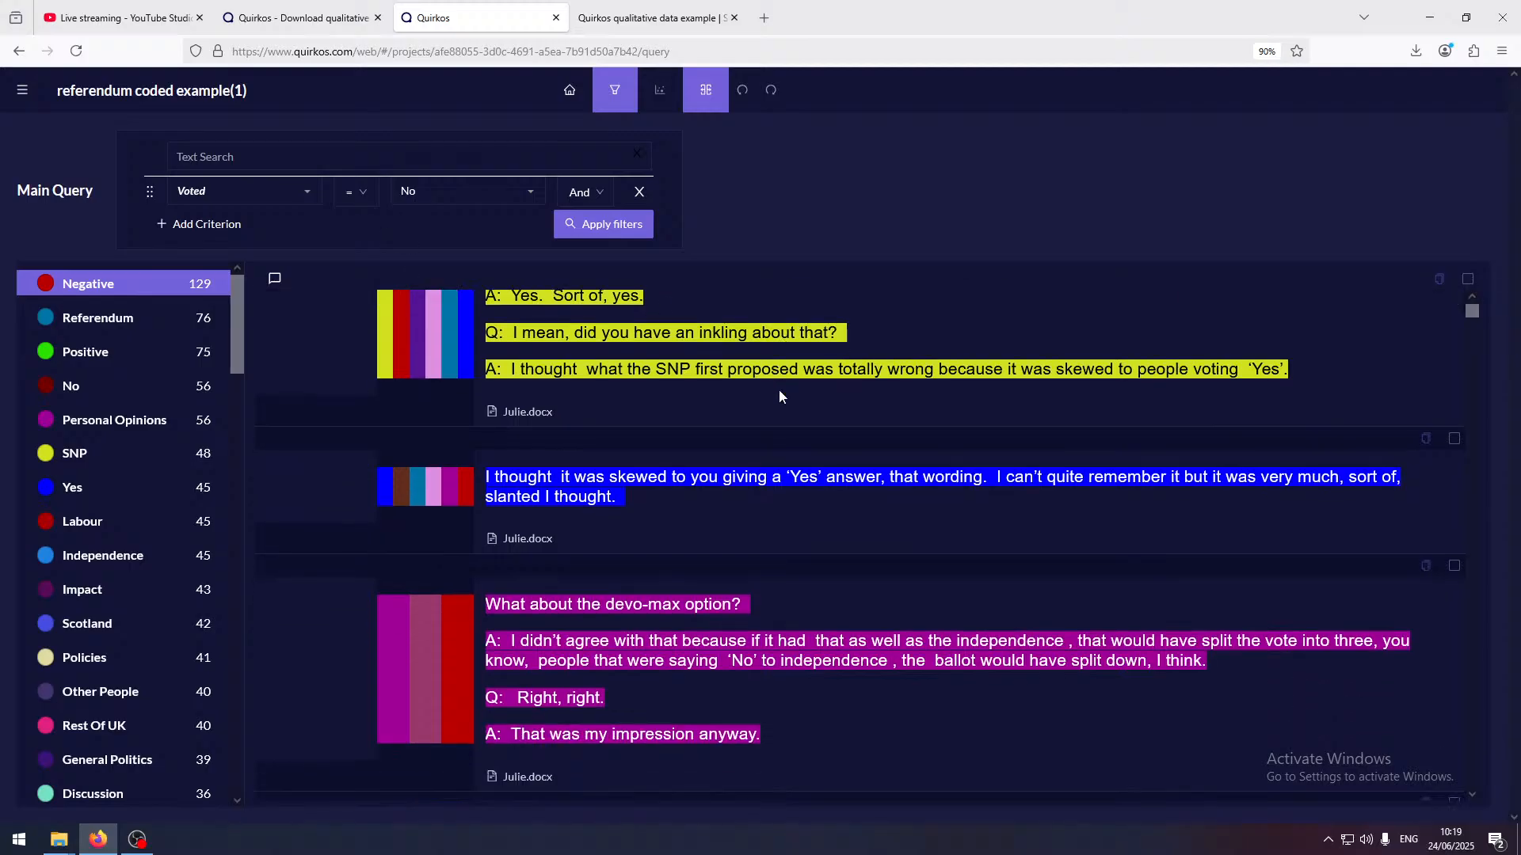
pyautogui.scroll(1, 778, 390)
pyautogui.moveTo(559, 450); pyautogui.dragTo(1246, 452)
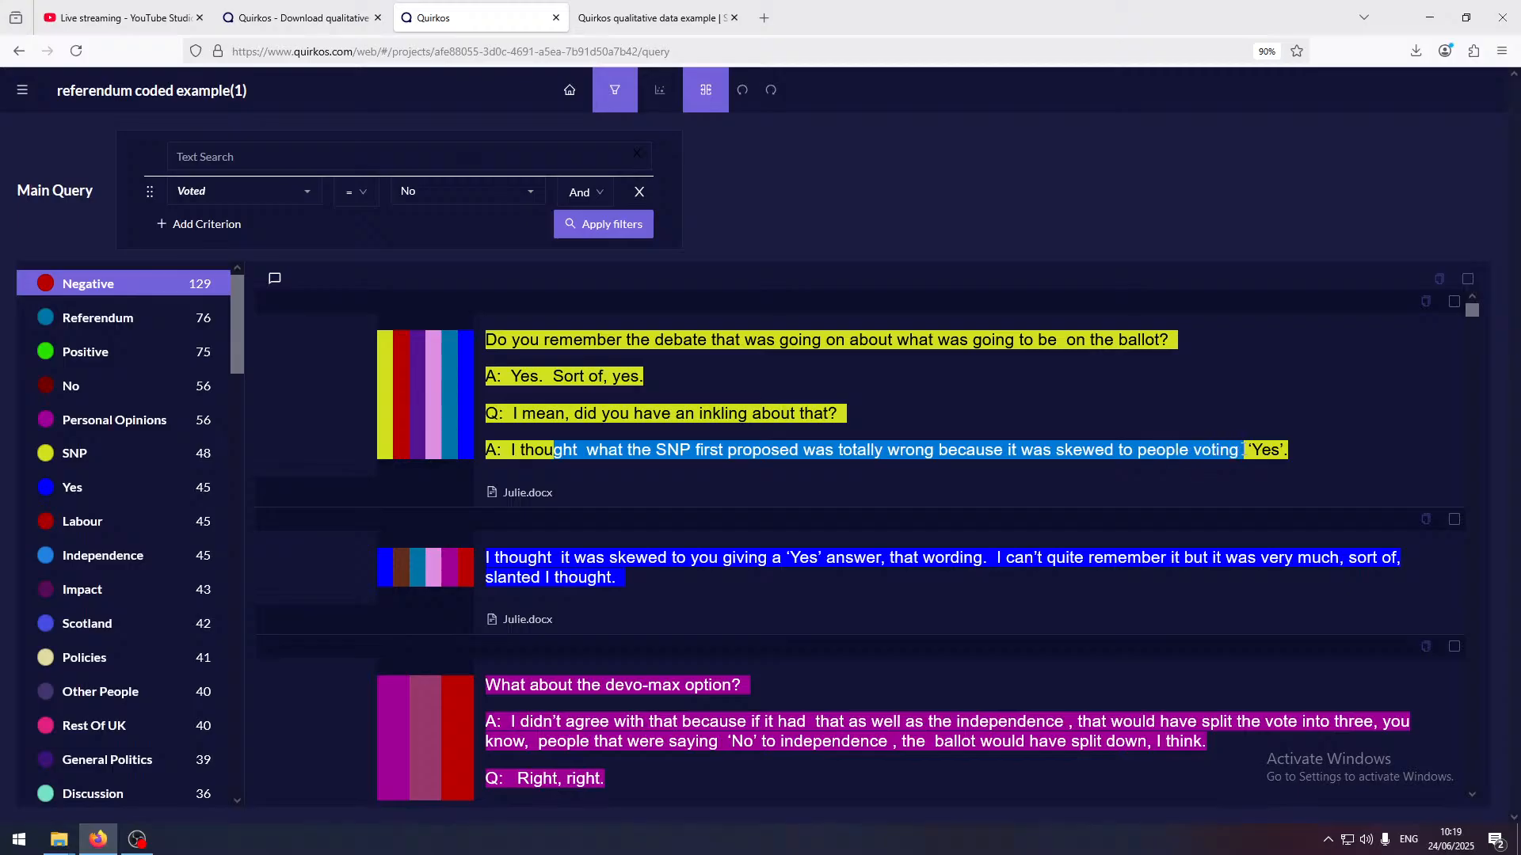
pyautogui.click(1165, 441)
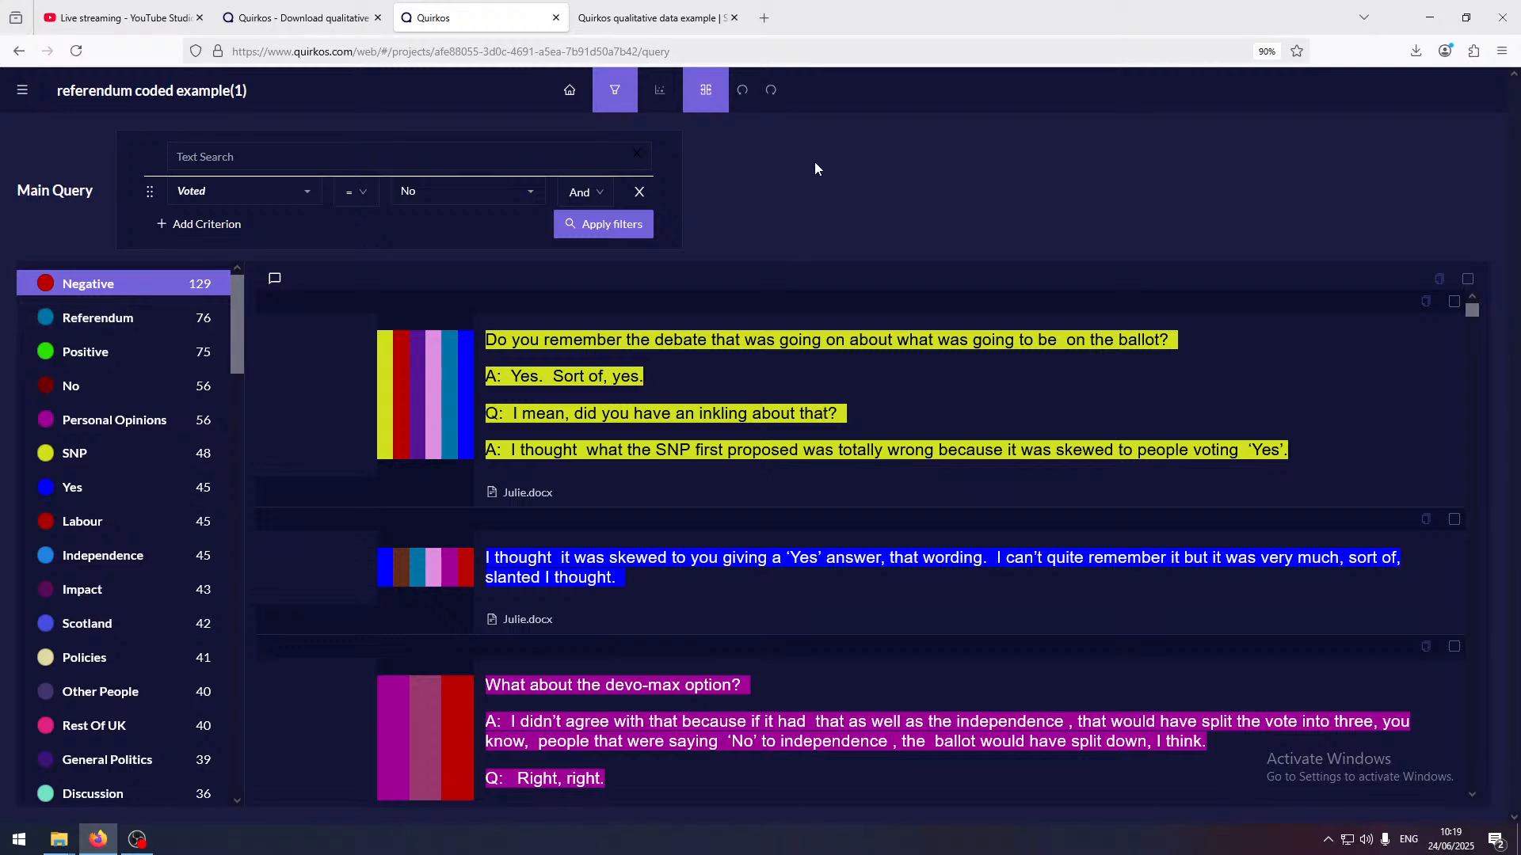
# Set up a side-by-side second query for Voted = Yes, apply it and show its Negative quotes
pyautogui.click(713, 87)
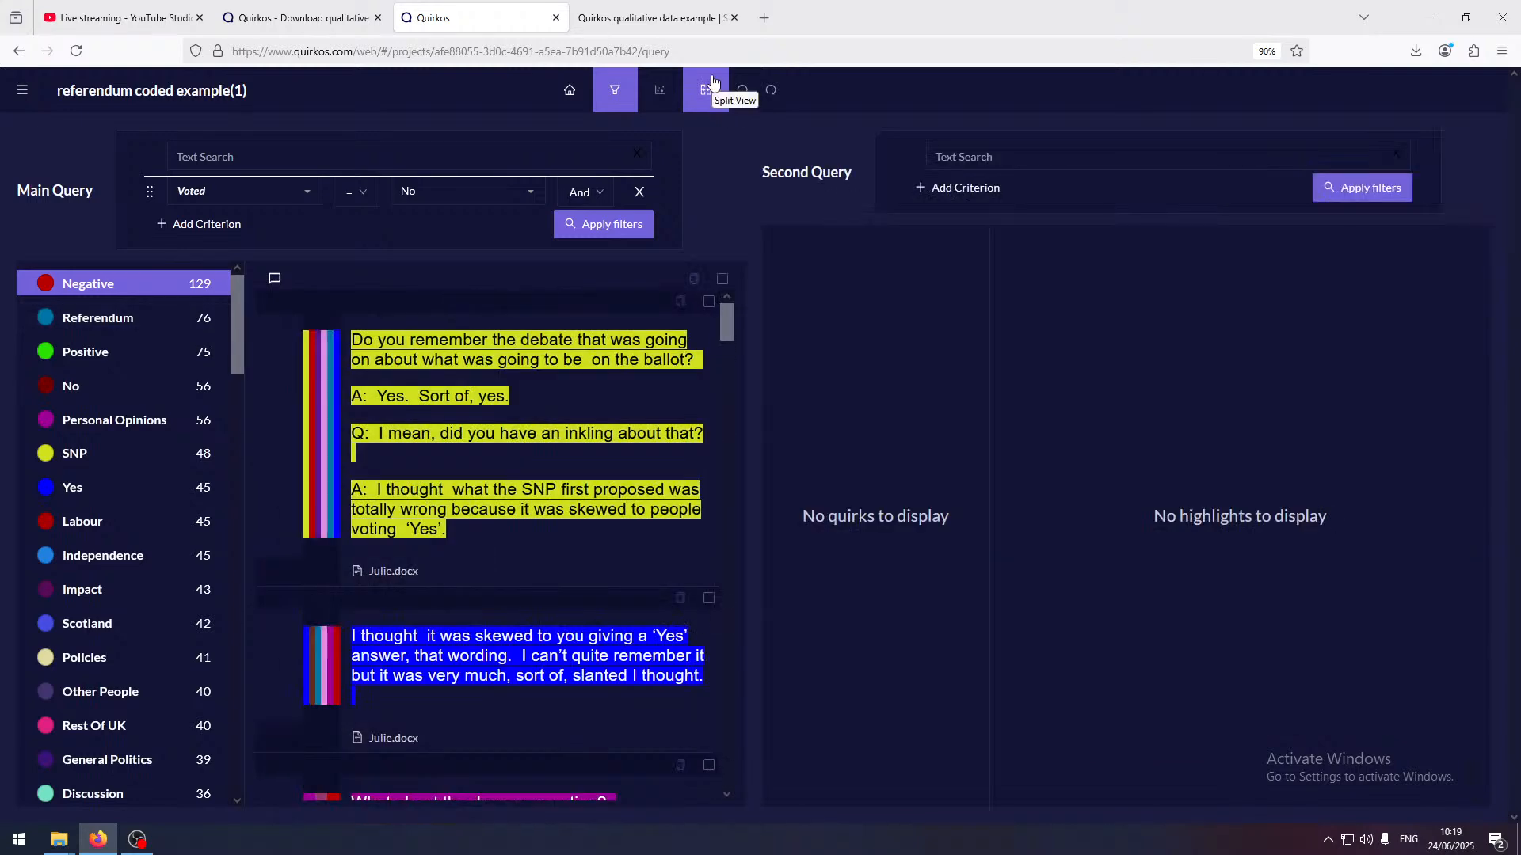
pyautogui.click(964, 192)
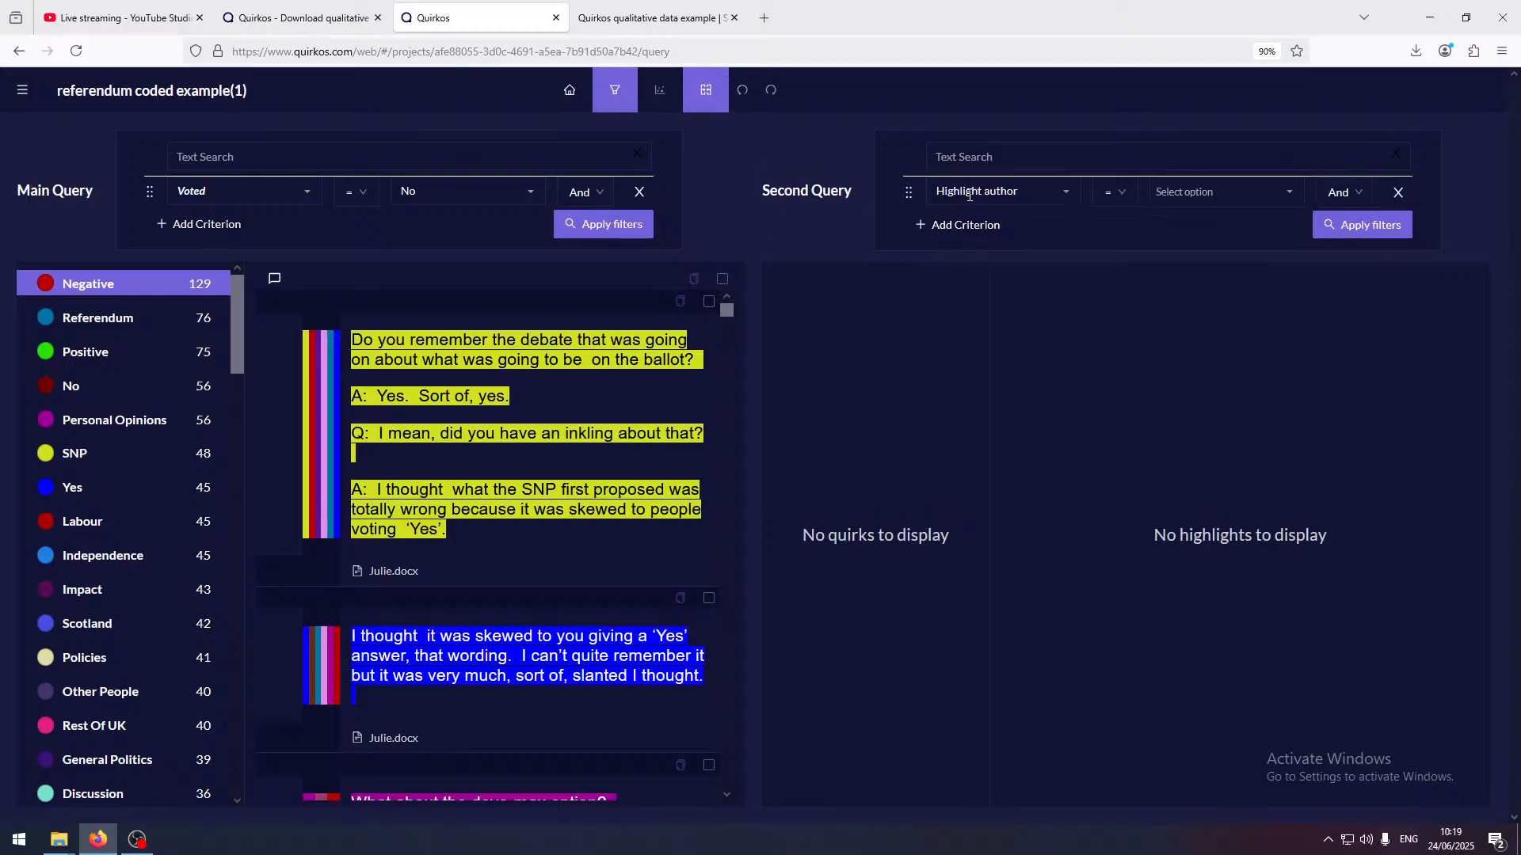
pyautogui.click(1065, 194)
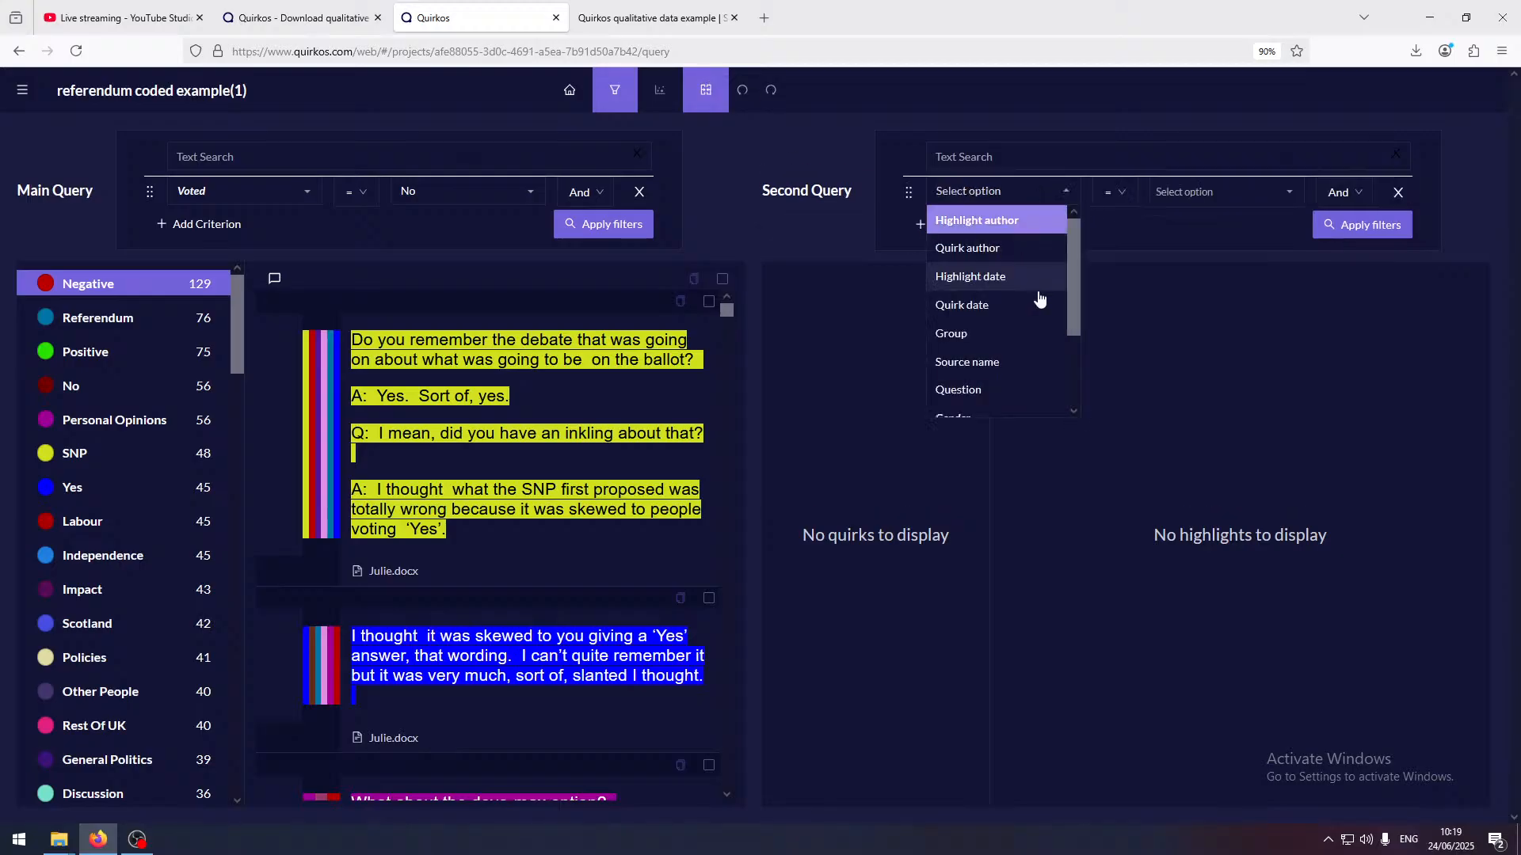
pyautogui.scroll(-3, 1008, 361)
pyautogui.click(1006, 377)
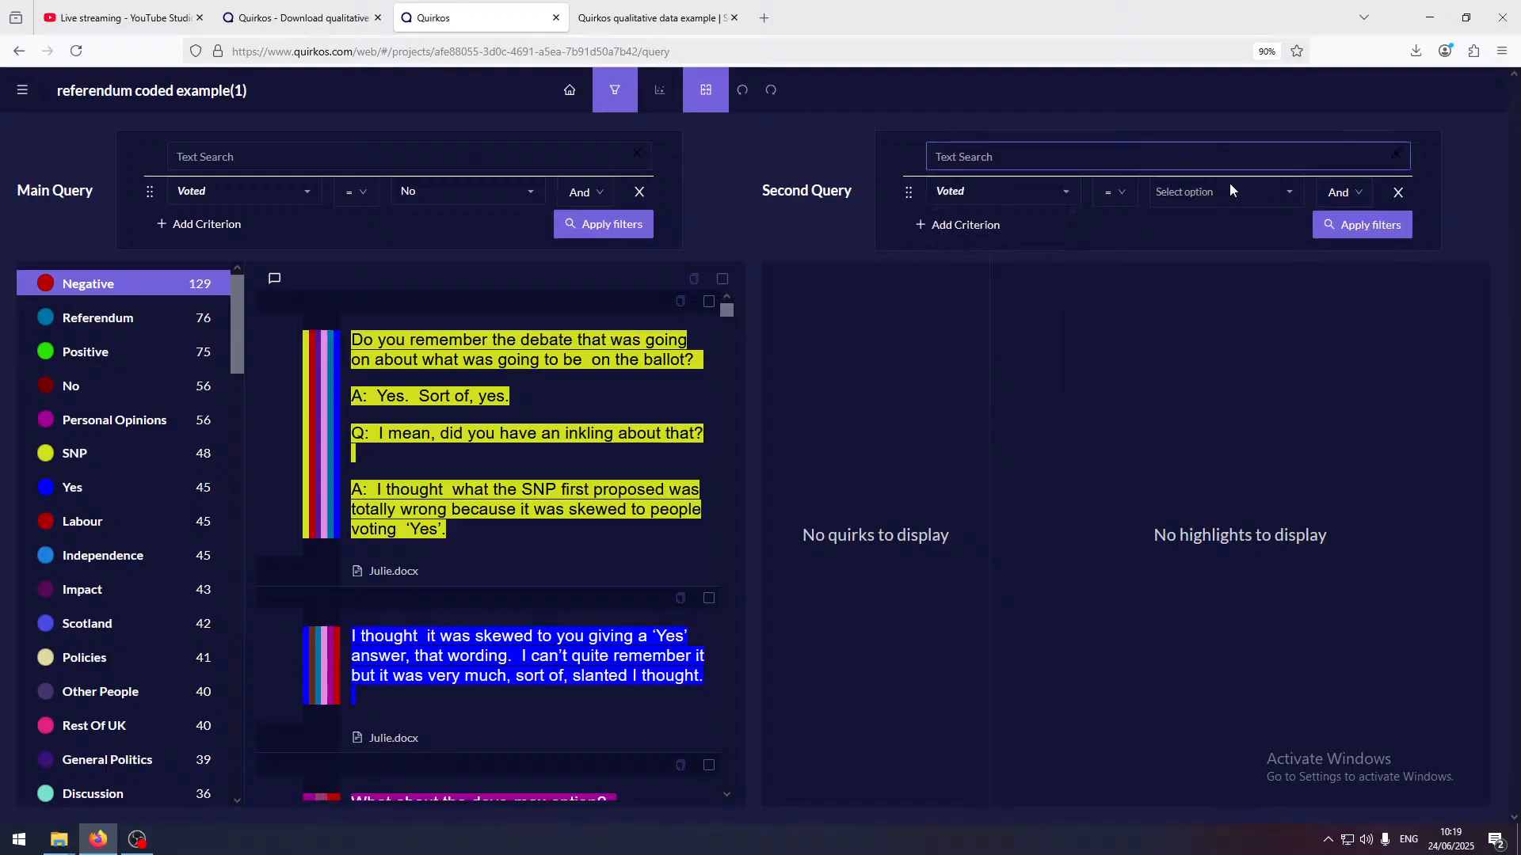
pyautogui.click(1290, 202)
pyautogui.click(1195, 246)
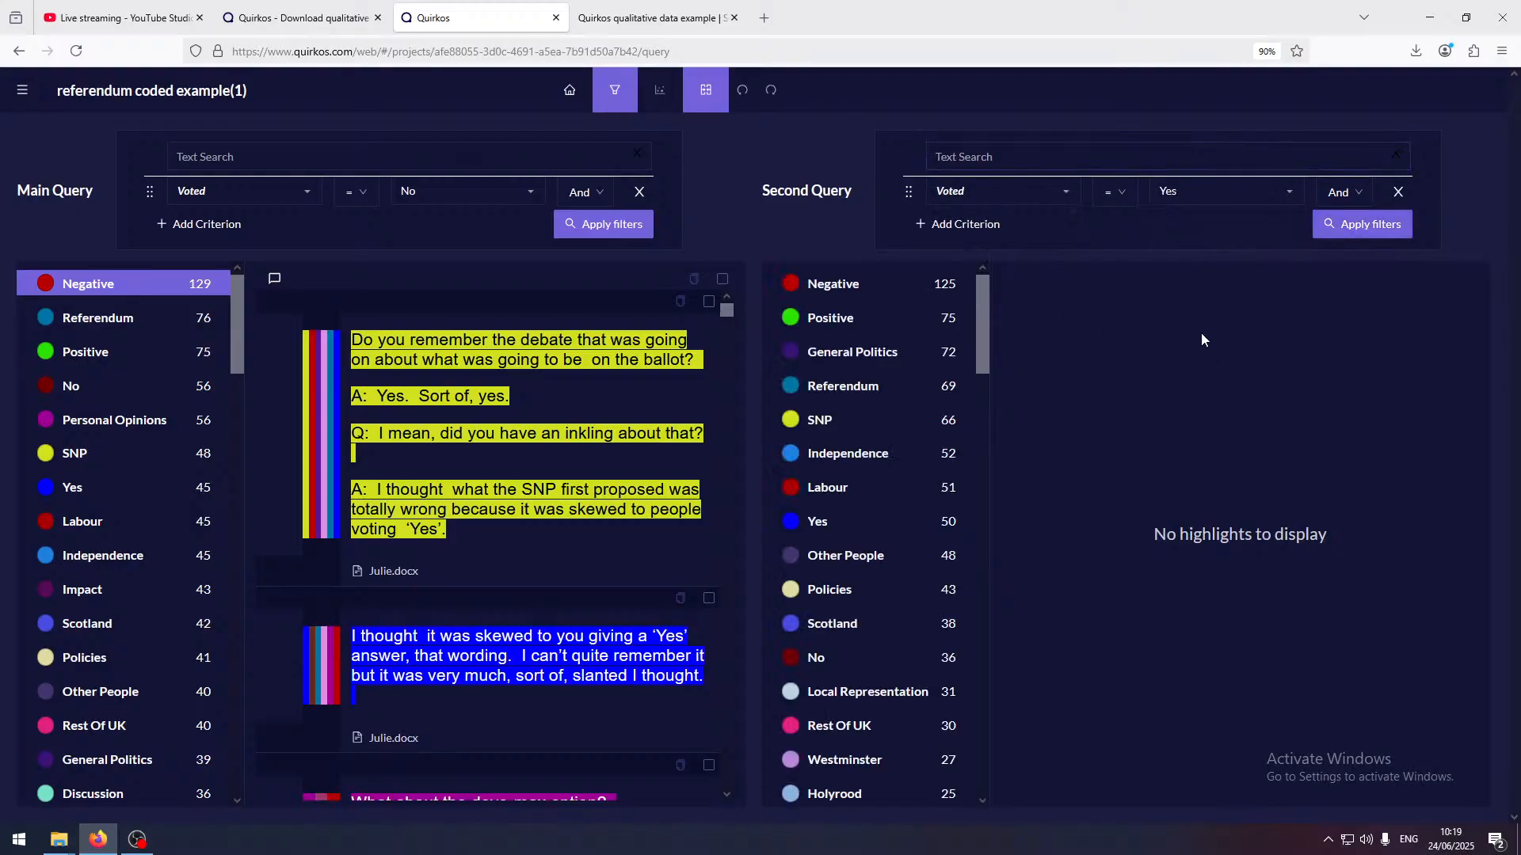
pyautogui.click(914, 286)
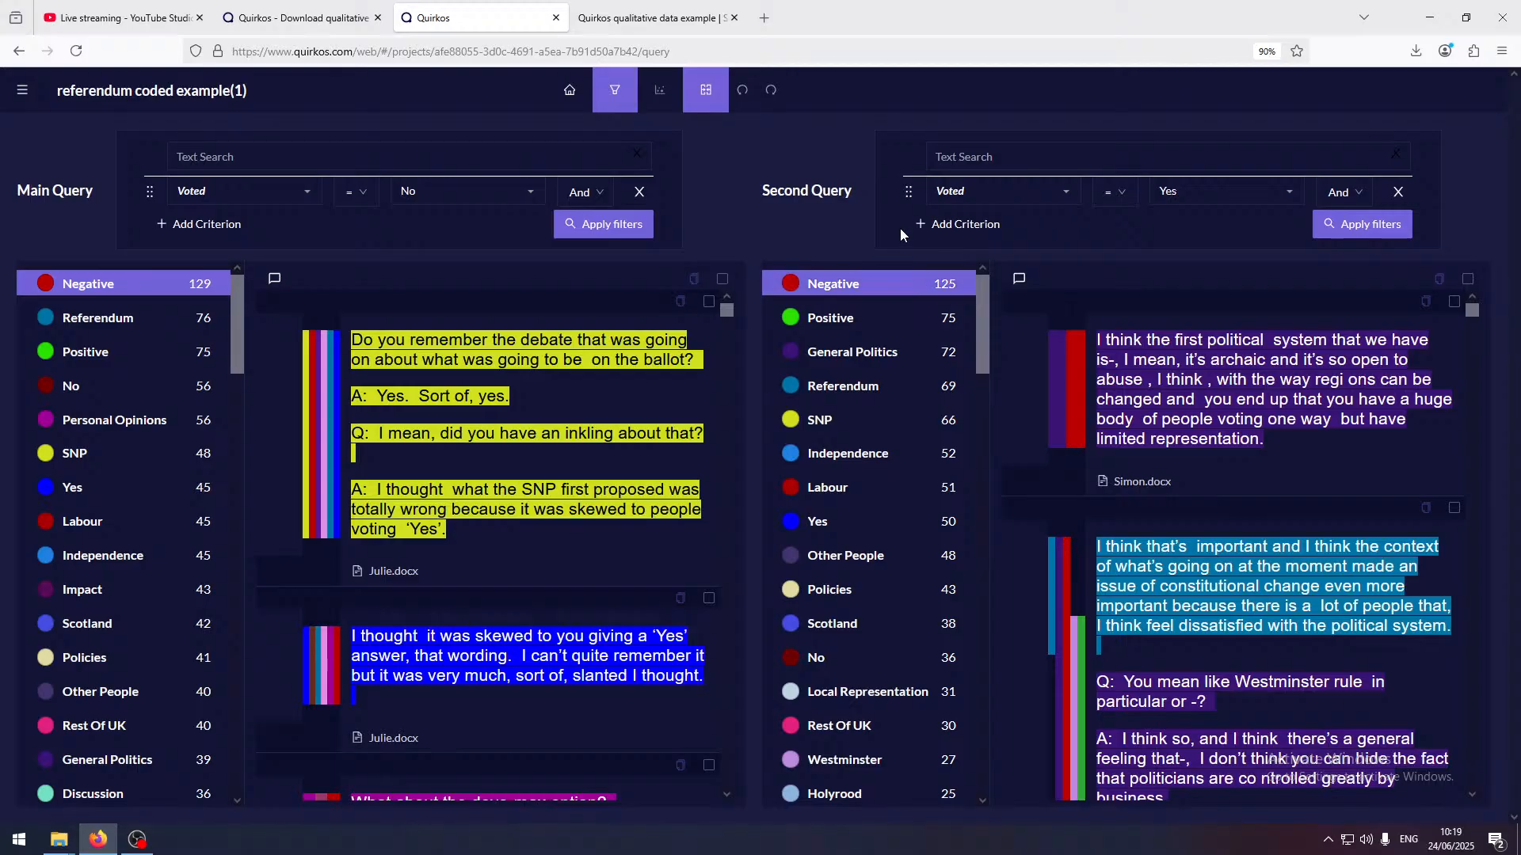
# Show the quotes coded to General Politics in both the Yes-voter and No-voter queries for comparison
pyautogui.click(857, 358)
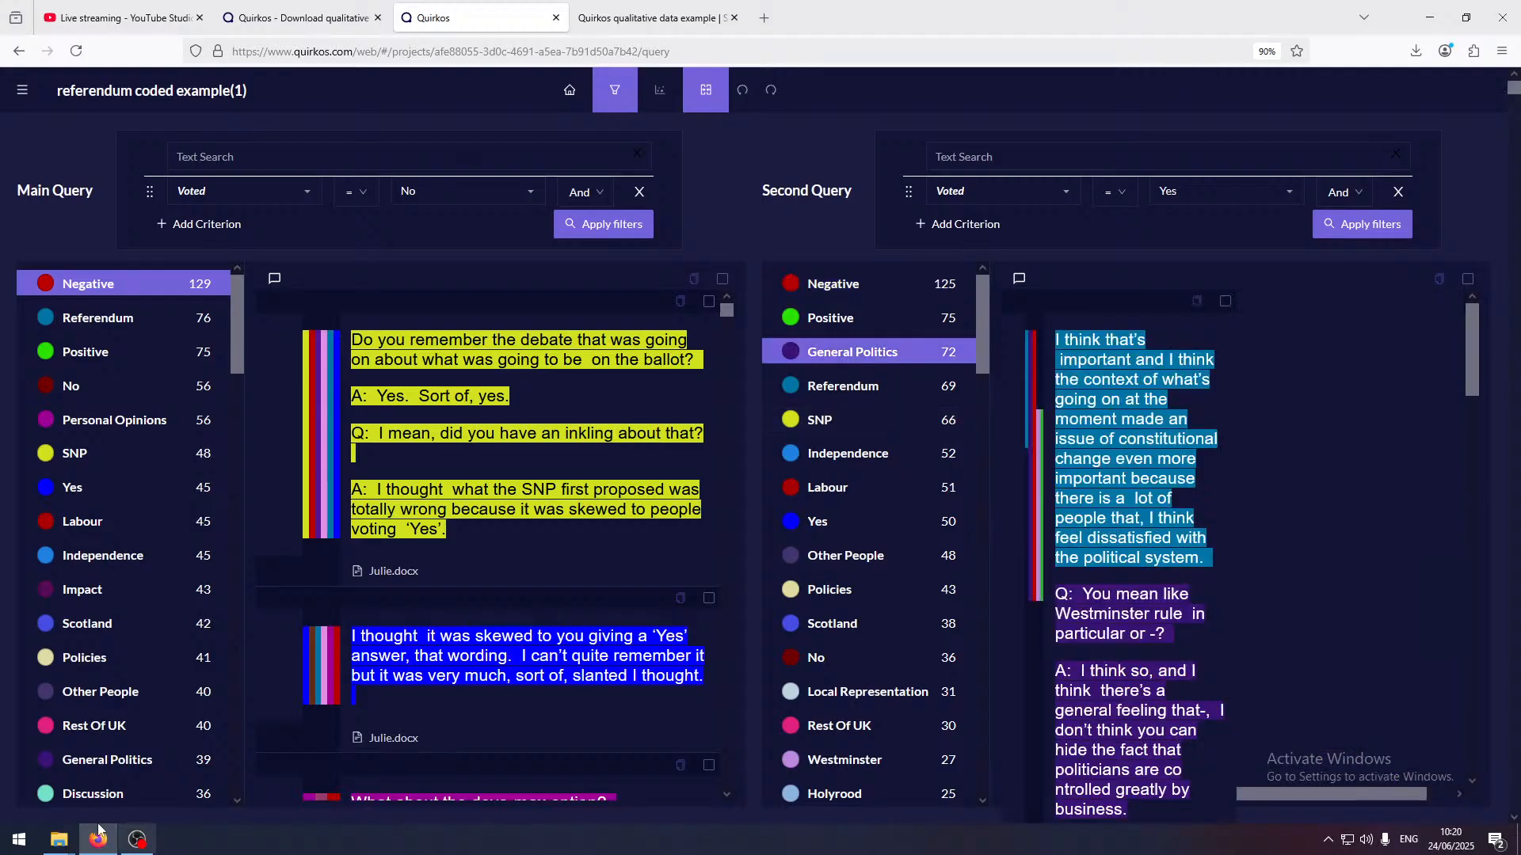
pyautogui.click(101, 760)
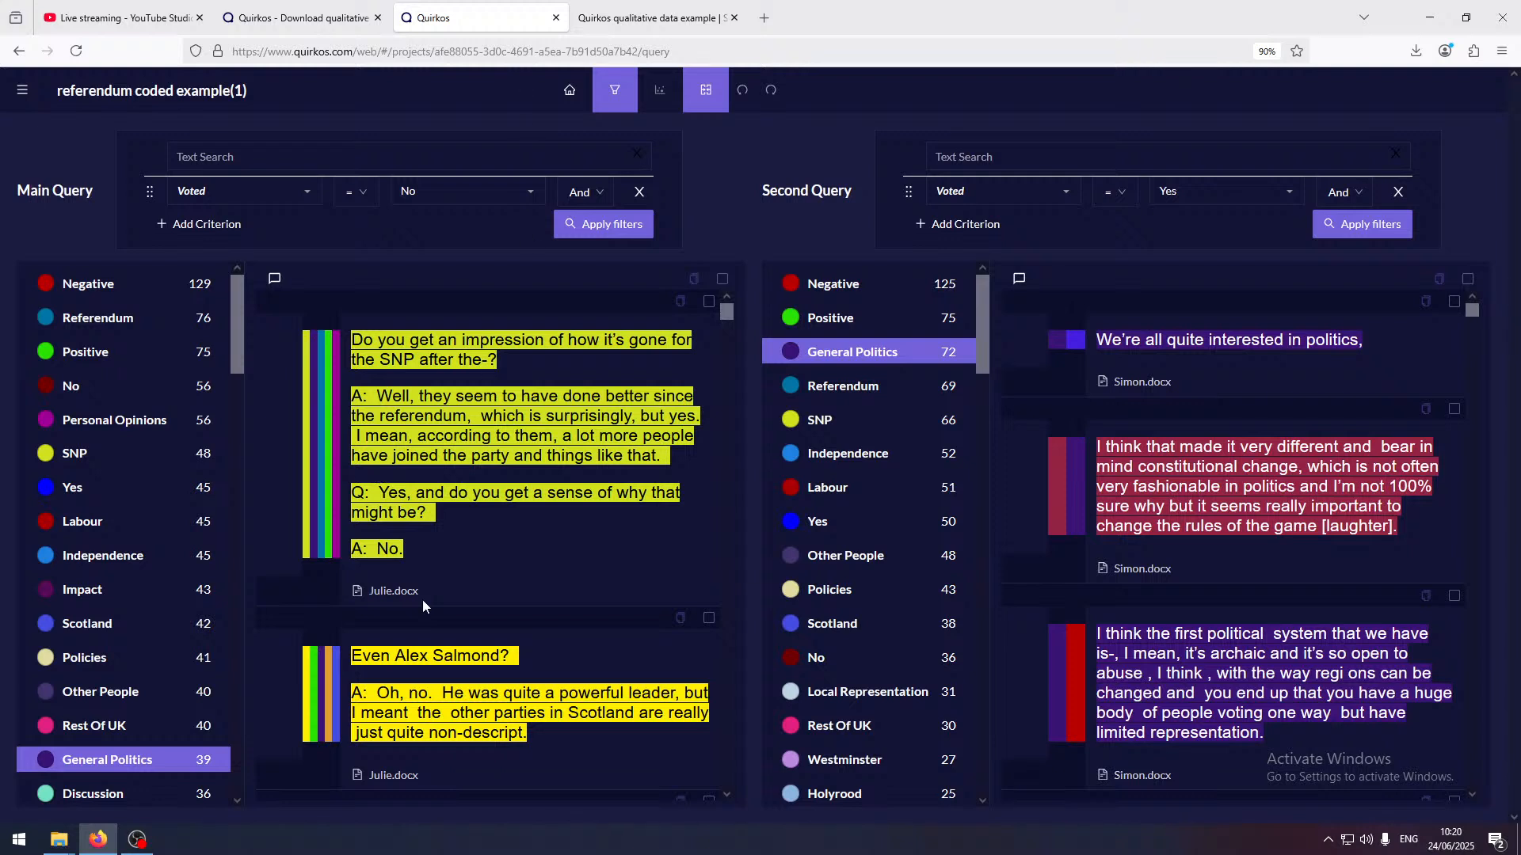
pyautogui.click(140, 773)
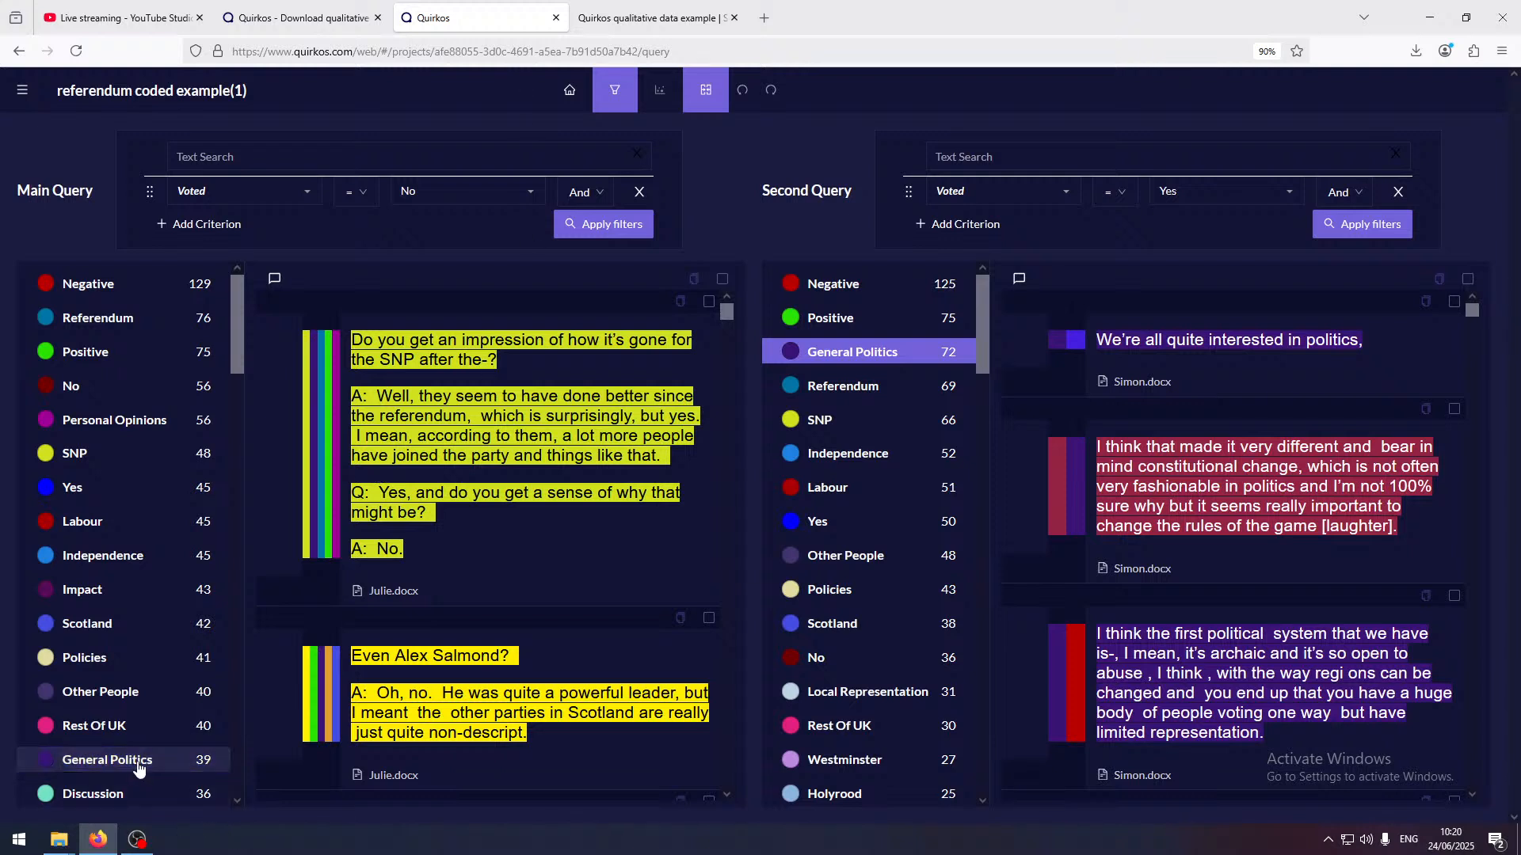
pyautogui.click(190, 771)
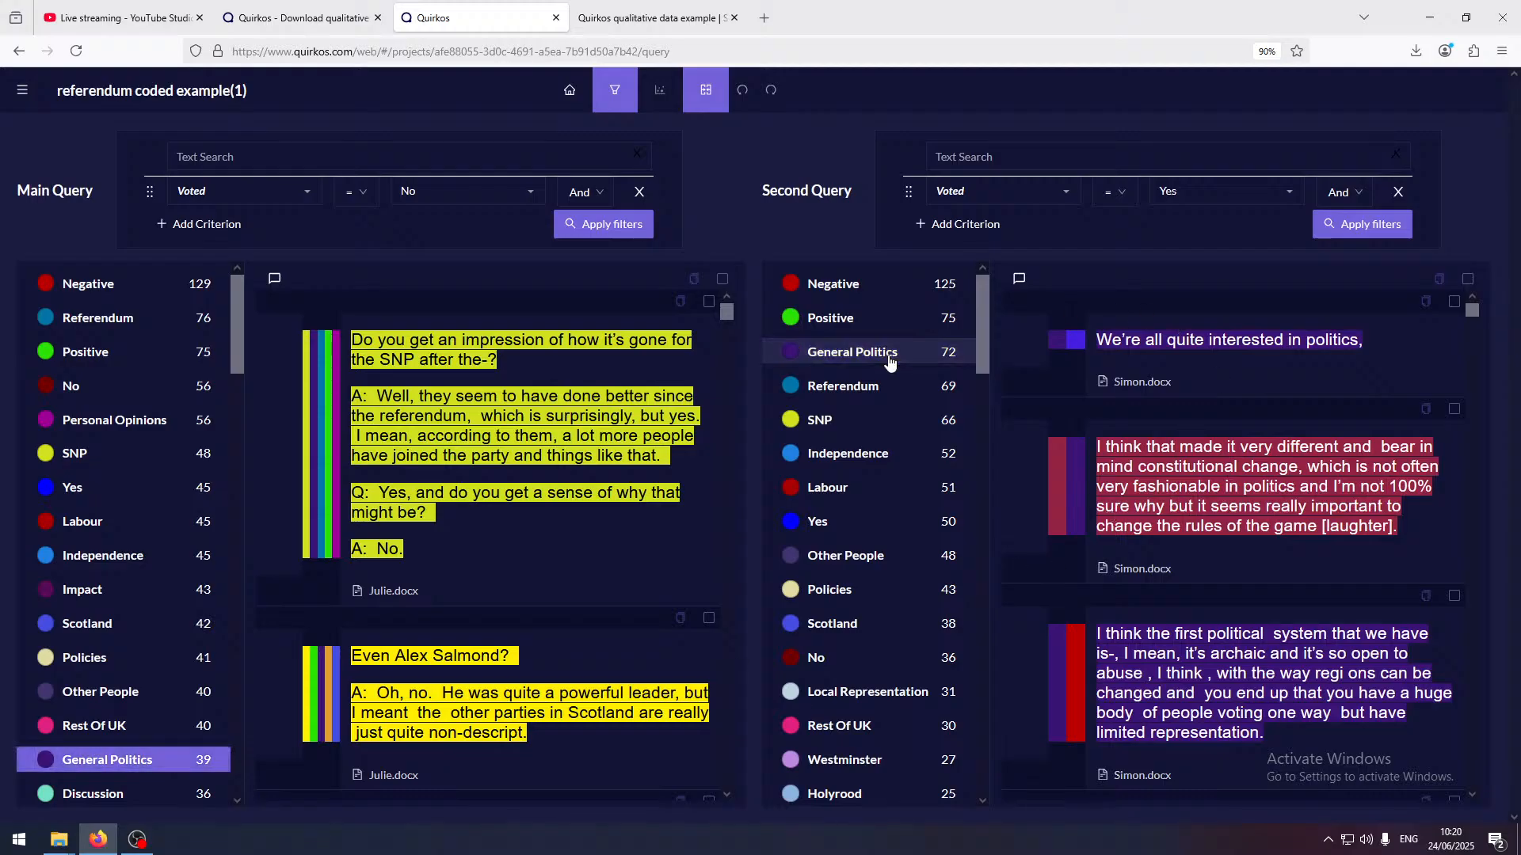
# Reselect General Politics in the second query and skim the passages from the Yes voters
pyautogui.click(888, 360)
pyautogui.scroll(-10, 1229, 528)
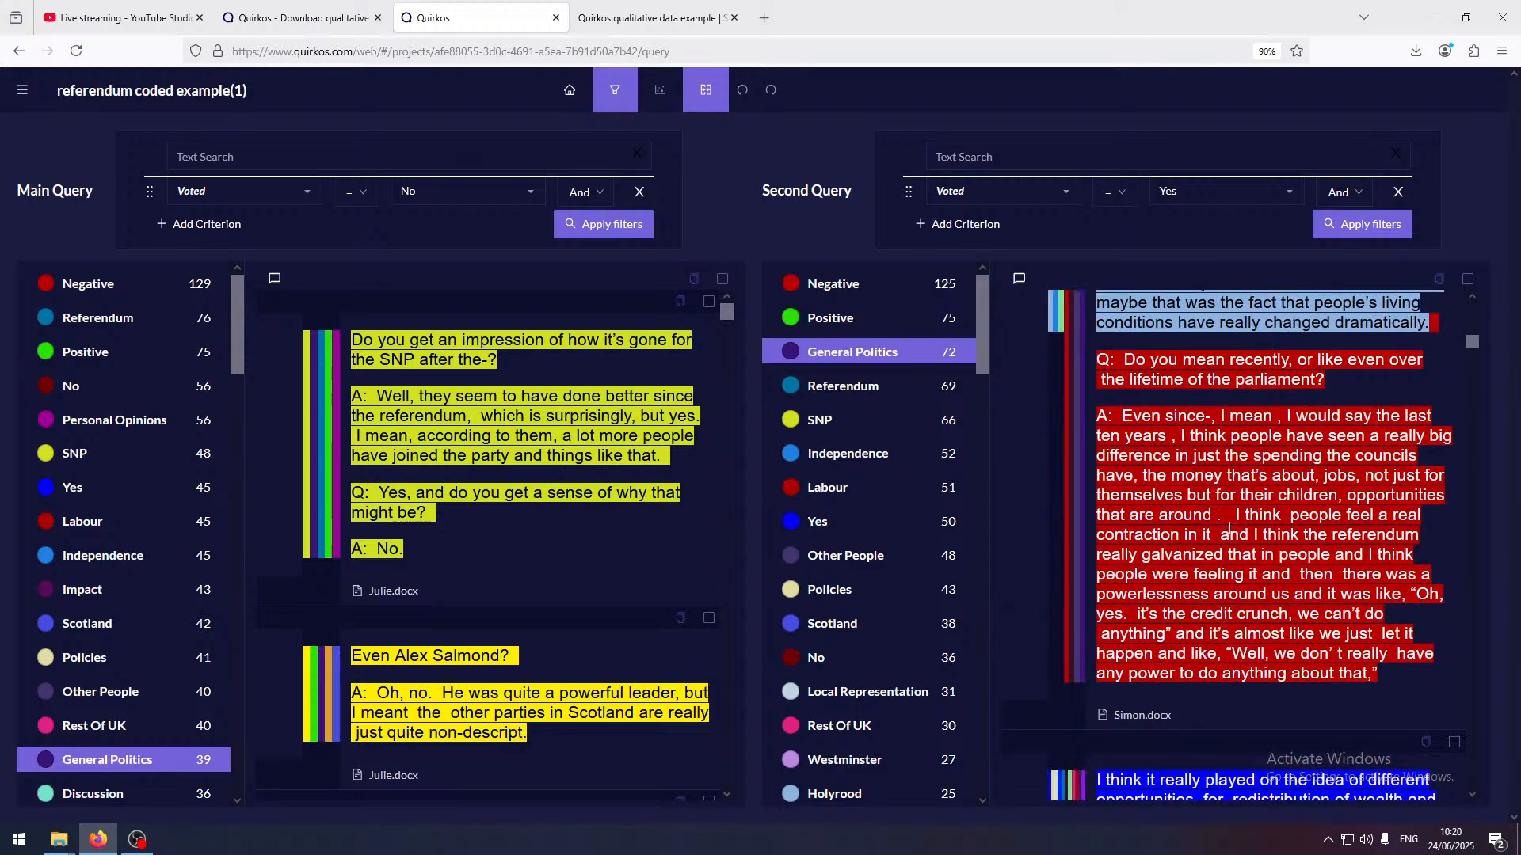
pyautogui.scroll(10, 1229, 528)
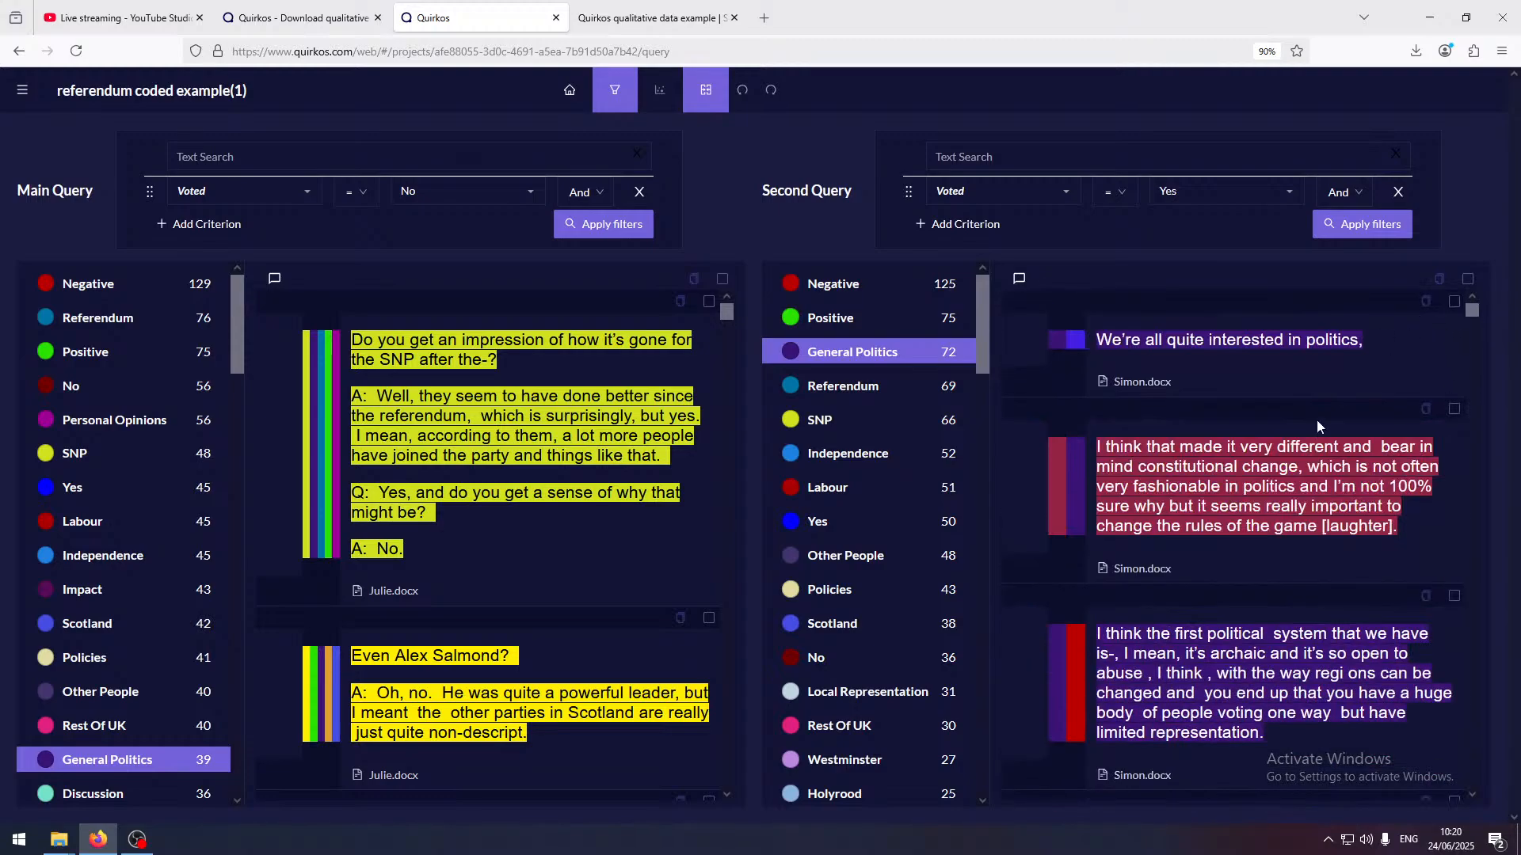
pyautogui.scroll(-8, 1338, 491)
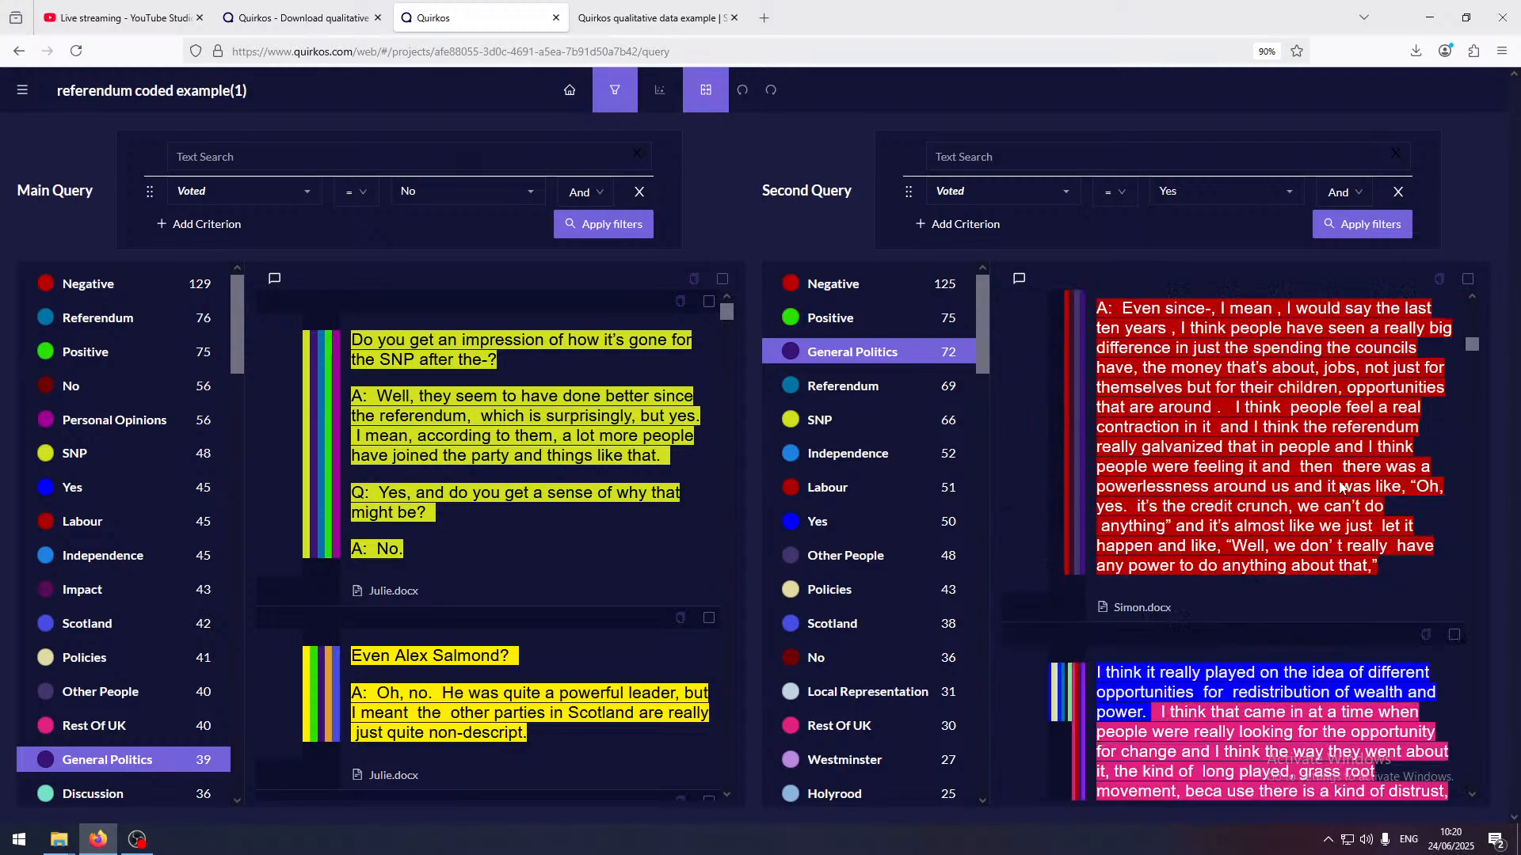
pyautogui.scroll(-5, 1341, 489)
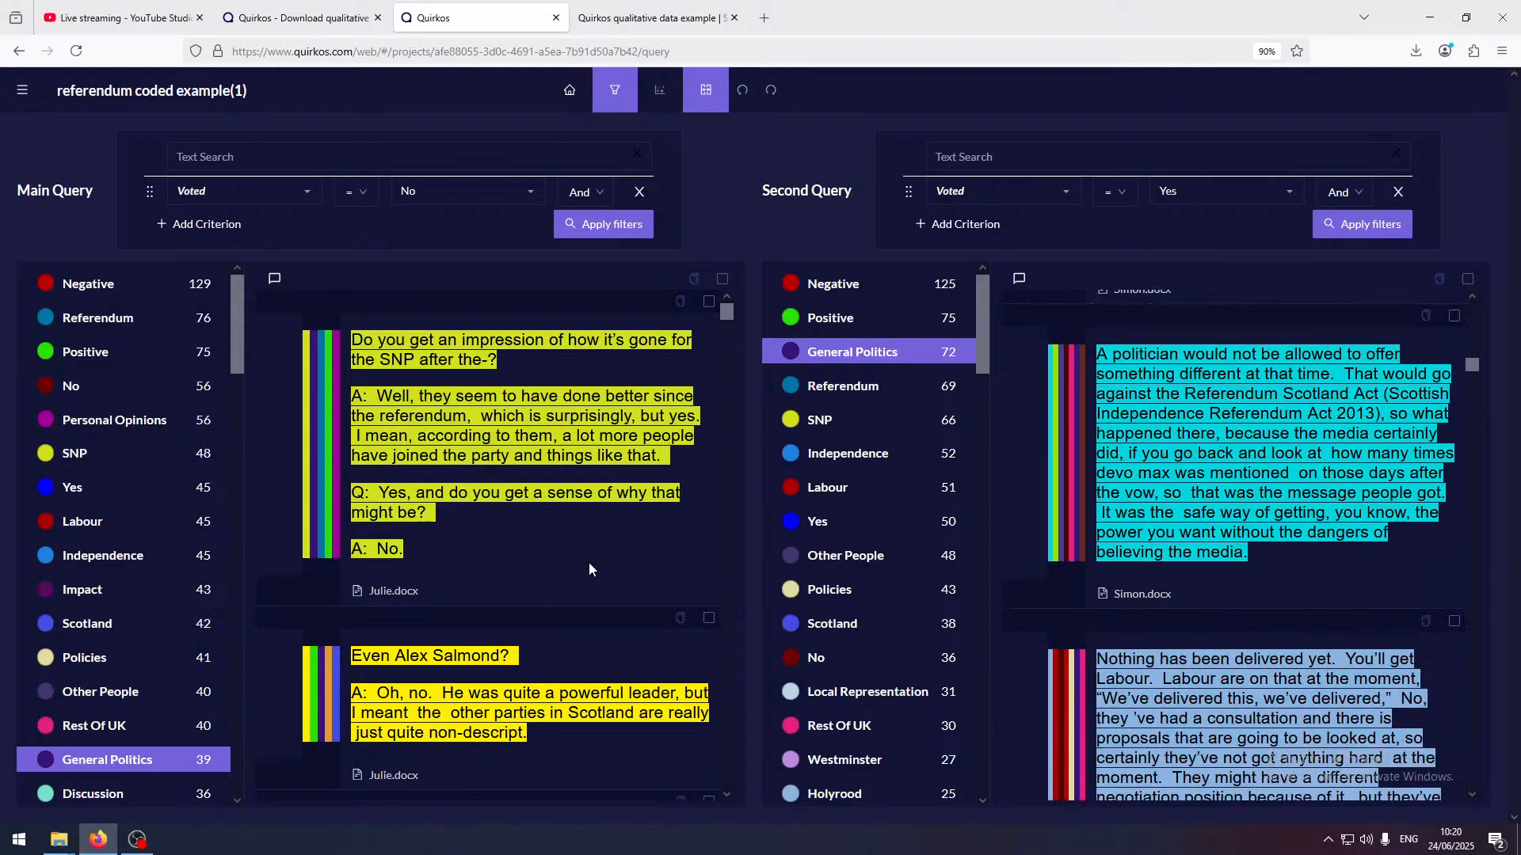
pyautogui.scroll(-1, 590, 569)
pyautogui.scroll(1, 602, 578)
# Export the project's individual sources as Word documents
pyautogui.click(22, 92)
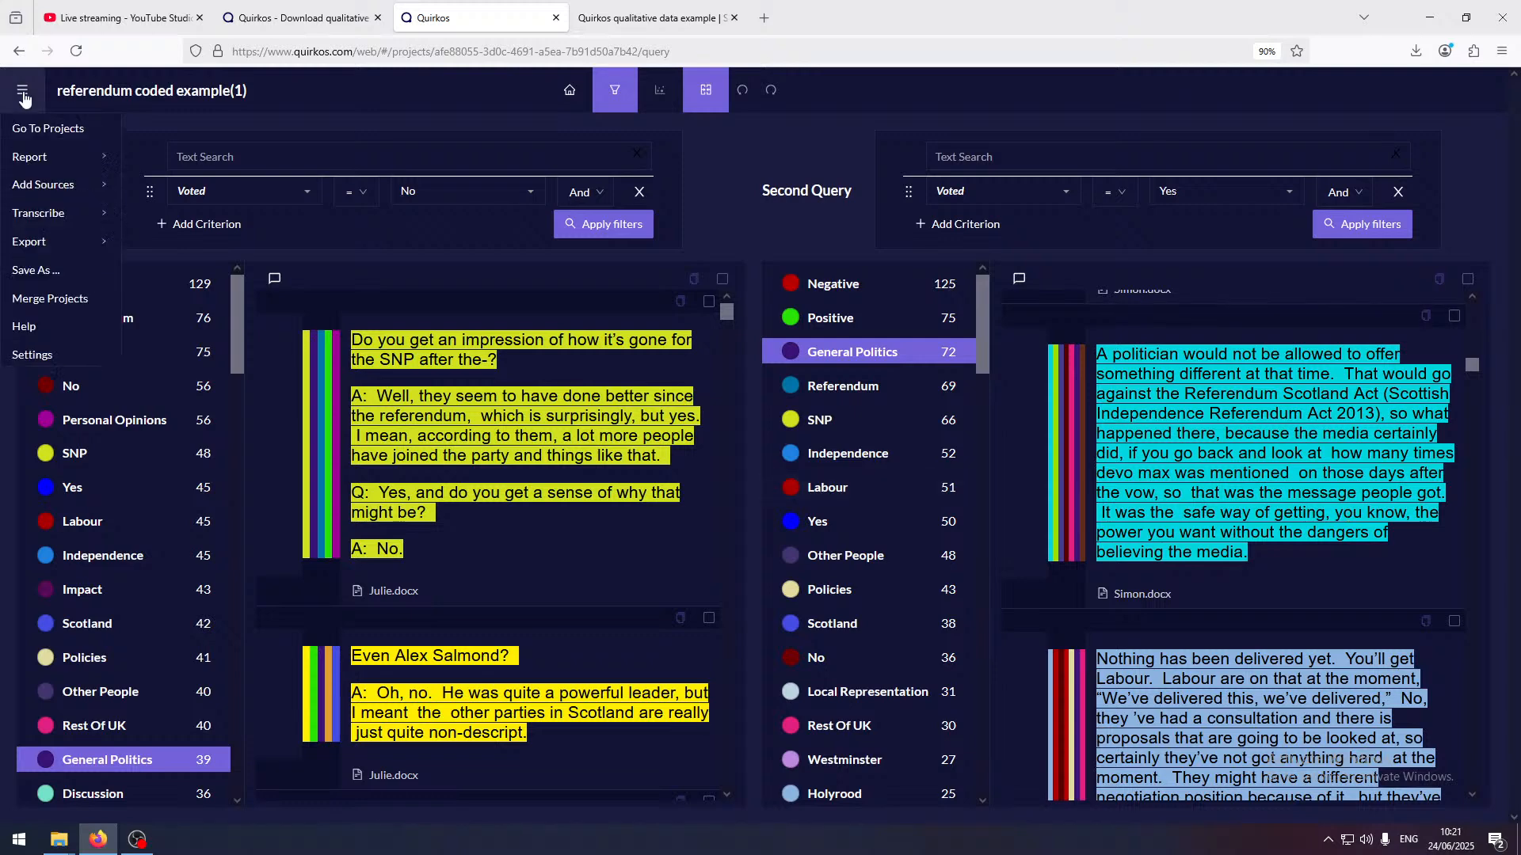
pyautogui.moveTo(55, 184)
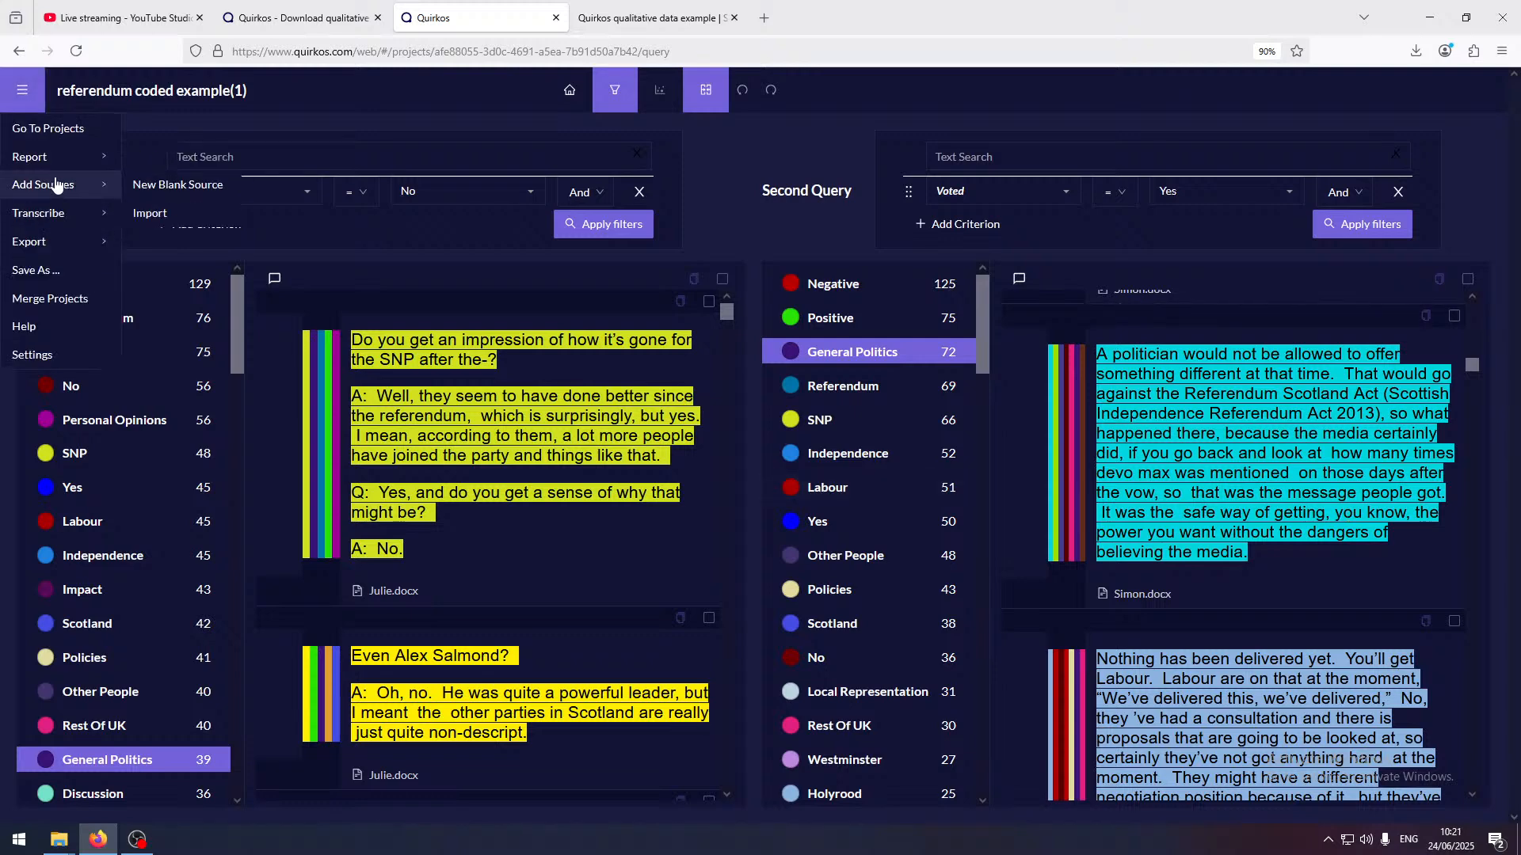
pyautogui.moveTo(77, 248)
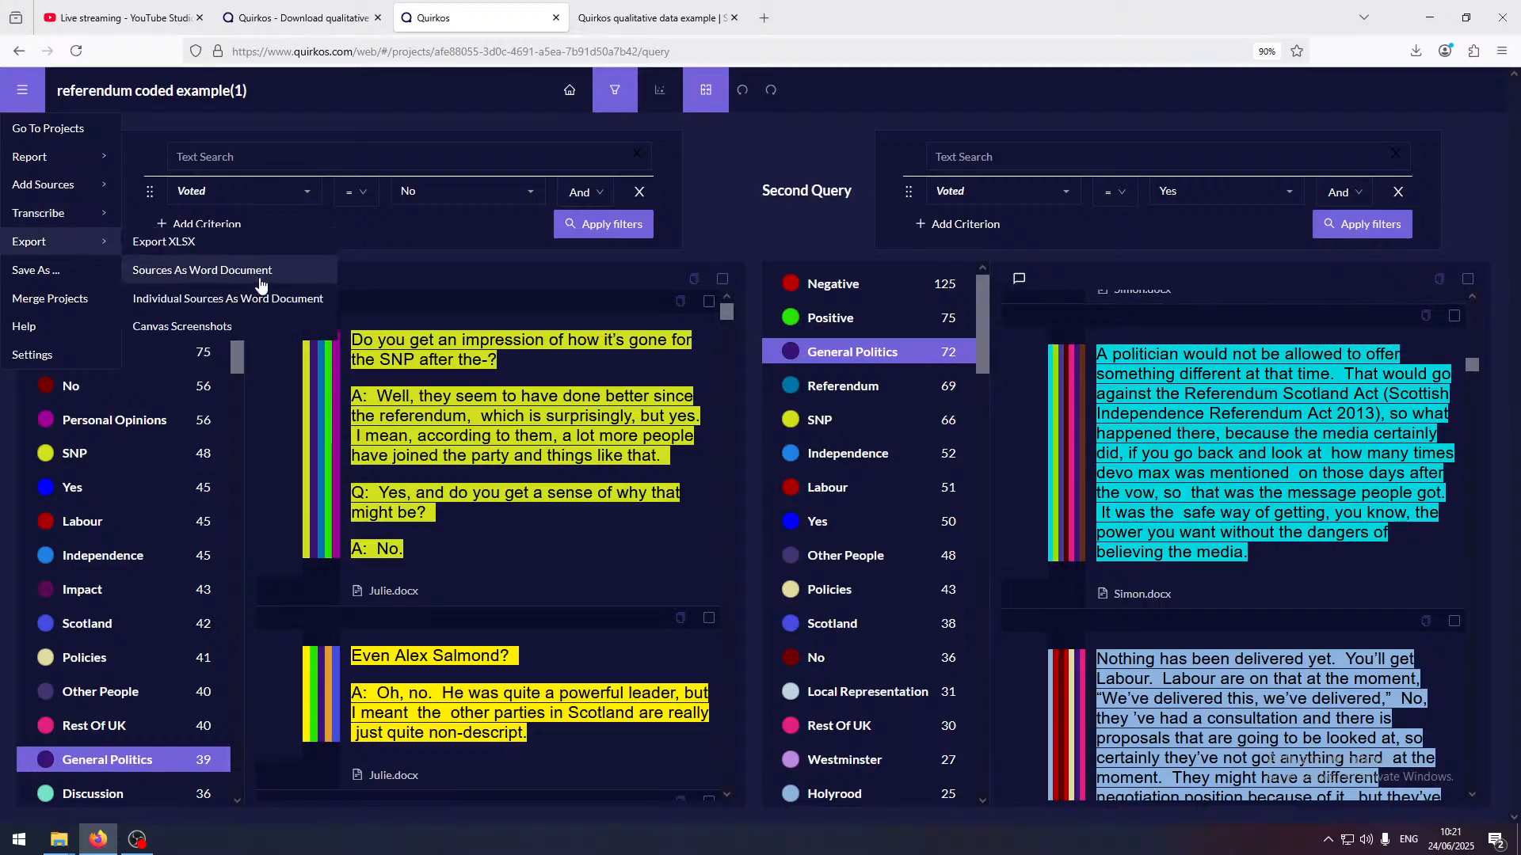
pyautogui.click(266, 302)
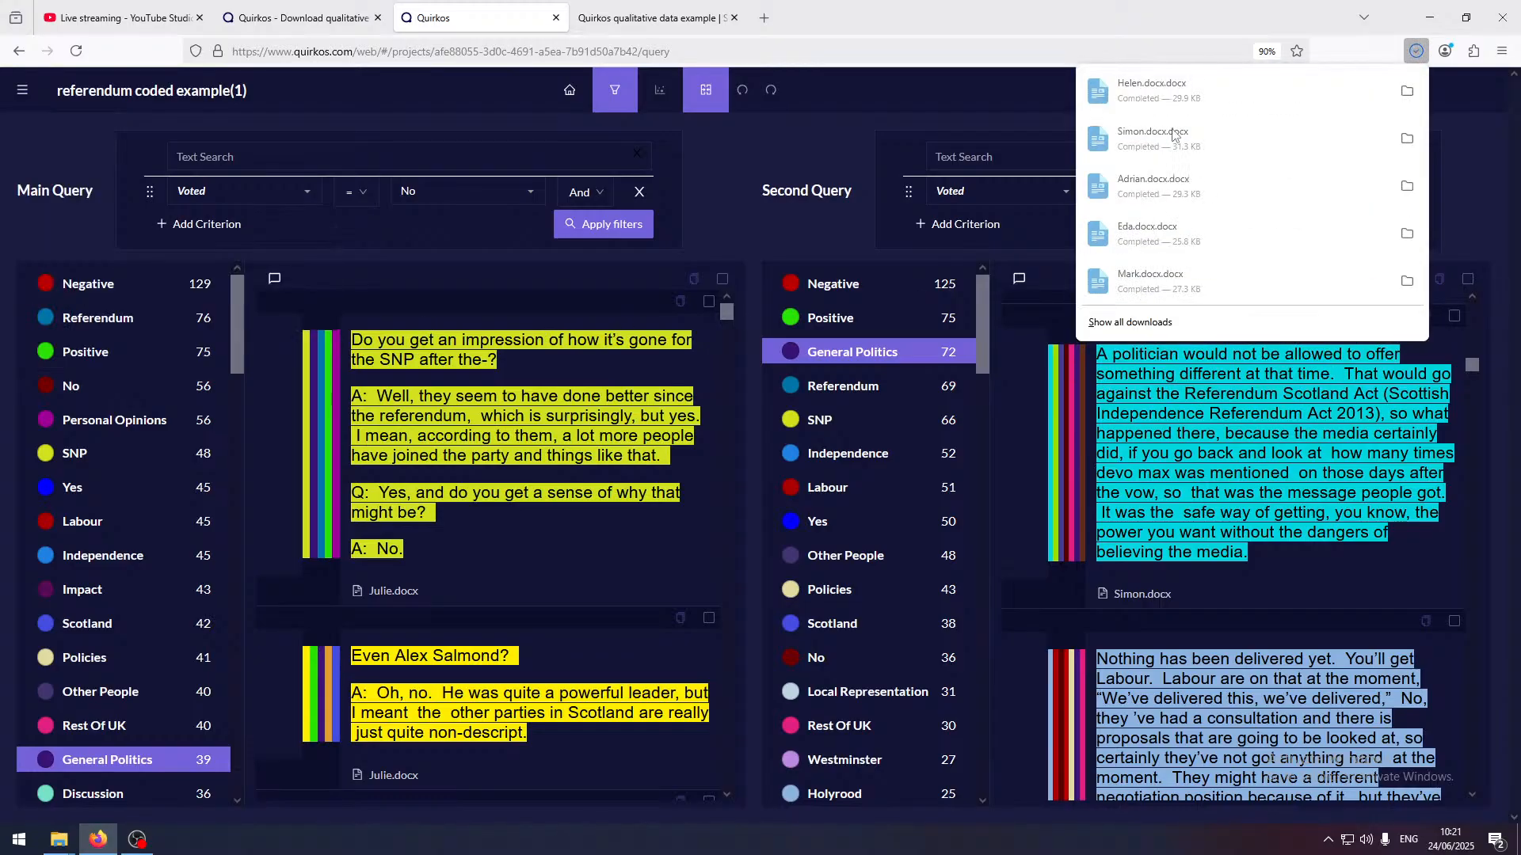
# Open the downloaded Helen.docx.docx in LibreOffice Writer, maximize it and skim its coded passages and margin comments
pyautogui.click(1169, 94)
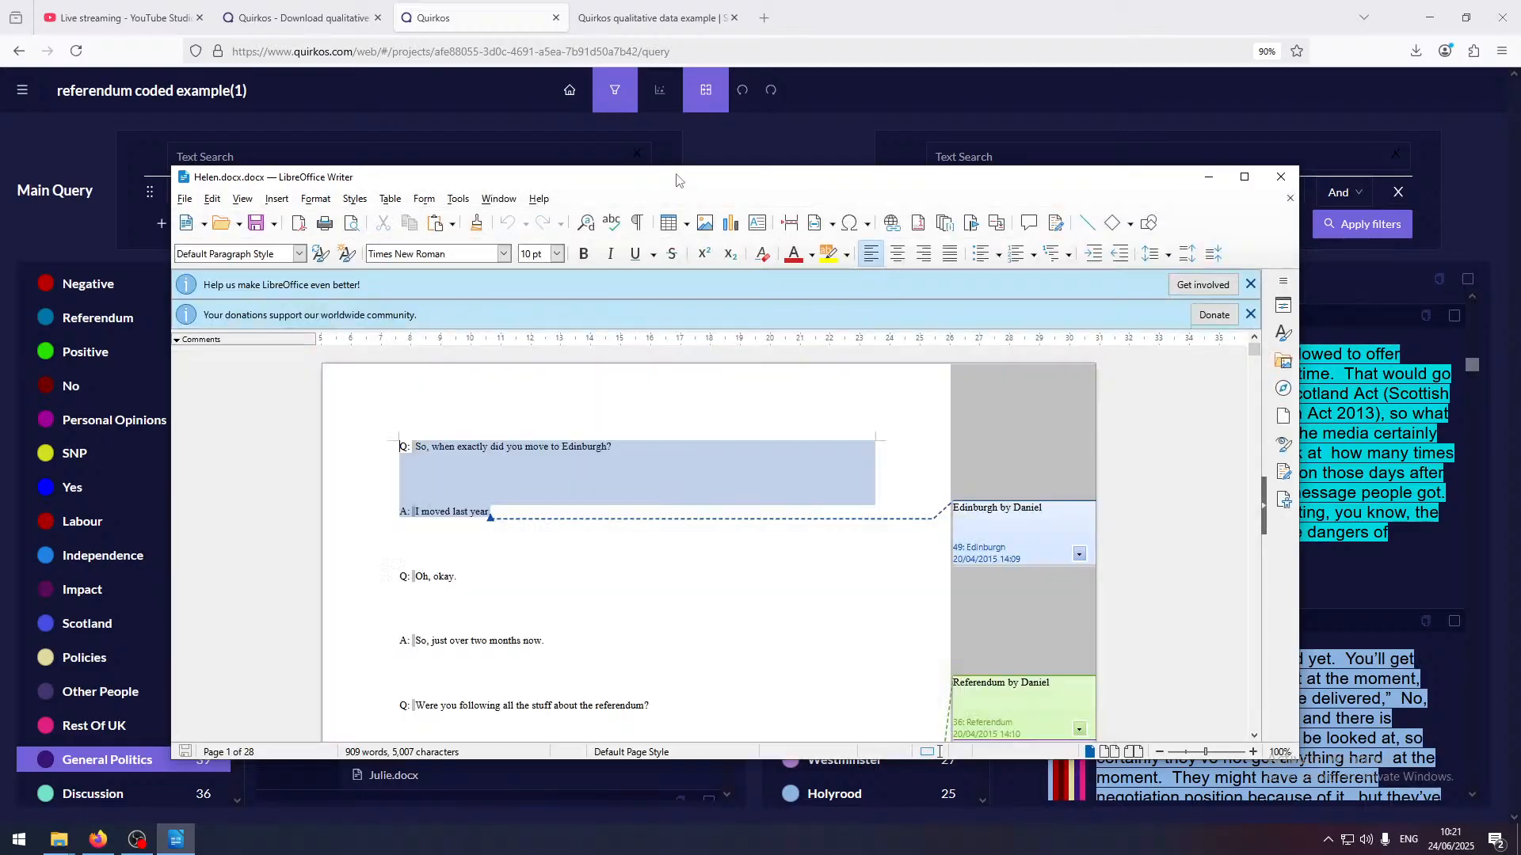
pyautogui.doubleClick(676, 181)
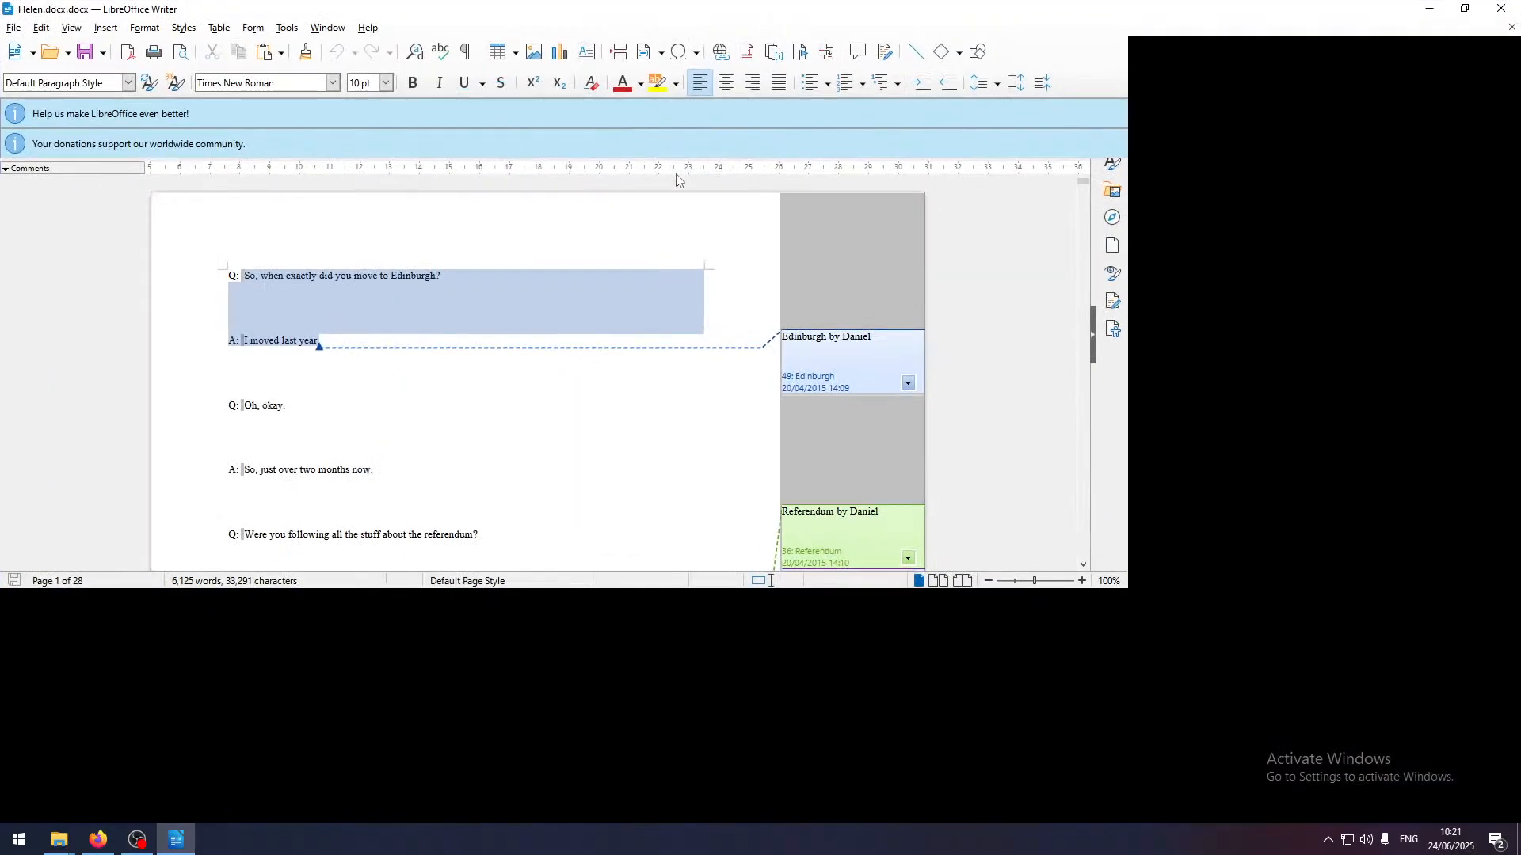
pyautogui.scroll(-15, 771, 472)
pyautogui.scroll(-20, 789, 466)
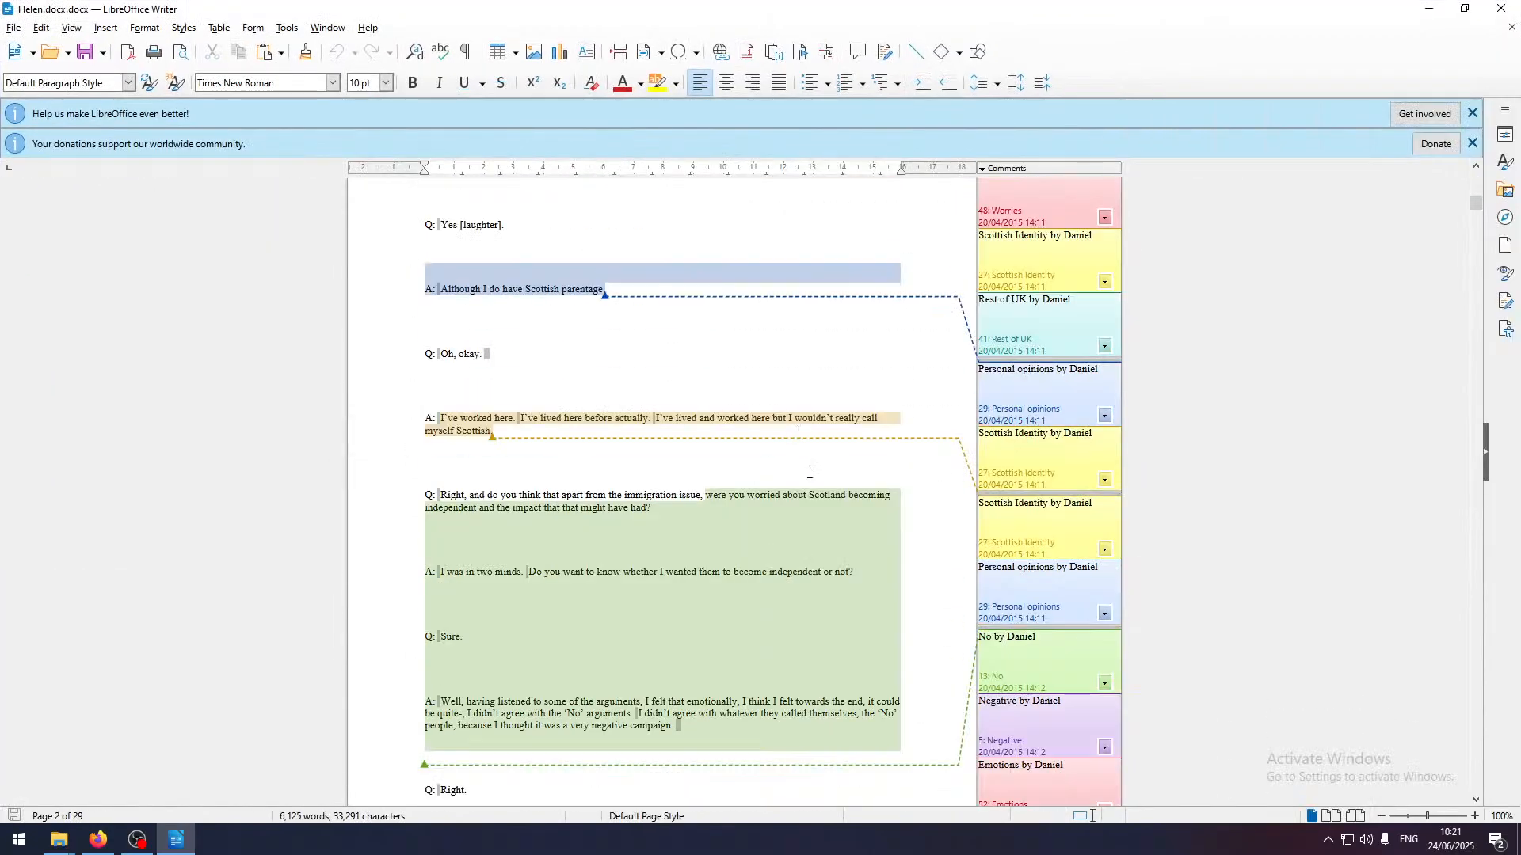
pyautogui.scroll(-20, 878, 350)
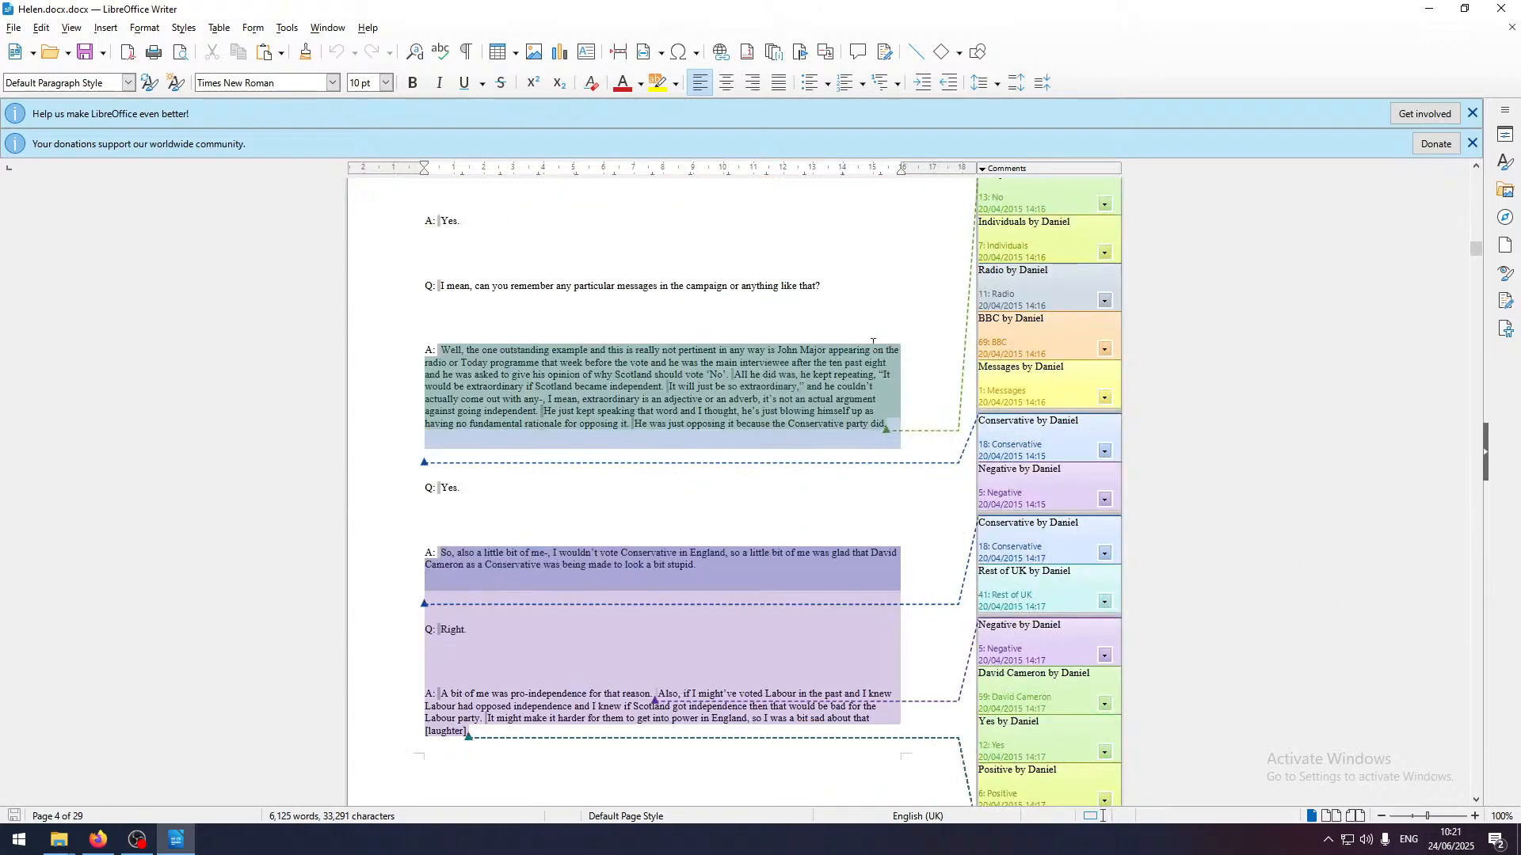
pyautogui.scroll(-5, 875, 349)
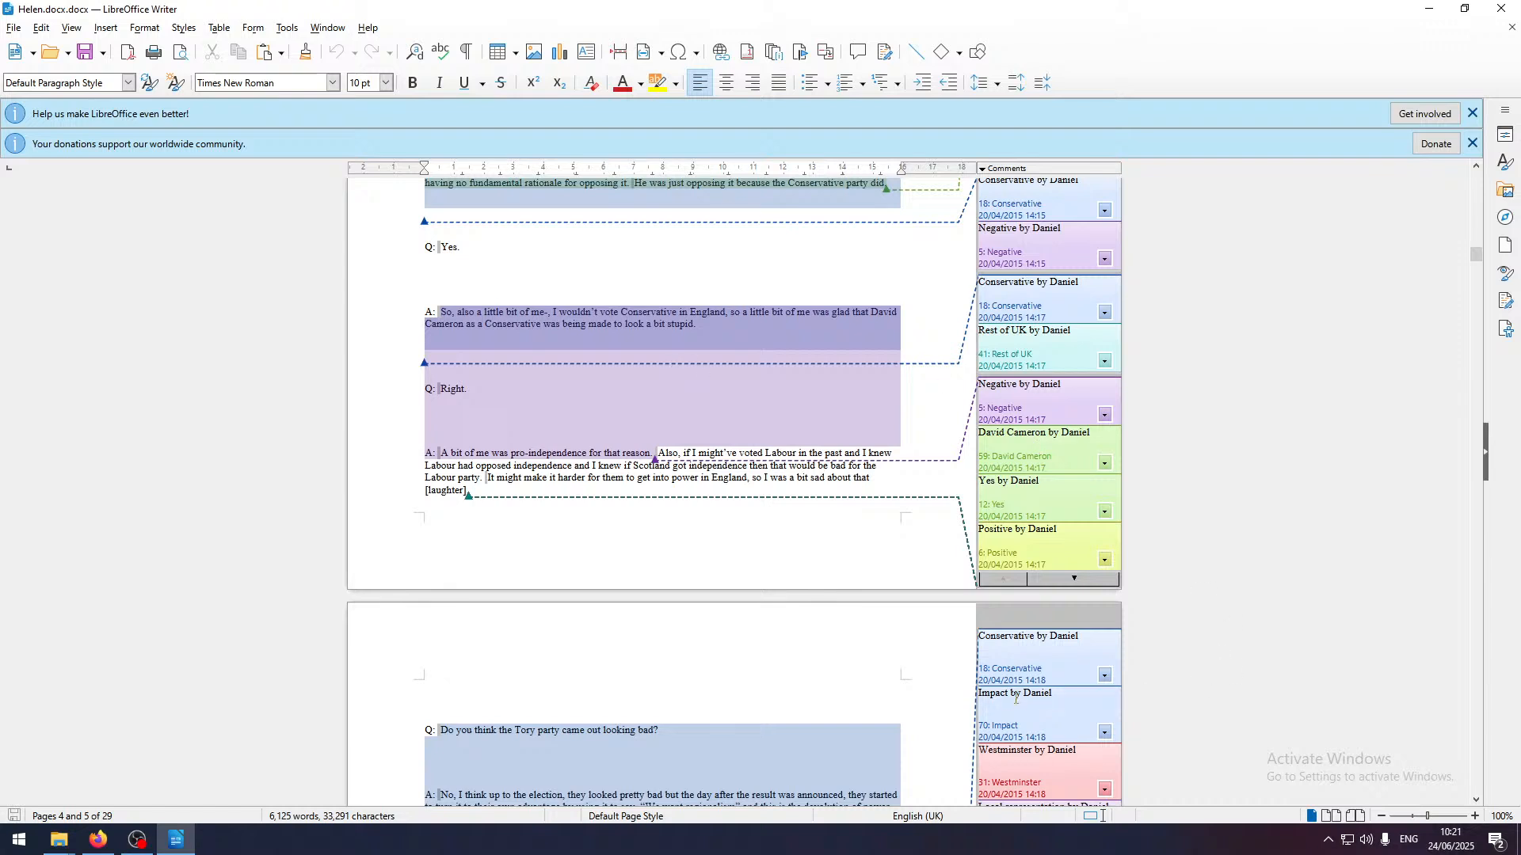
# Point out the author label on the Impact margin comment and close the Helen.docx.docx document to return to the Quirkos project
pyautogui.moveTo(1031, 694); pyautogui.dragTo(1064, 694)
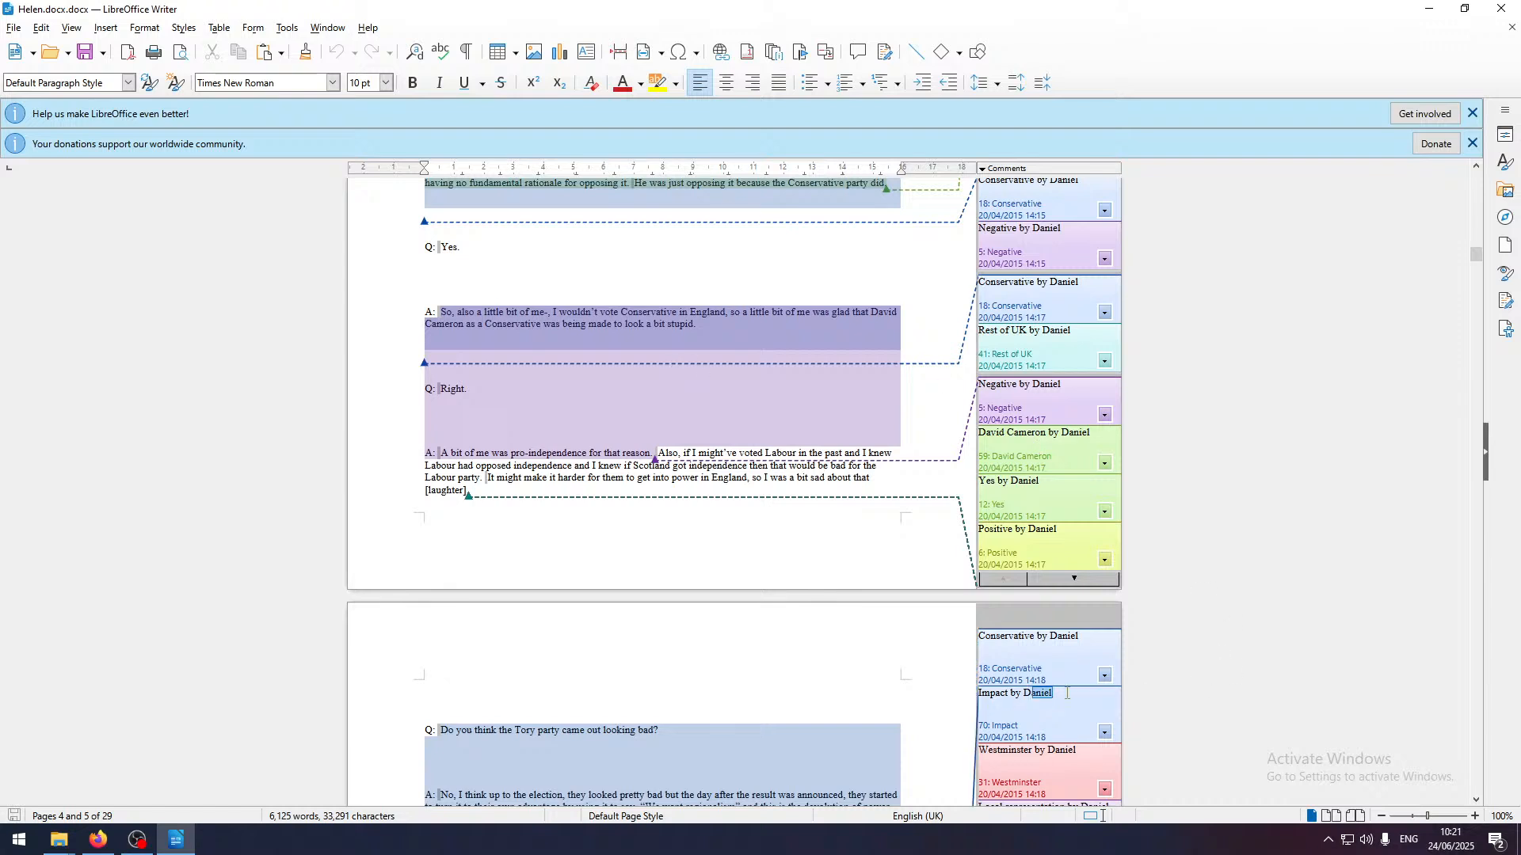
pyautogui.click(1500, 8)
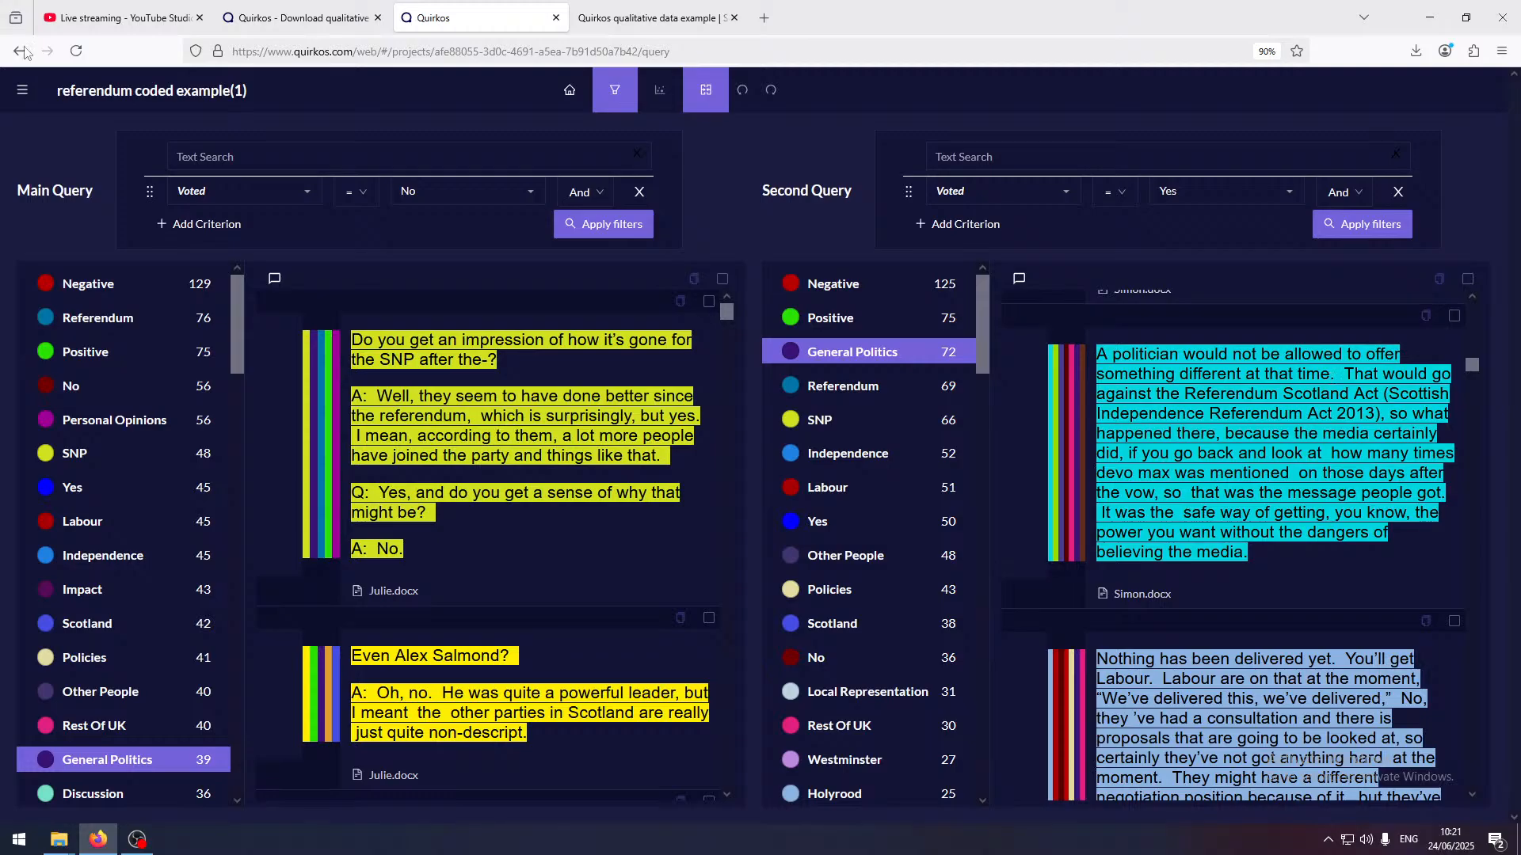
pyautogui.click(22, 90)
pyautogui.moveTo(93, 248)
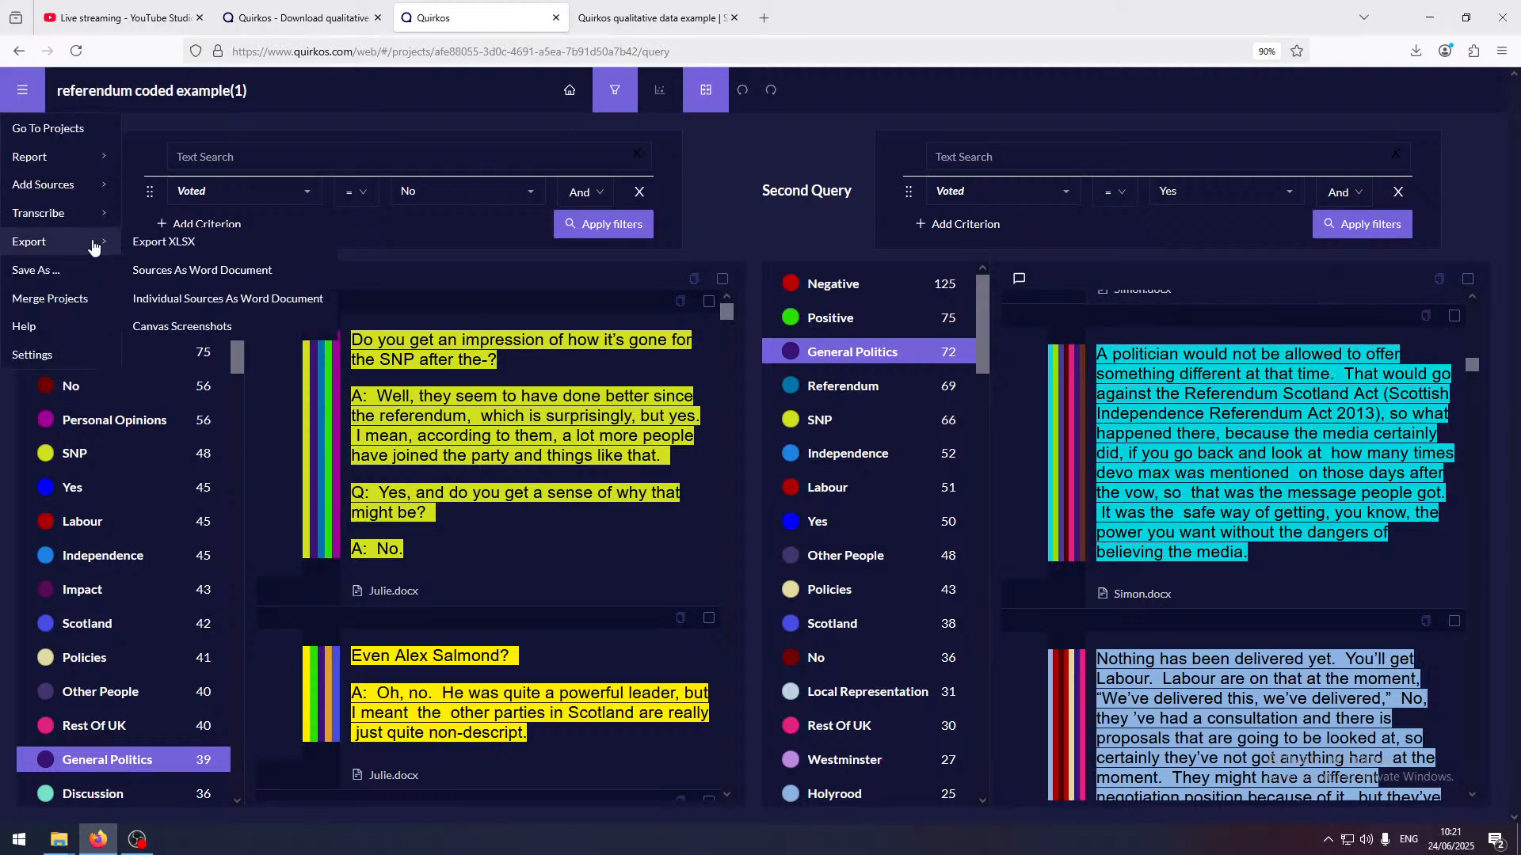
pyautogui.moveTo(71, 162)
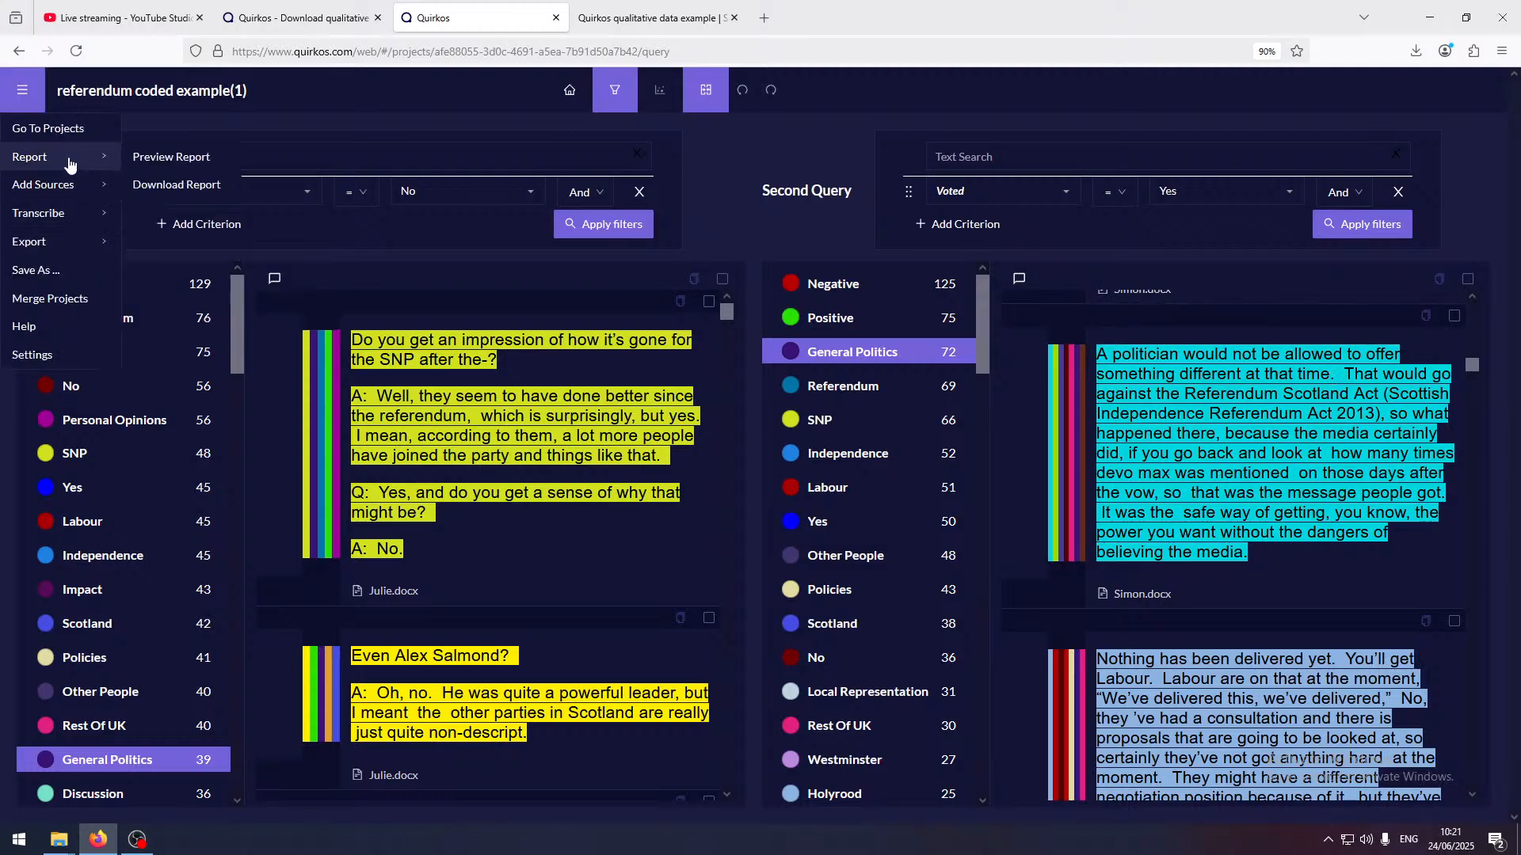
pyautogui.click(141, 160)
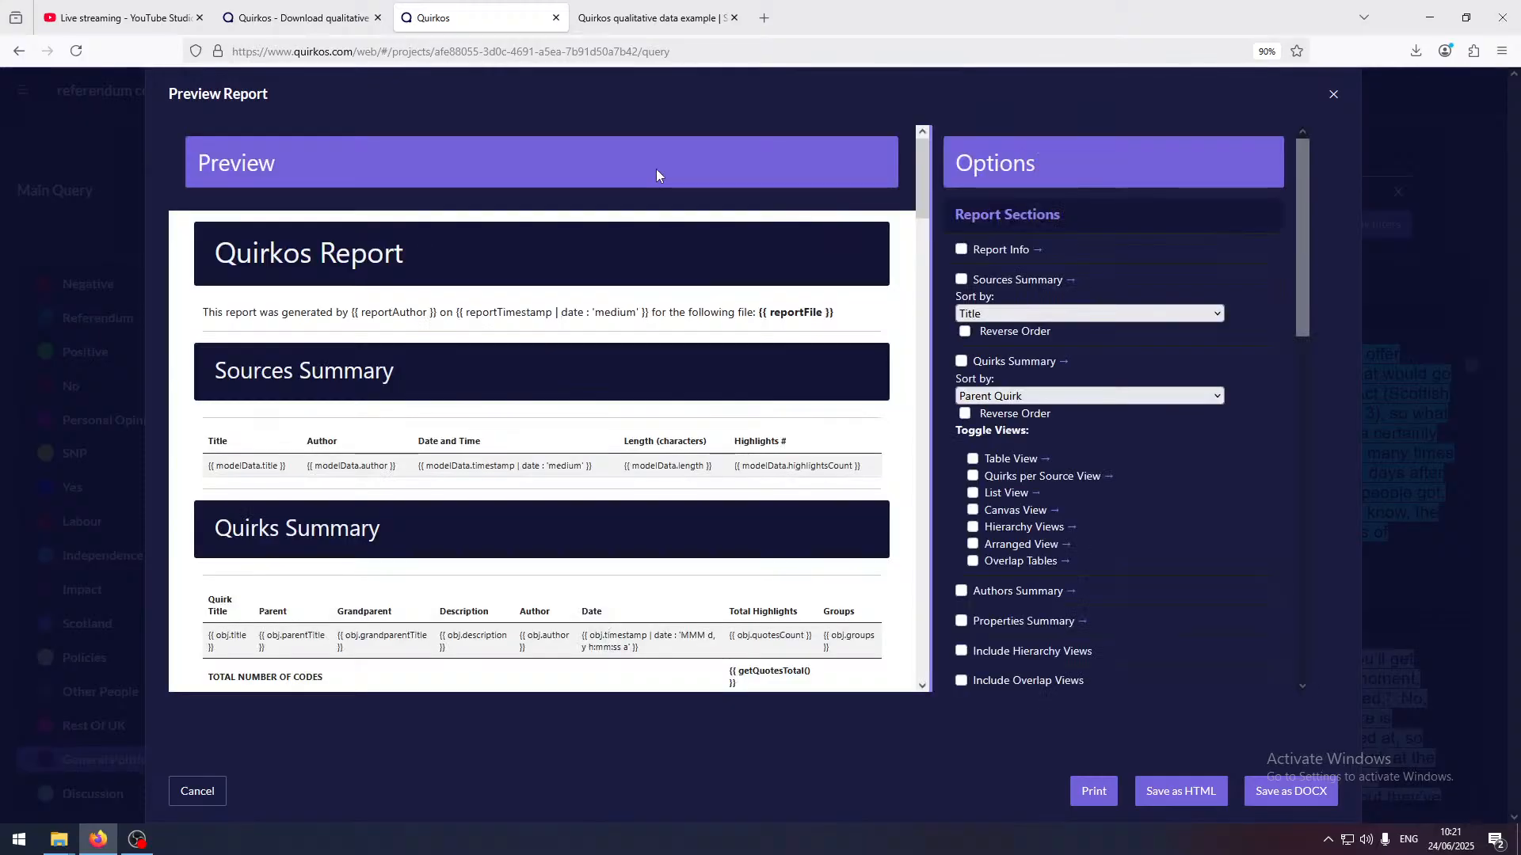
pyautogui.press('Escape')
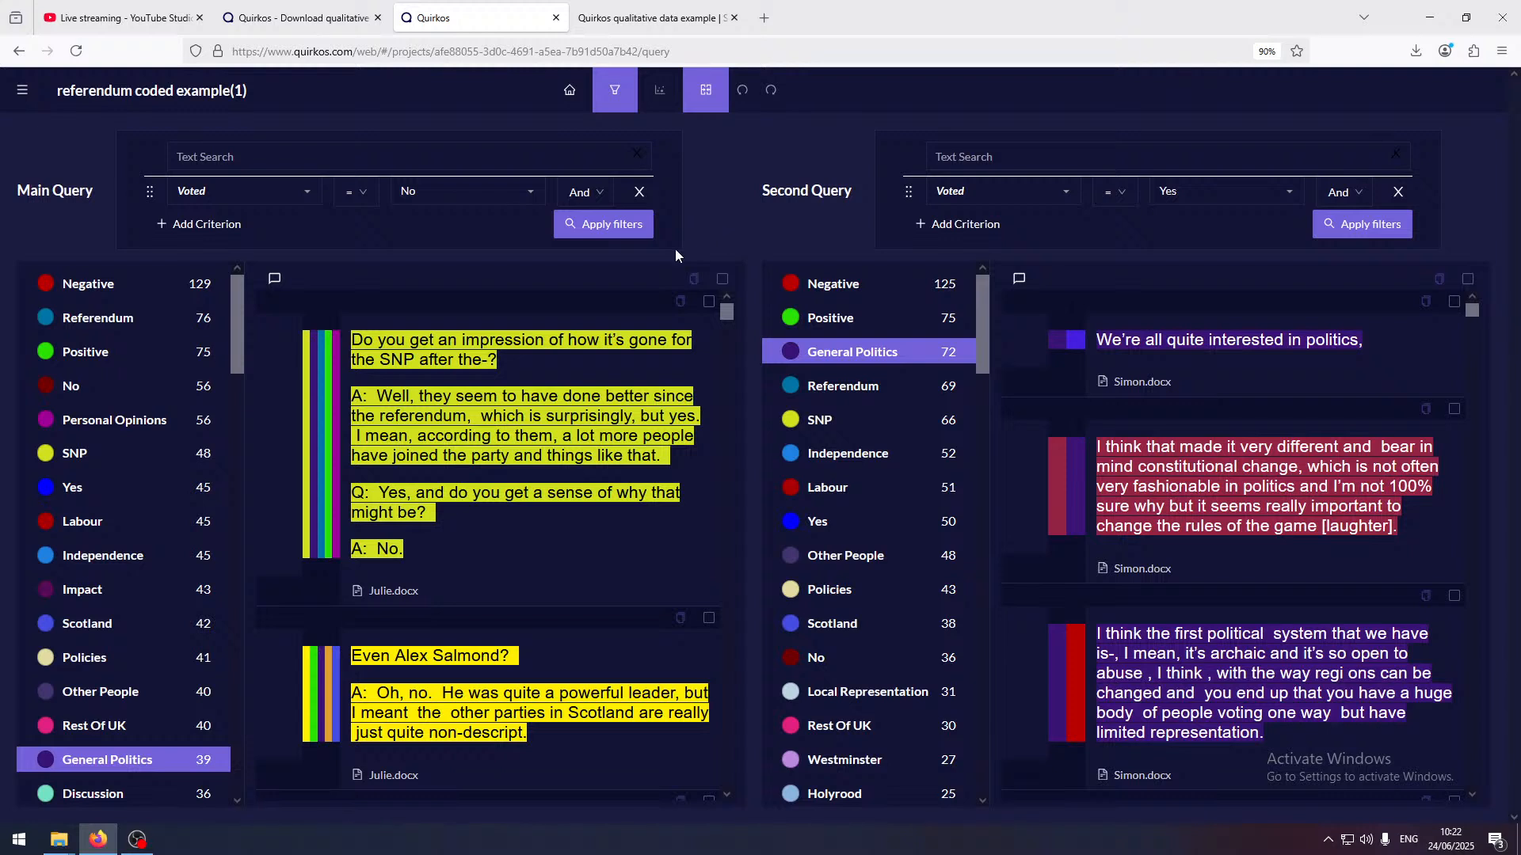
# Open the report preview for the referendum project and review the Sources Summary and Quirks Summary tables
pyautogui.click(21, 90)
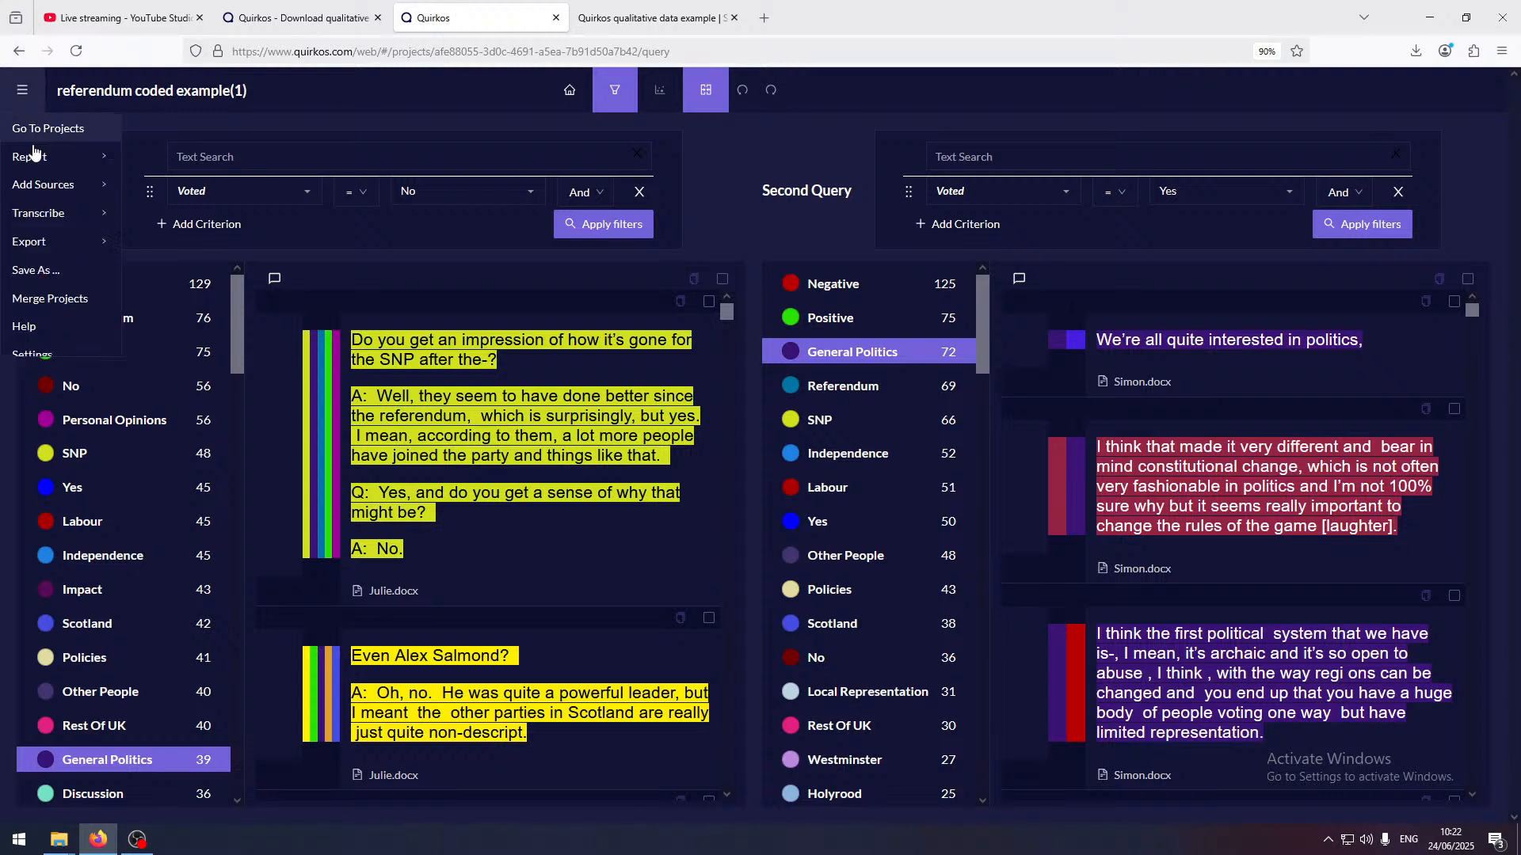
pyautogui.moveTo(36, 157)
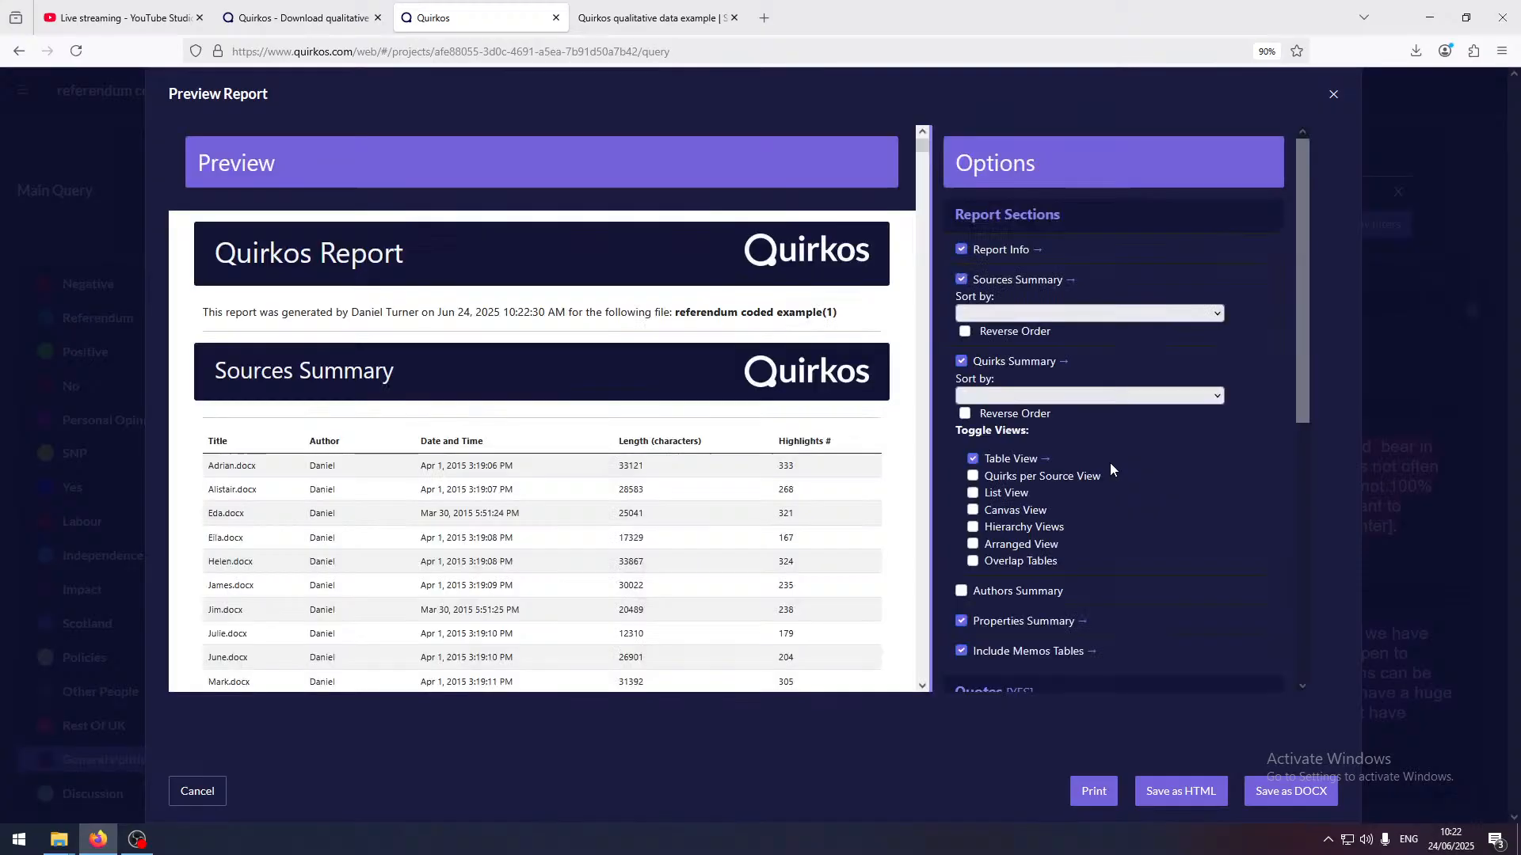
pyautogui.scroll(-5, 788, 504)
pyautogui.scroll(5, 788, 504)
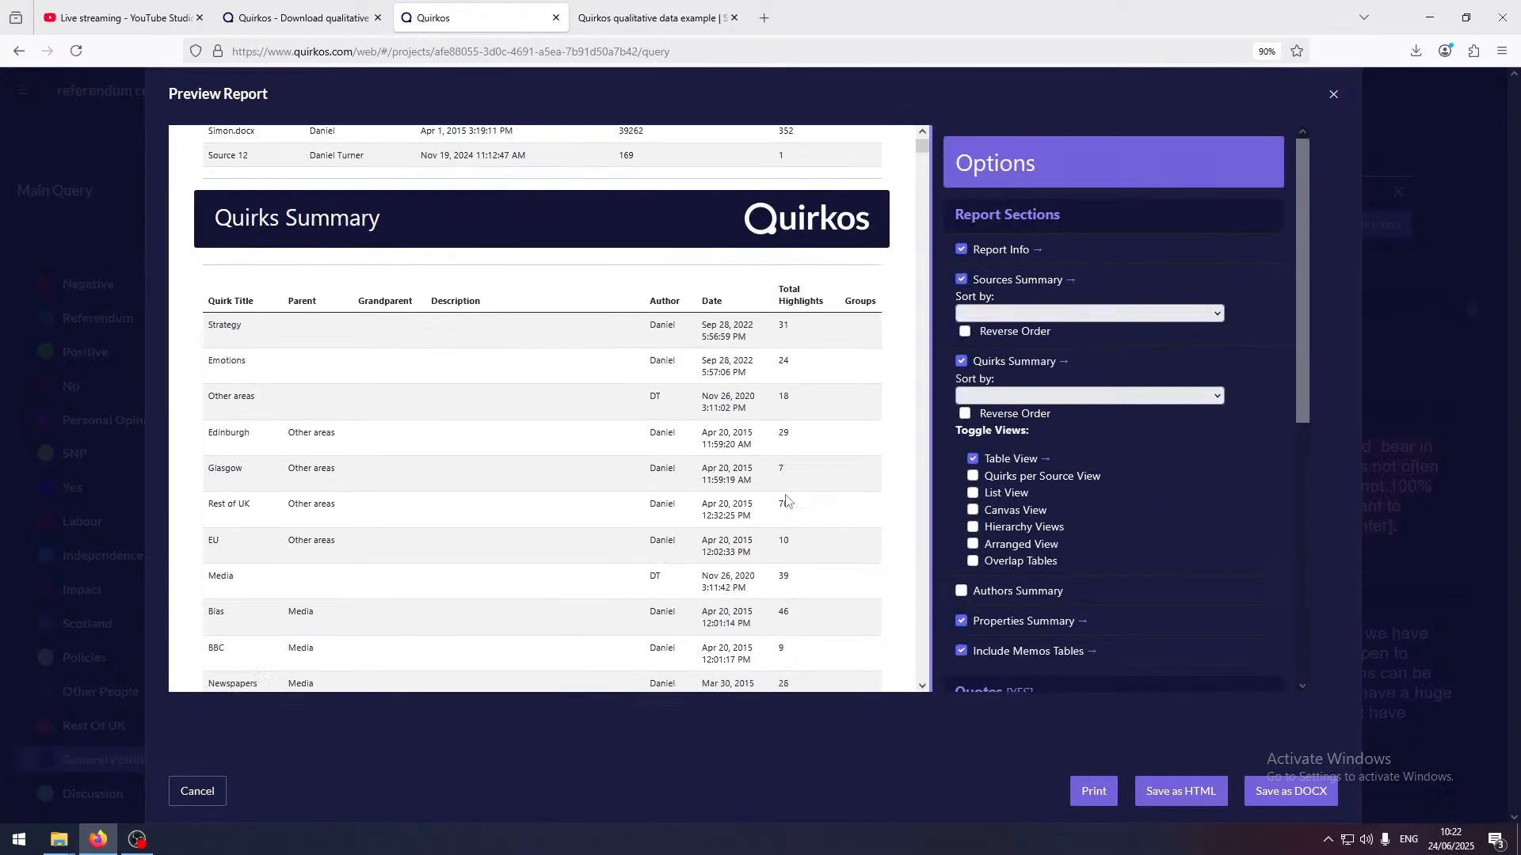
pyautogui.moveTo(816, 285); pyautogui.dragTo(765, 291)
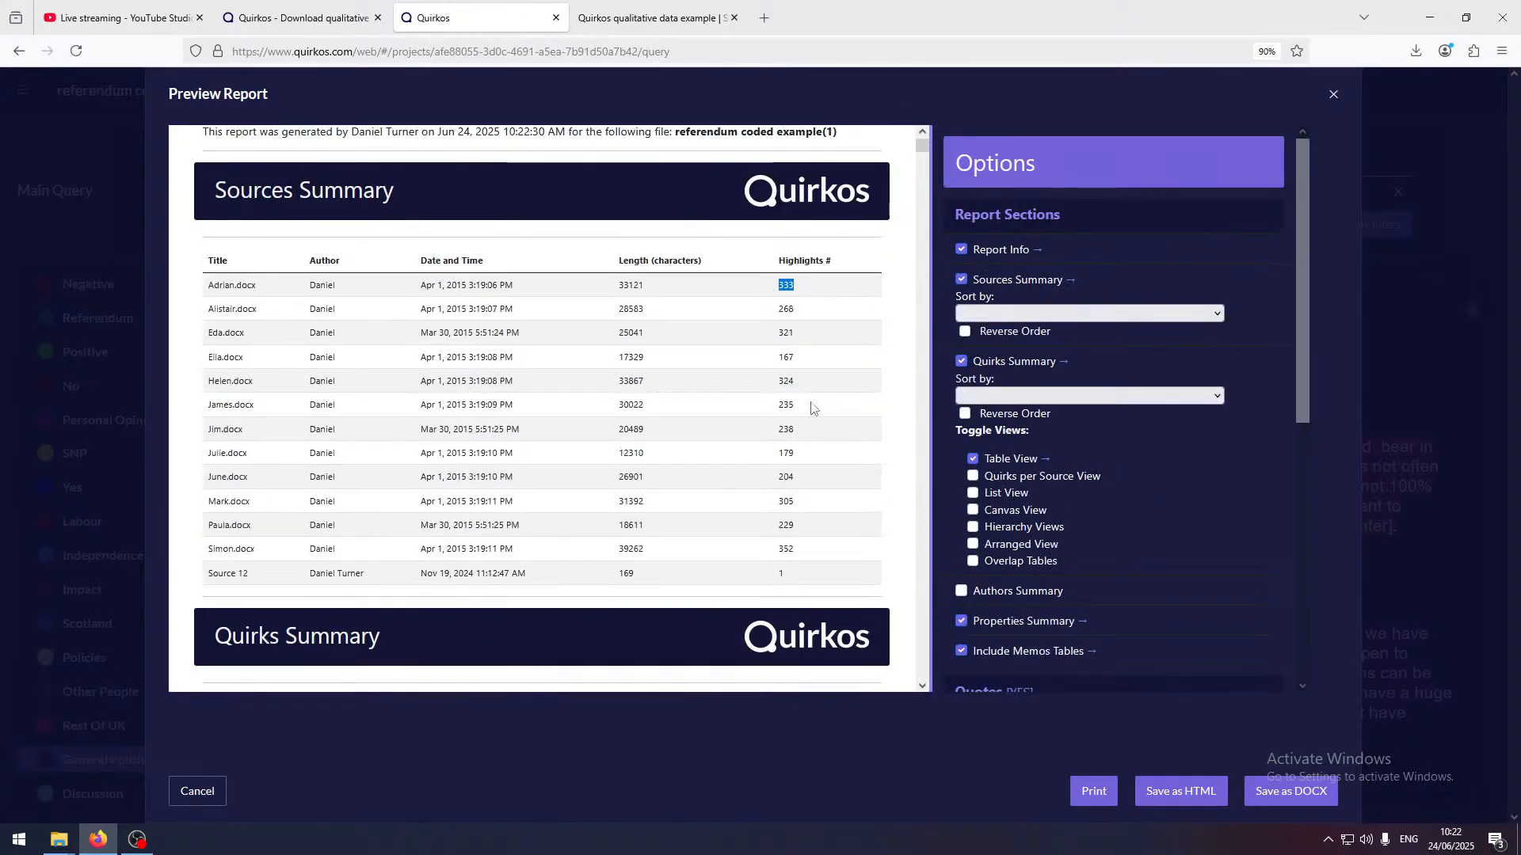
pyautogui.scroll(-15, 796, 511)
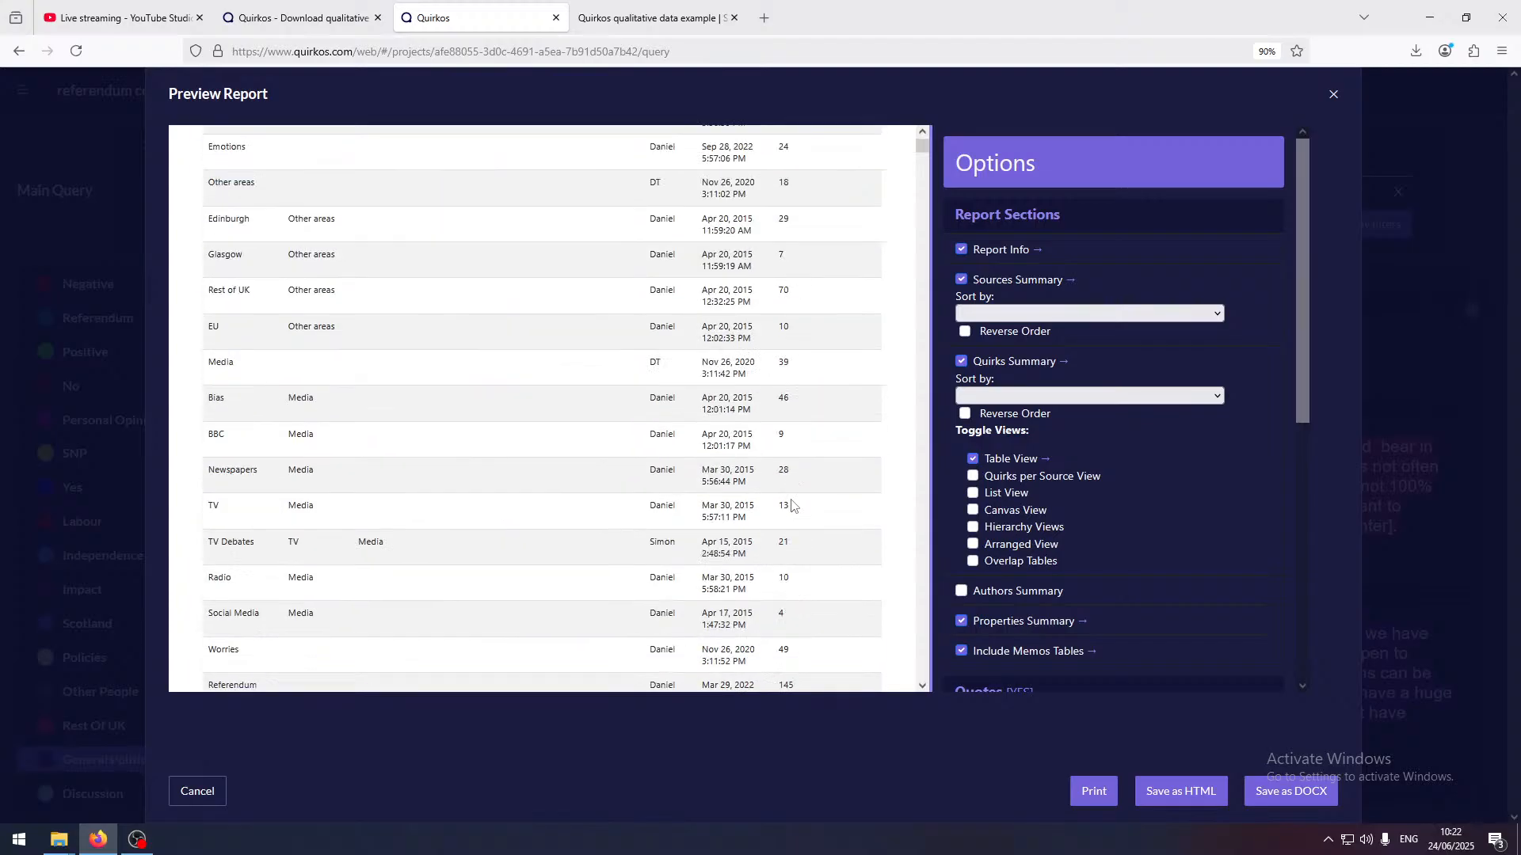
pyautogui.scroll(-5, 796, 492)
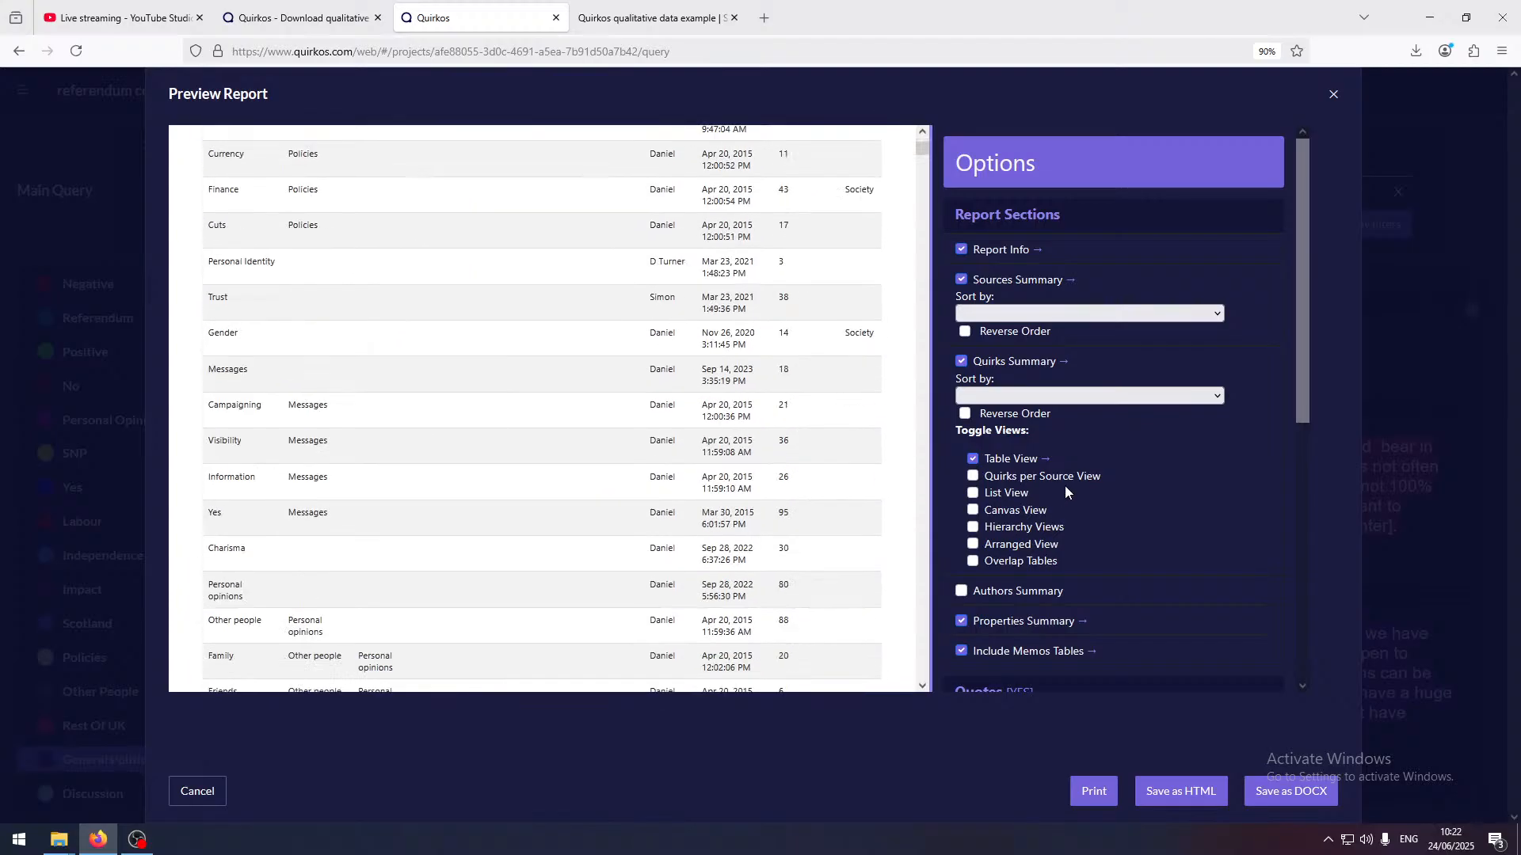
# Add the Quirks per Source View to the report and examine its charts for the individual sources
pyautogui.click(973, 476)
pyautogui.click(1108, 478)
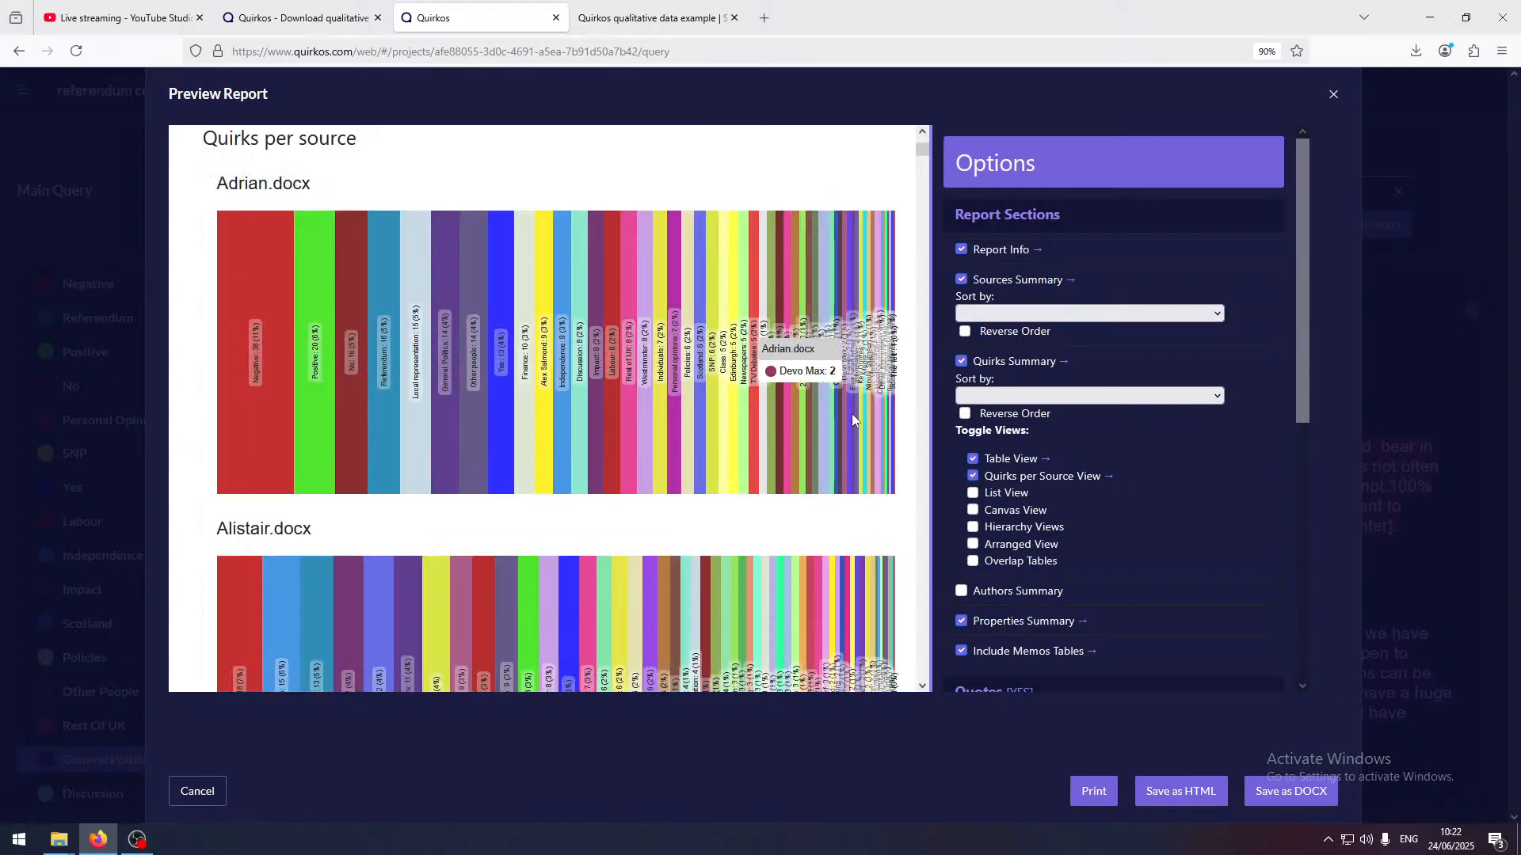
pyautogui.scroll(-5, 211, 681)
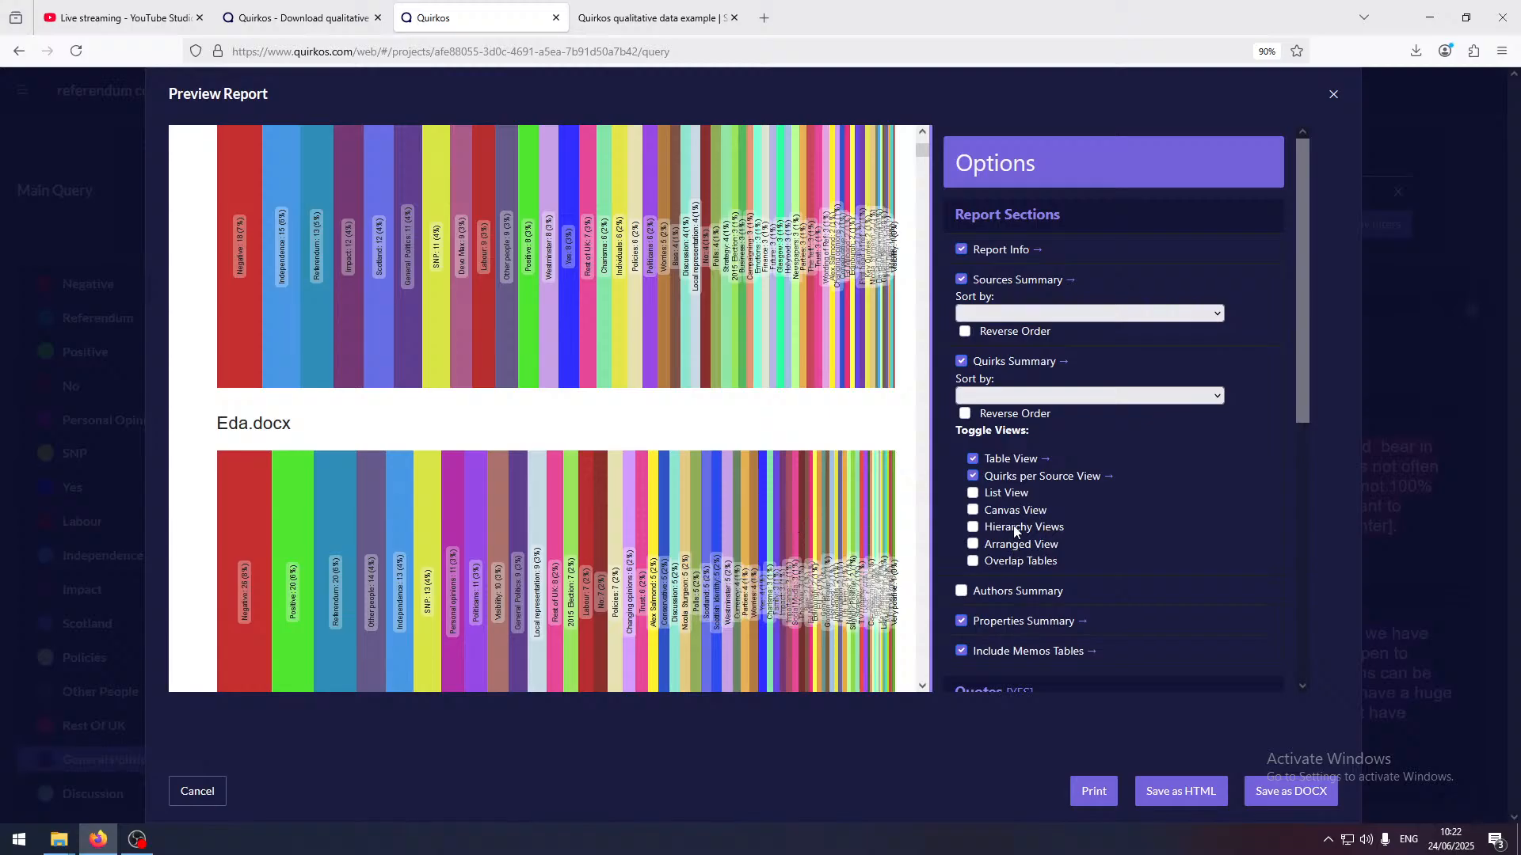
# Add Overlap Tables to the report and examine the overlap charts for quirks such as Strategy, Edinburgh and Glasgow
pyautogui.click(974, 562)
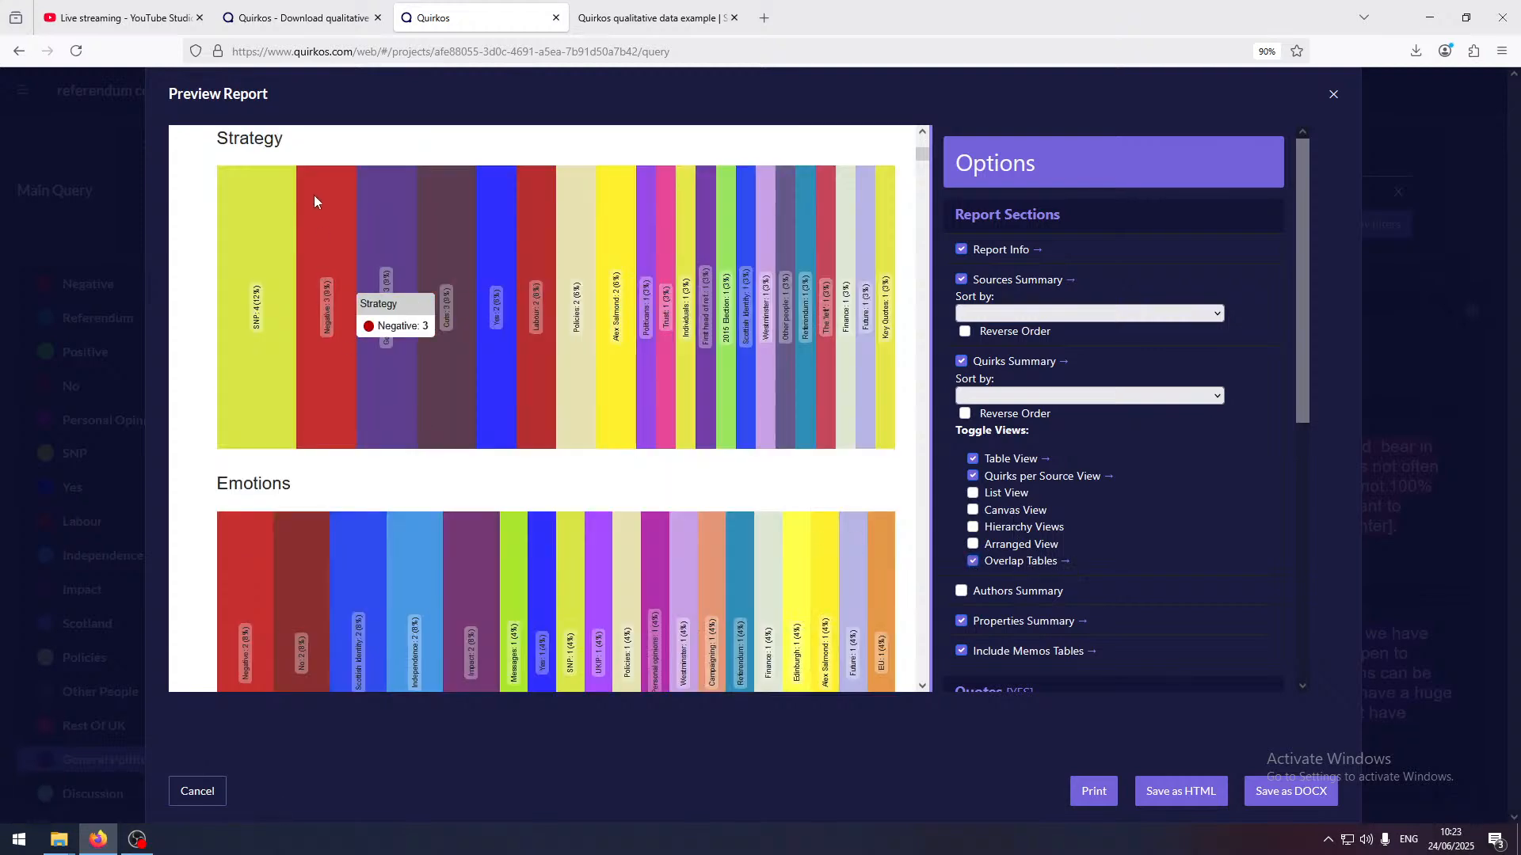
pyautogui.scroll(4, 277, 239)
pyautogui.scroll(-3, 274, 360)
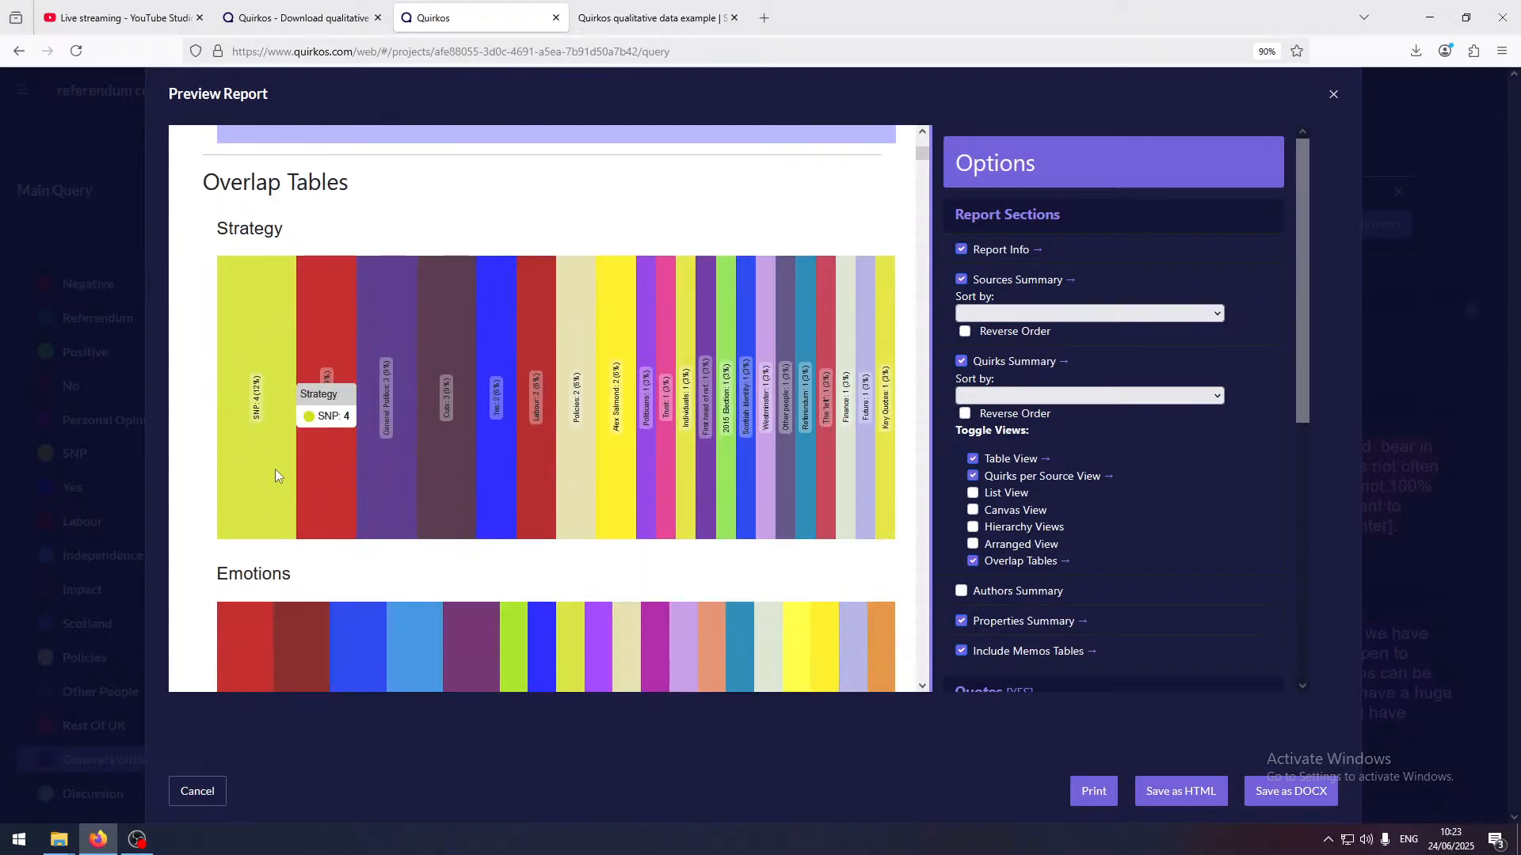
pyautogui.scroll(-6, 269, 406)
pyautogui.scroll(-12, 268, 402)
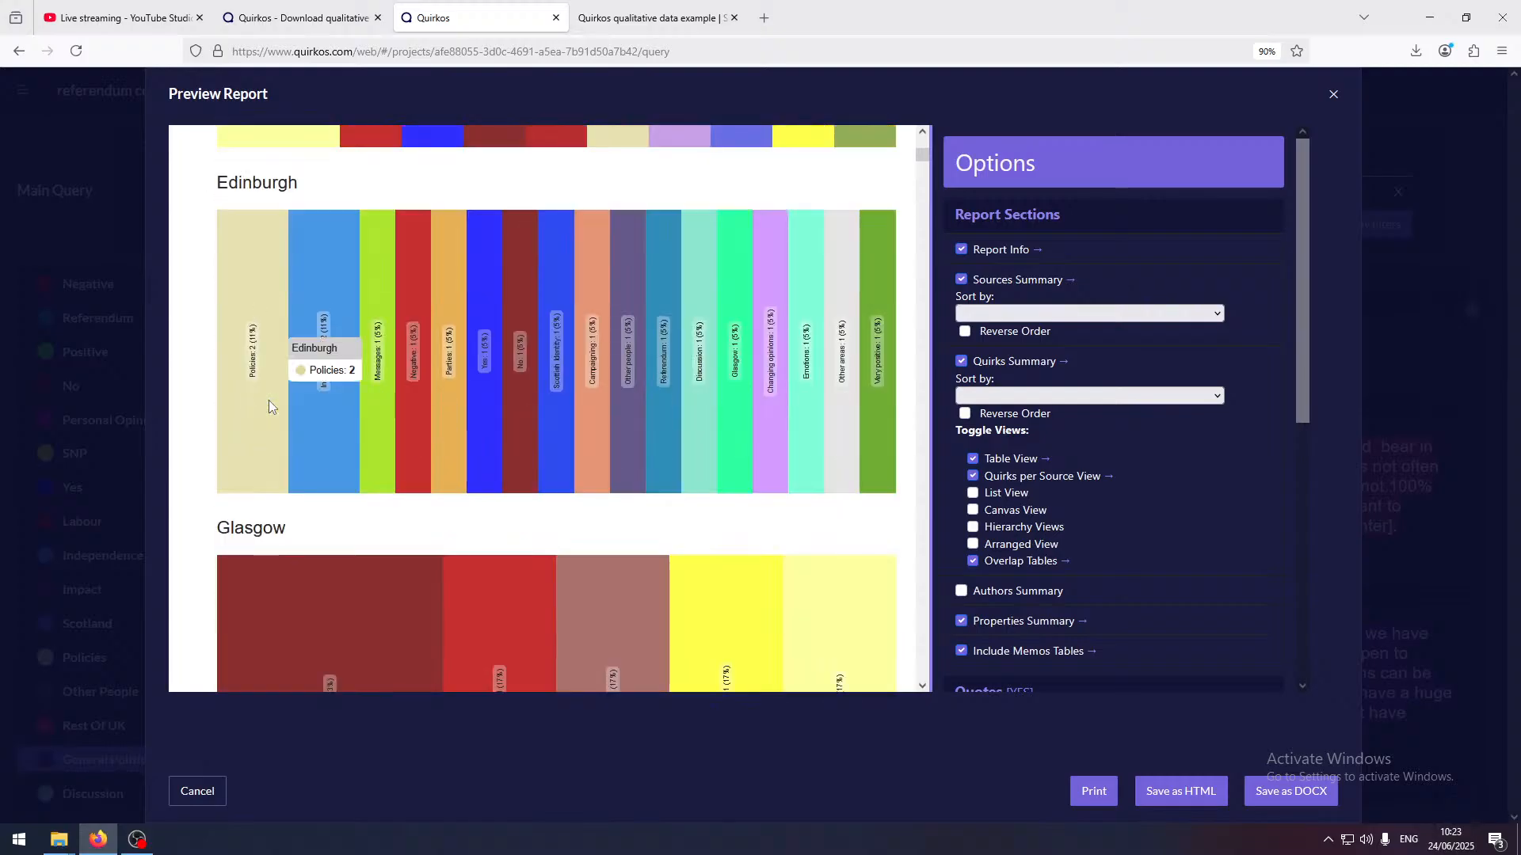
pyautogui.scroll(3, 278, 396)
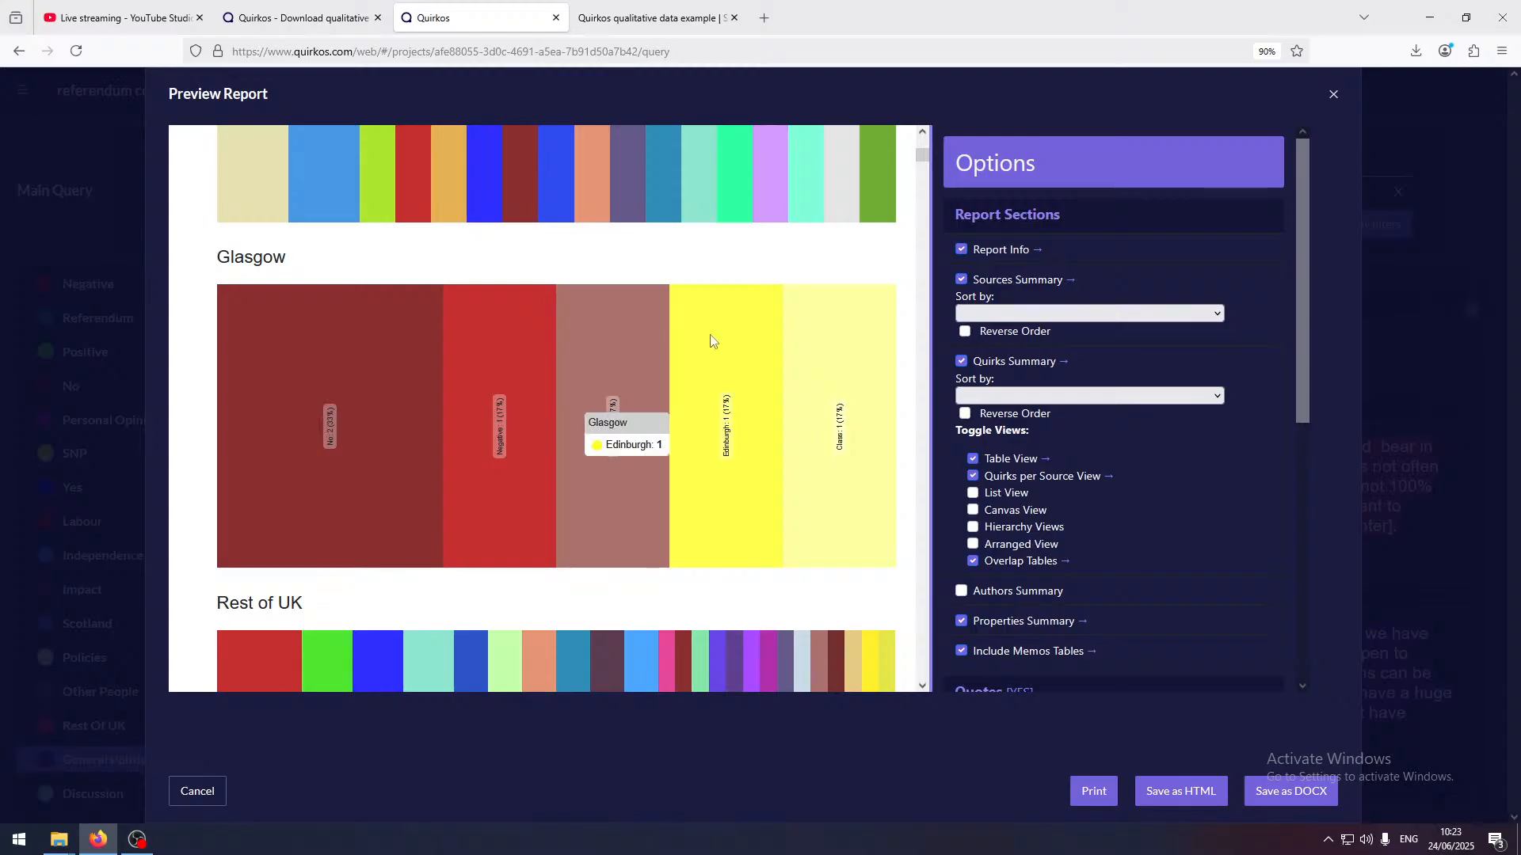
pyautogui.scroll(-10, 752, 431)
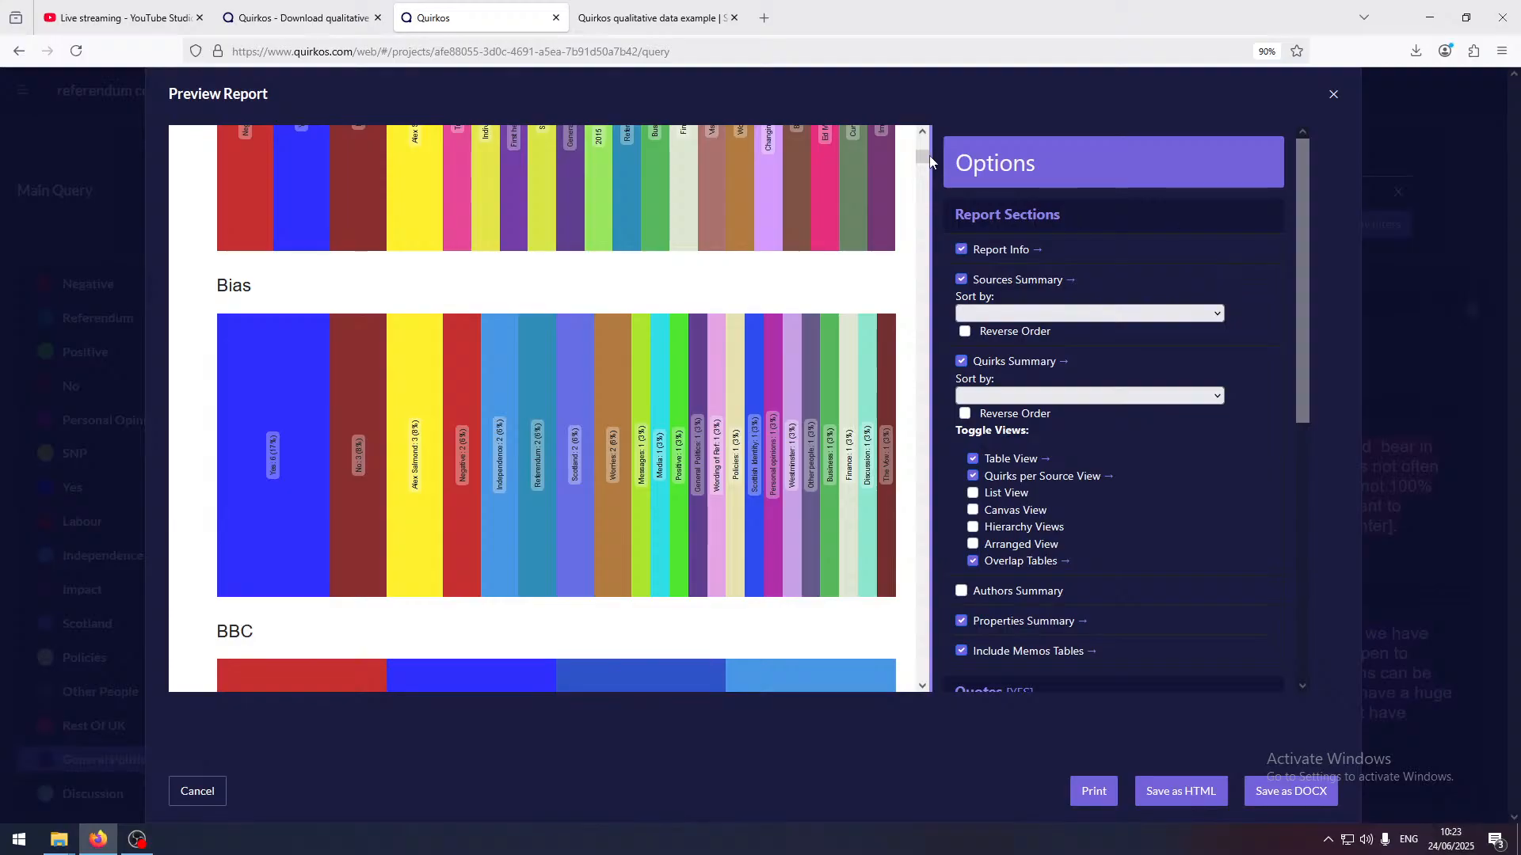
# Skim the report's quotes by theme and its quote style options, and cancel the report preview without saving
pyautogui.moveTo(930, 159); pyautogui.dragTo(916, 261)
pyautogui.scroll(-5, 582, 415)
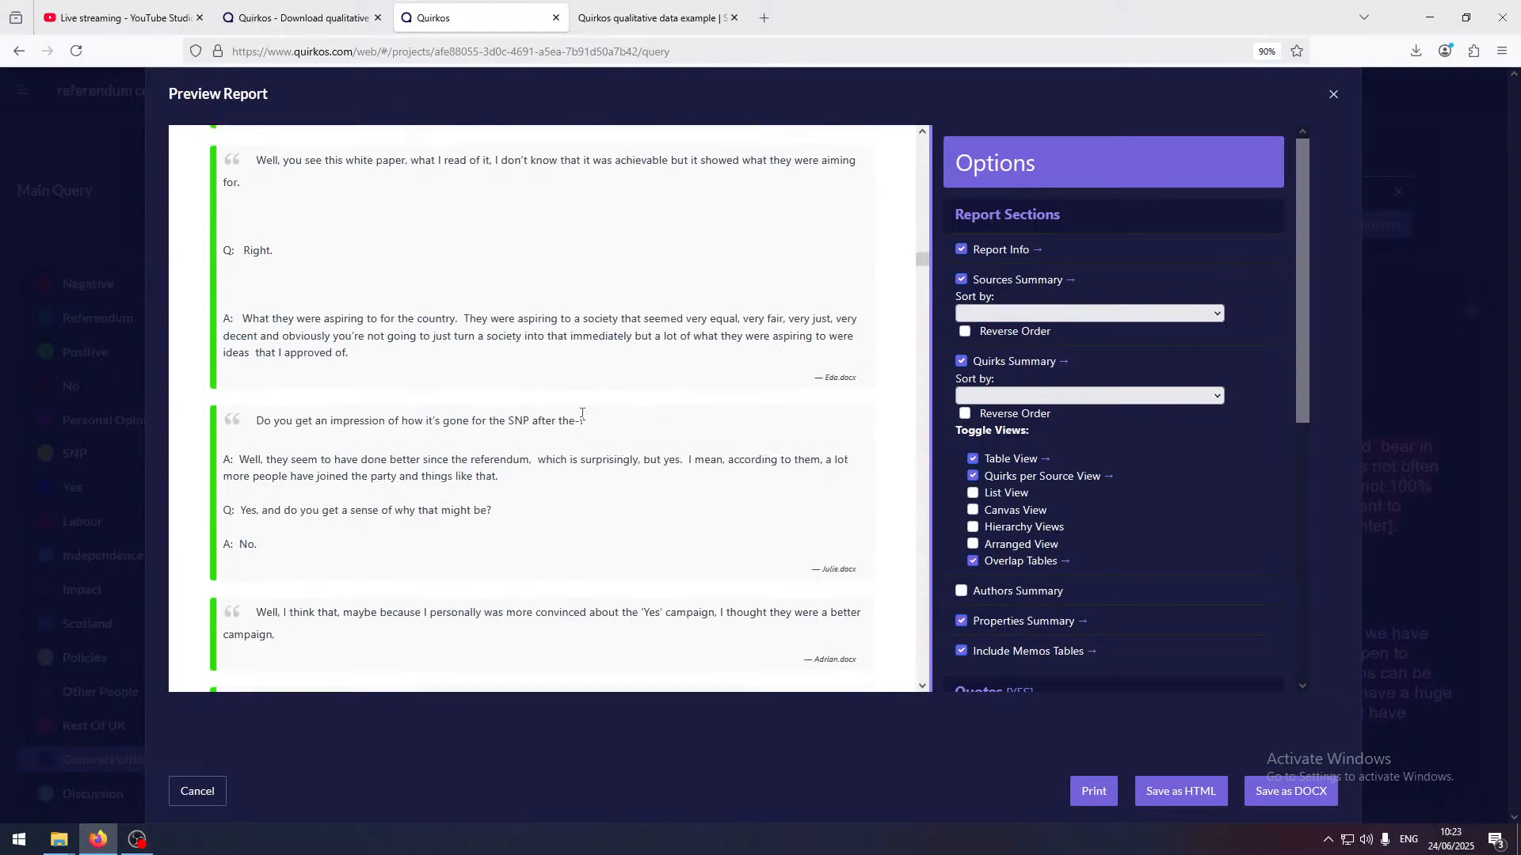
pyautogui.scroll(-10, 583, 415)
pyautogui.scroll(-5, 1051, 598)
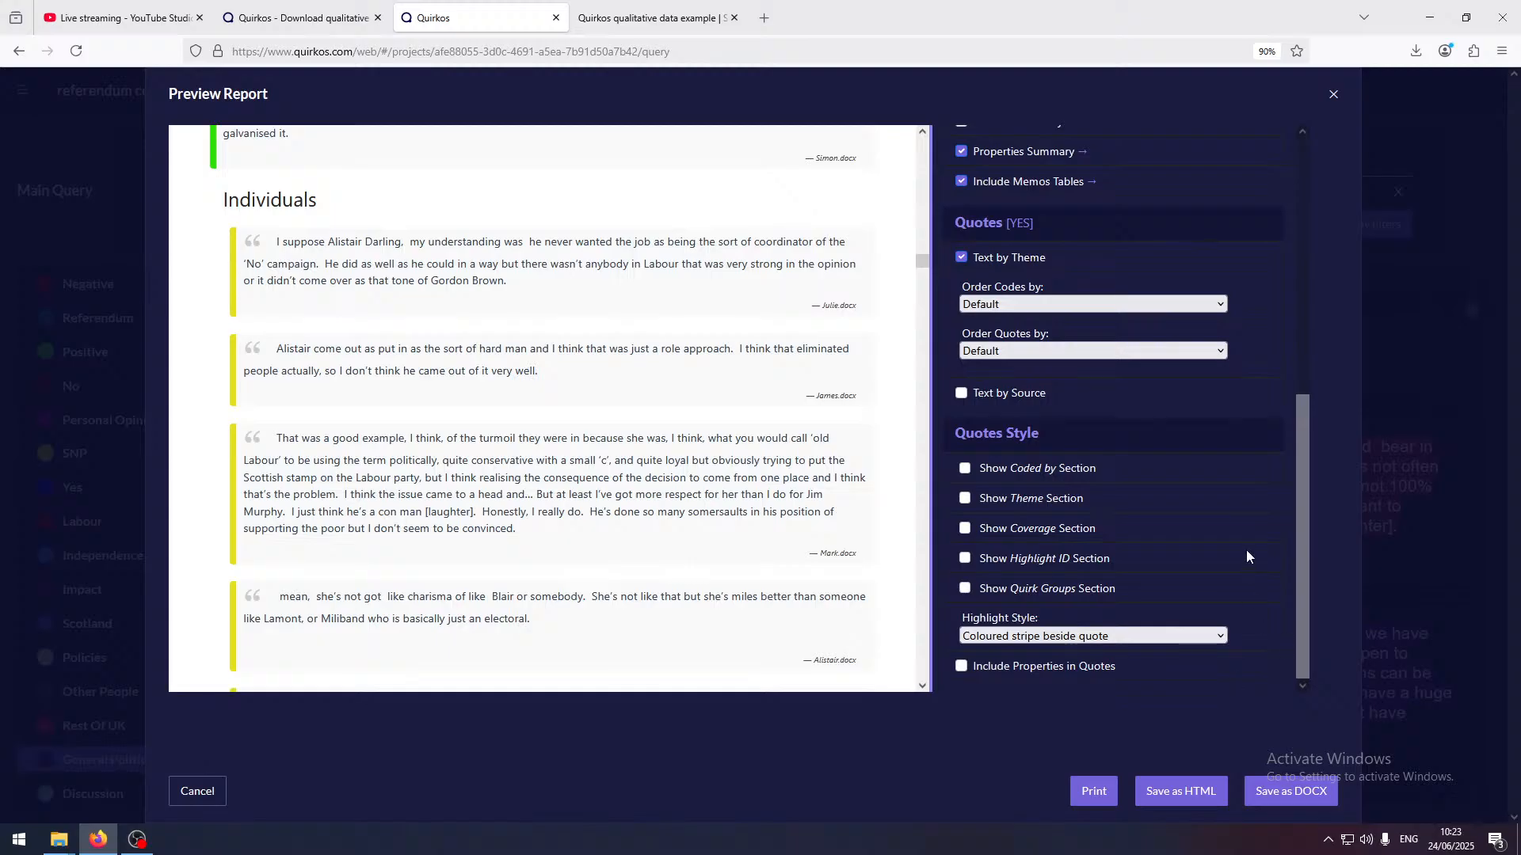
pyautogui.click(194, 791)
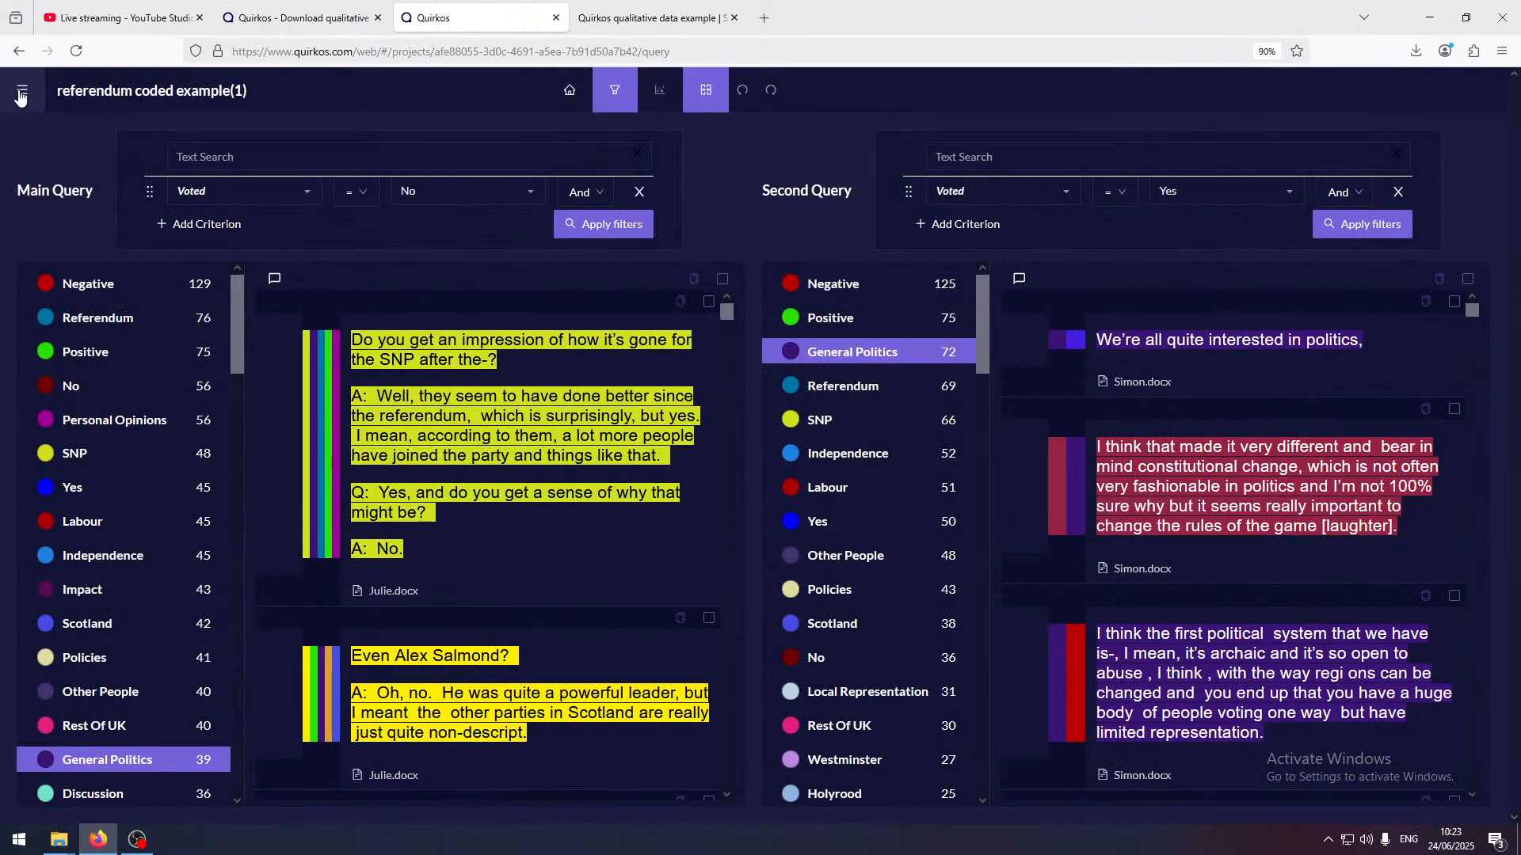
# Return to the project list and open June Project
pyautogui.click(22, 95)
pyautogui.click(48, 131)
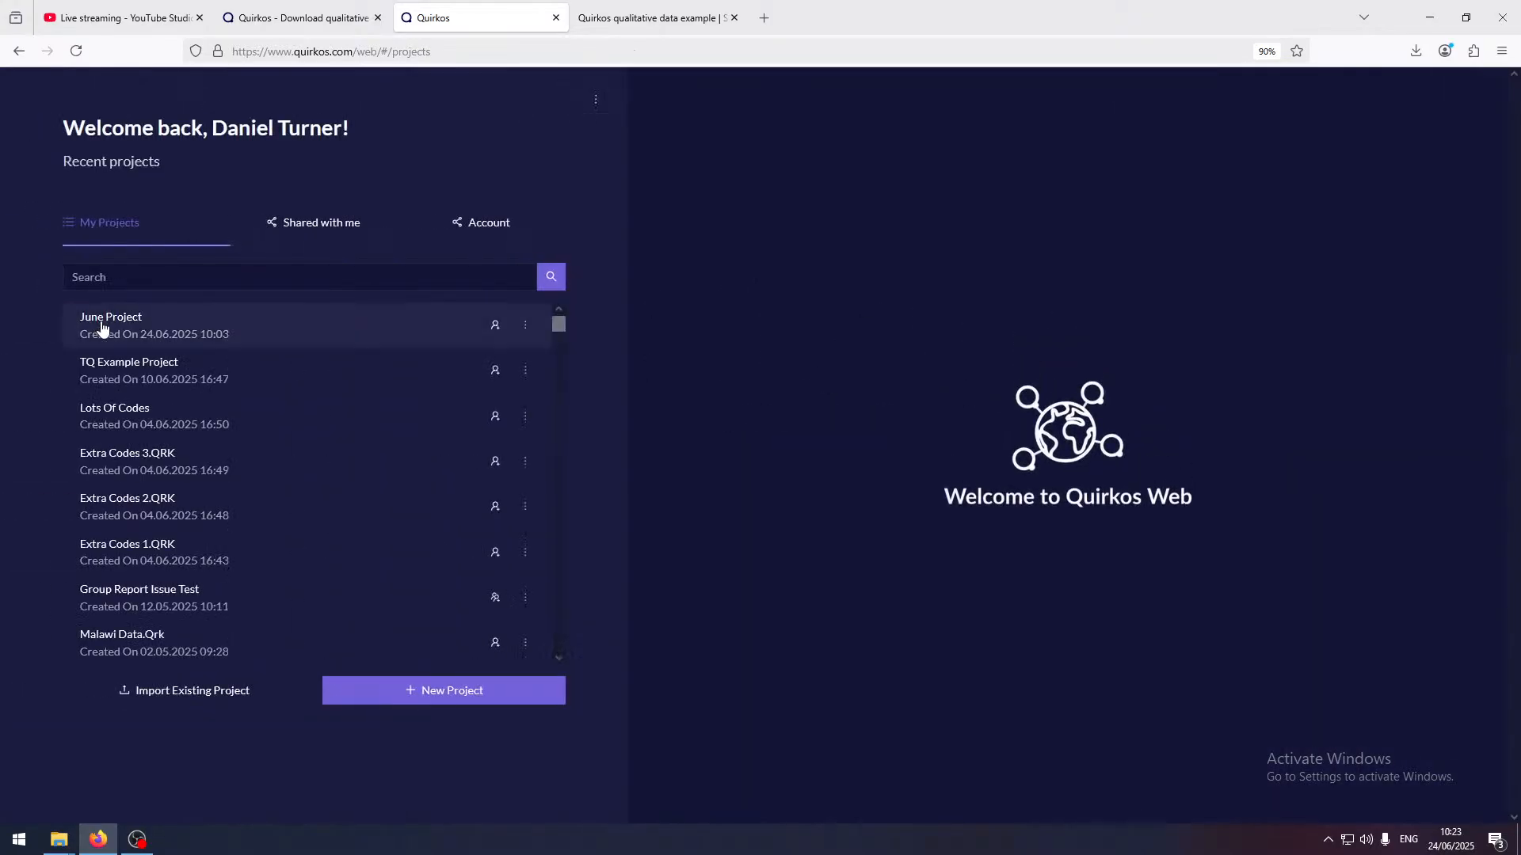
pyautogui.click(102, 327)
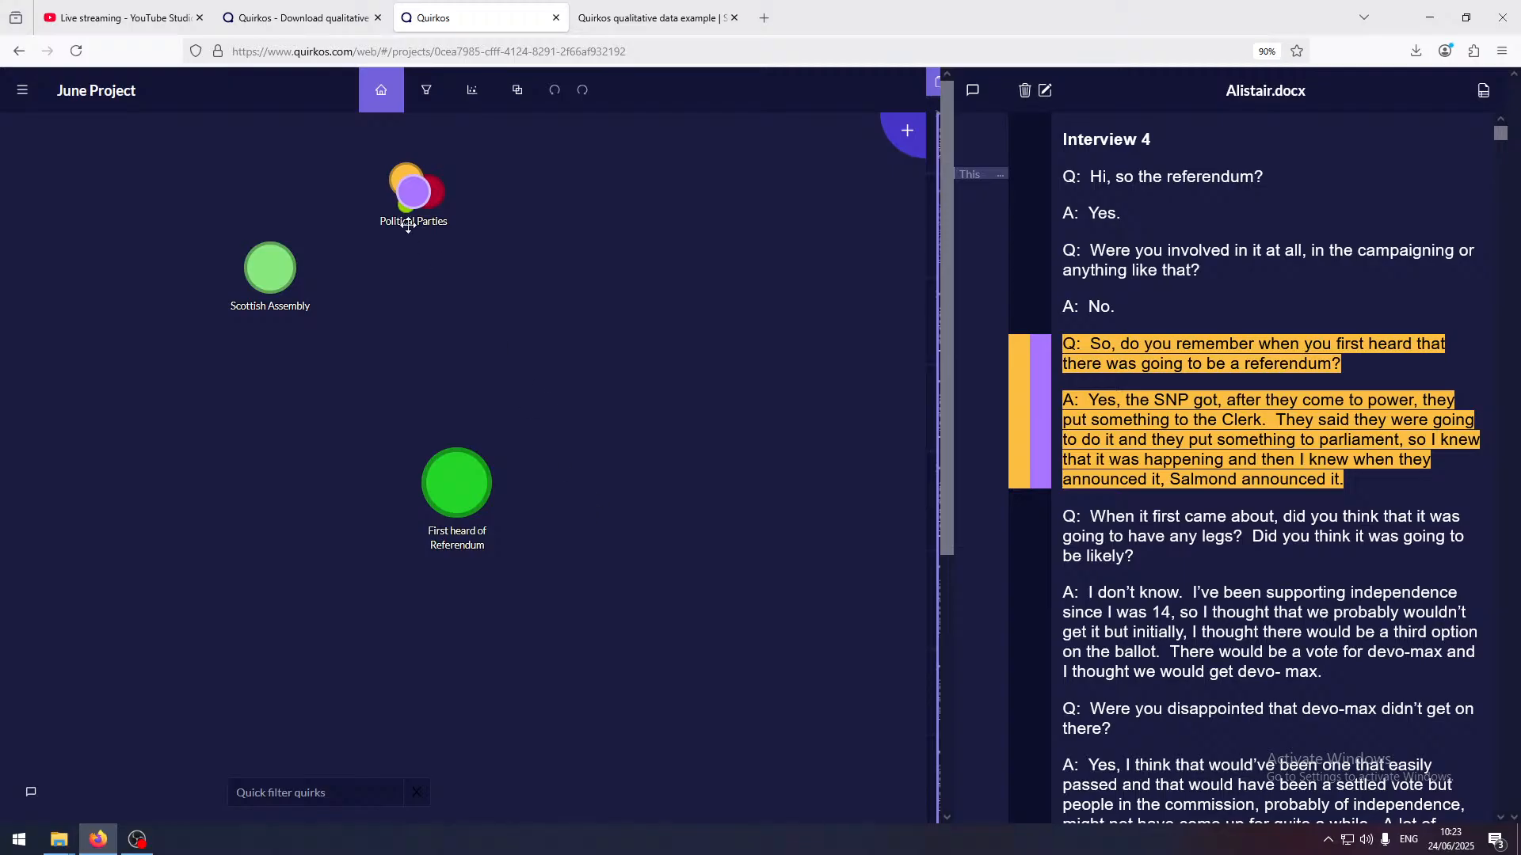
# Expand the Political Parties quirk group, filter the quirks by "gree" and clear the filter again
pyautogui.moveTo(418, 188)
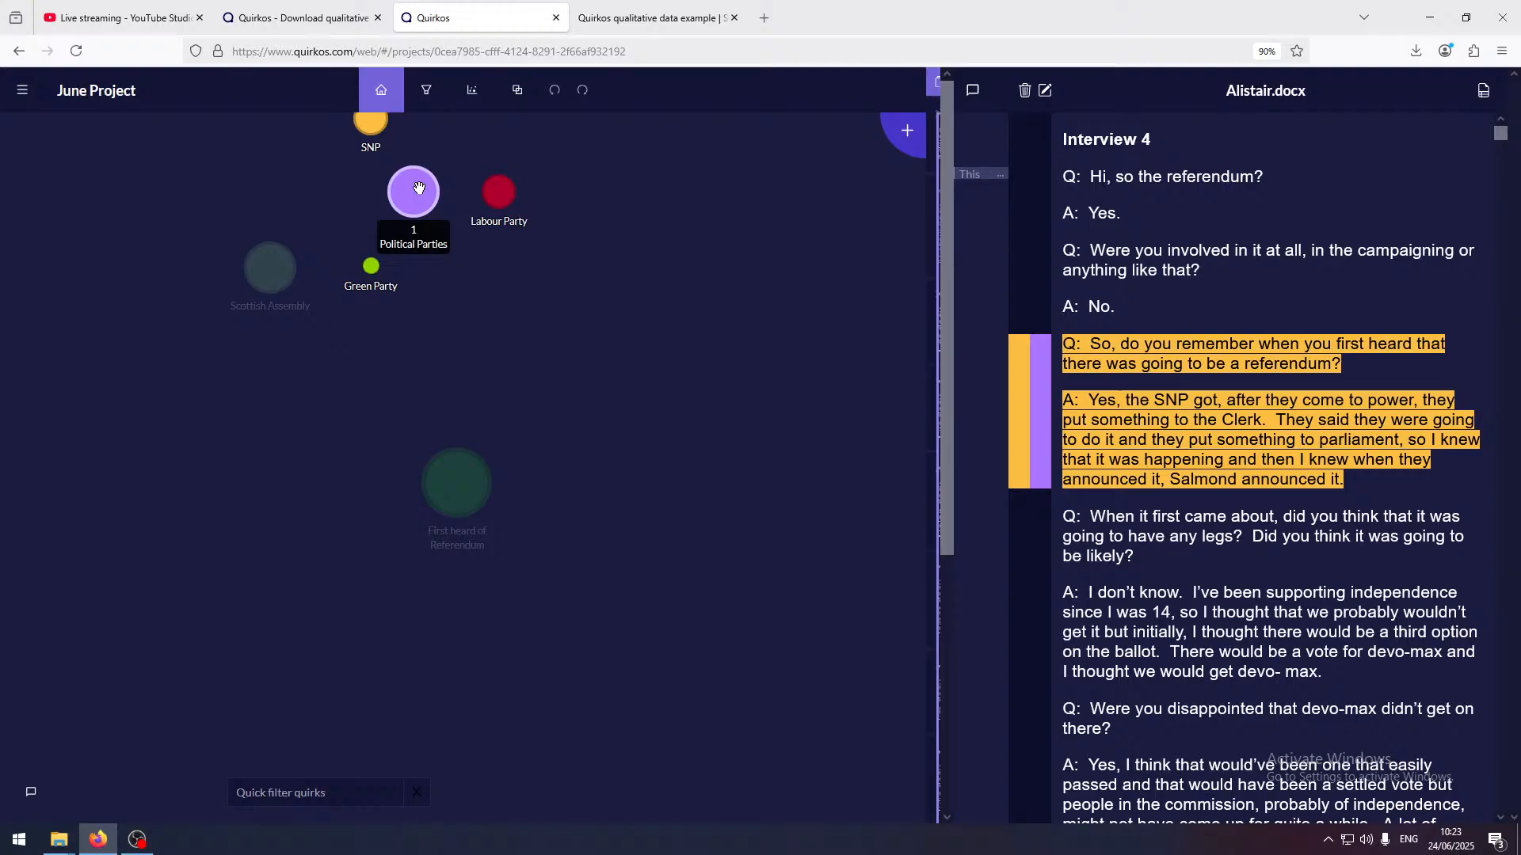
pyautogui.click(326, 792)
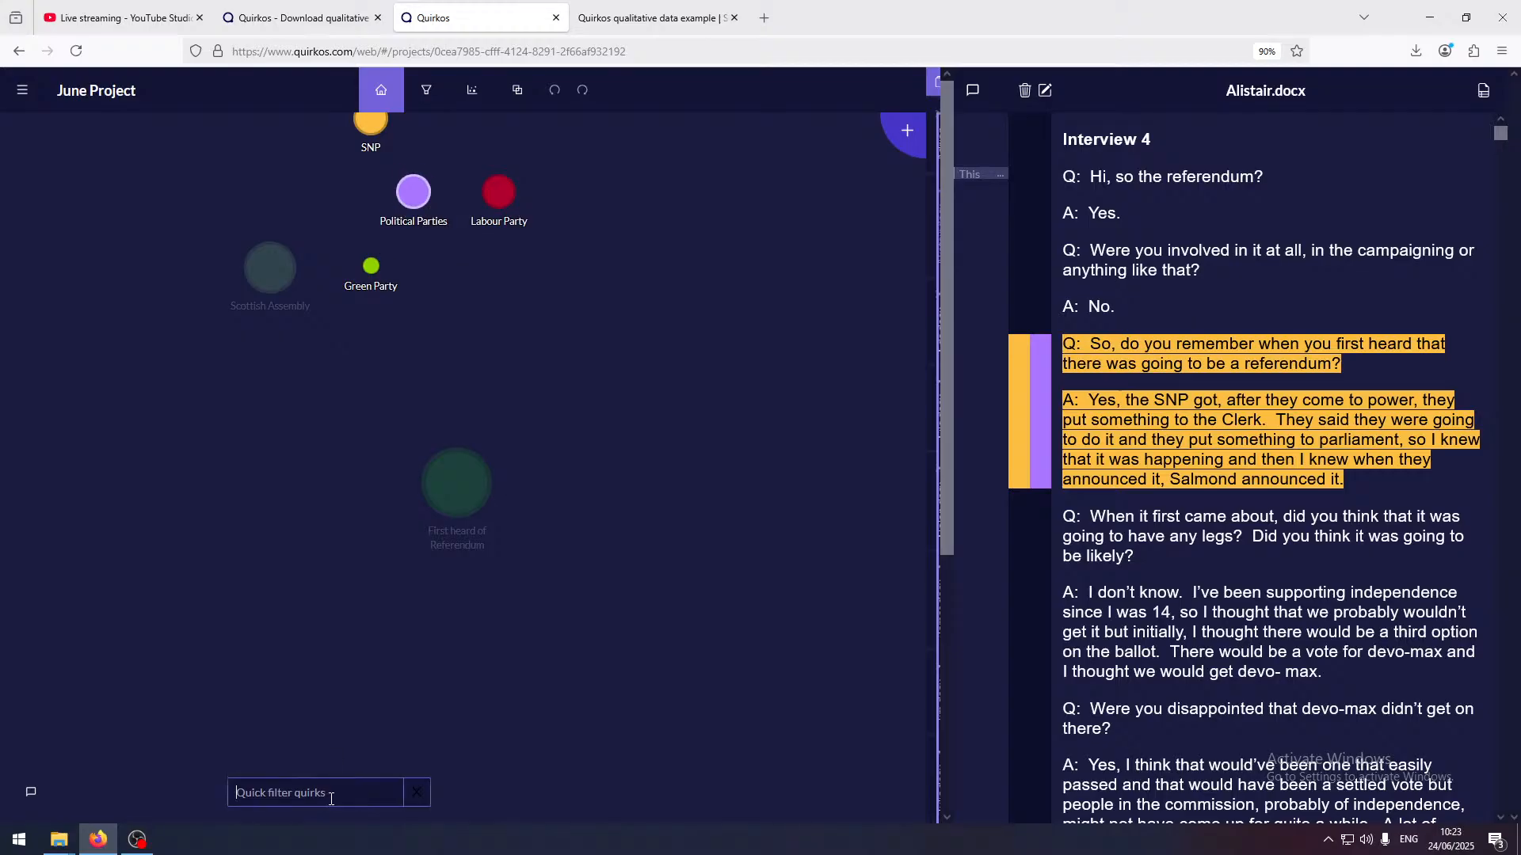
pyautogui.write('gree')
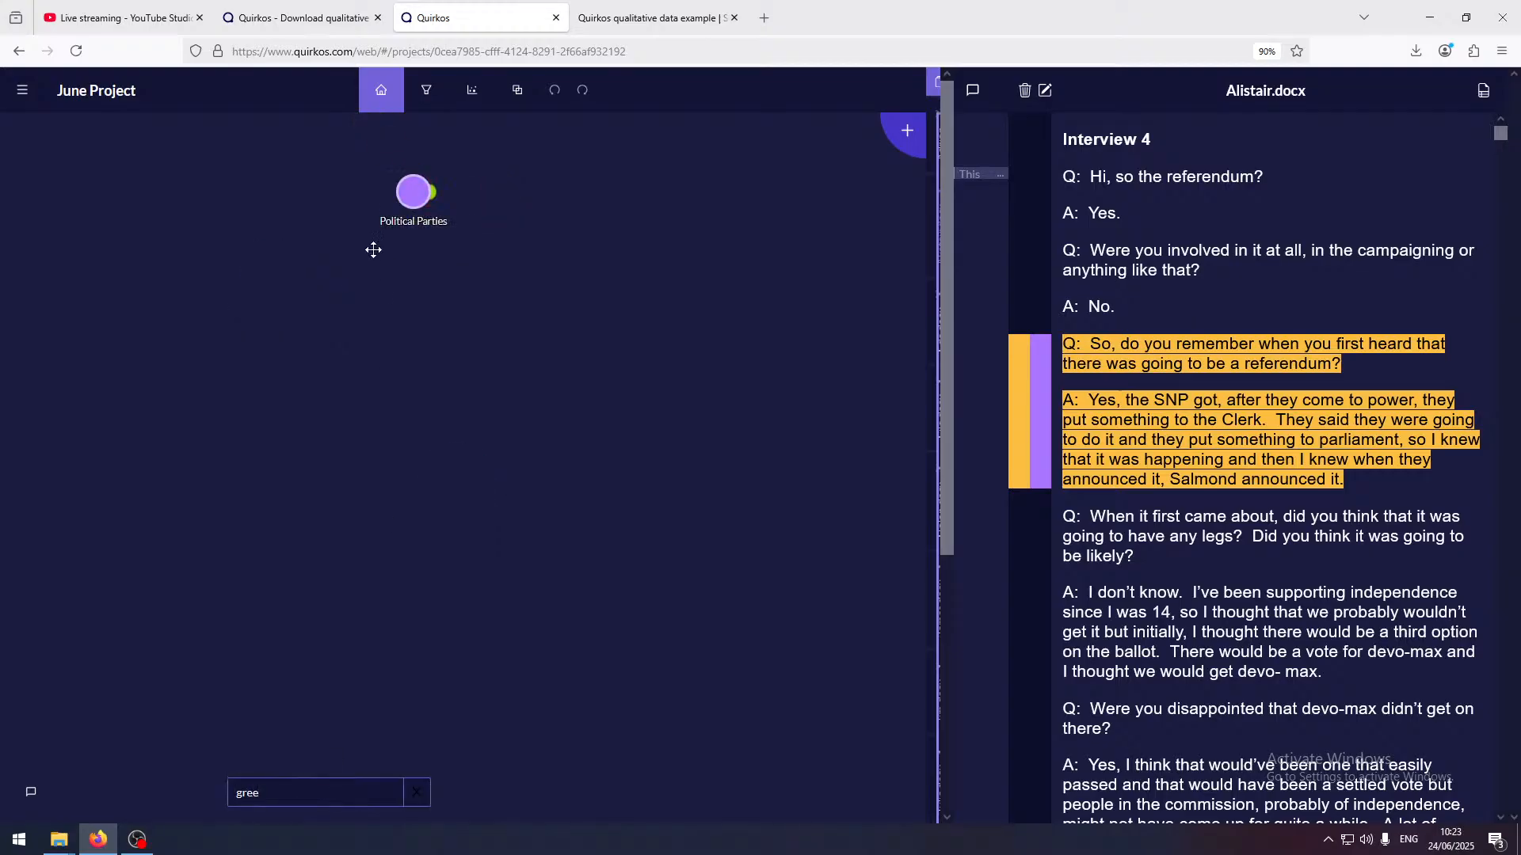
pyautogui.press('BackSpace')
pyautogui.press('BackSpace')
pyautogui.press('BackSpace')
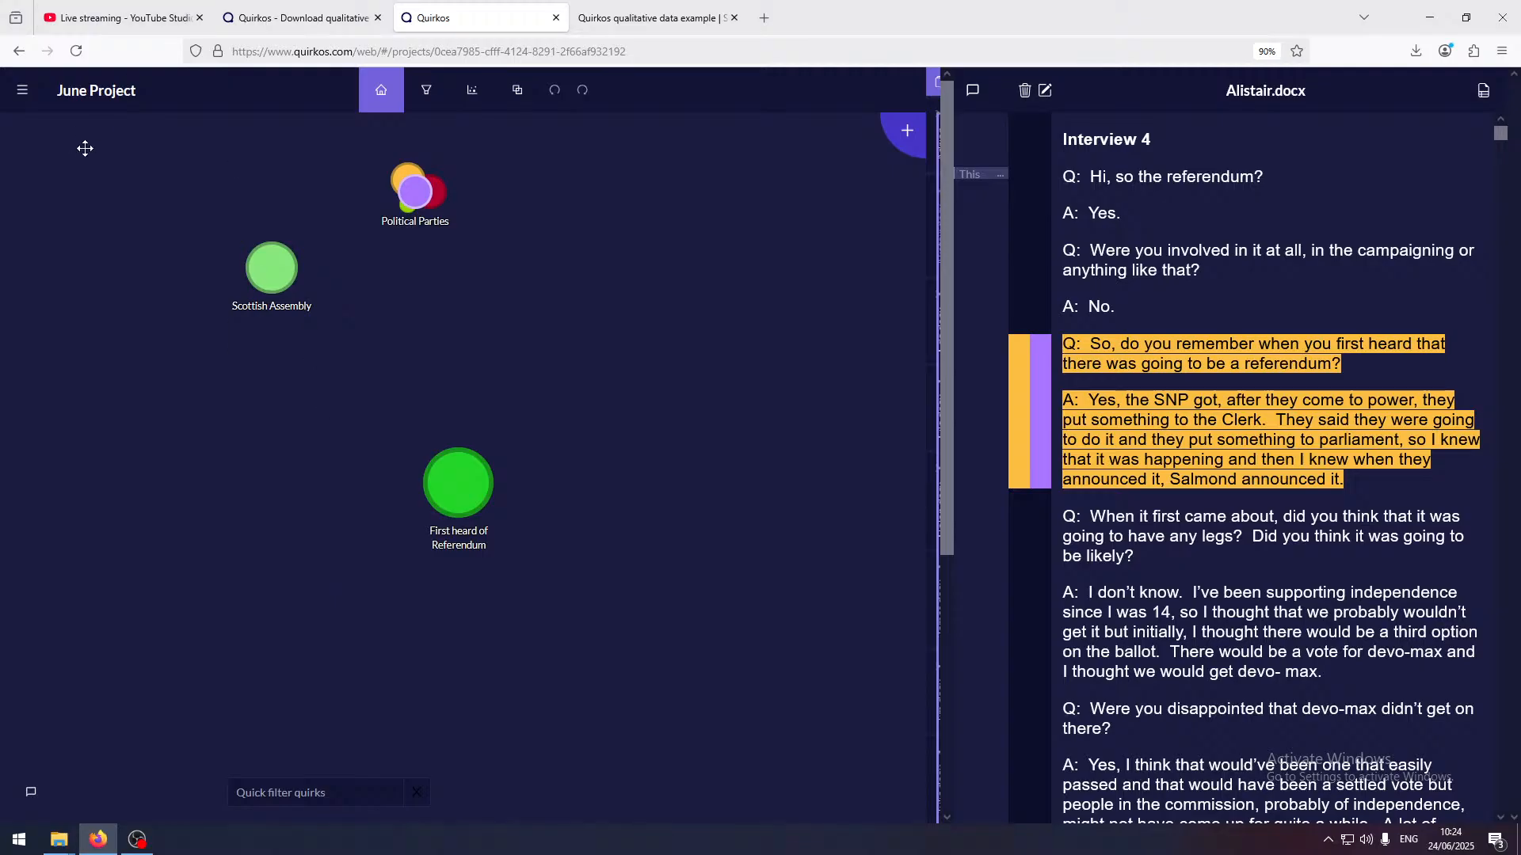
pyautogui.moveTo(144, 28)
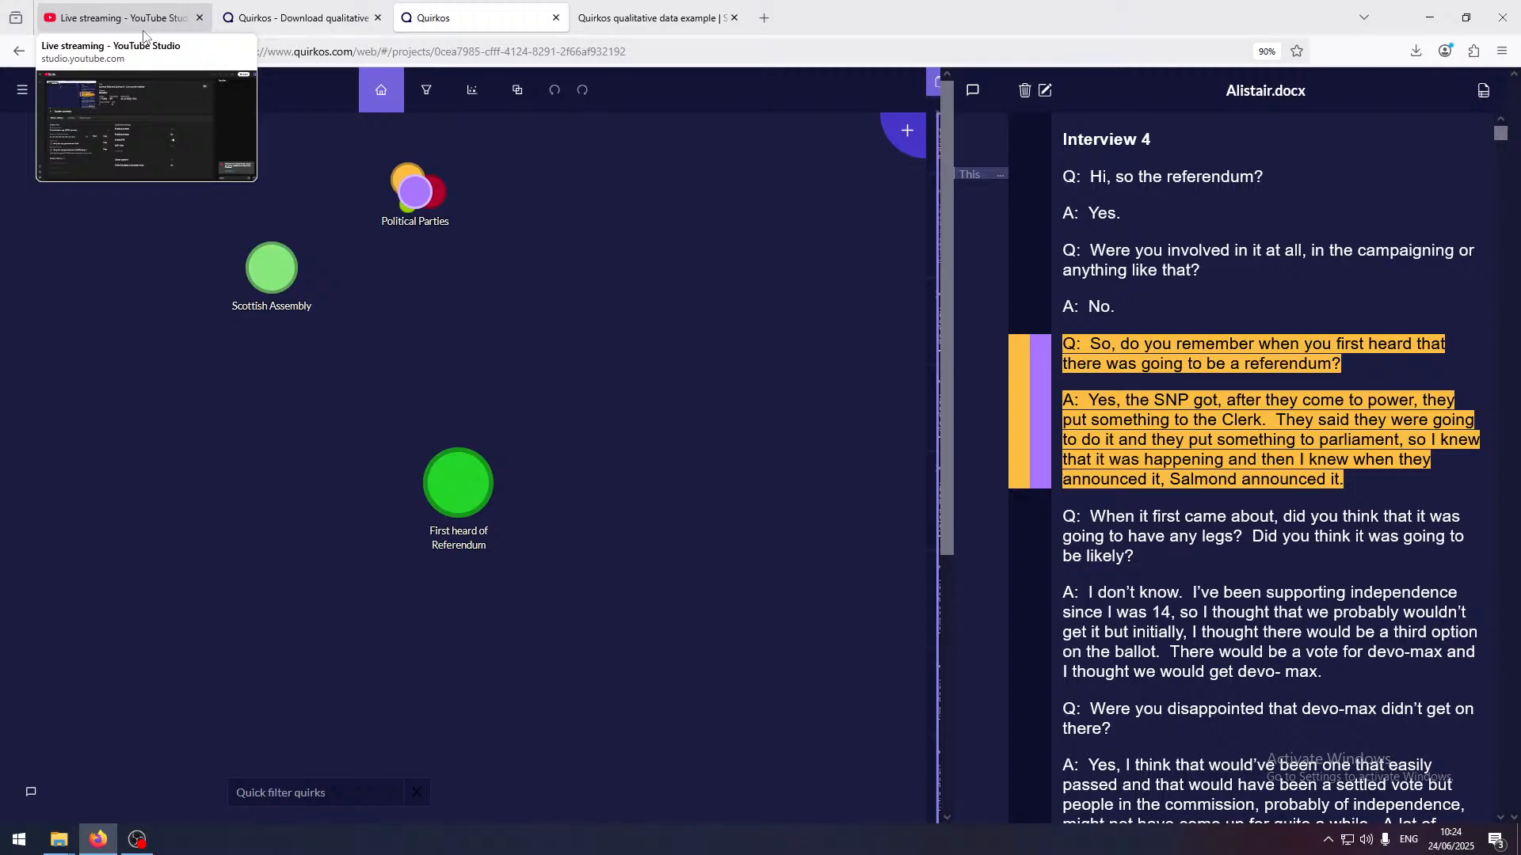
pyautogui.moveTo(1371, 490); pyautogui.dragTo(1061, 343)
pyautogui.click(1084, 352)
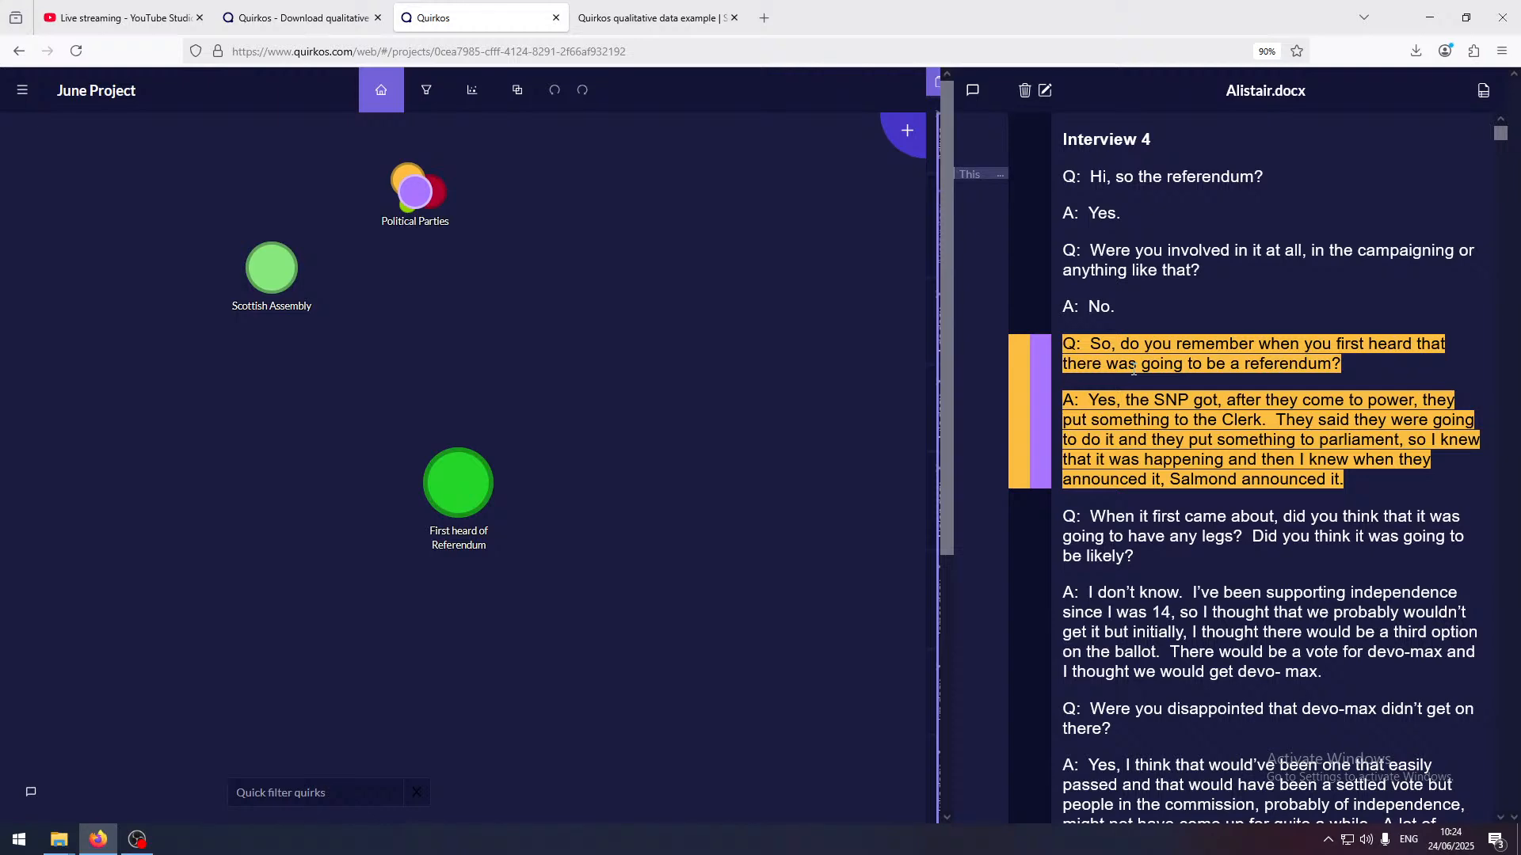
# Open the contact page on the Quirkos website and look over the support contact details and company description
pyautogui.click(336, 29)
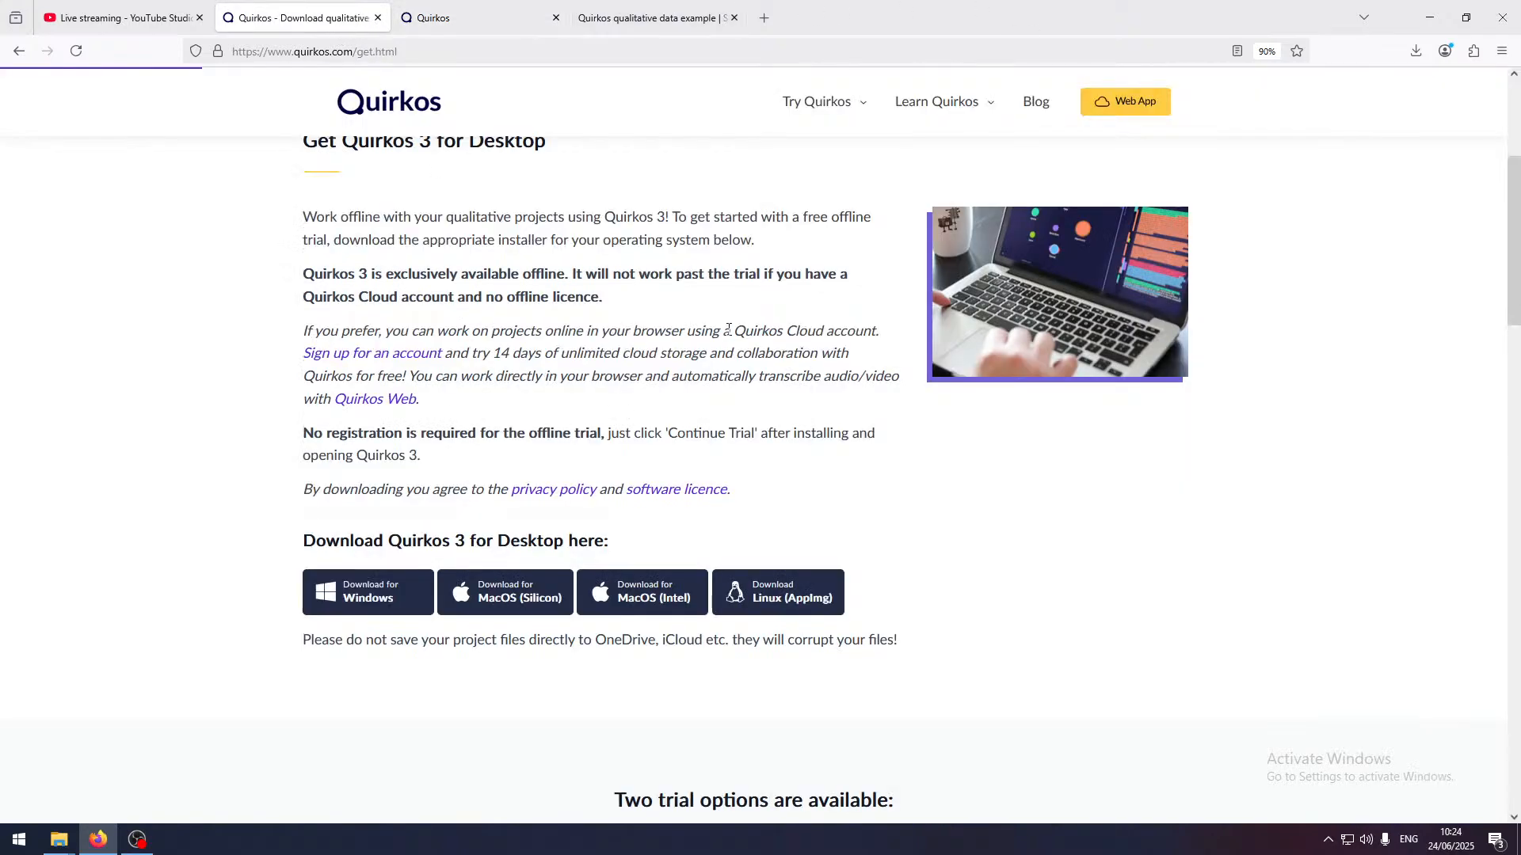
pyautogui.scroll(4, 1074, 140)
pyautogui.moveTo(936, 102)
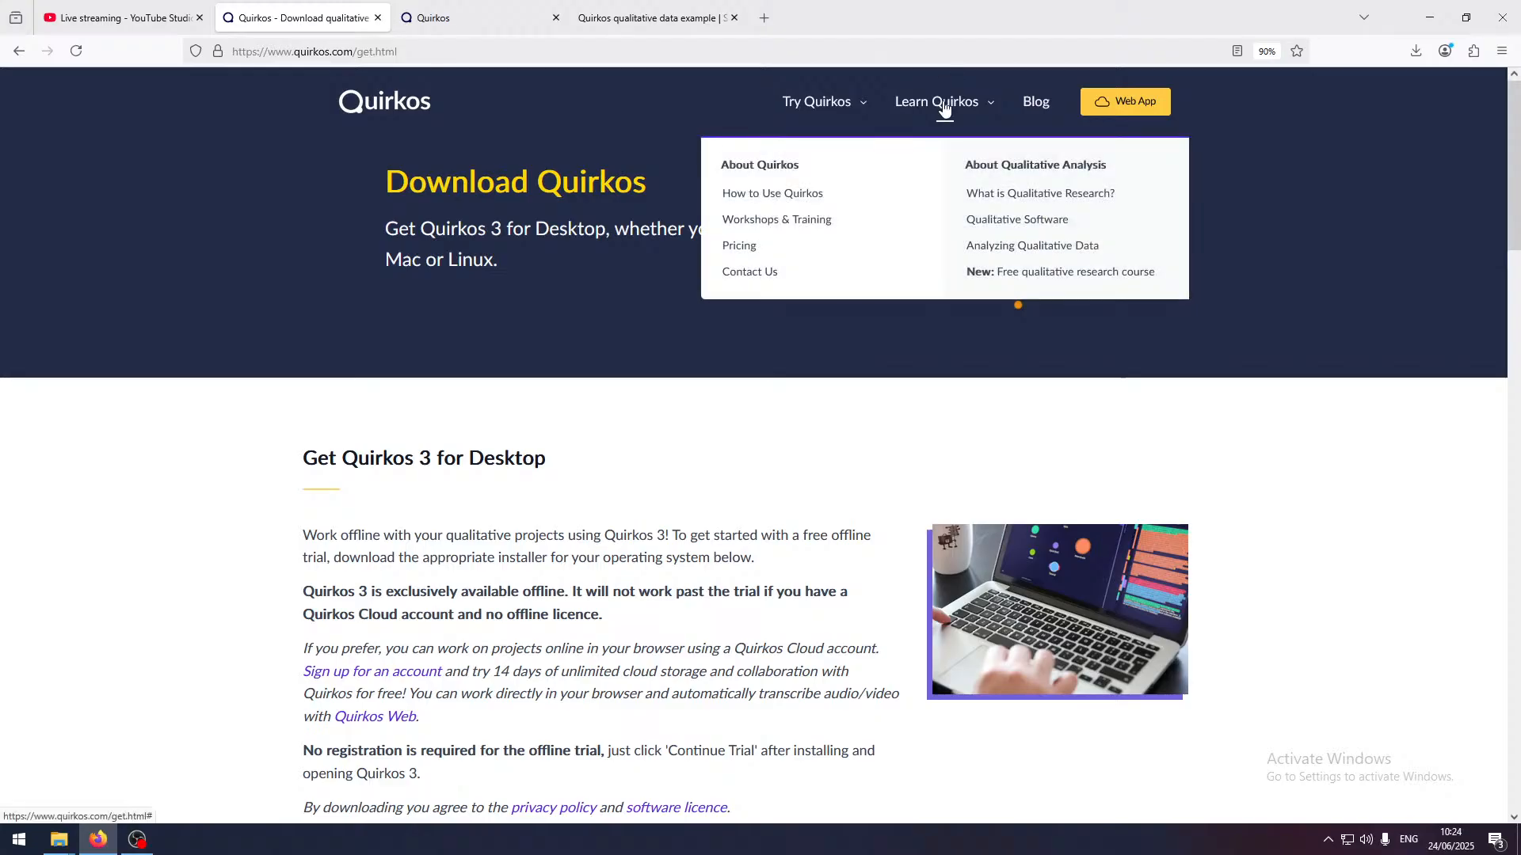
pyautogui.click(788, 281)
pyautogui.scroll(-5, 961, 277)
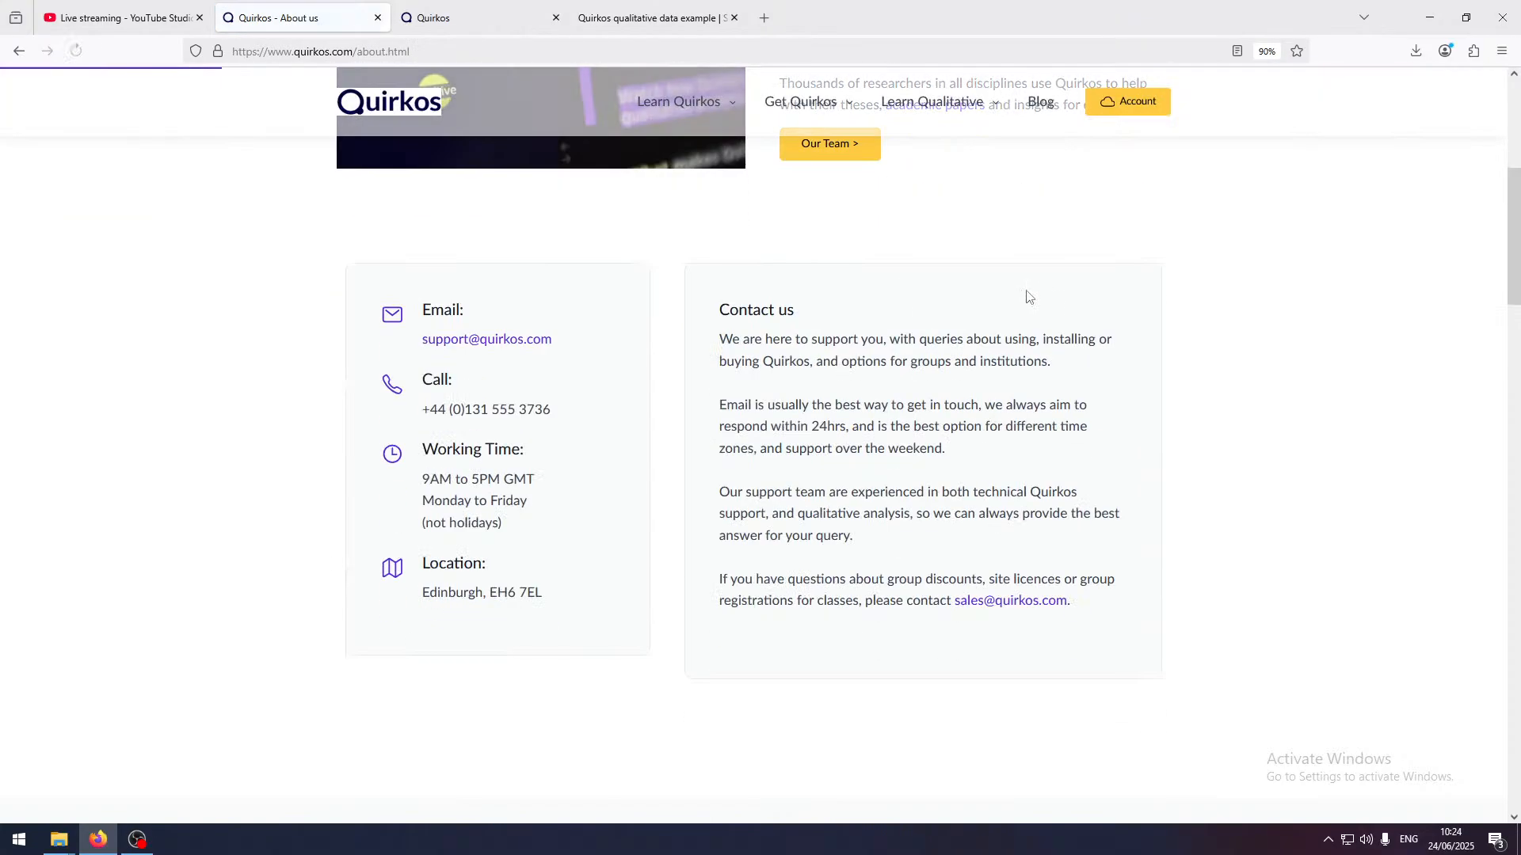
pyautogui.moveTo(602, 335); pyautogui.dragTo(541, 267)
pyautogui.click(559, 258)
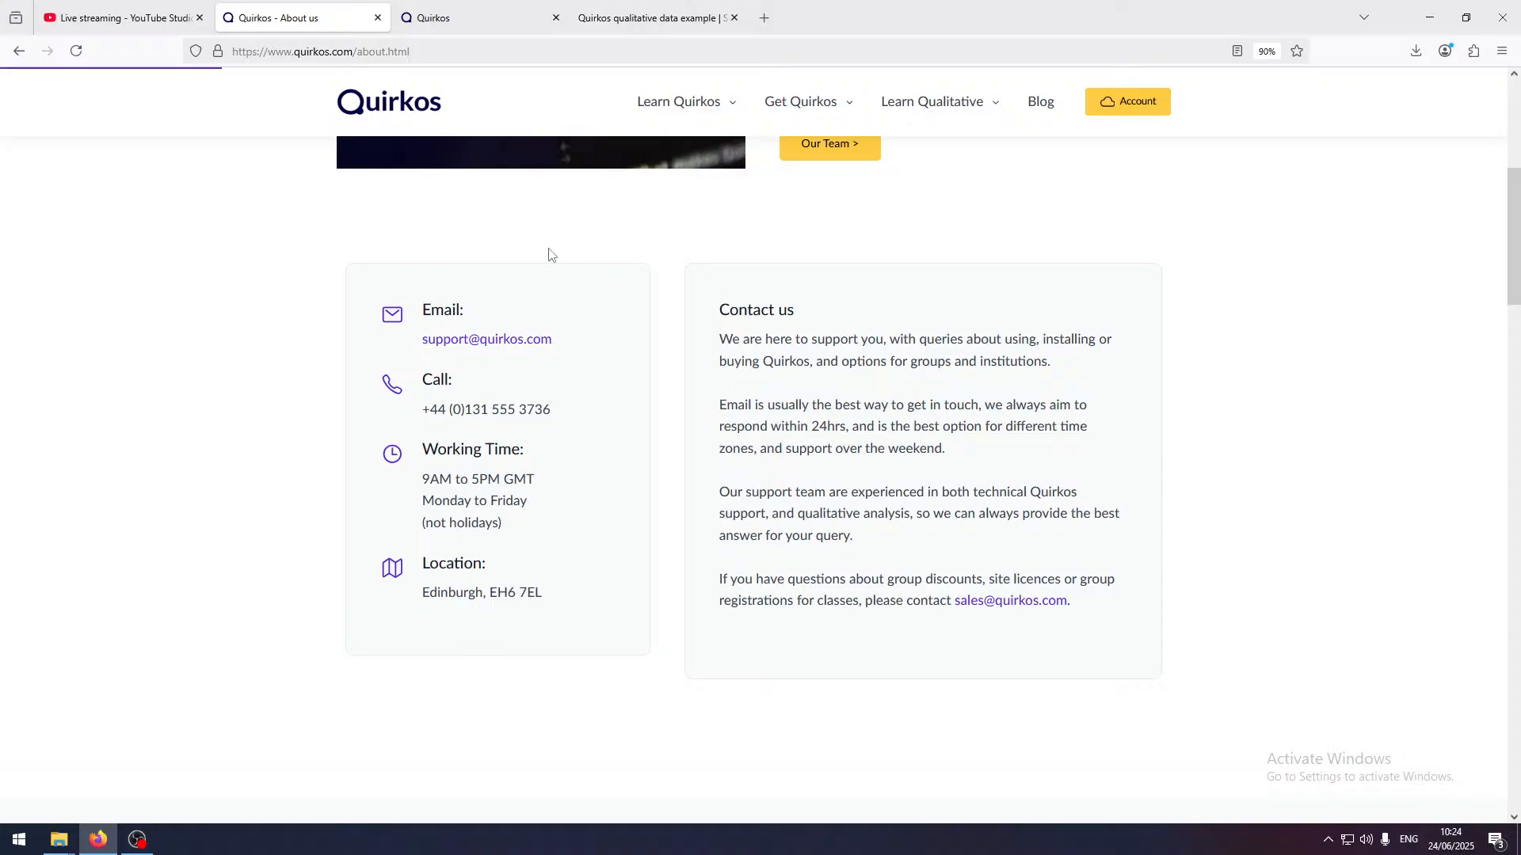
pyautogui.scroll(5, 630, 377)
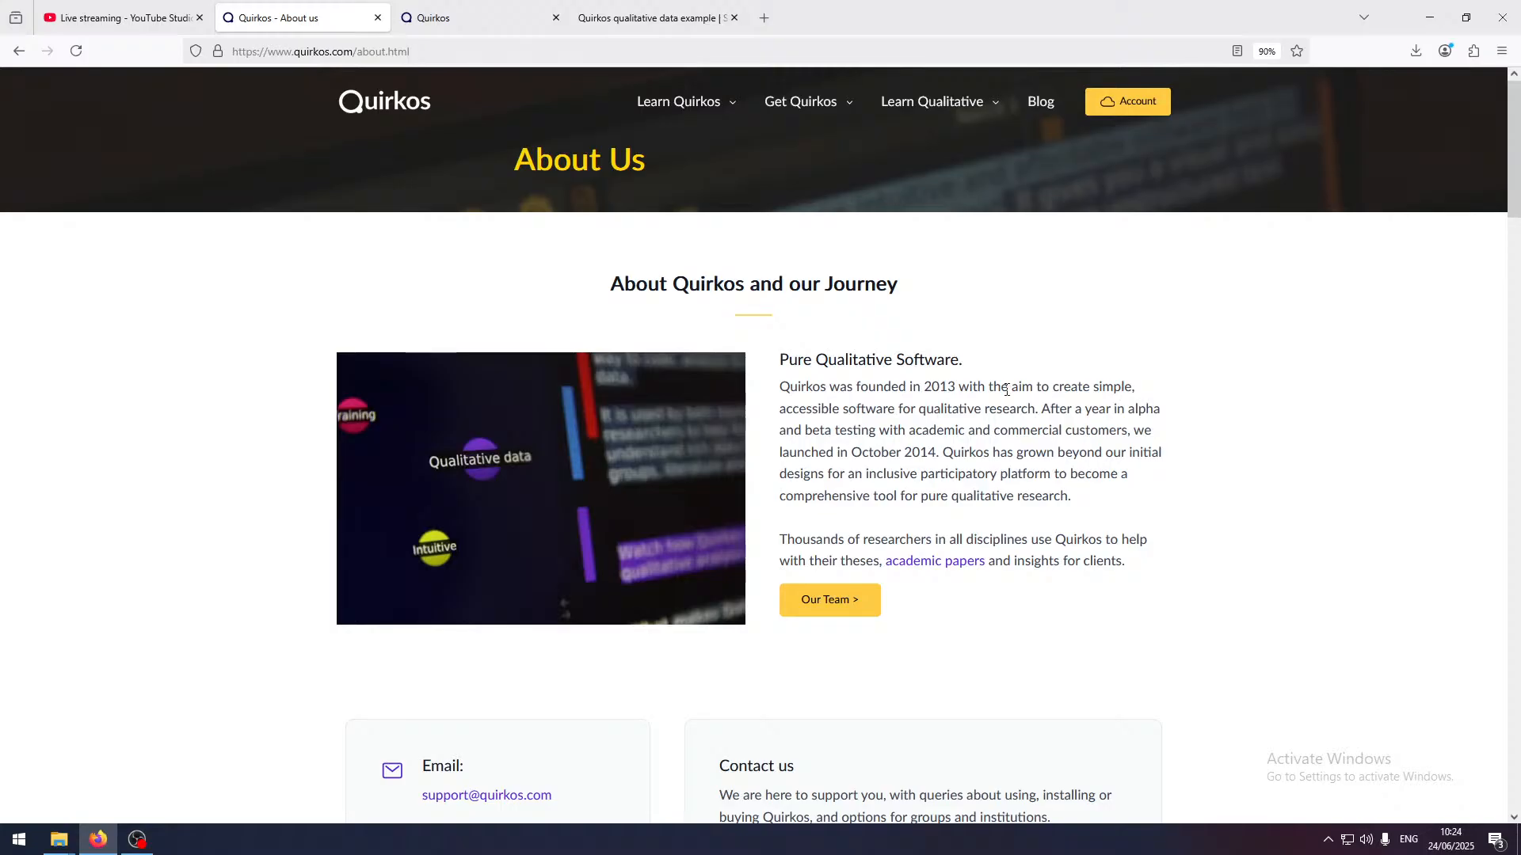
# Open the Manuals and Tutorials page of the Quirkos website and skim its introduction and the guides for older versions
pyautogui.moveTo(703, 106)
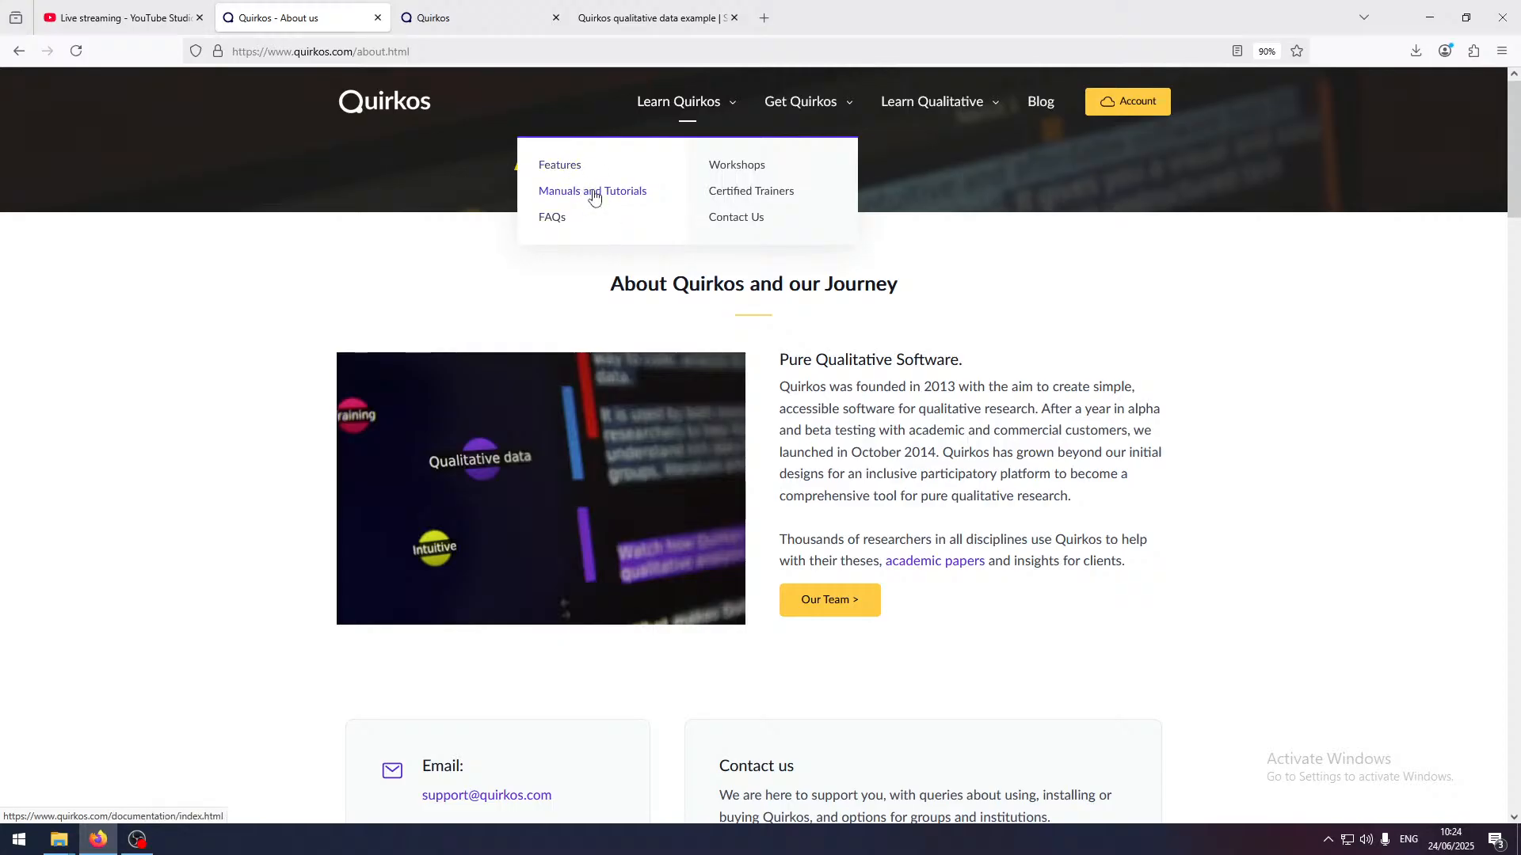
pyautogui.click(594, 192)
pyautogui.scroll(-15, 823, 317)
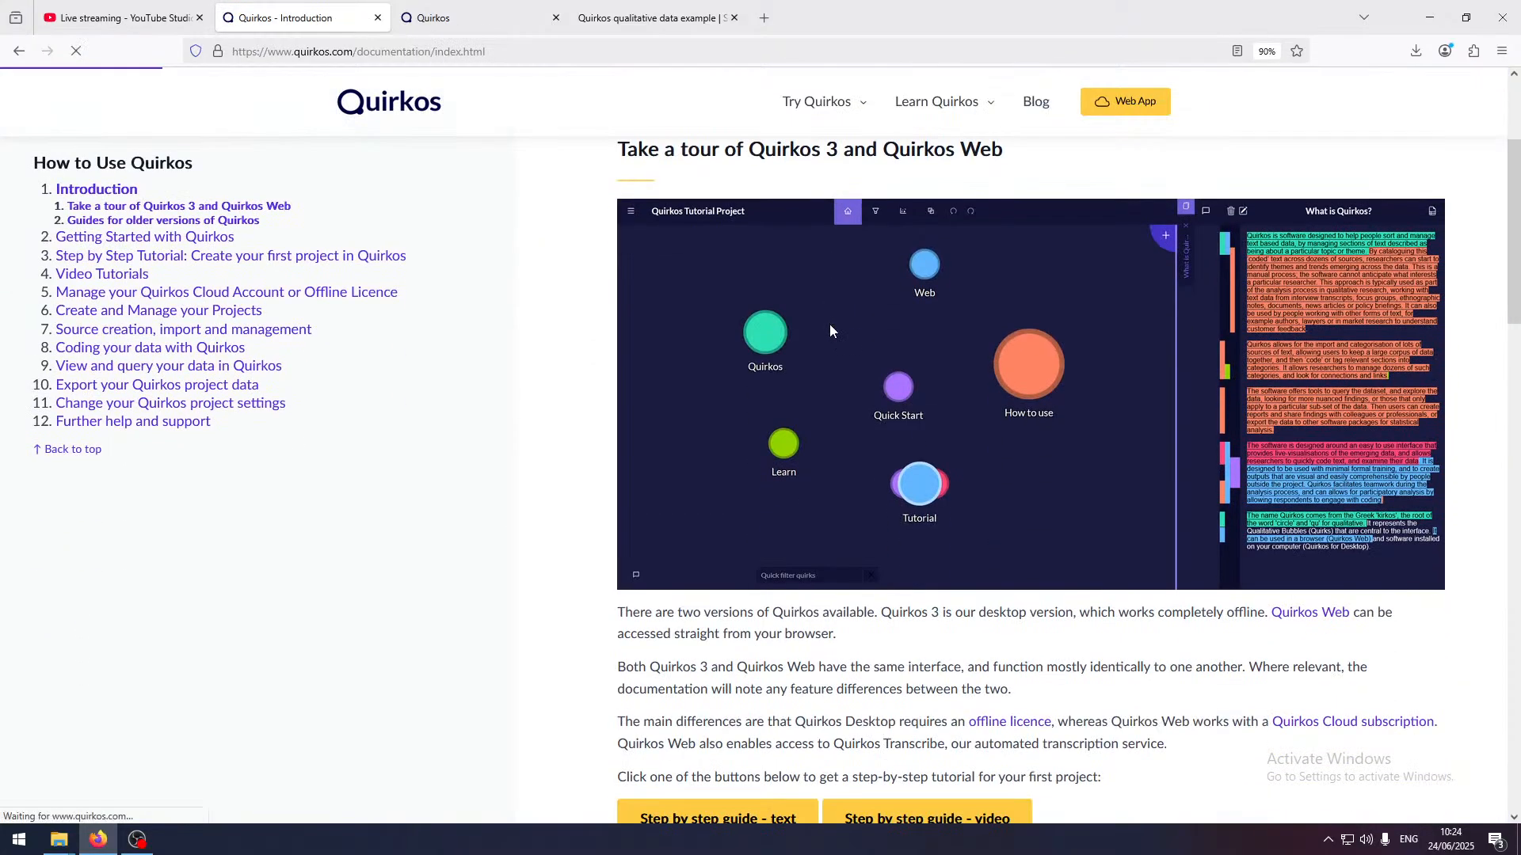
pyautogui.scroll(-10, 830, 325)
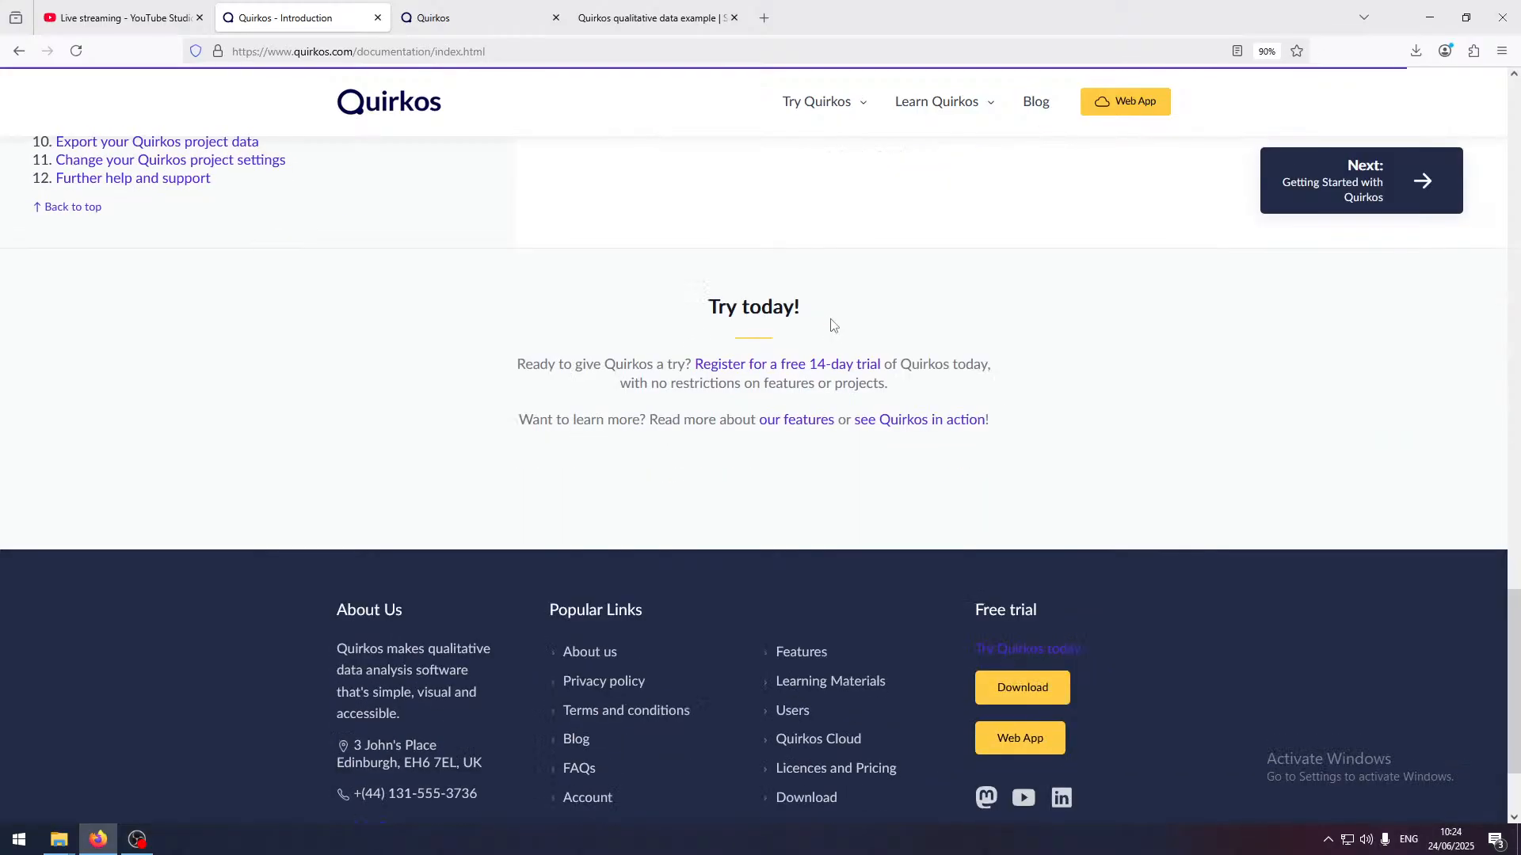
pyautogui.scroll(6, 835, 321)
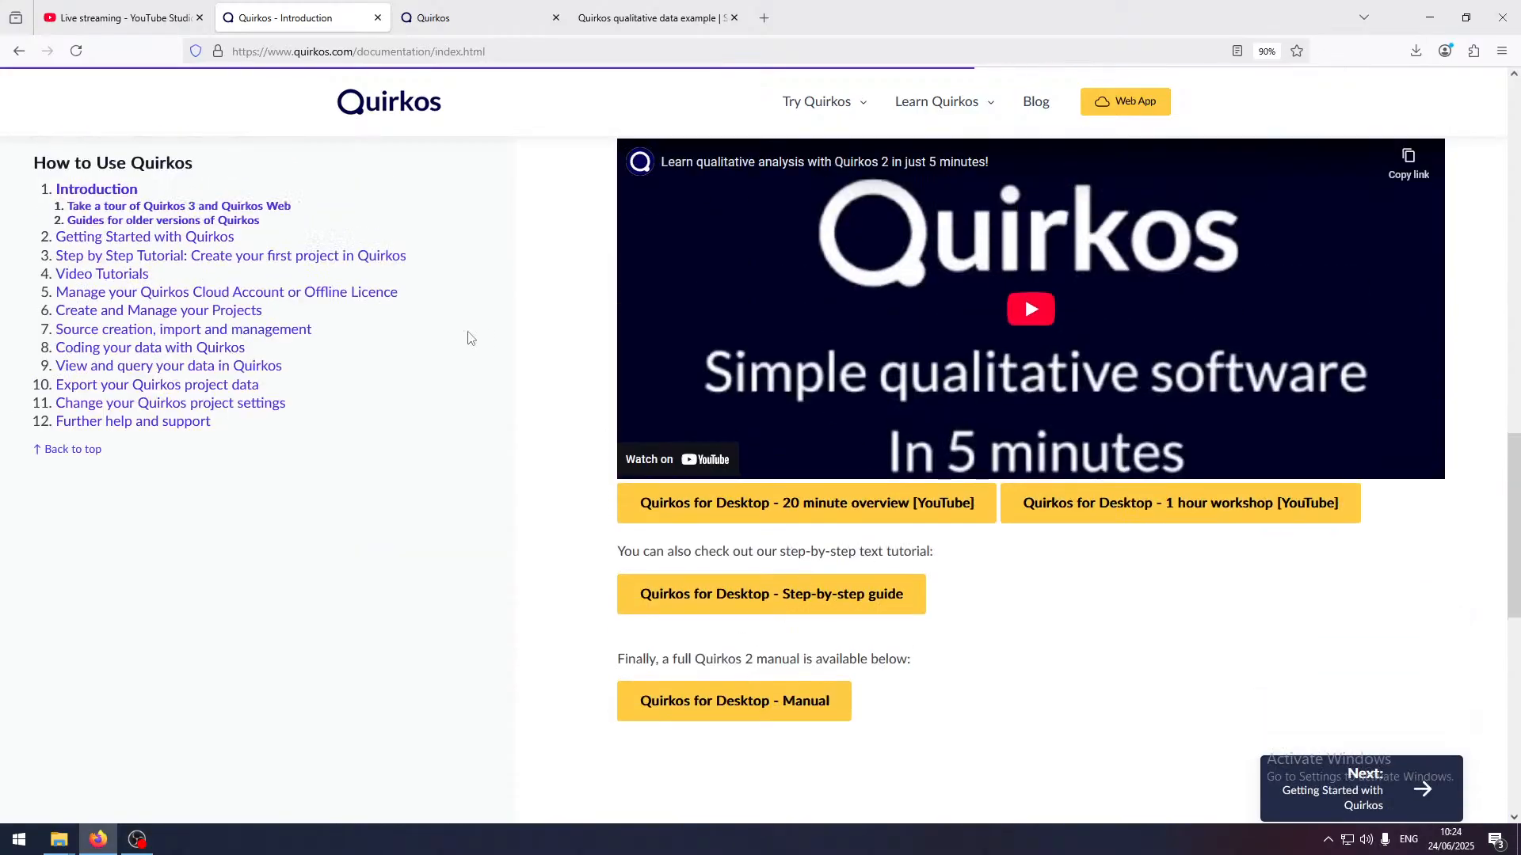
pyautogui.scroll(4, 475, 341)
# Open the "Create and Manage your Projects" manual chapter and highlight the instructions for saving new copies of a project
pyautogui.click(150, 311)
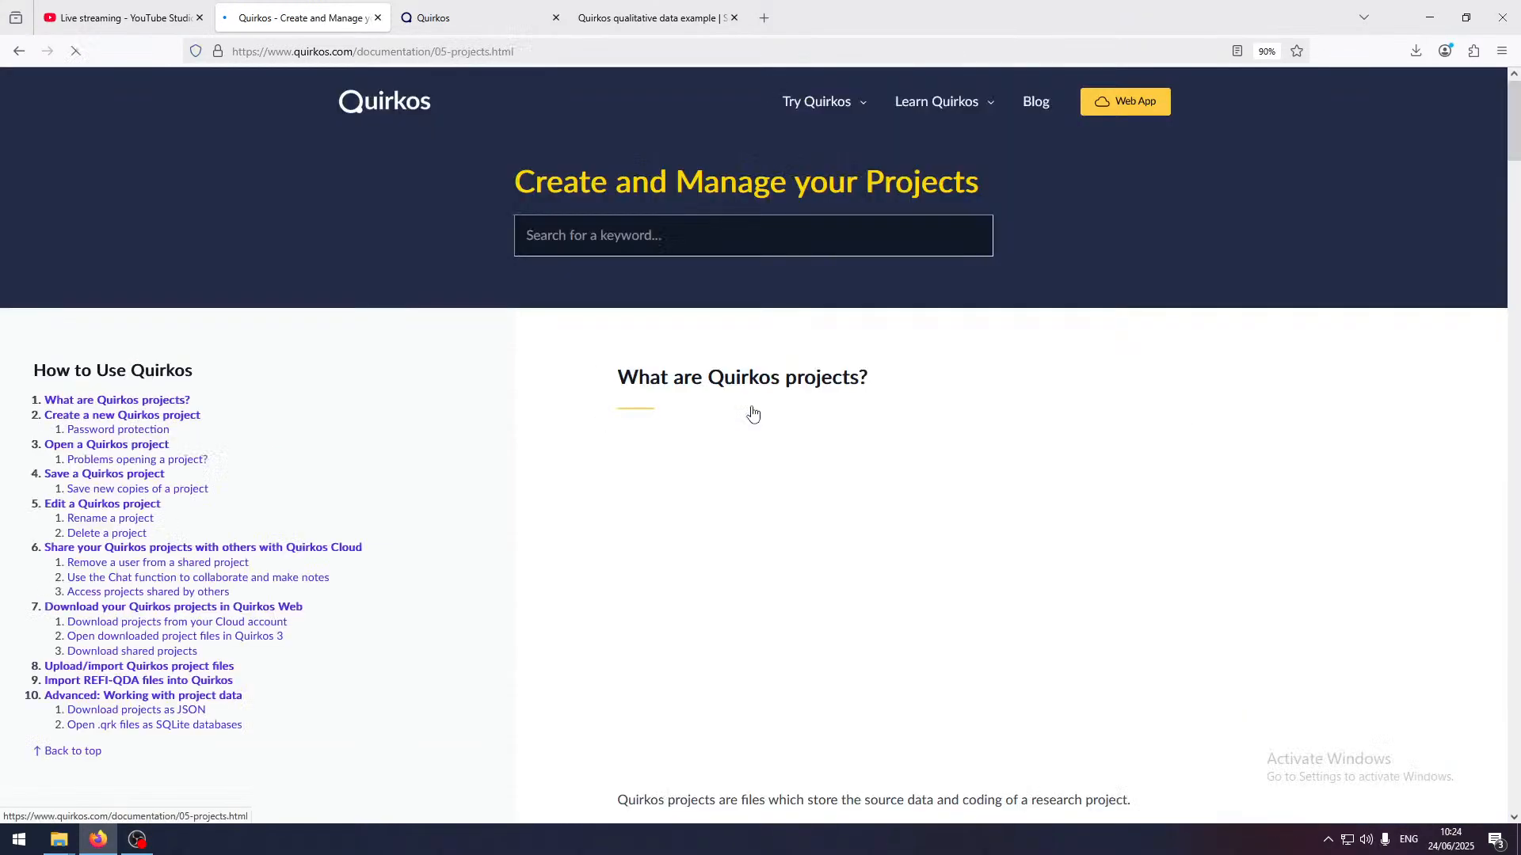
pyautogui.scroll(-10, 758, 428)
pyautogui.scroll(-14, 767, 432)
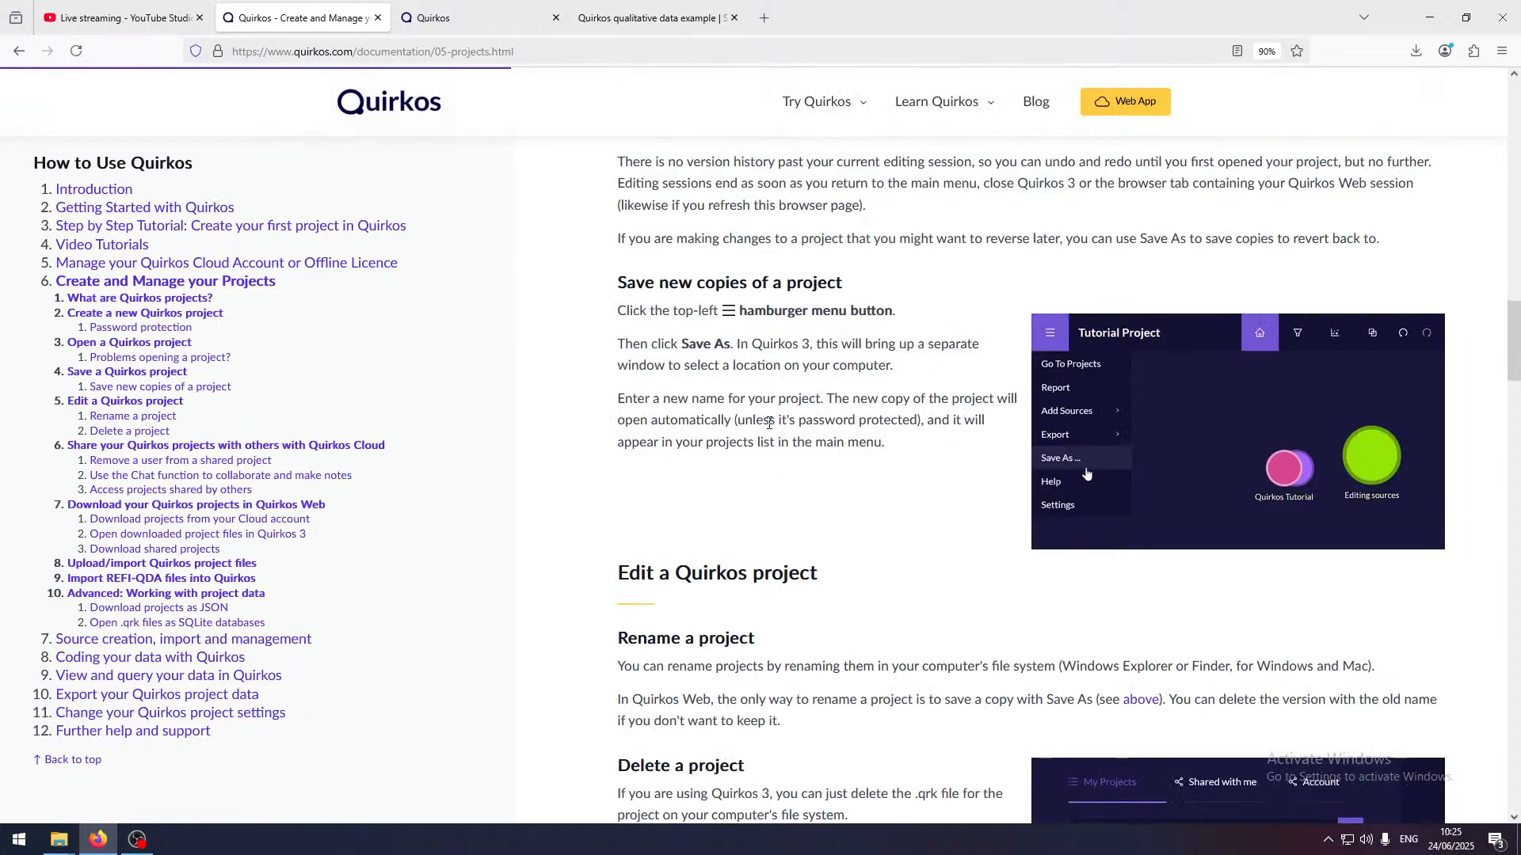
pyautogui.moveTo(943, 448); pyautogui.dragTo(754, 343)
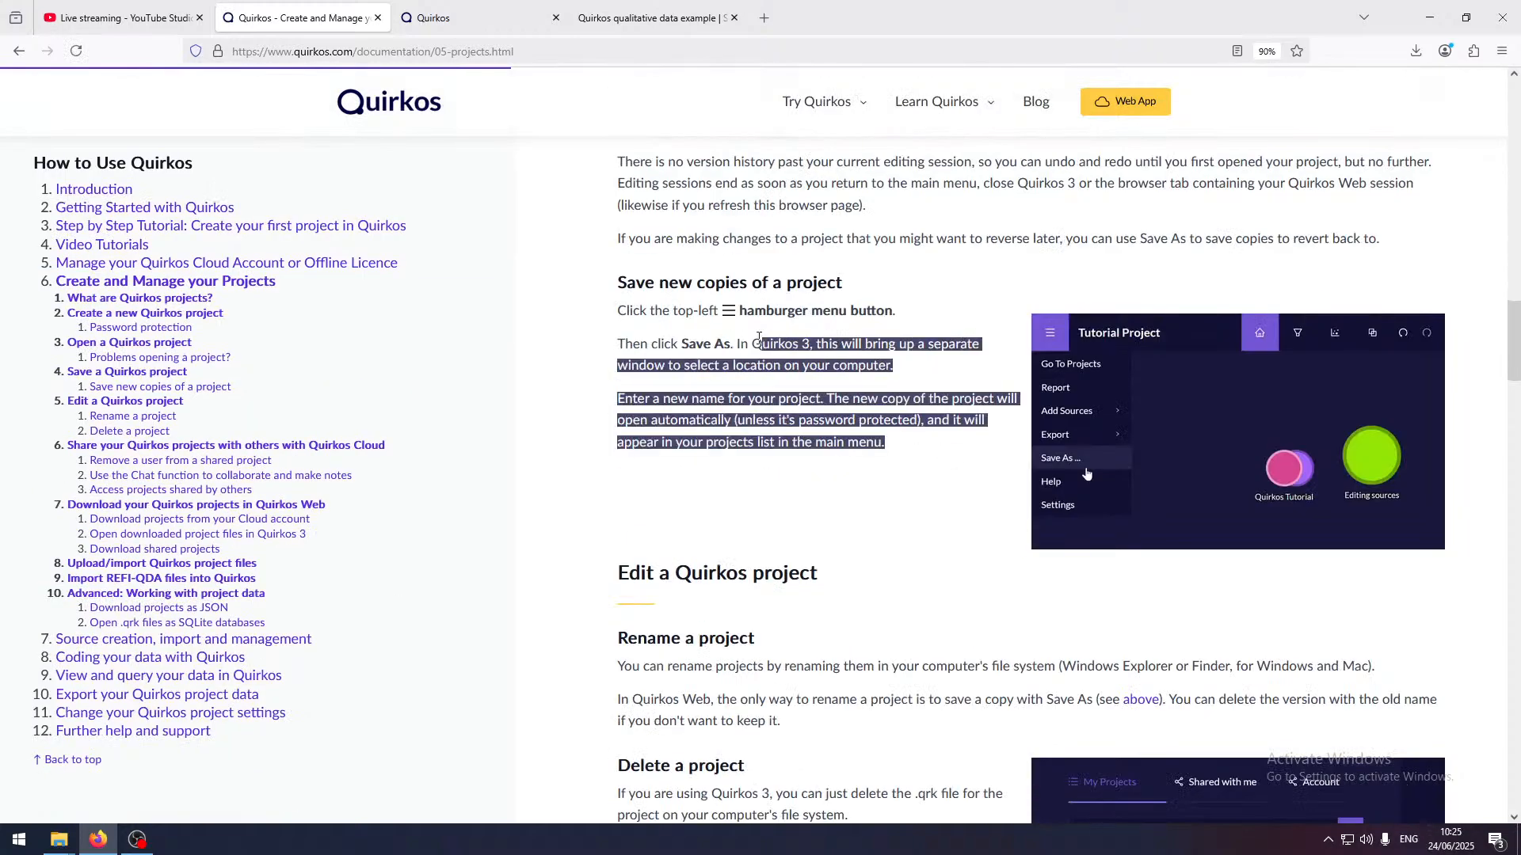
pyautogui.moveTo(923, 374); pyautogui.dragTo(640, 277)
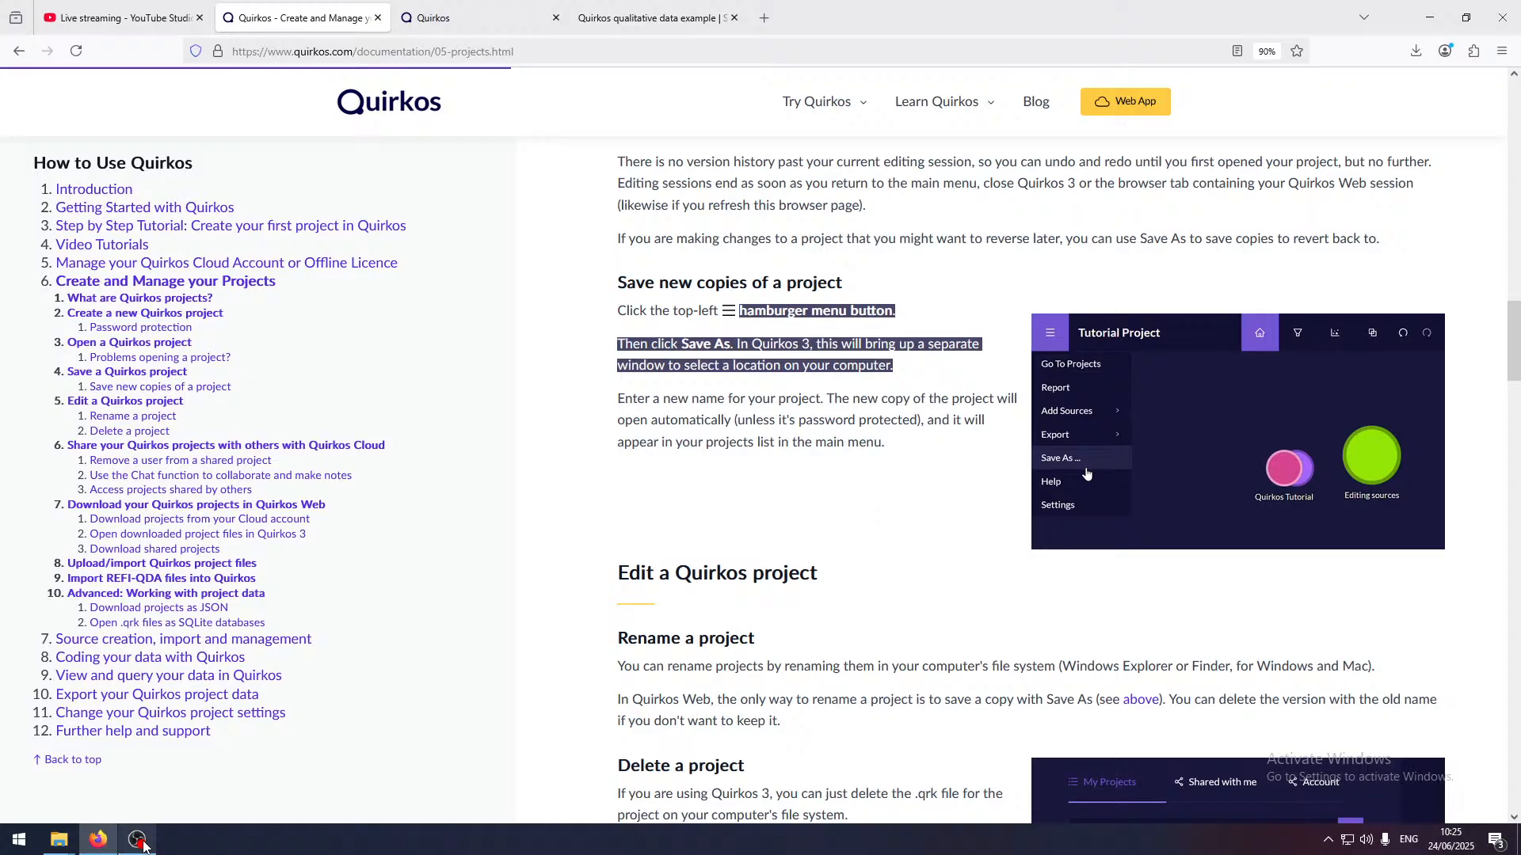
# Switch to YouTube Studio, end the live stream "Quirkos Web and Quirkos 3 - Live tutorial webinar" and dismiss the stream summary
pyautogui.moveTo(143, 846)
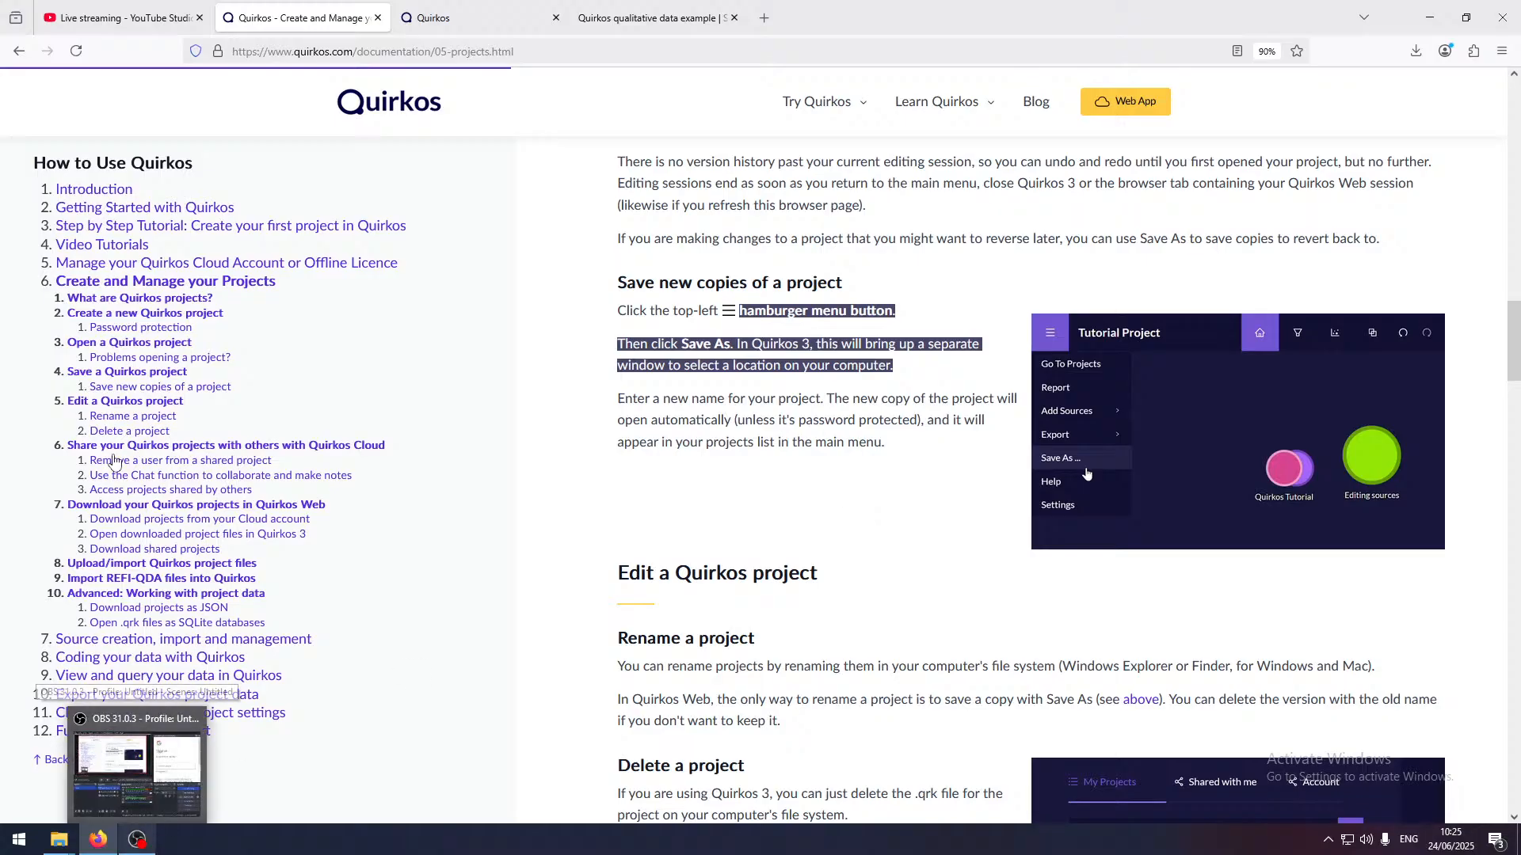
pyautogui.click(119, 17)
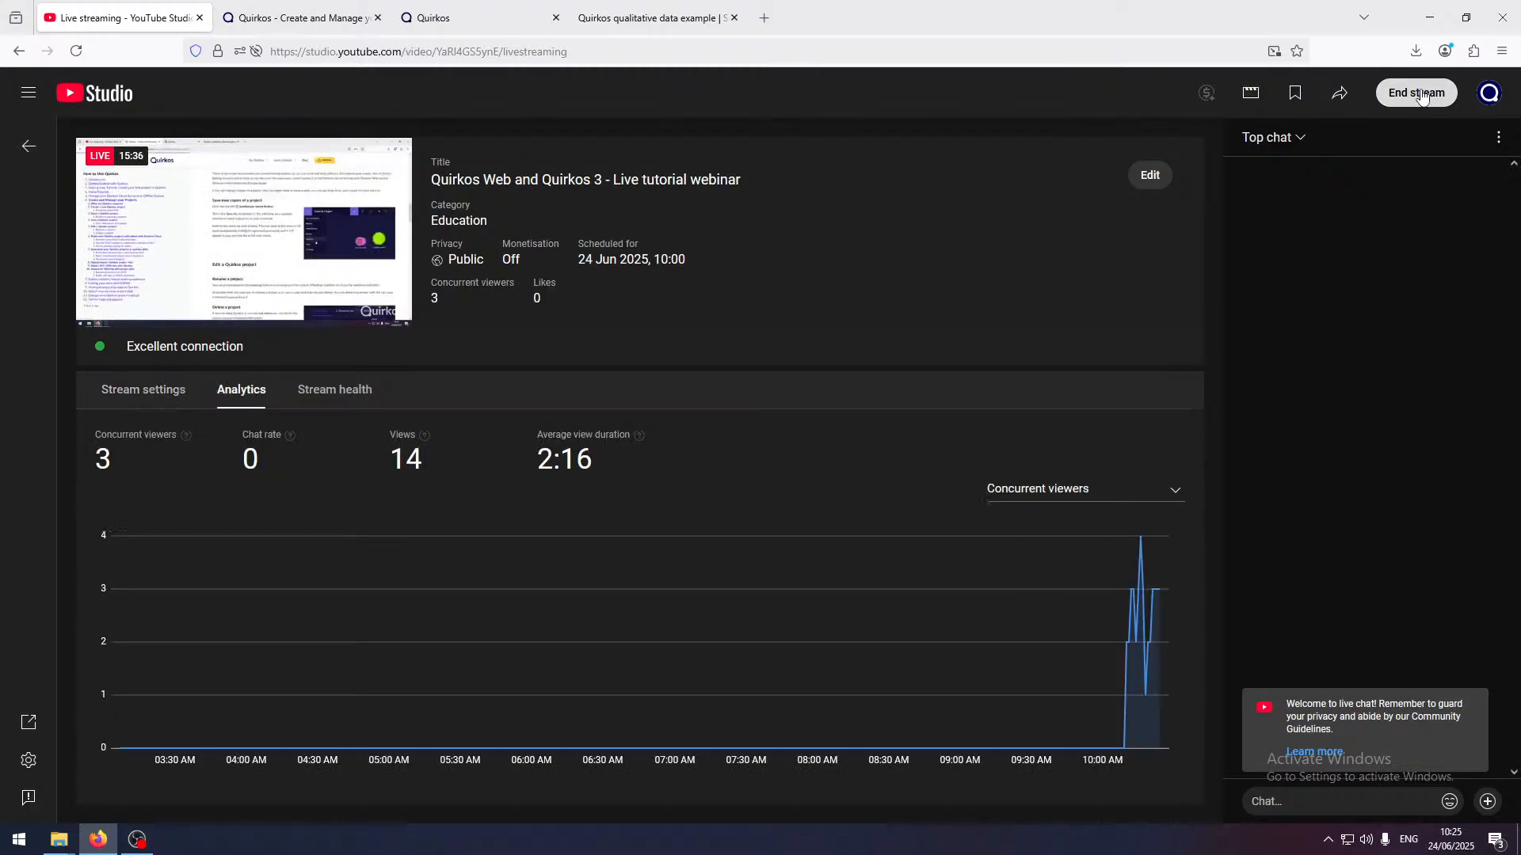
pyautogui.click(1418, 93)
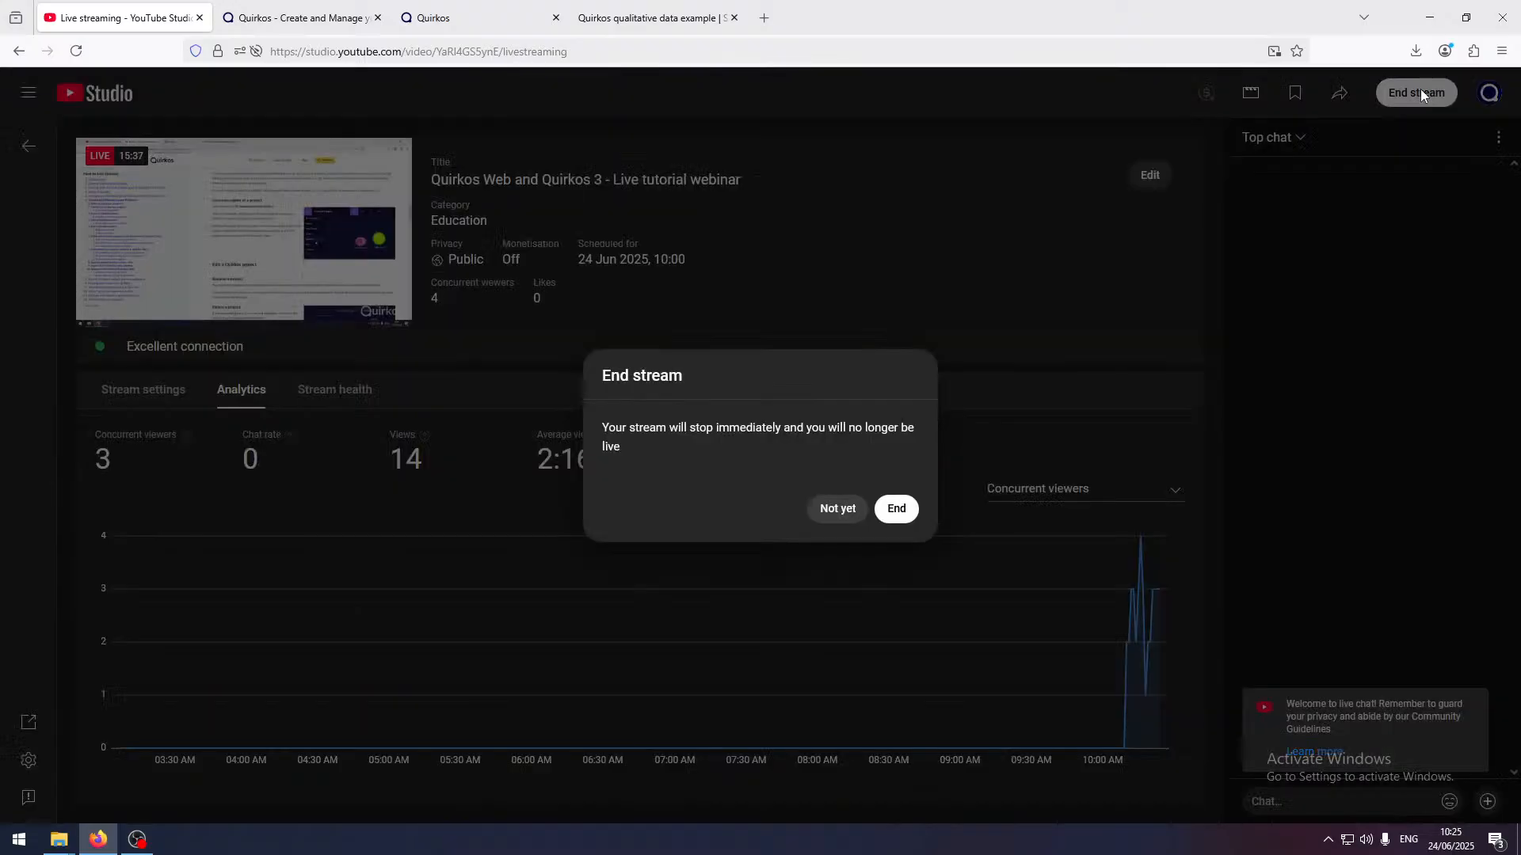
pyautogui.click(895, 510)
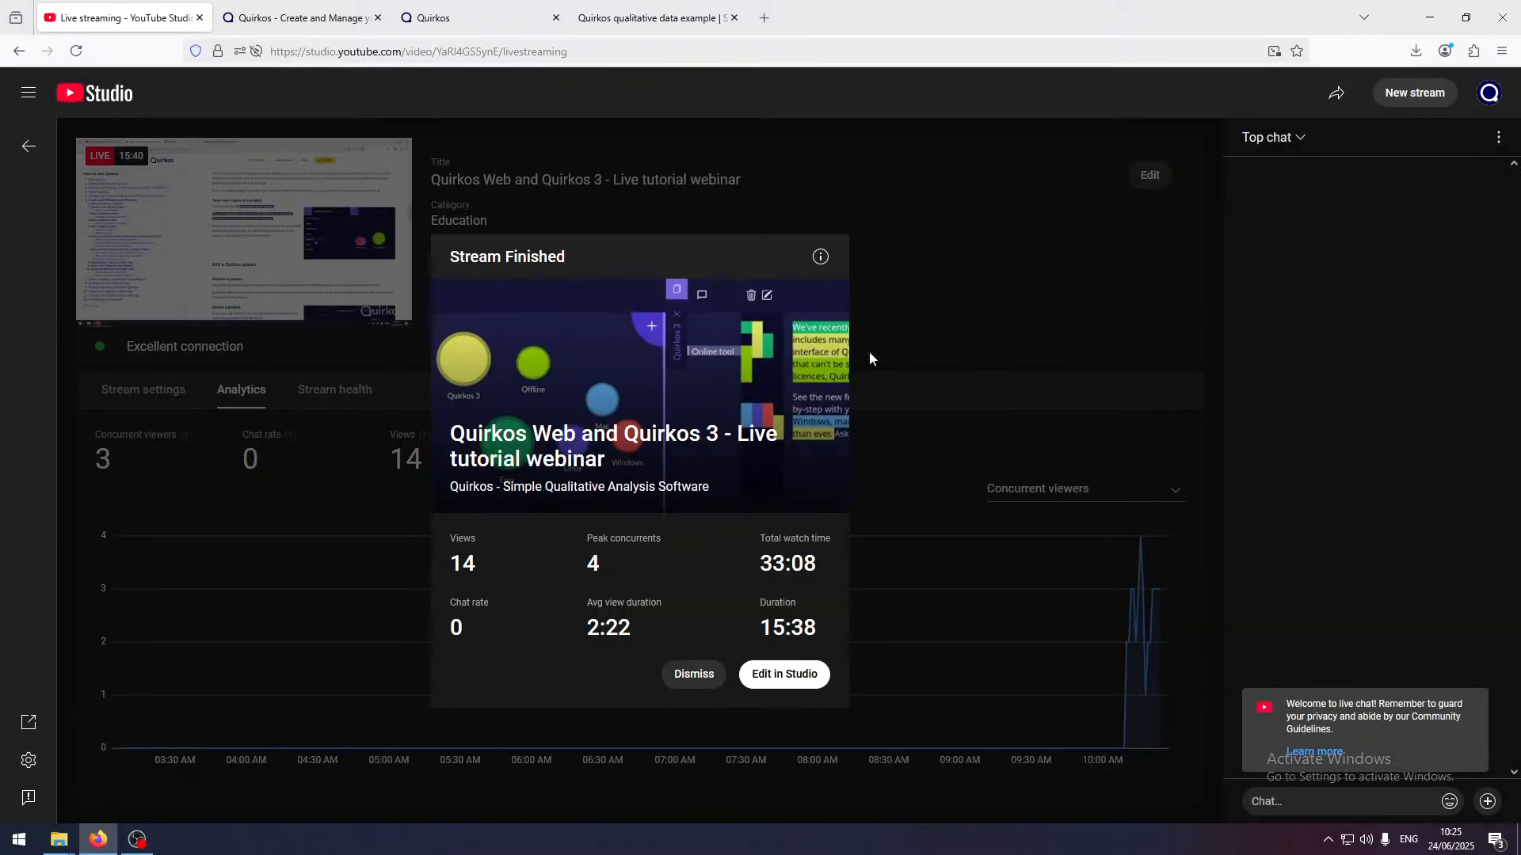
pyautogui.click(686, 674)
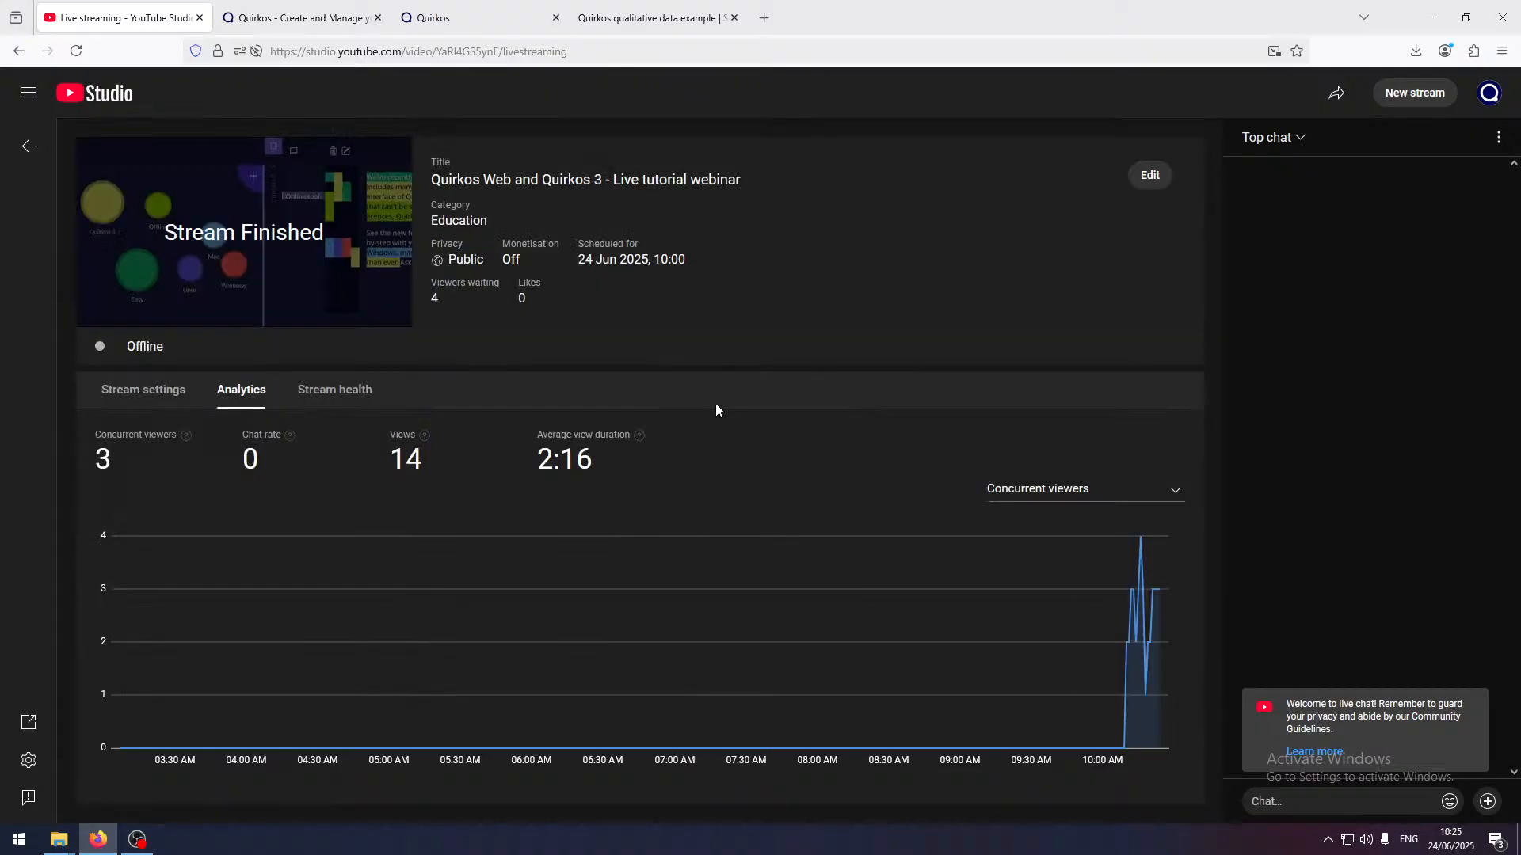